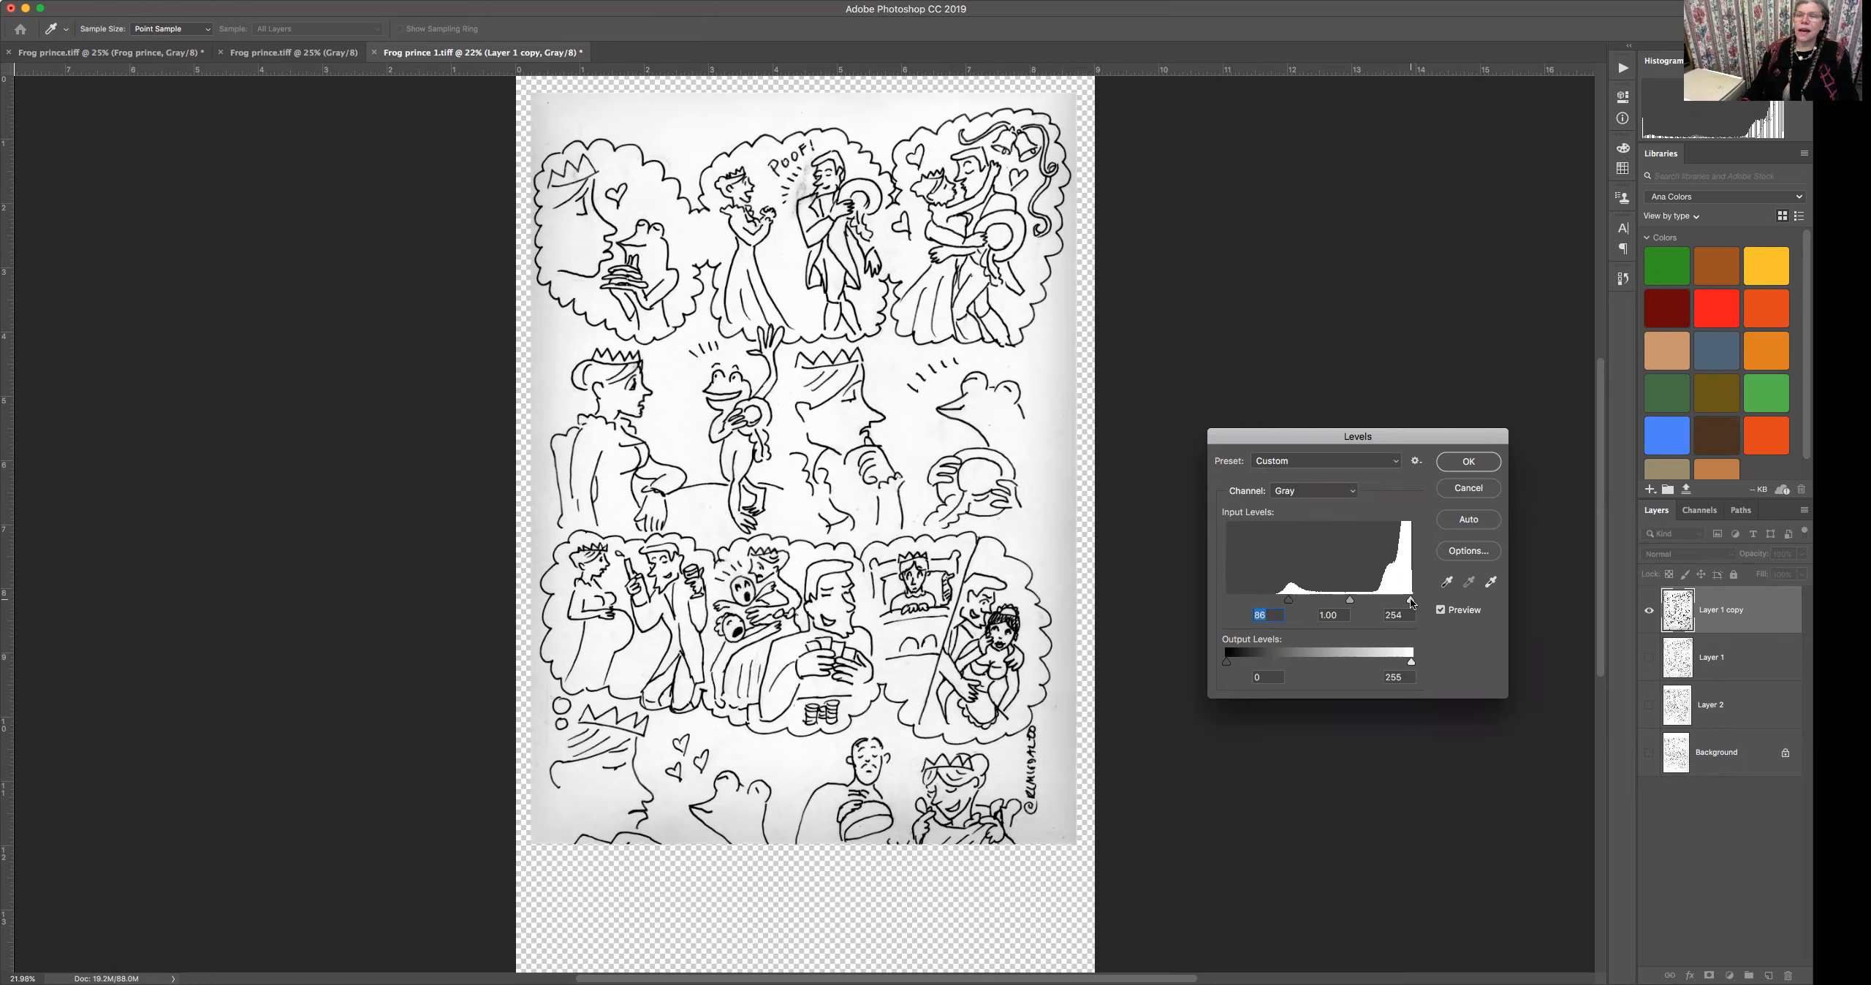
Lower the white input level of Layer 1 copy to about 228 in Levels and apply the adjustment.
drag(1411, 603, 1392, 604)
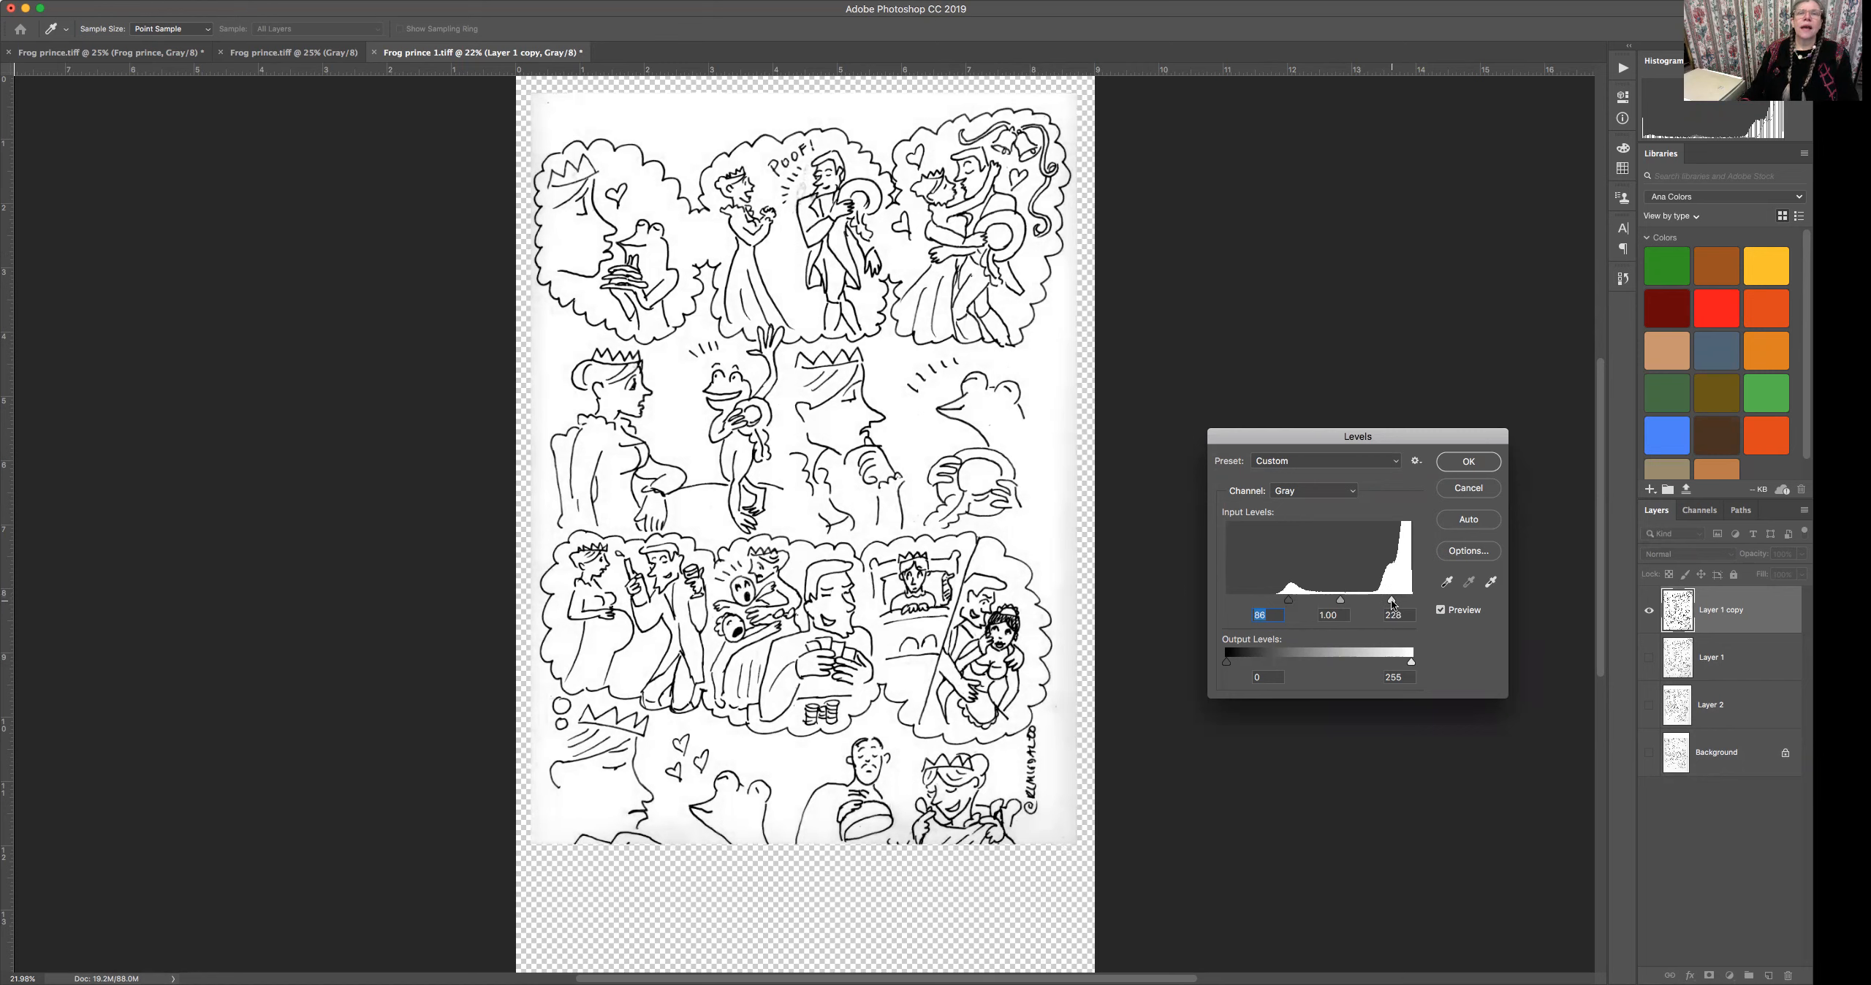
click(1392, 601)
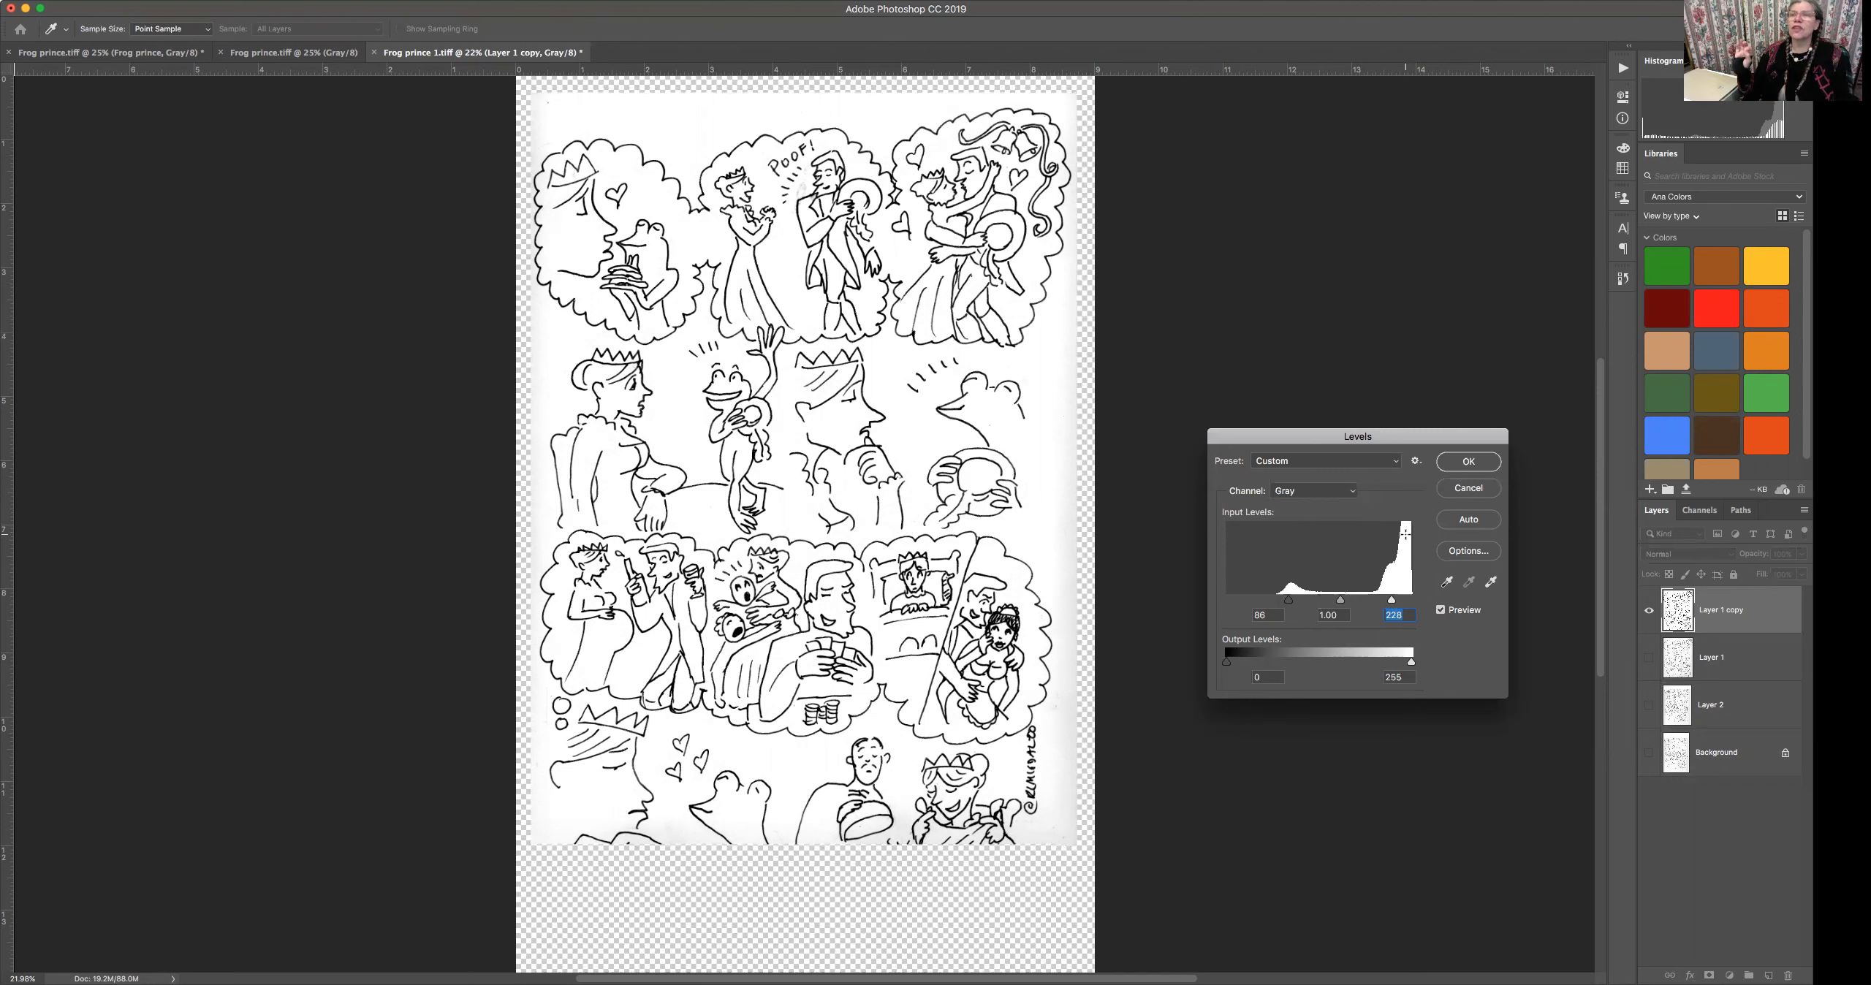
click(1466, 461)
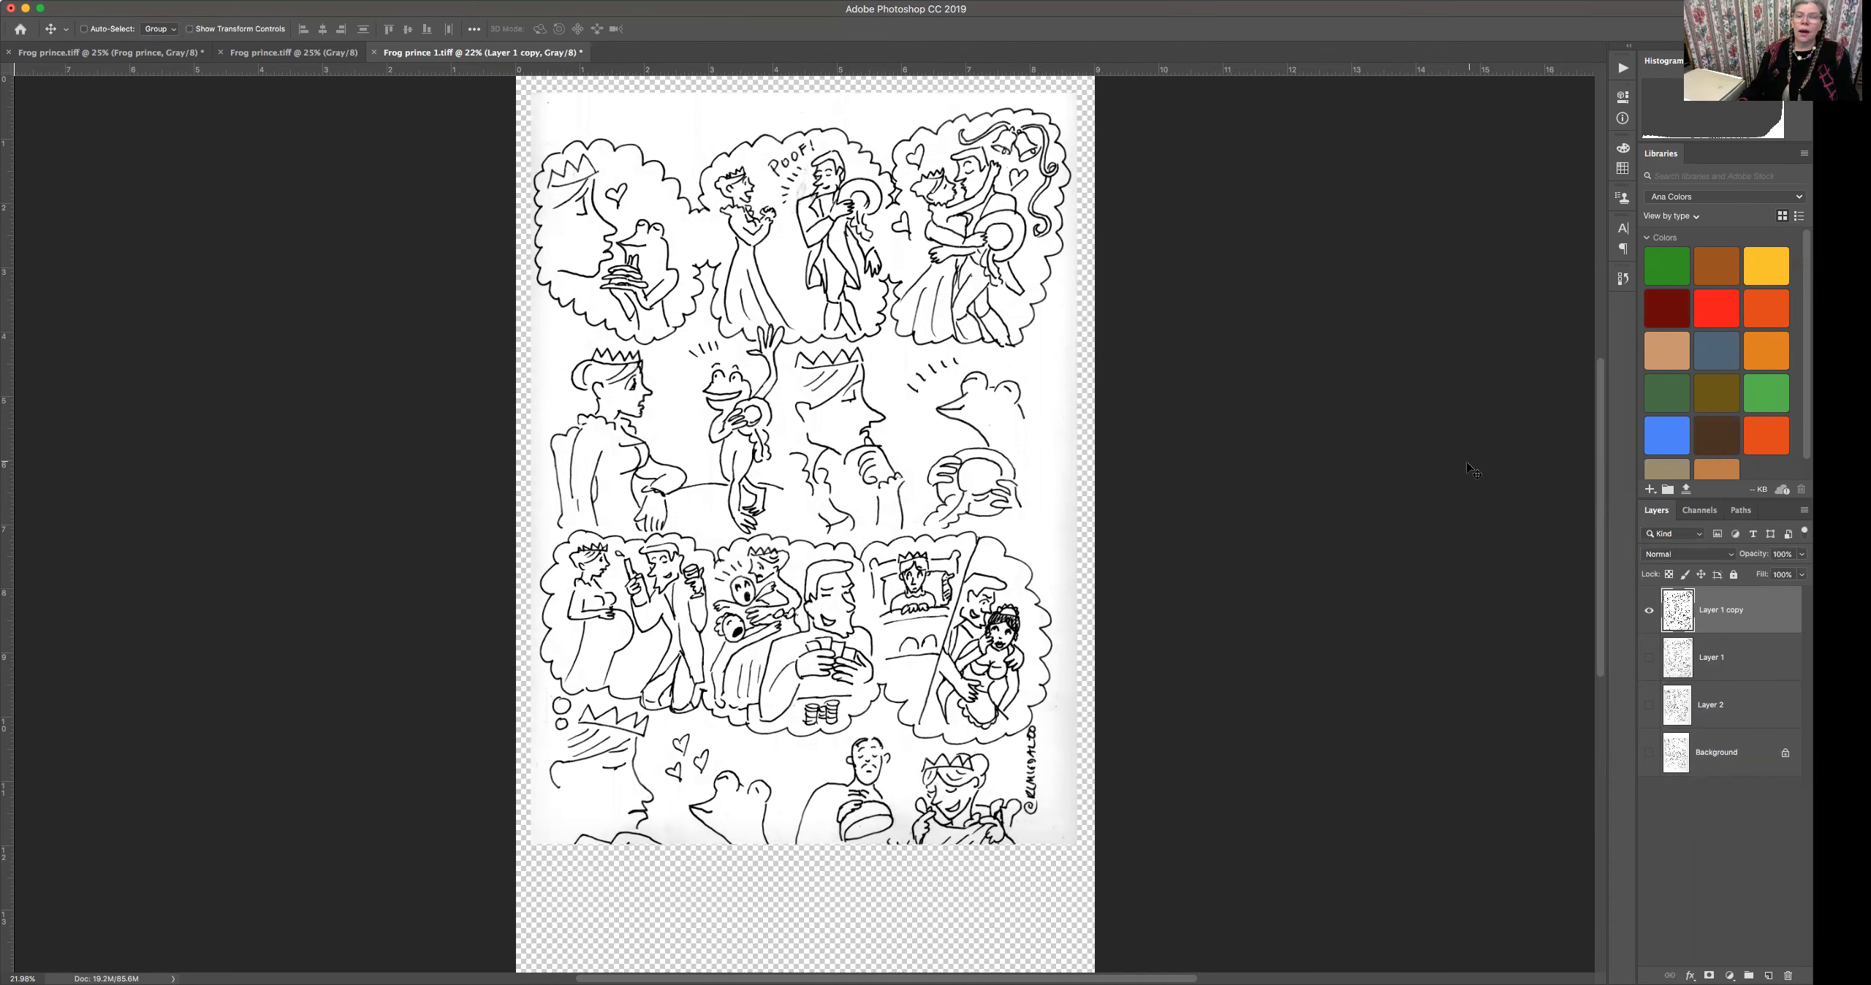
Hide Layer 1 copy, and show and select Layer 1 in its place.
click(1649, 613)
click(1649, 660)
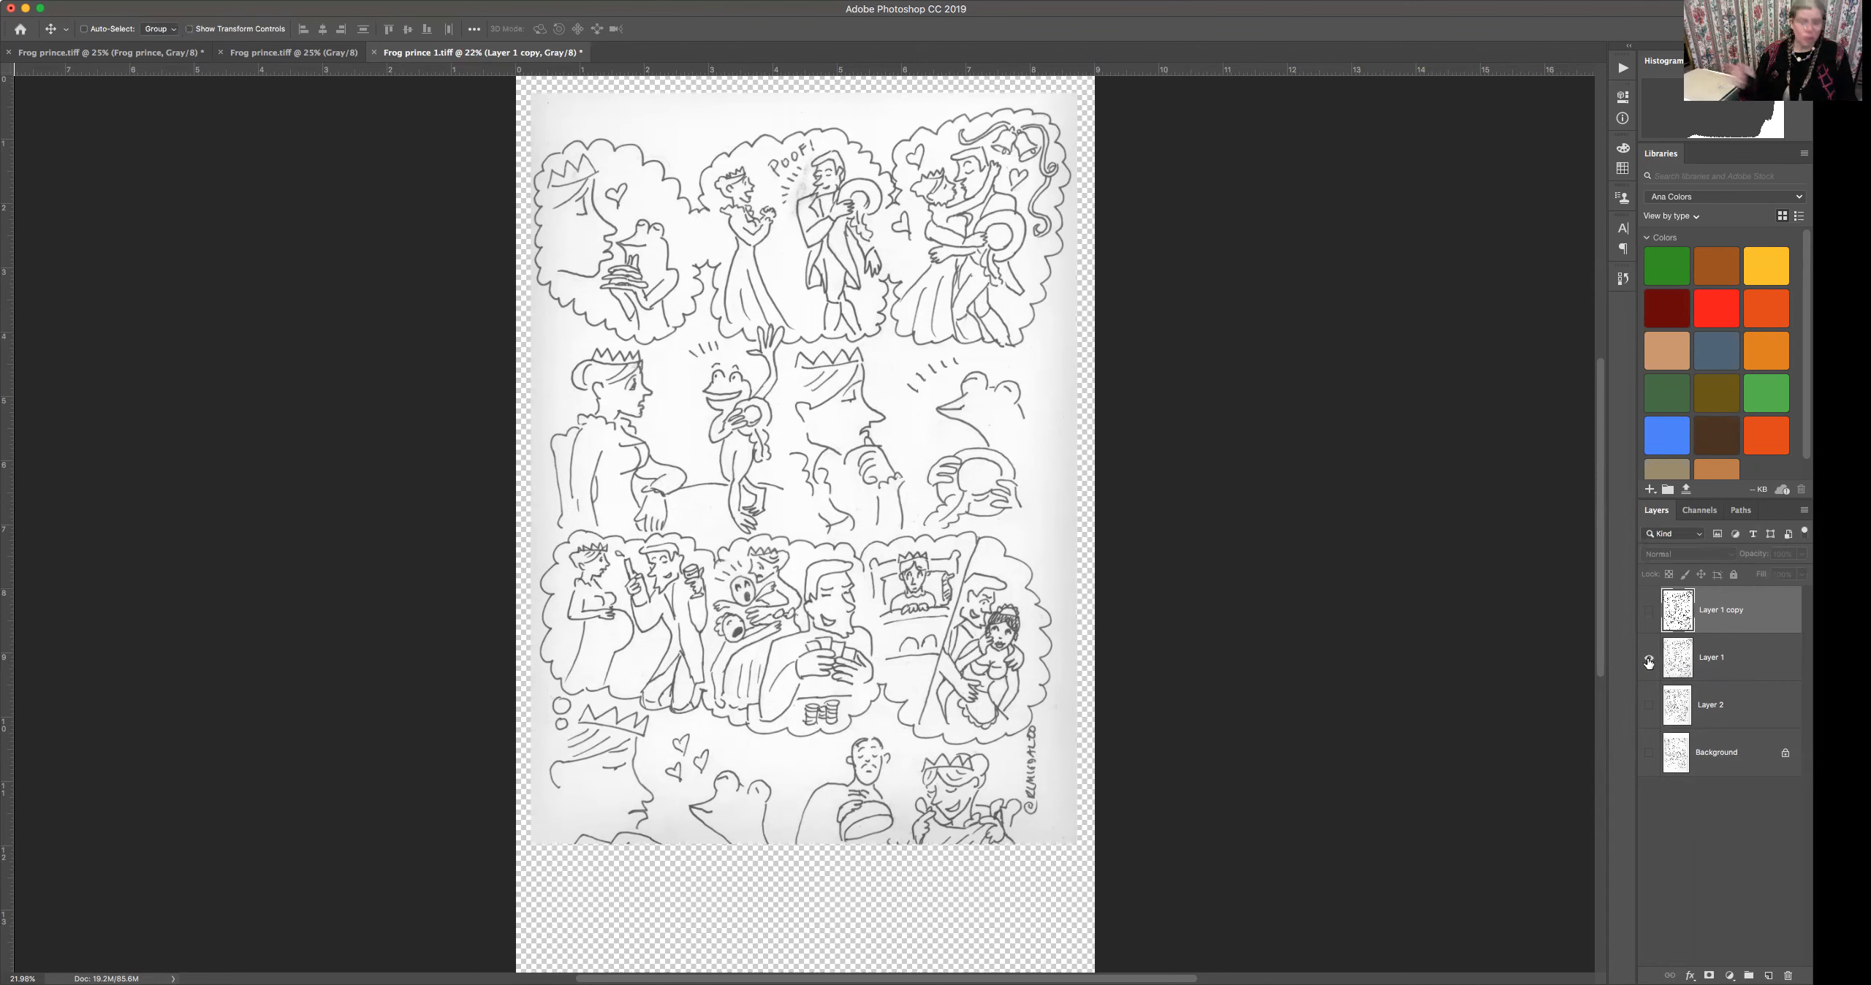
key(super)
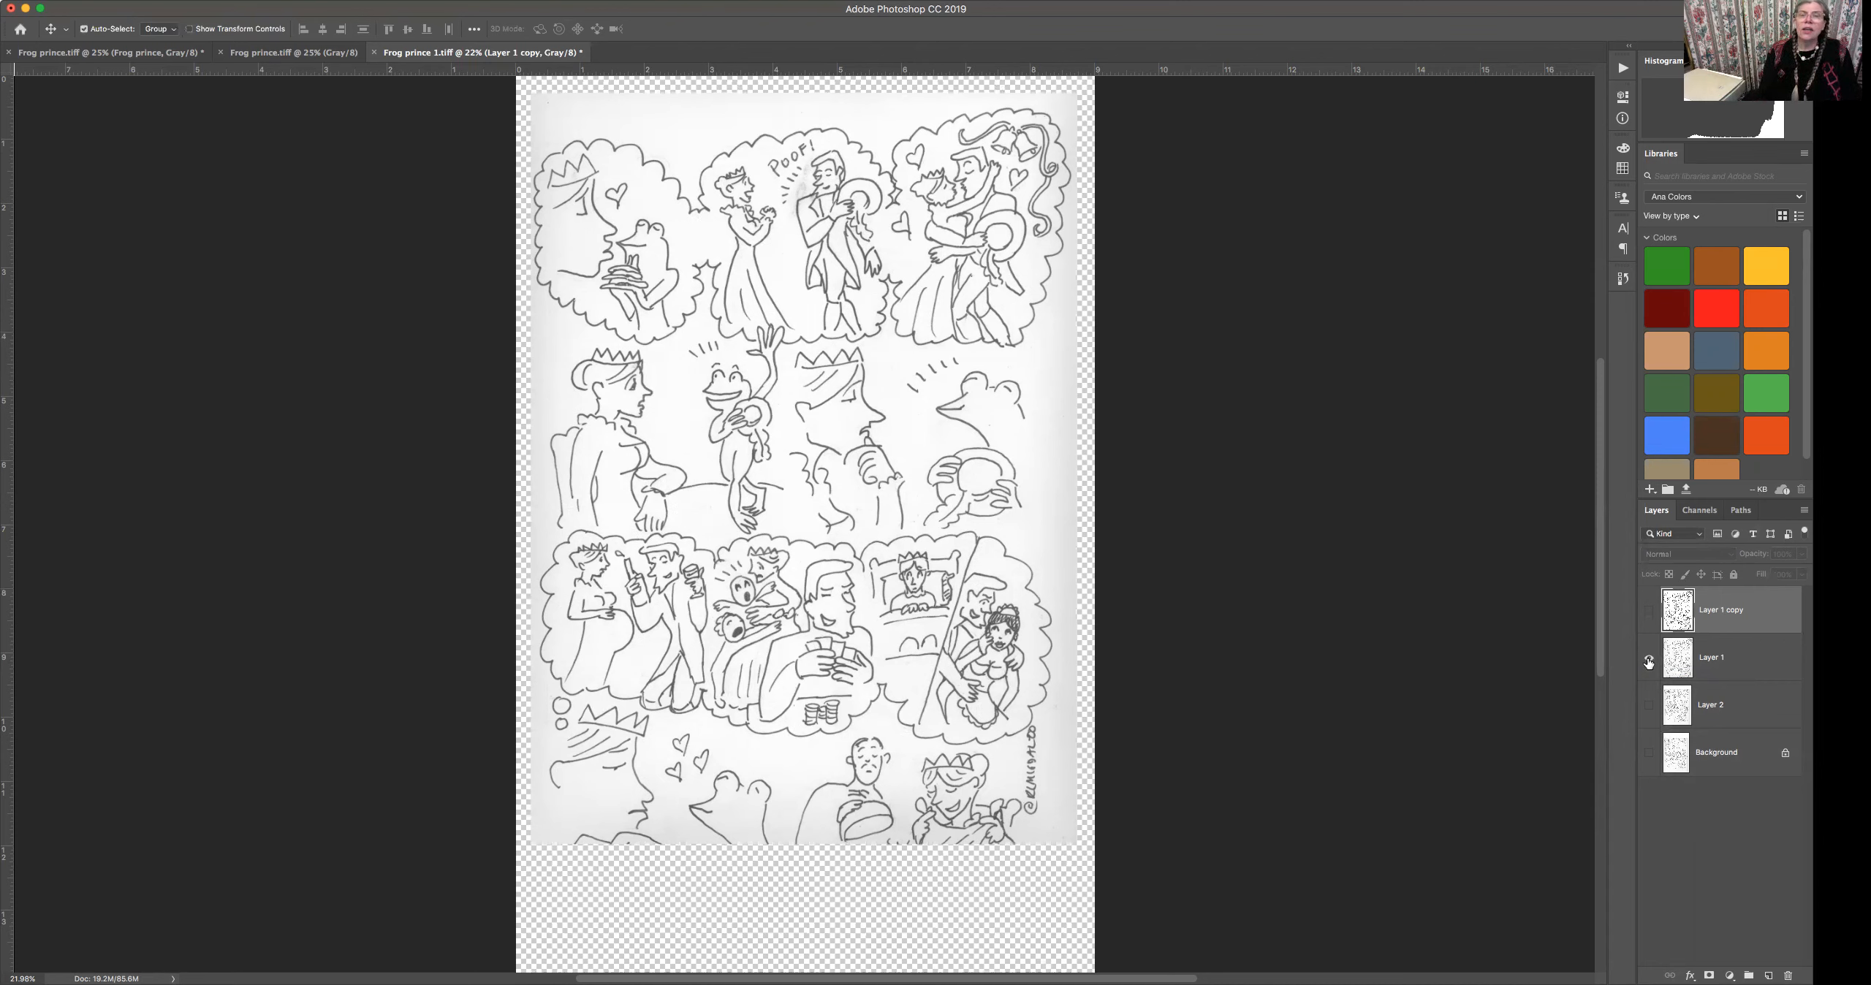
click(1720, 657)
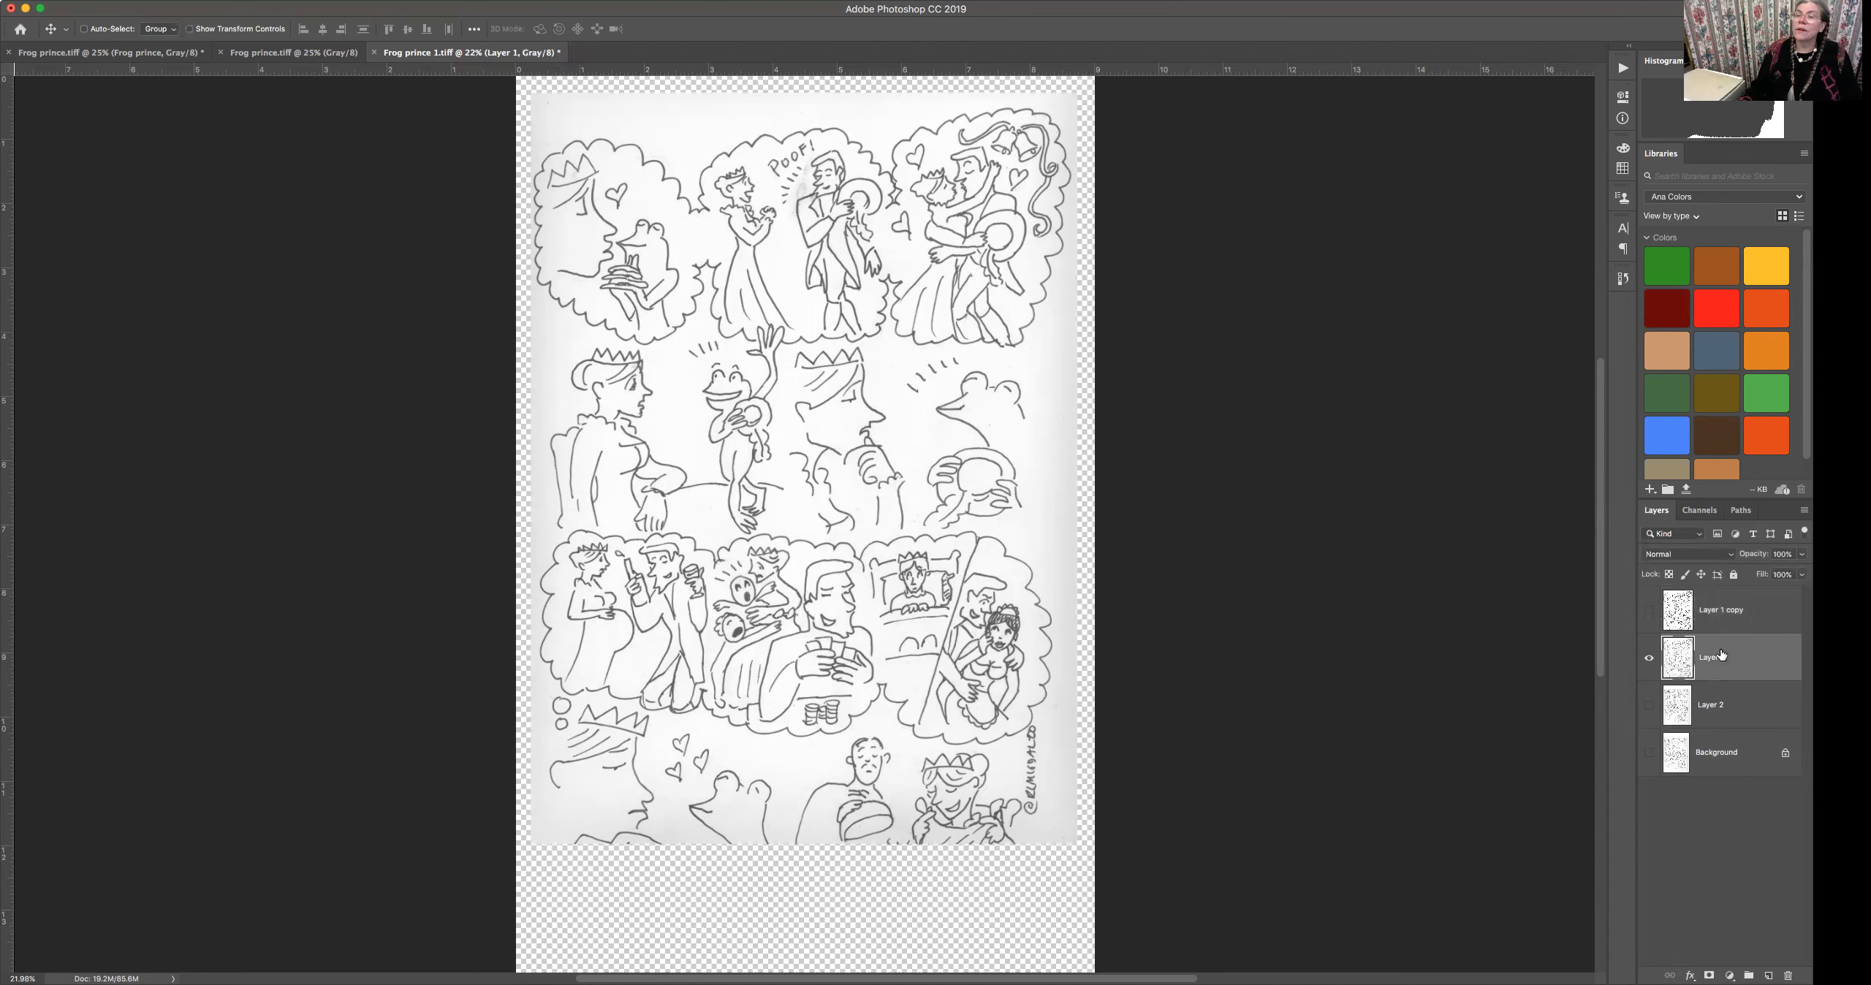
Apply a Levels adjustment to Layer 1 with input black at 87 and input white at 236.
key(super+l)
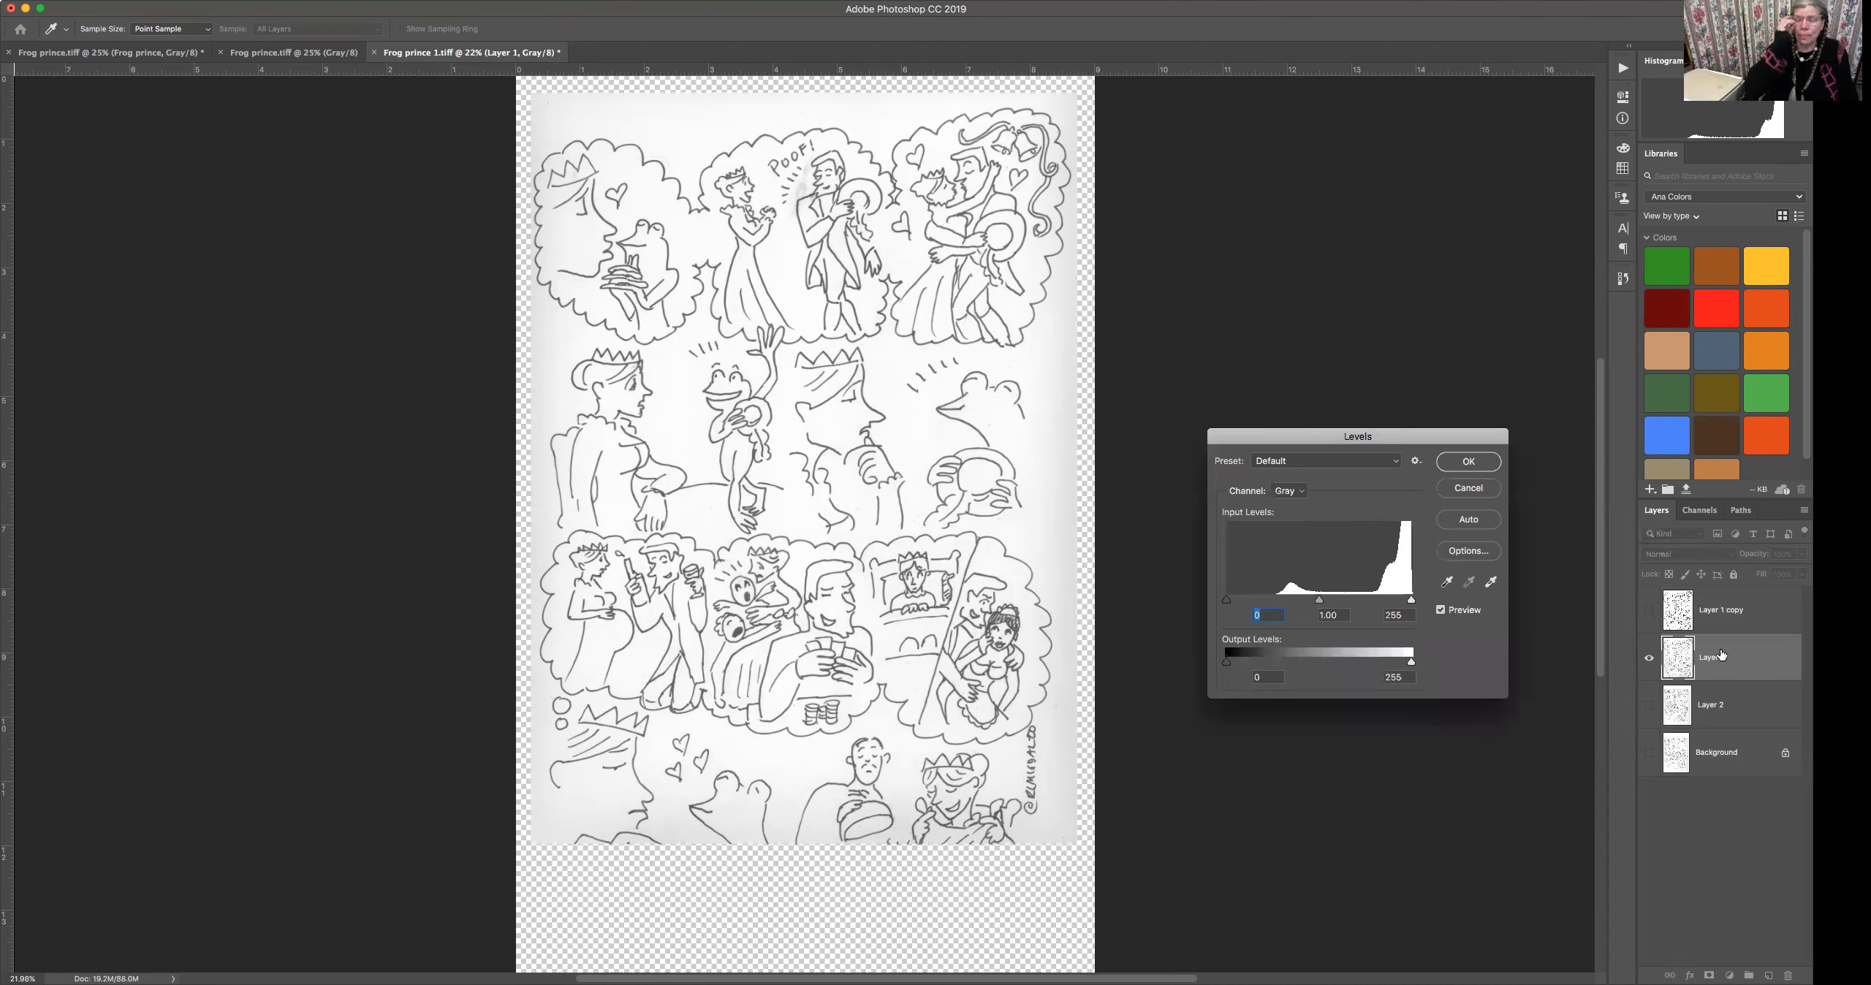
drag(1226, 600, 1289, 604)
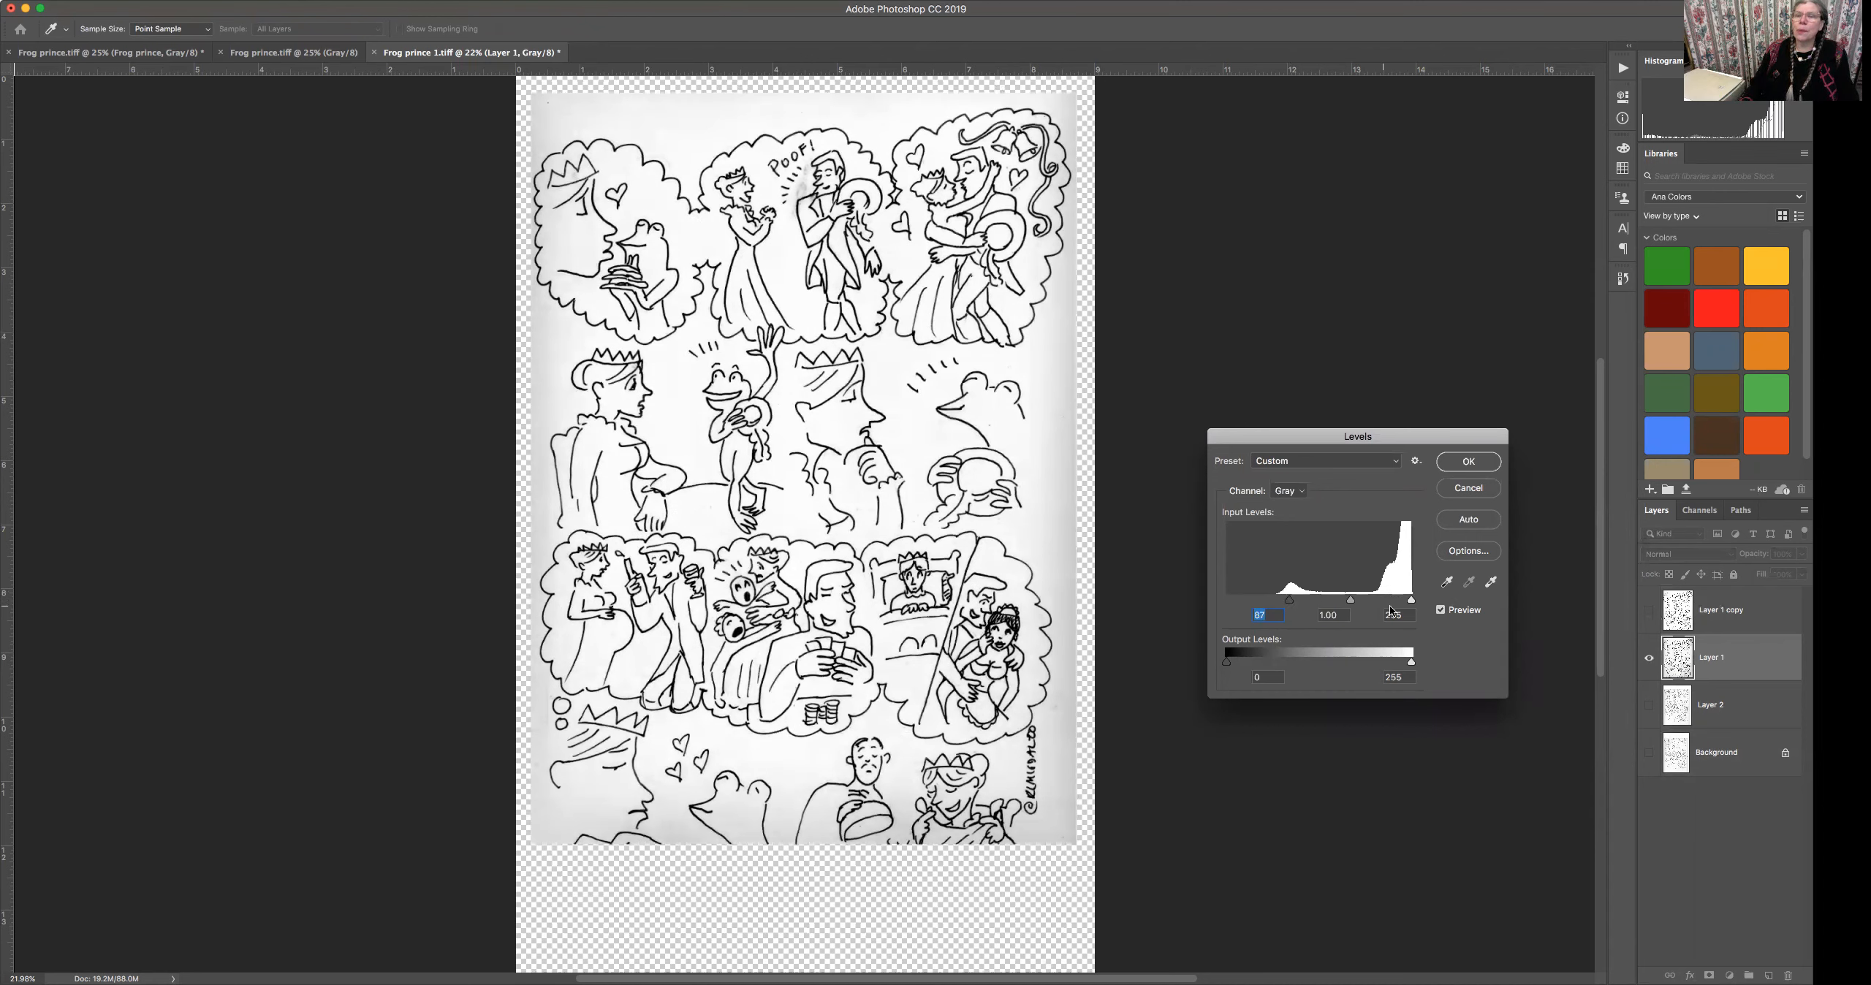
drag(1411, 603, 1398, 599)
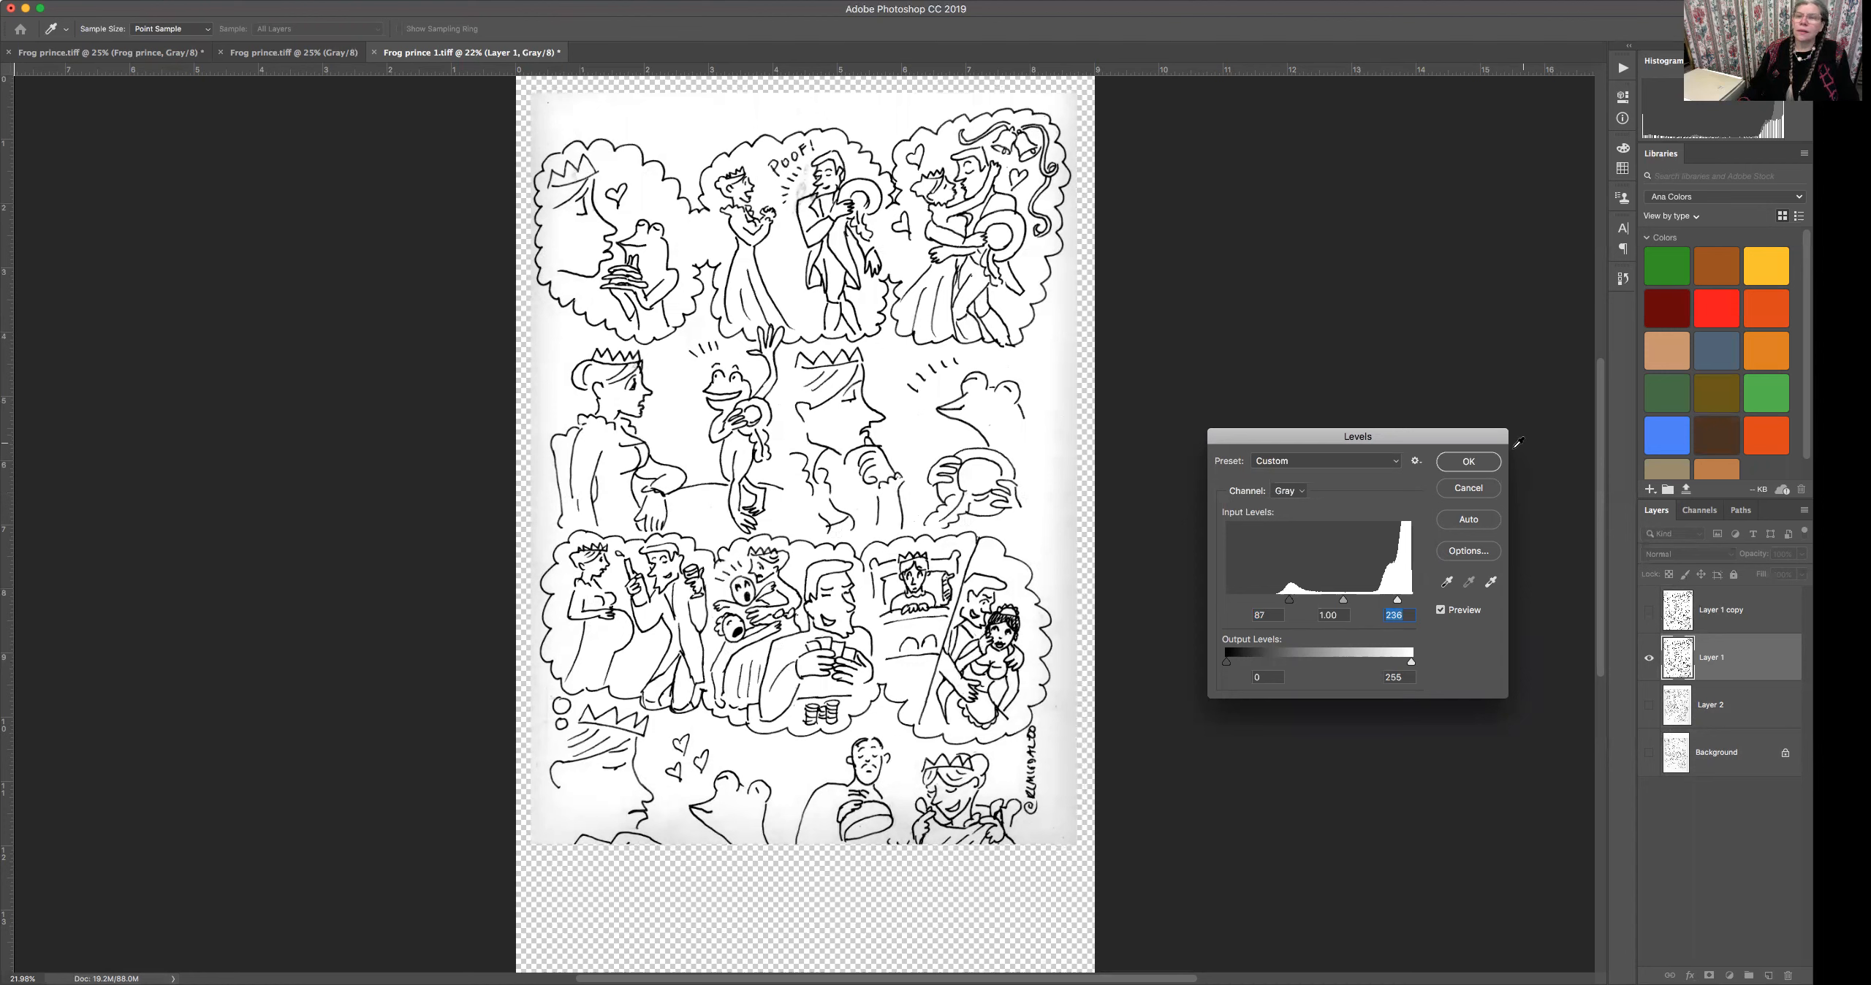
click(1474, 462)
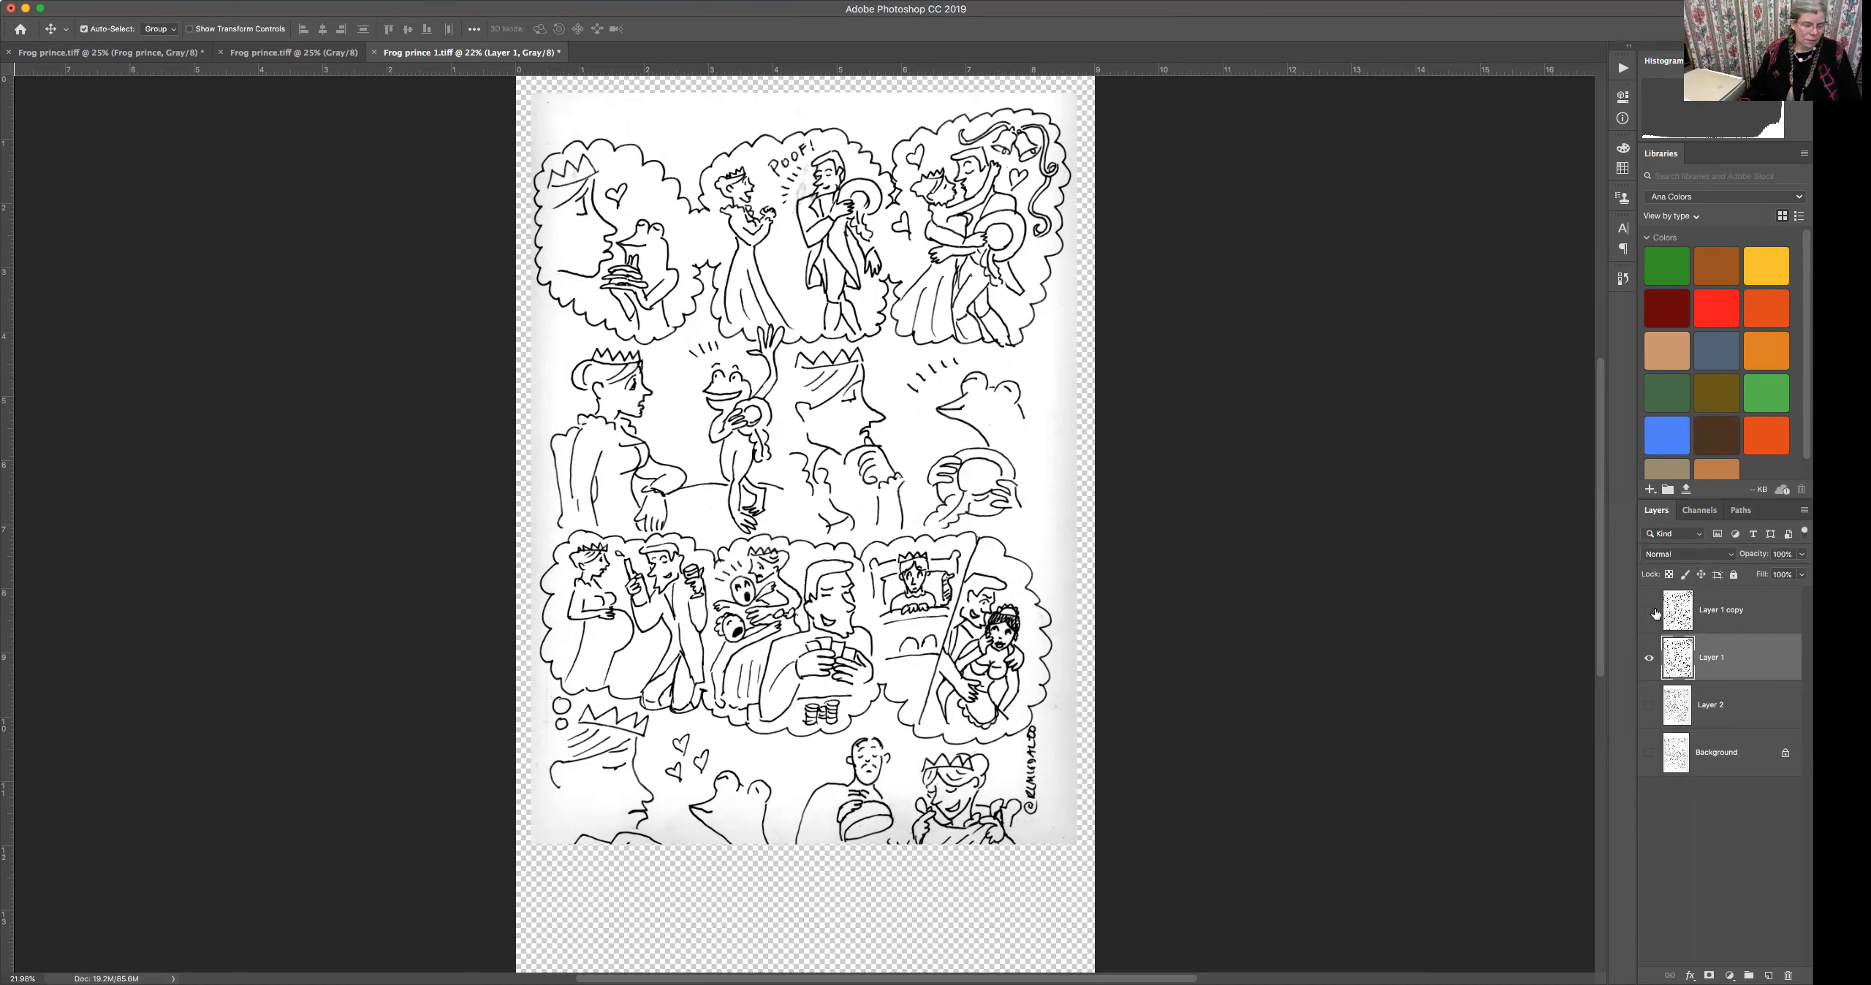
Select Layer 2, hide Layer 1 and make Layer 2 the only visible layer.
click(1737, 705)
click(1649, 658)
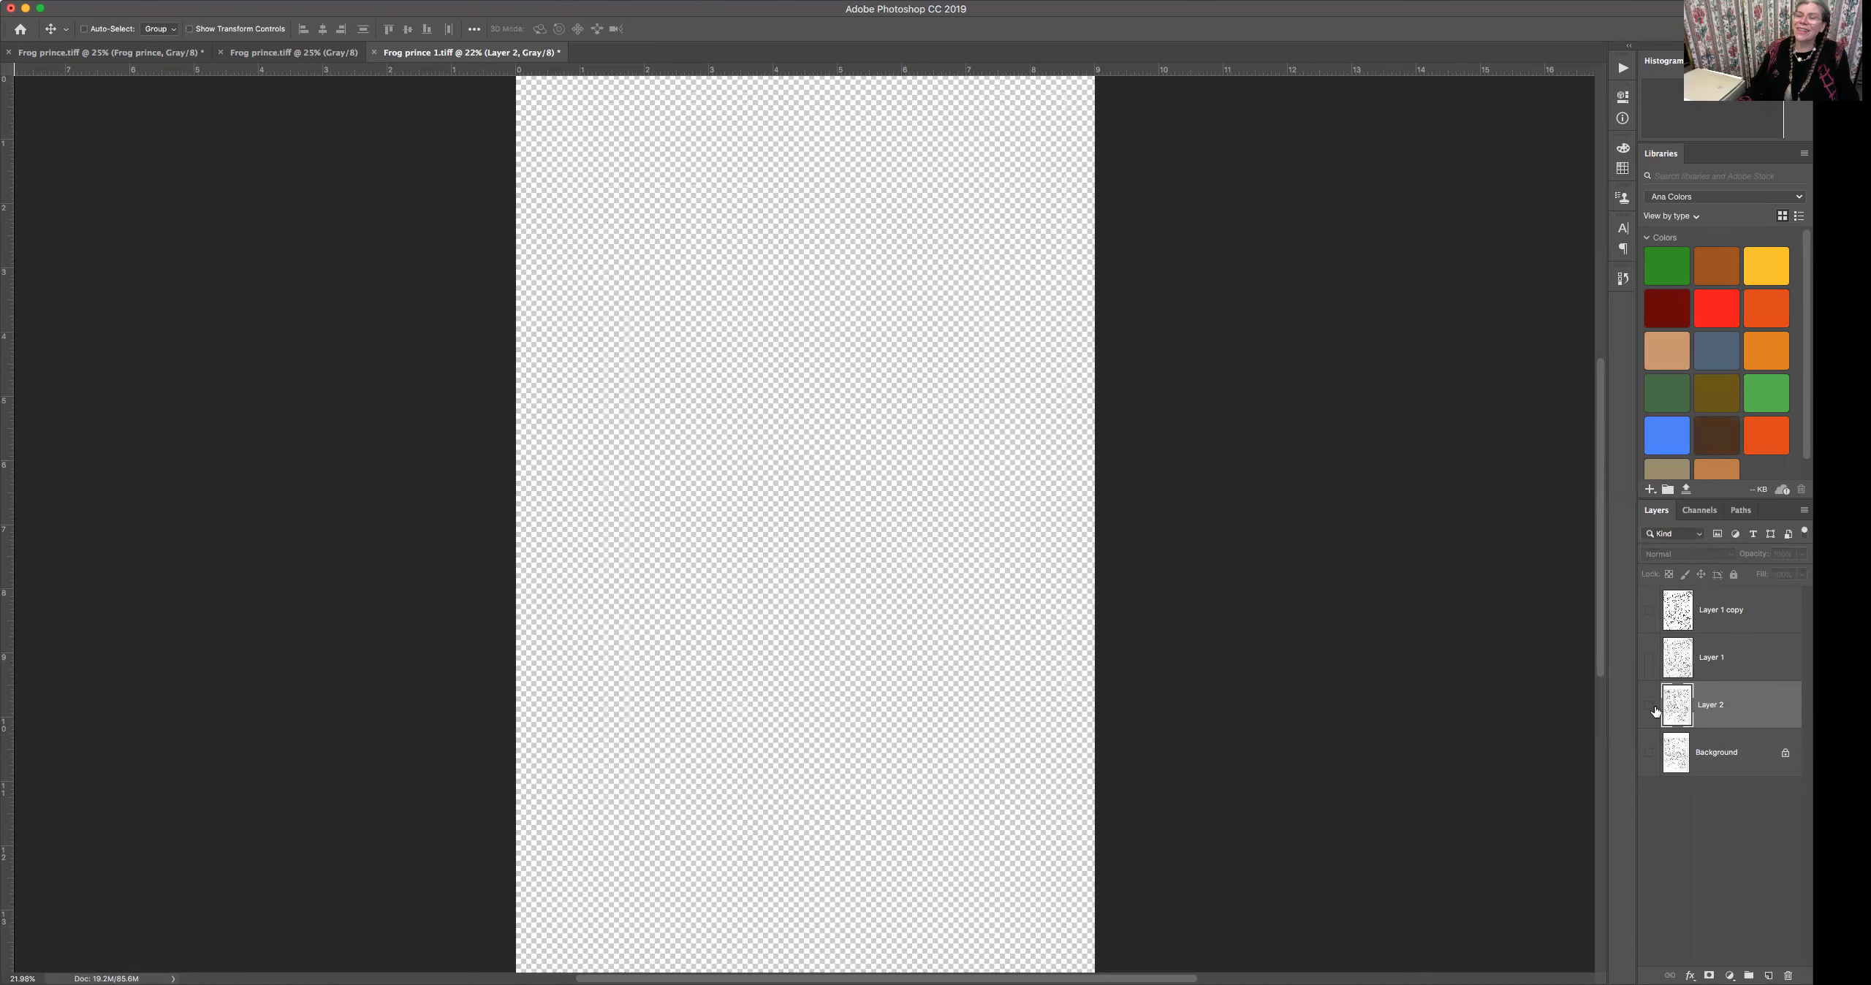
click(1650, 708)
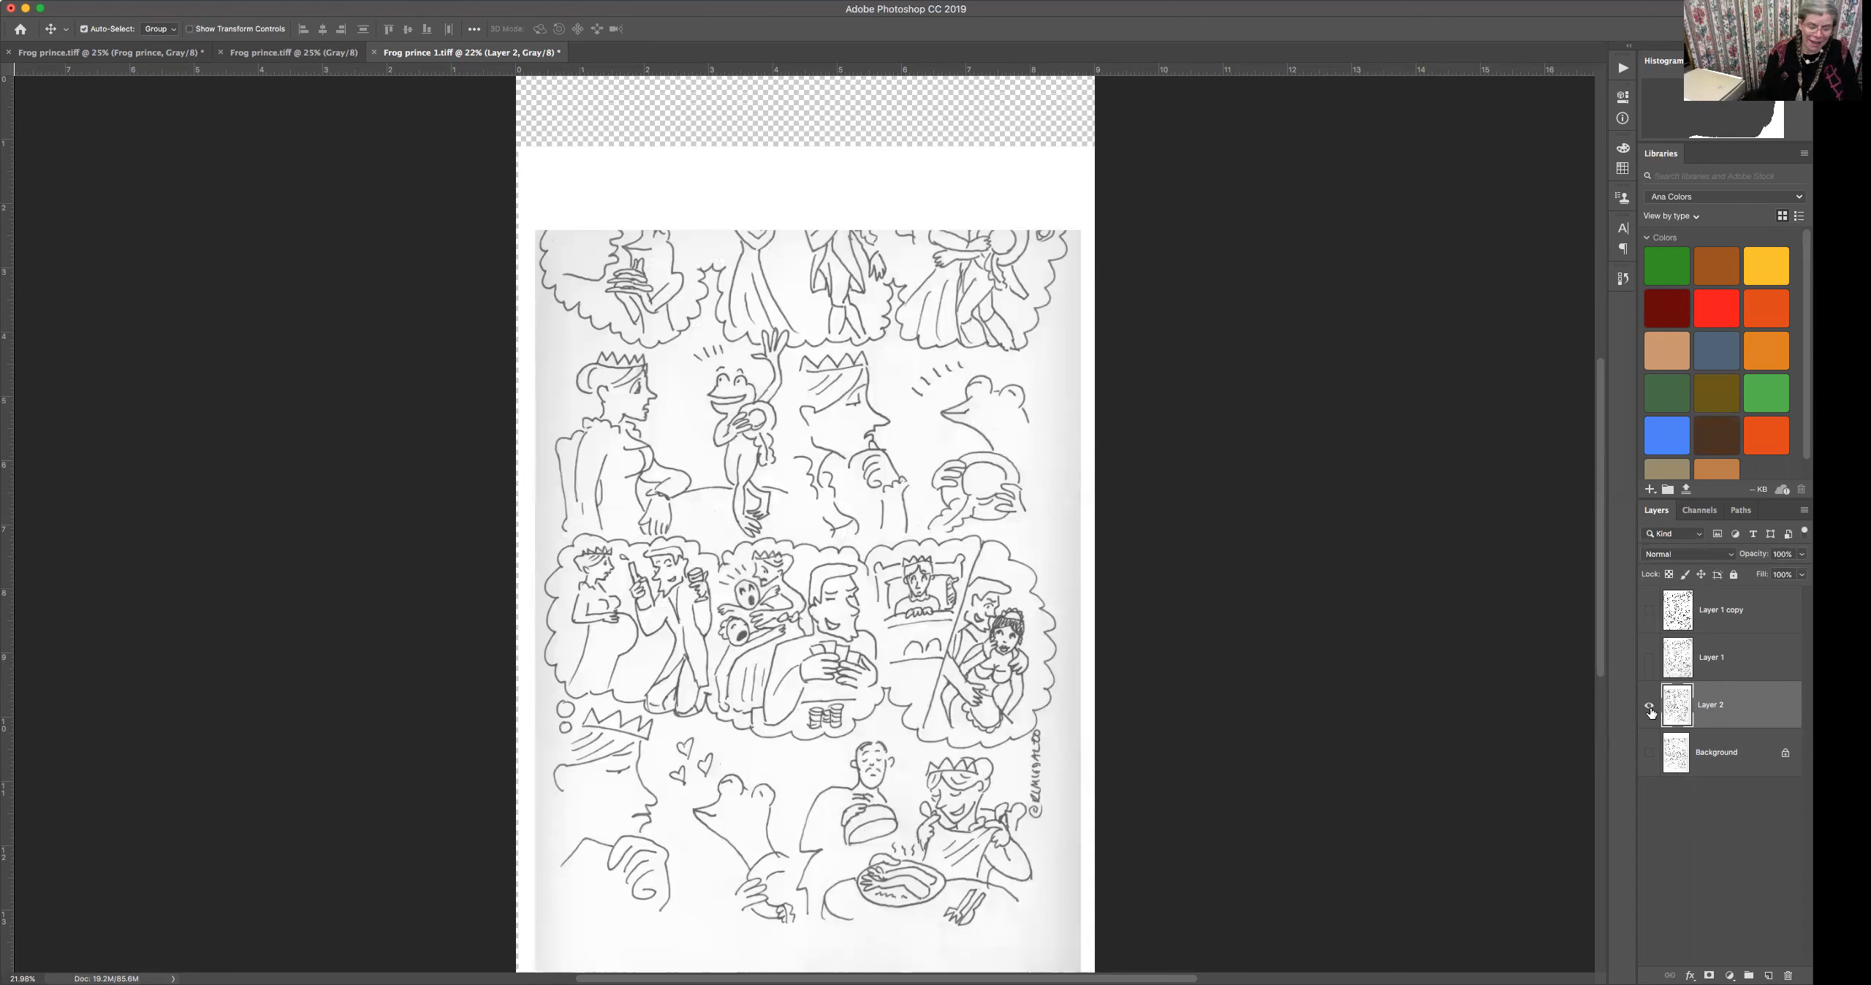
Apply a Levels adjustment to Layer 2 with input black at 91 and input white at 237.
key(super+l)
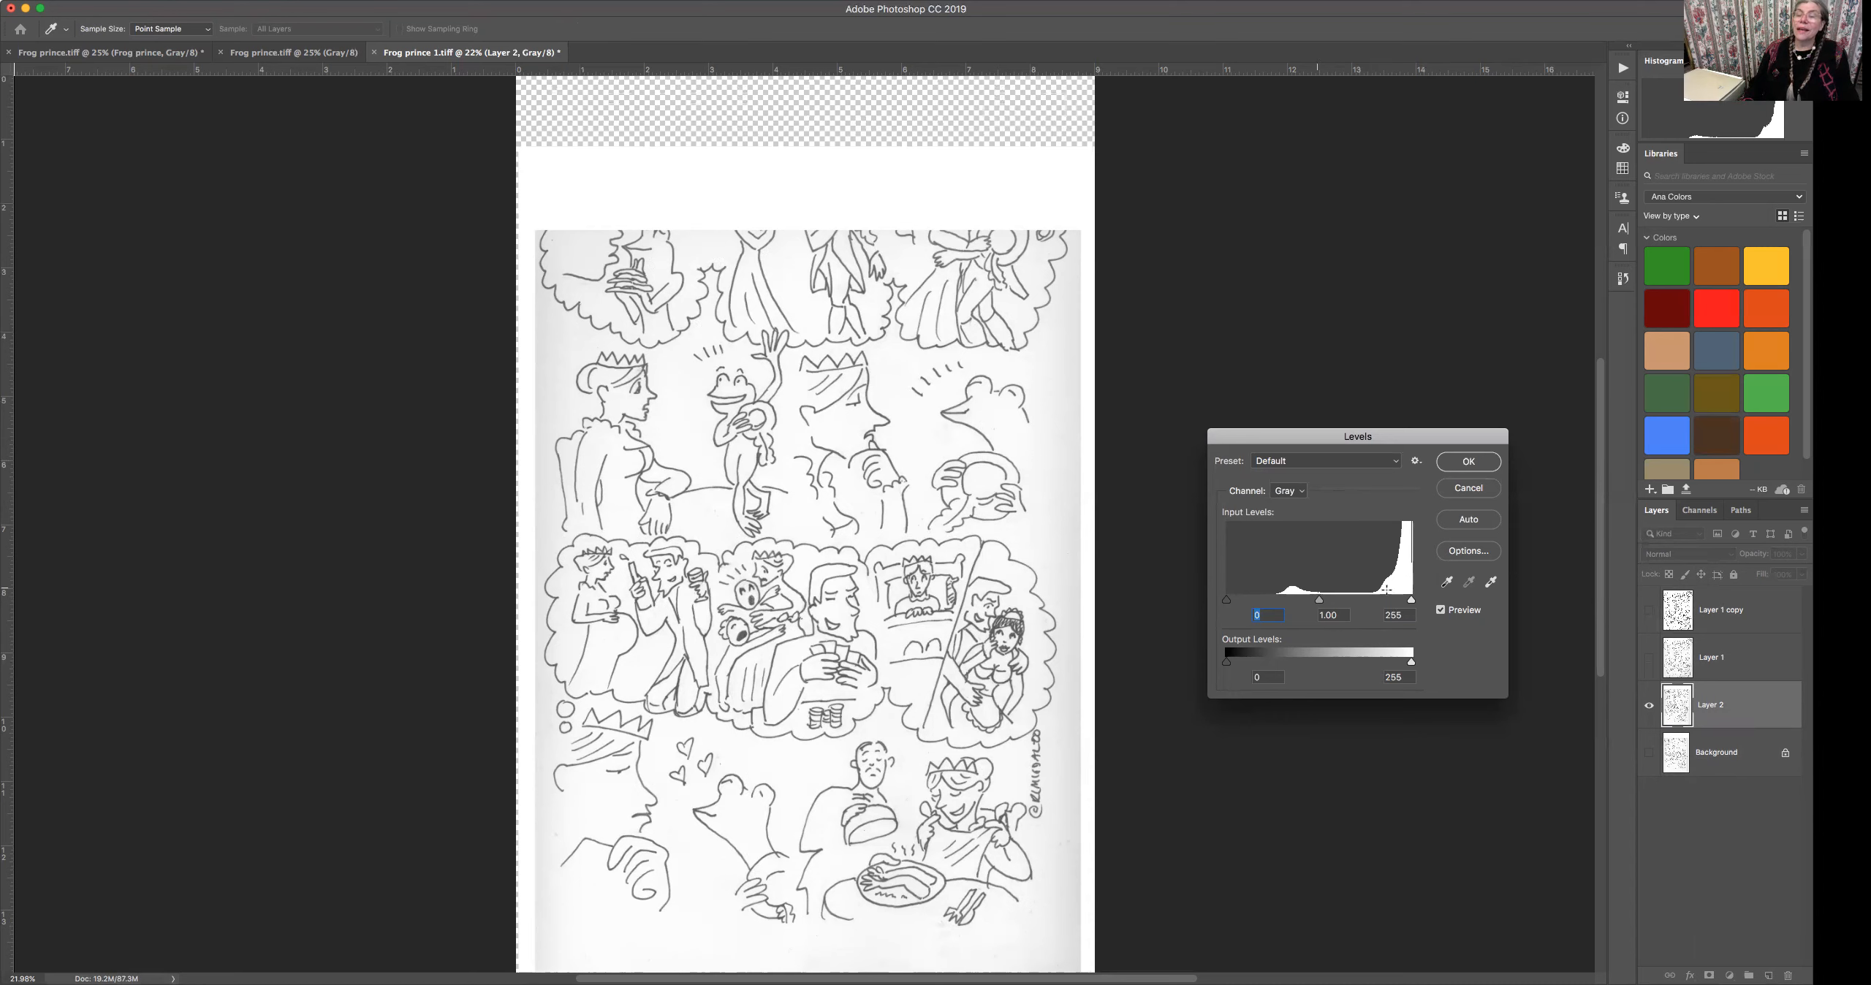
drag(1225, 600, 1295, 604)
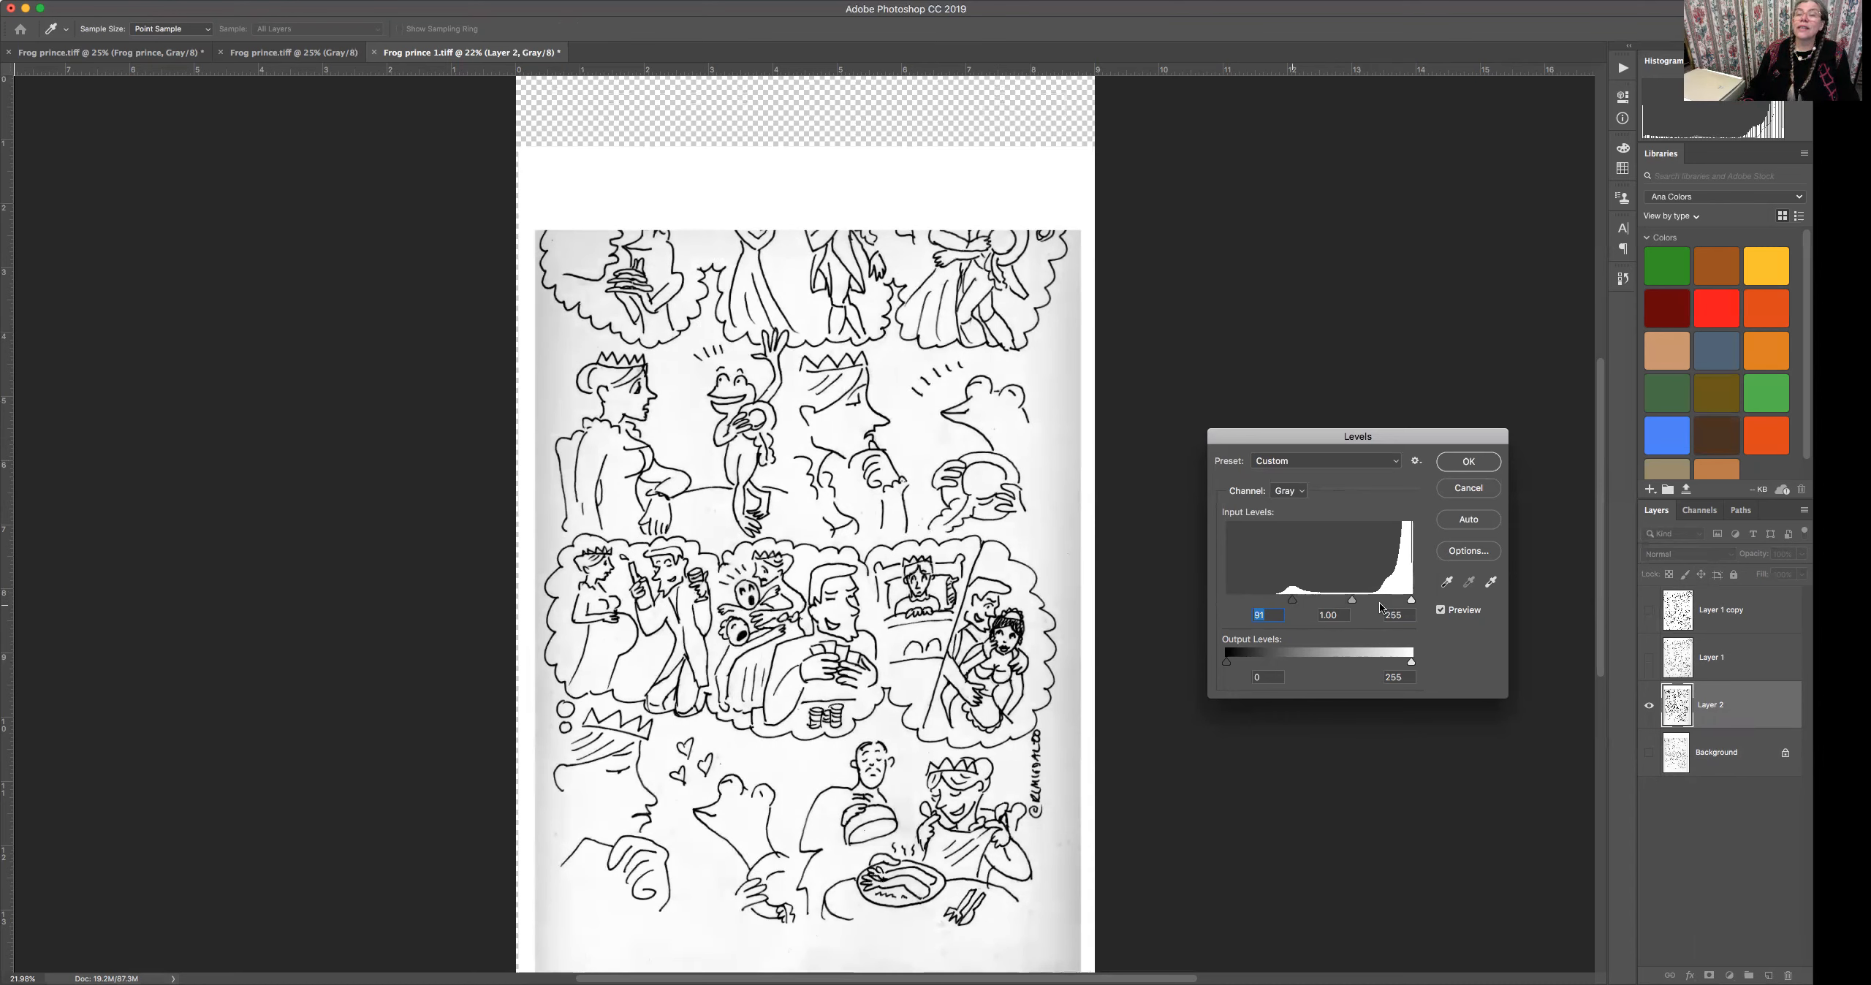
drag(1412, 599, 1399, 604)
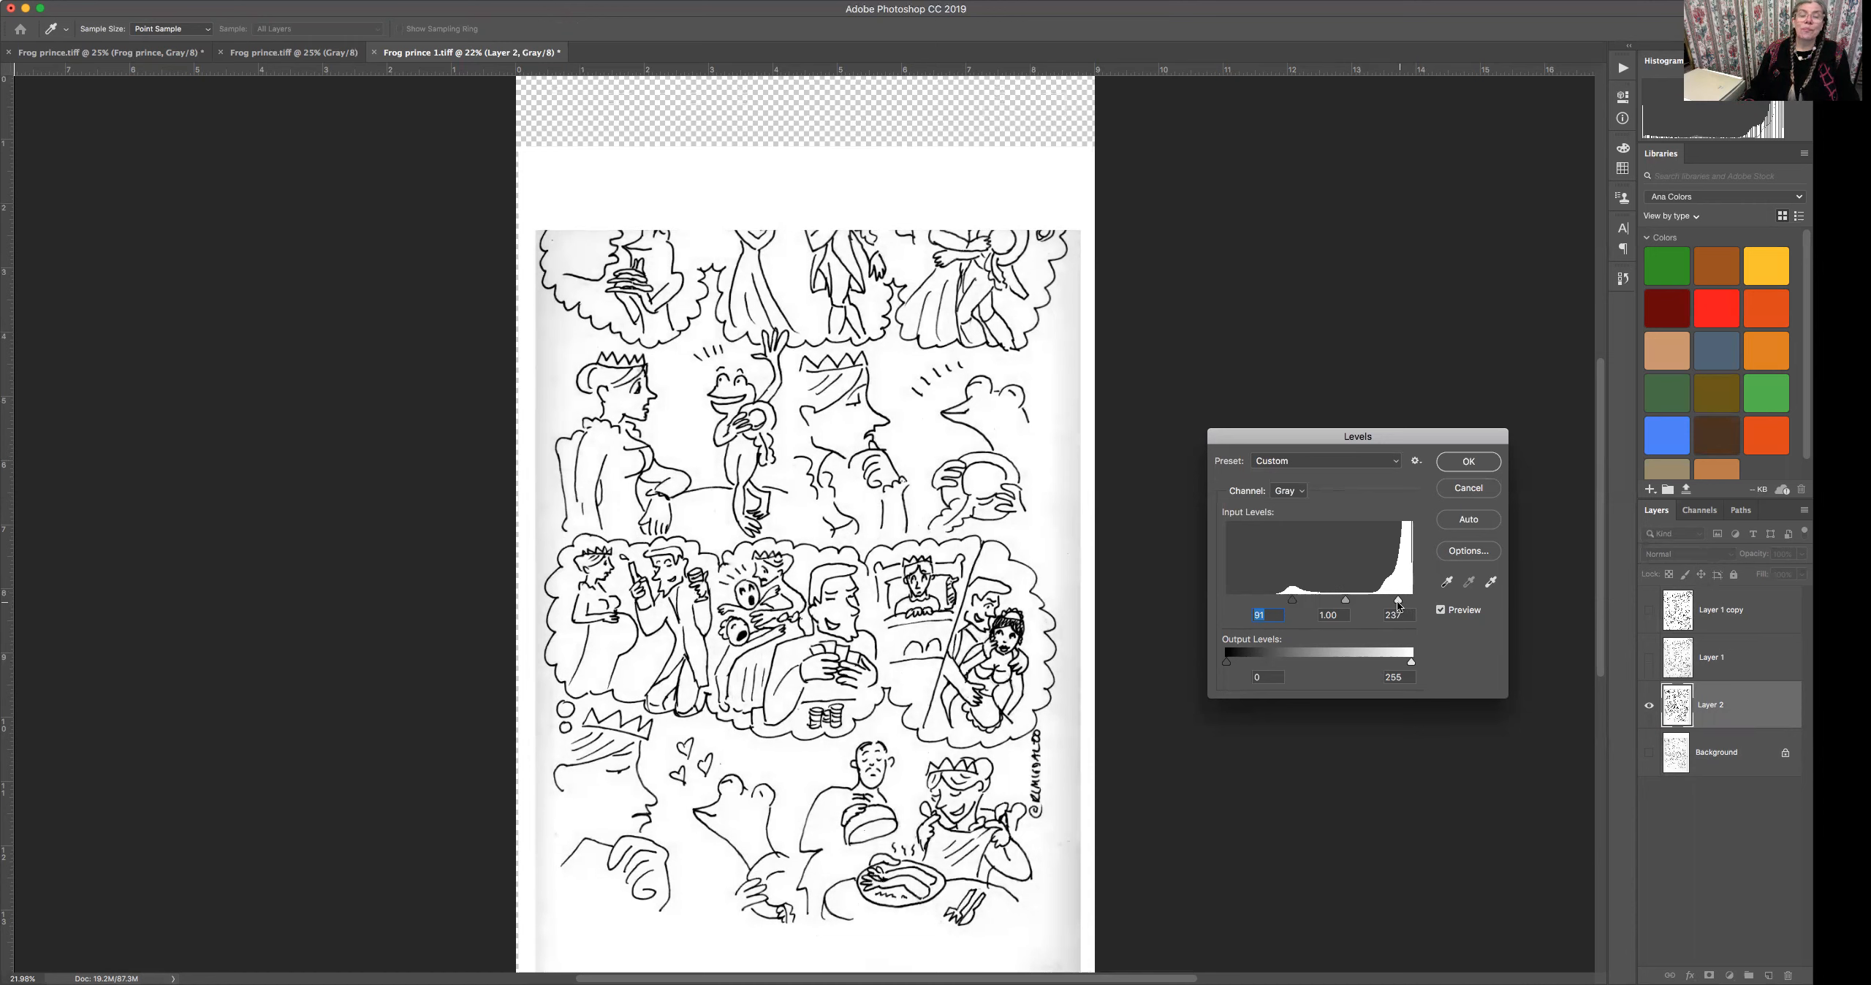
click(1476, 463)
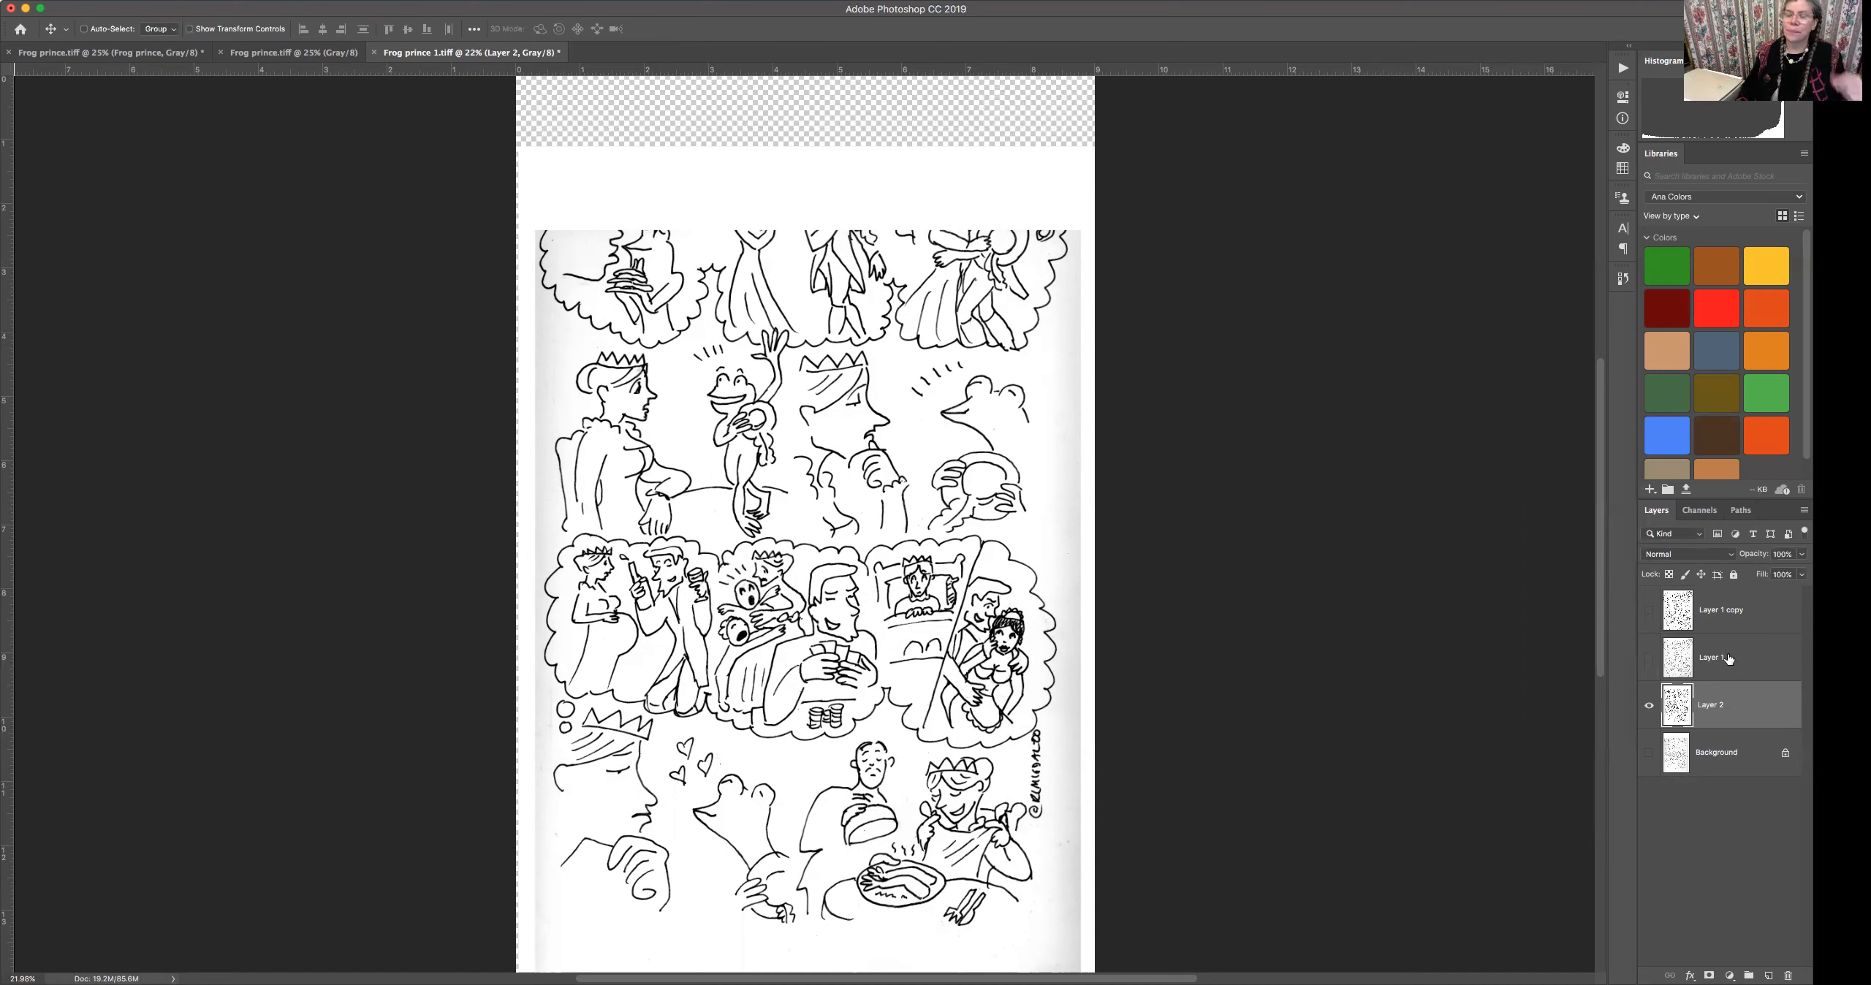
Show Layer 1 copy over Layer 2 and delete its cut-off bottom row using a polygonal selection just below the third row, then deselect.
click(1650, 614)
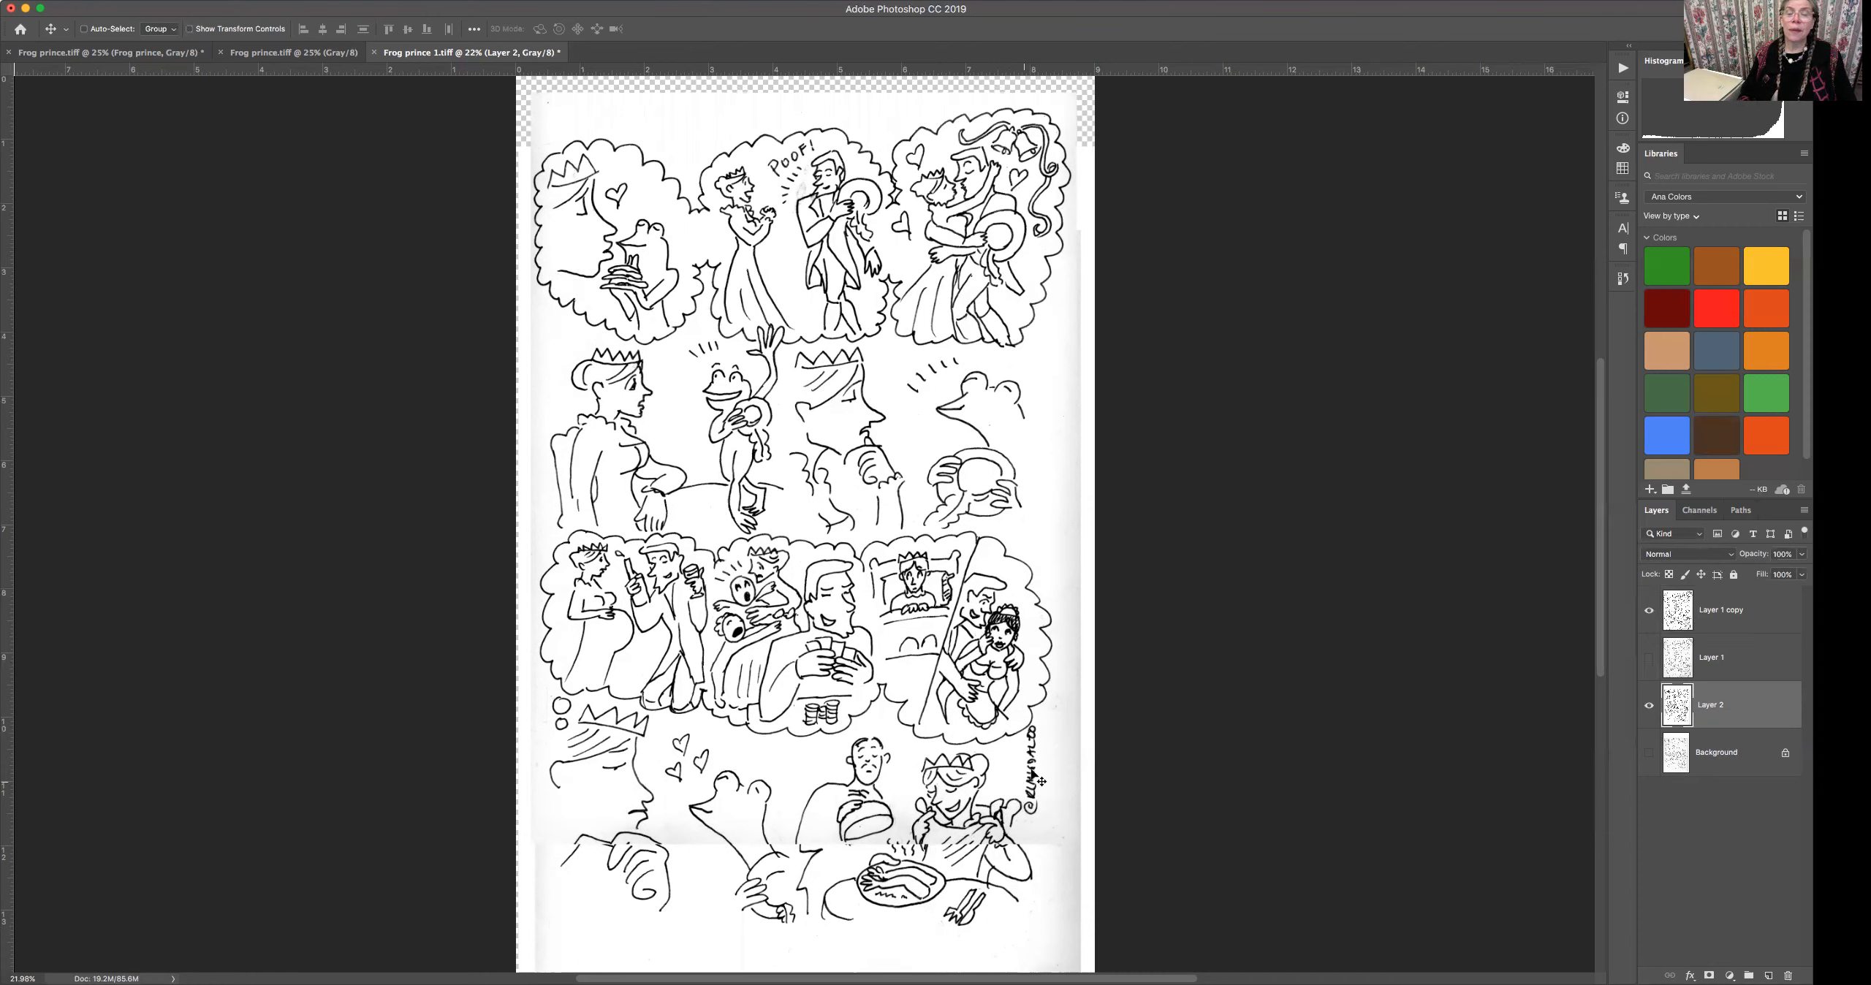
click(1740, 613)
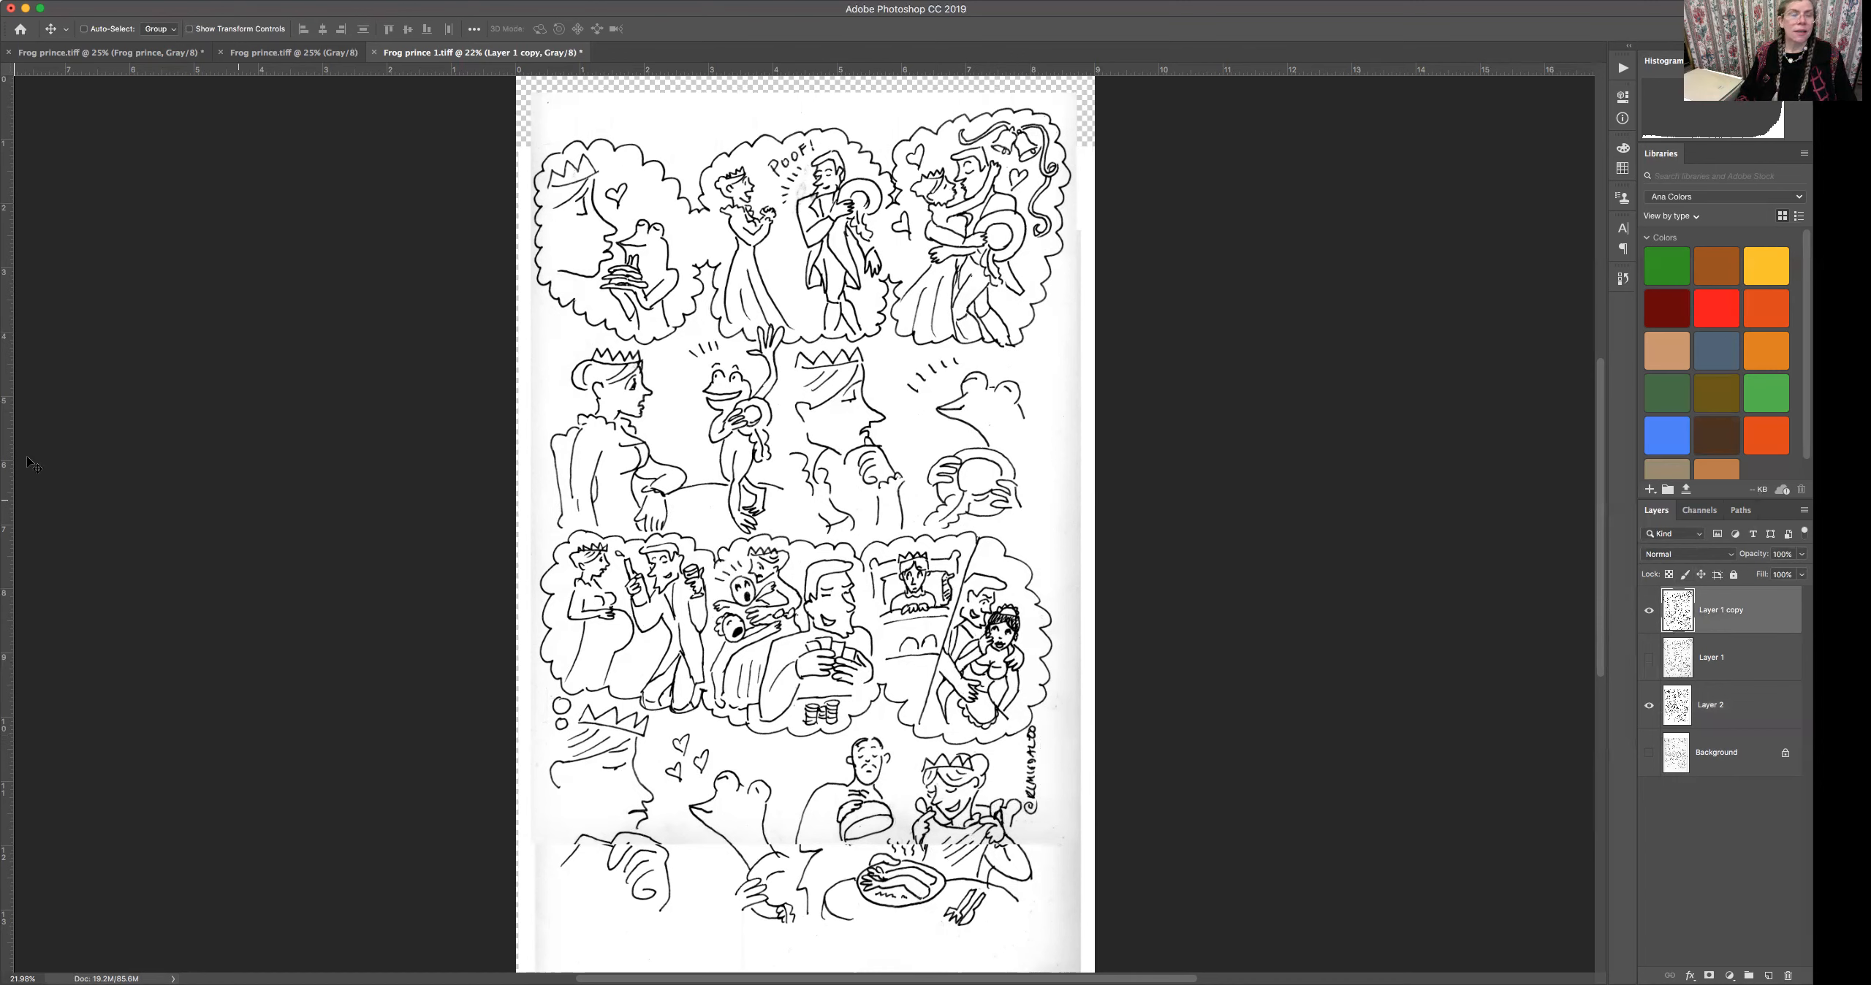
key(l)
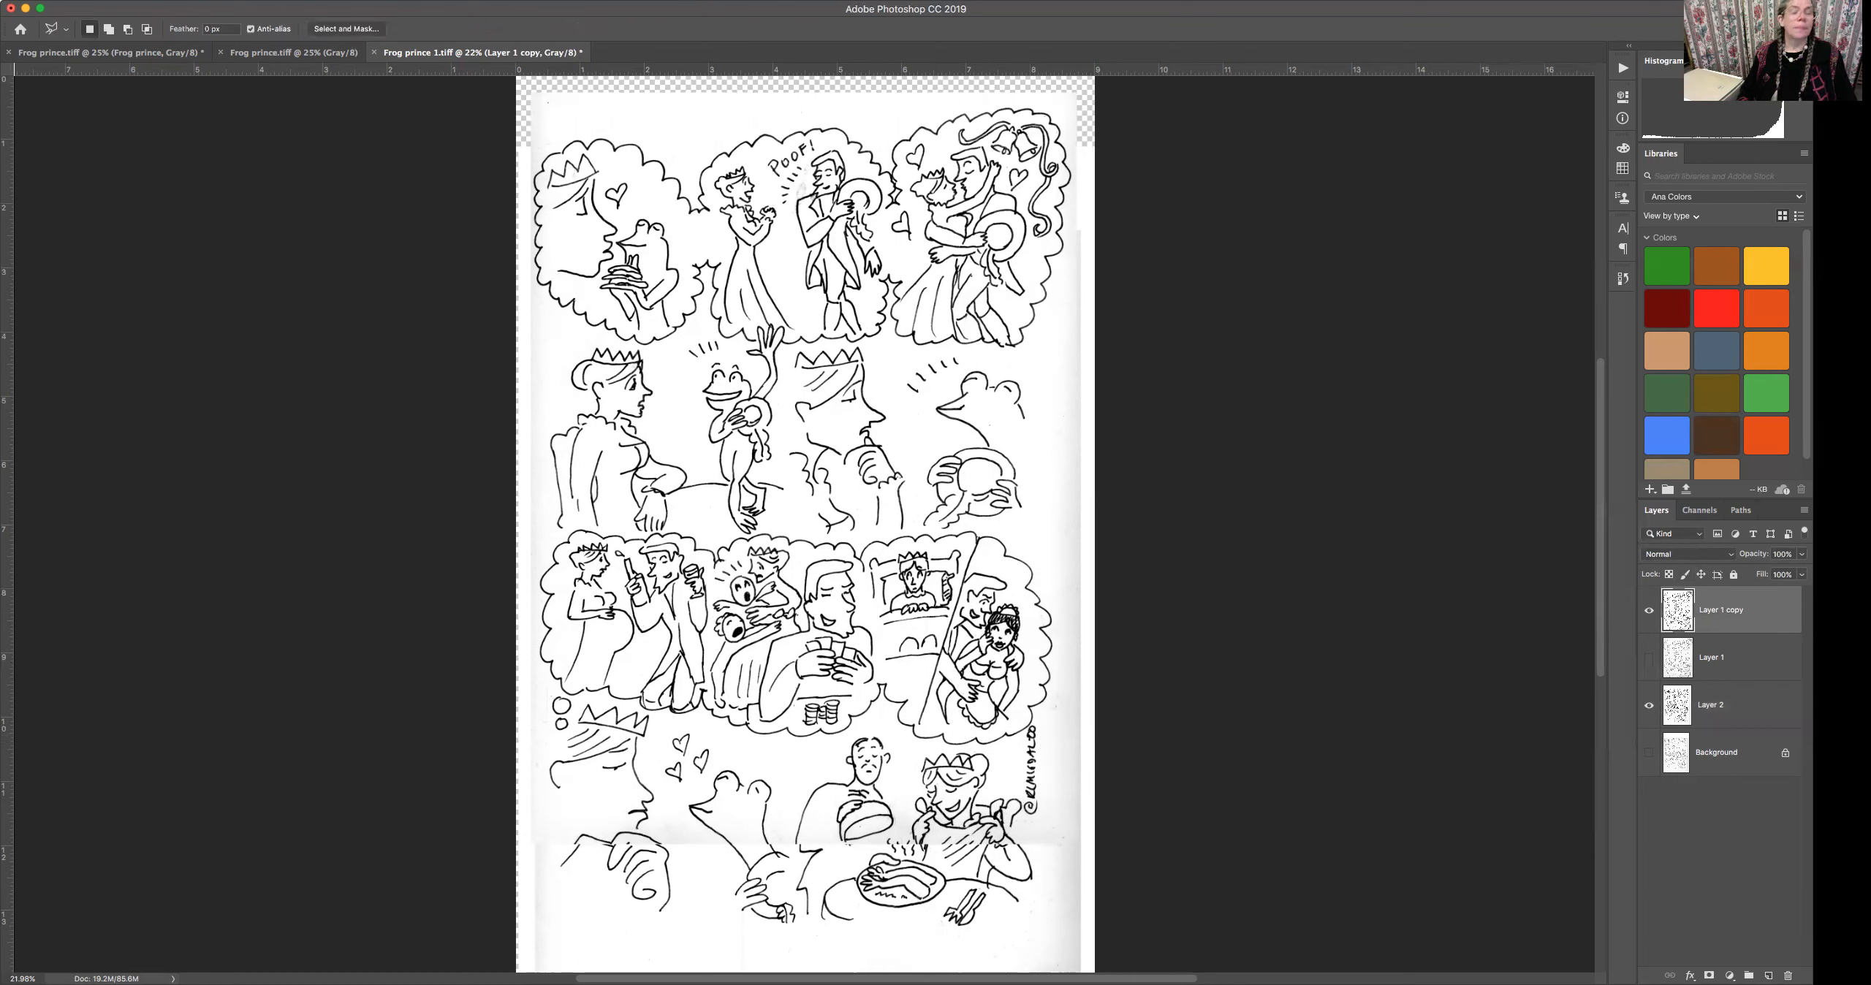
click(489, 703)
click(551, 690)
click(573, 697)
click(600, 698)
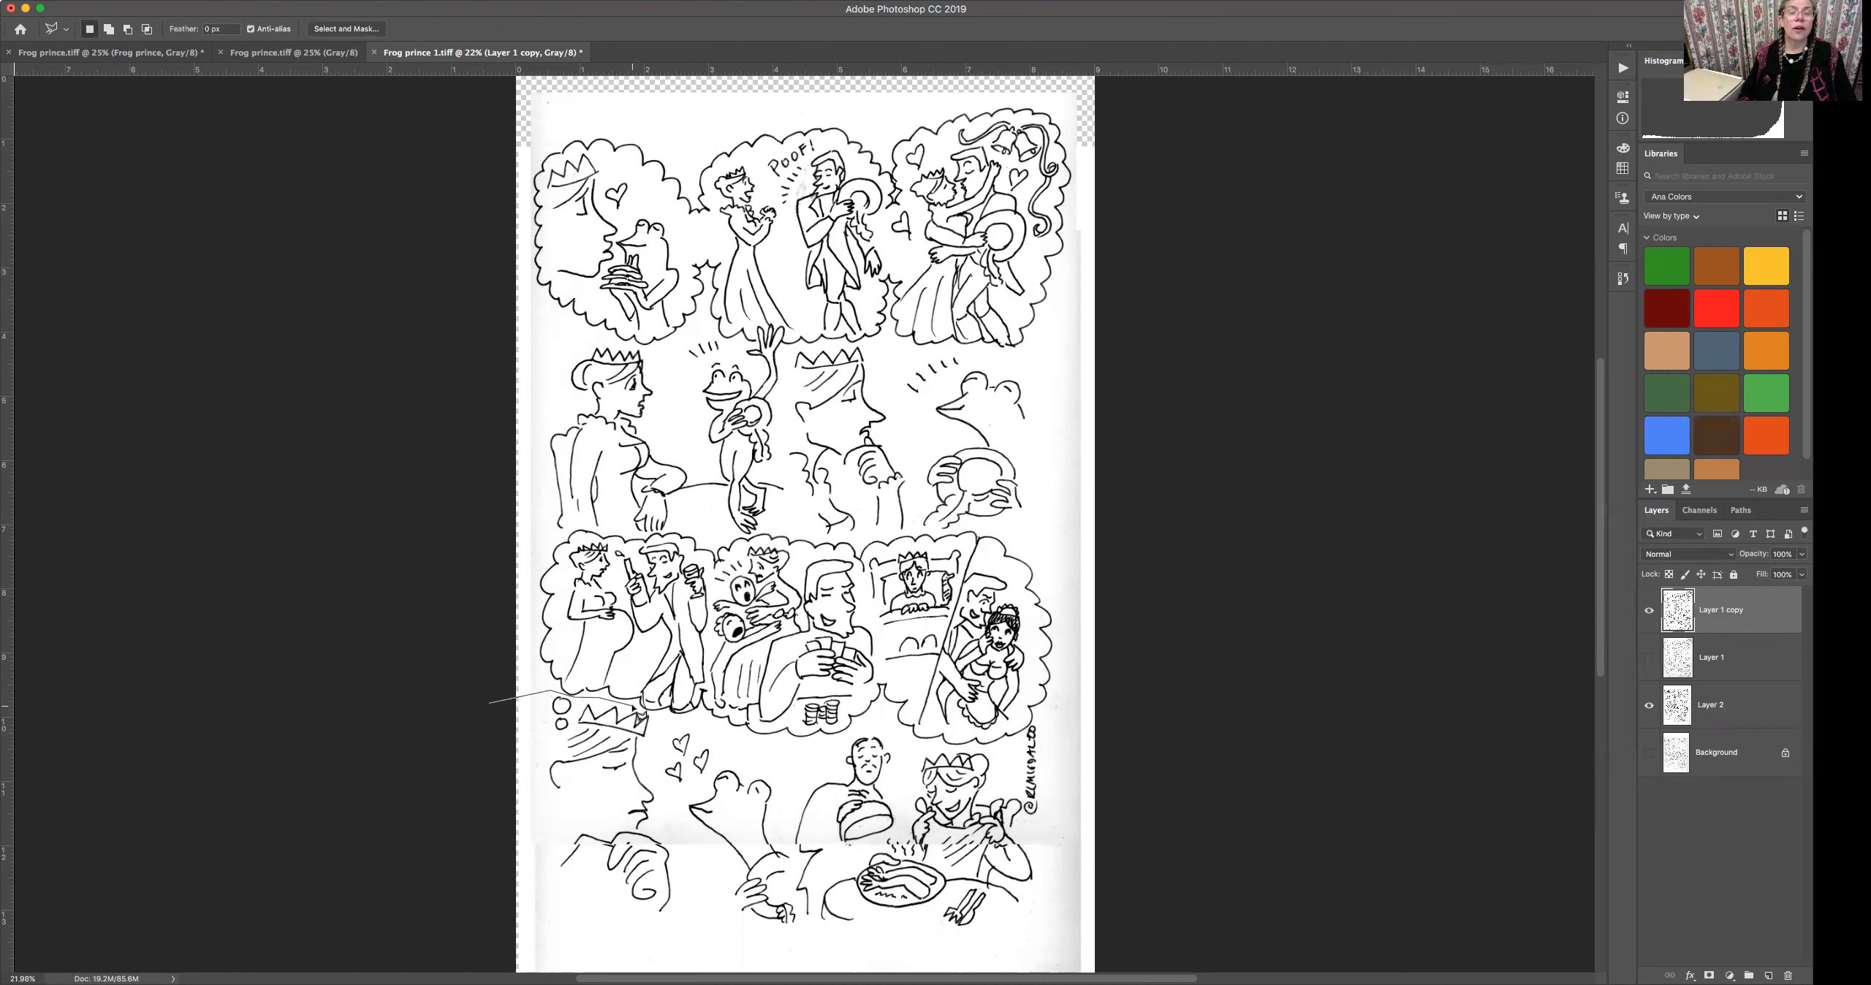
click(633, 707)
click(662, 719)
click(805, 764)
click(863, 729)
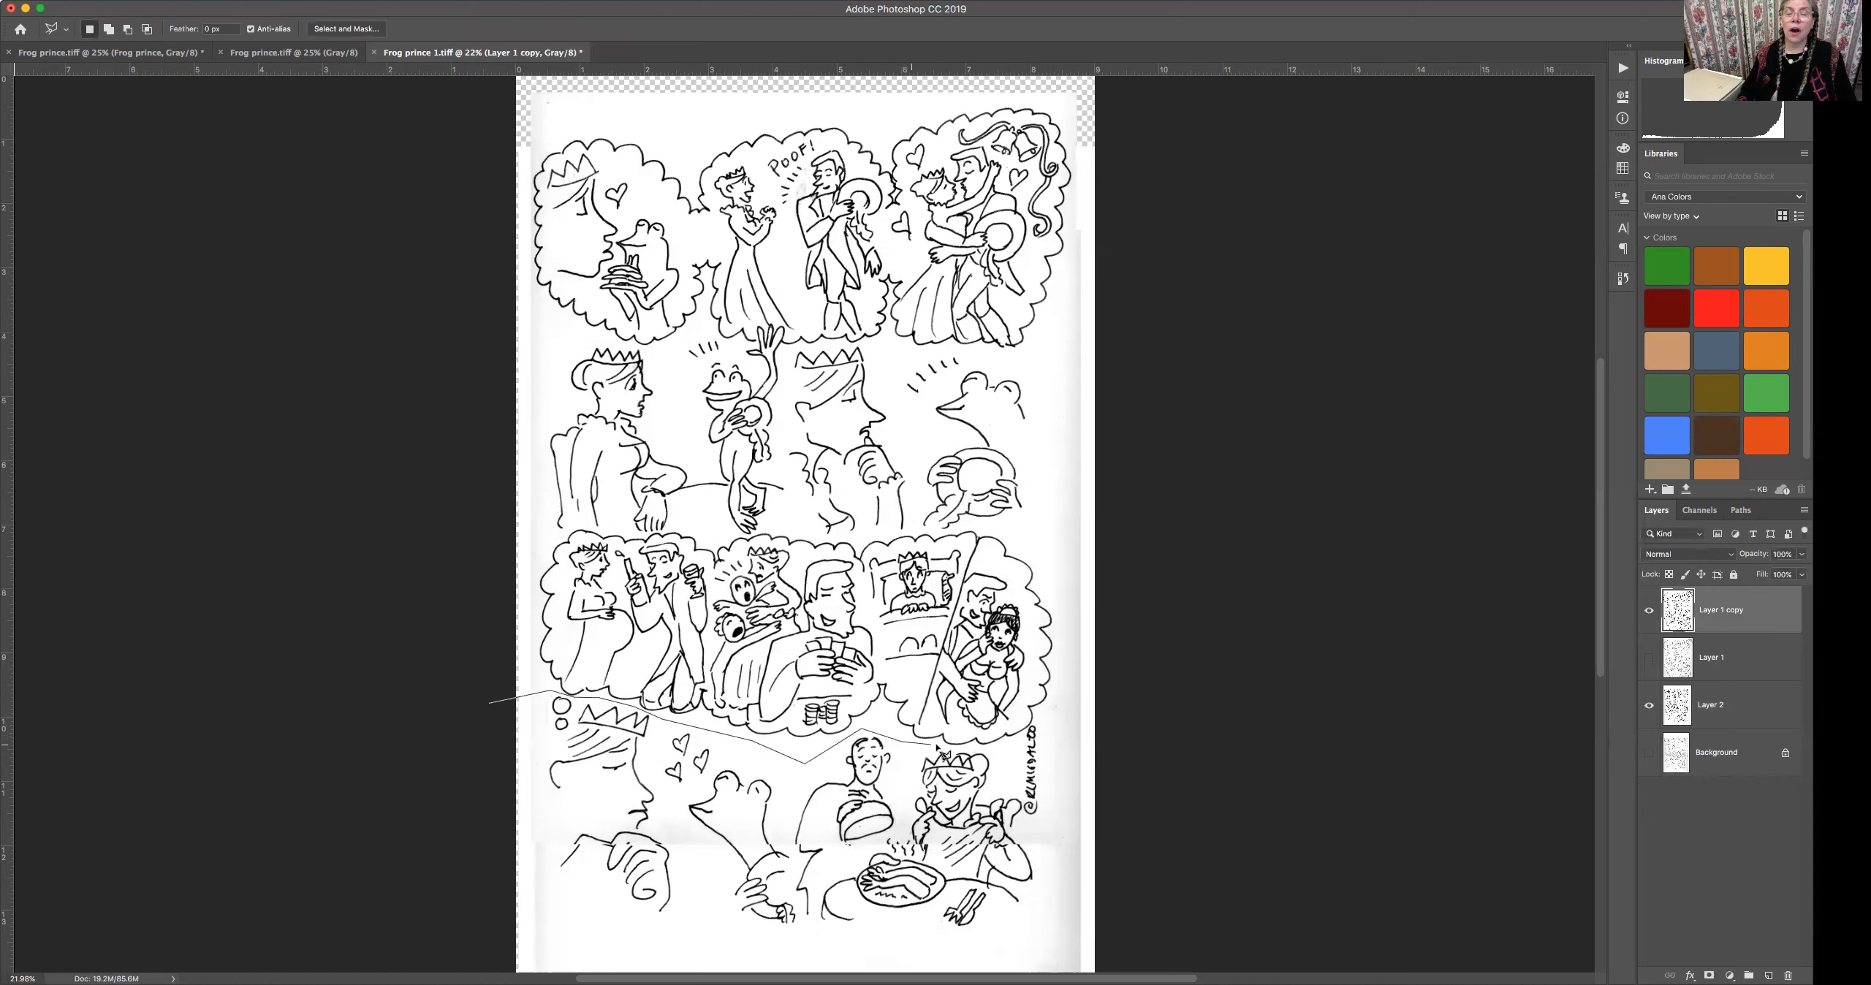
click(1008, 750)
click(1032, 728)
click(1085, 721)
scroll(1140, 928, down, 3)
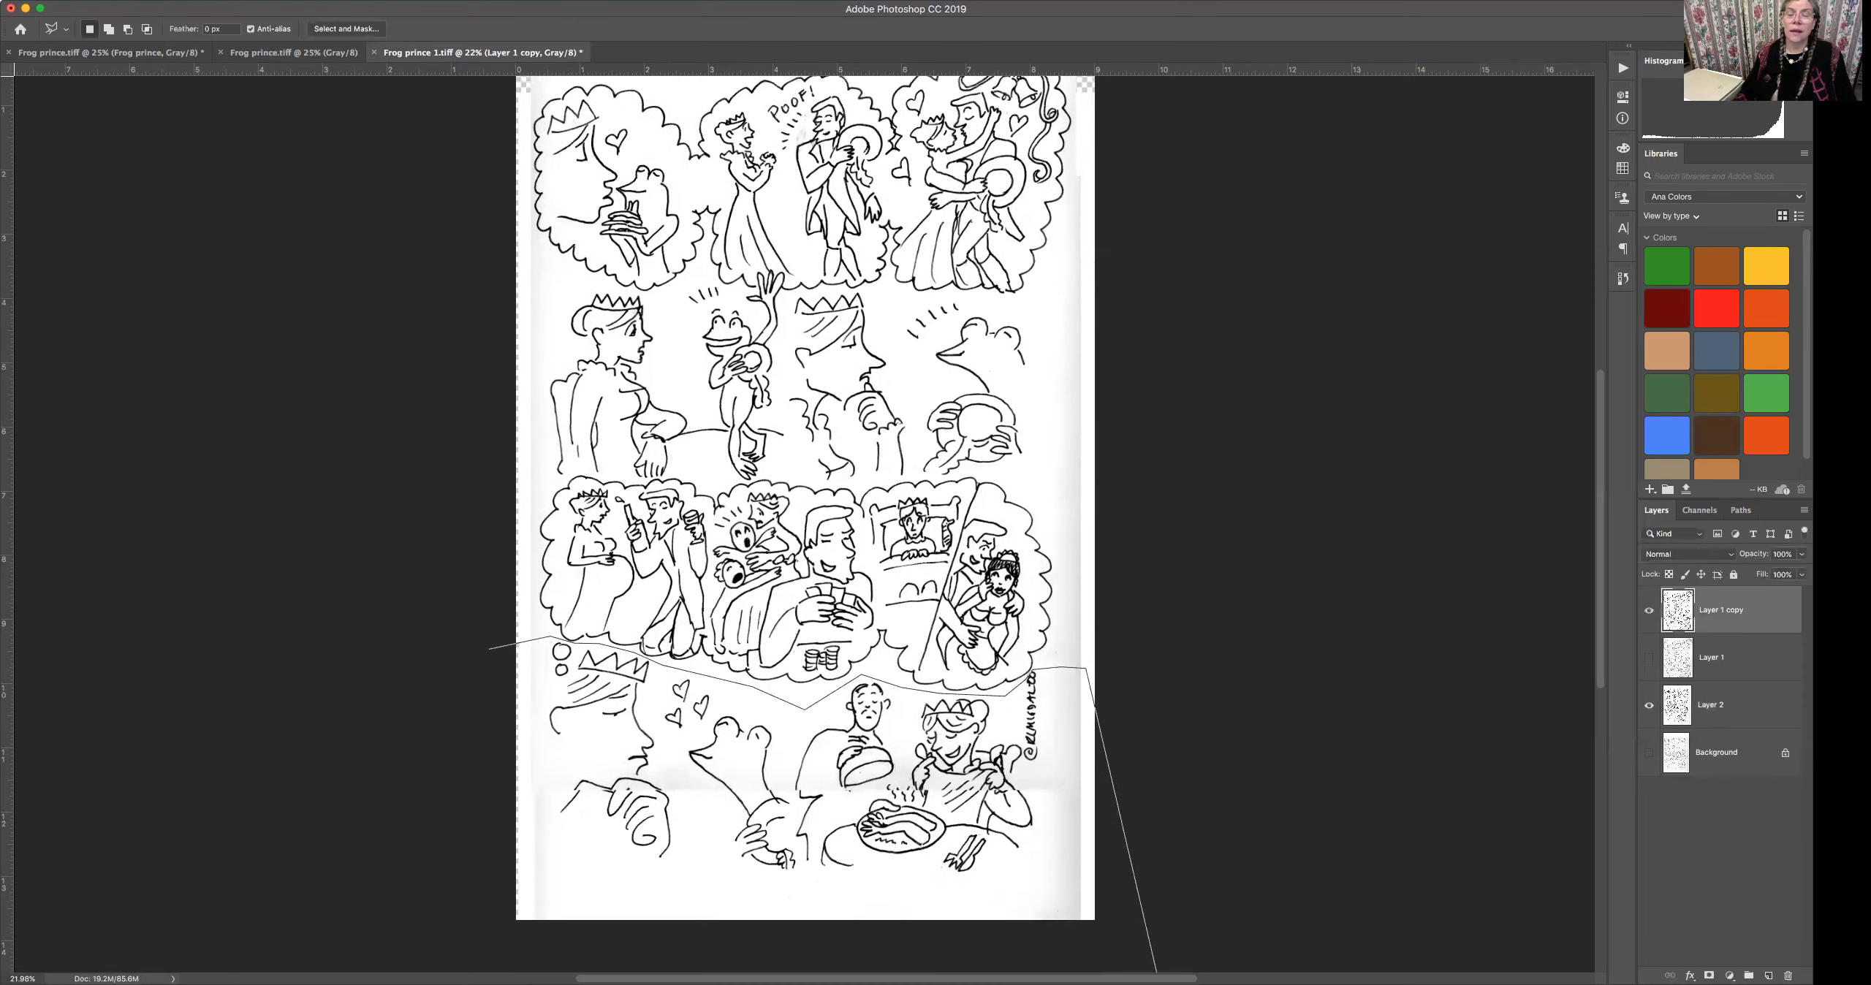
click(1109, 777)
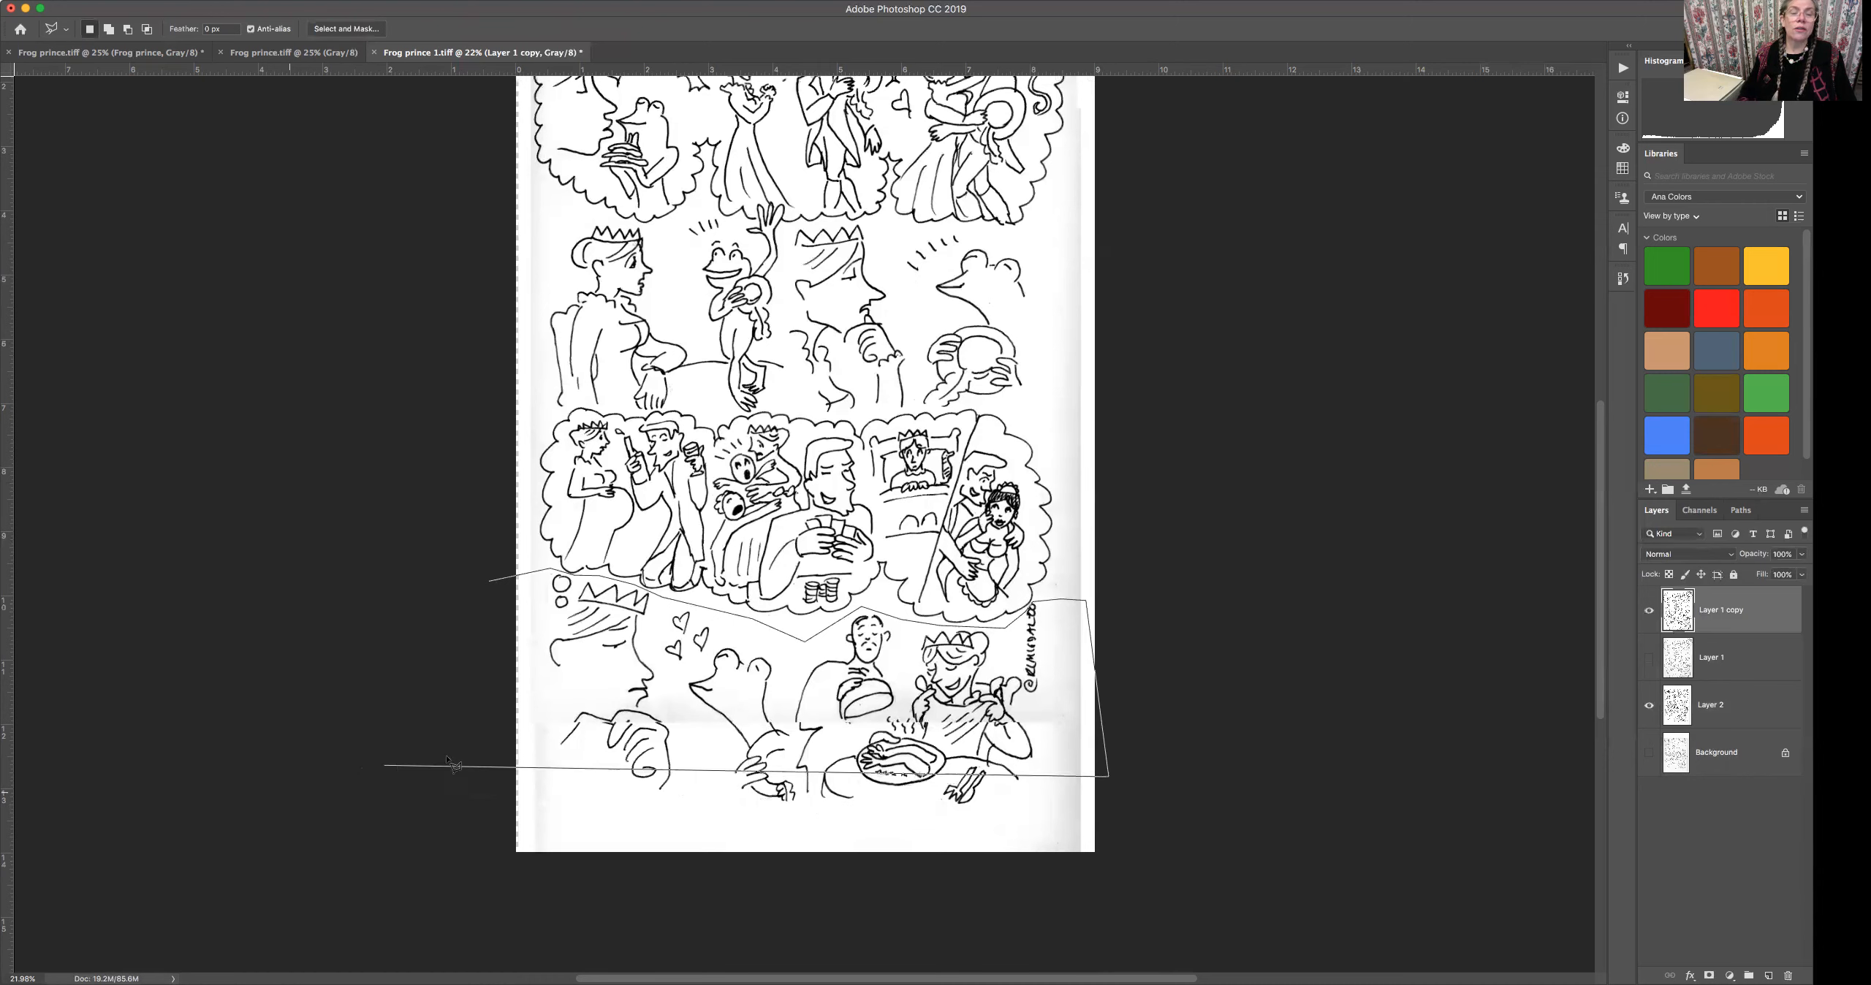
click(494, 749)
click(489, 581)
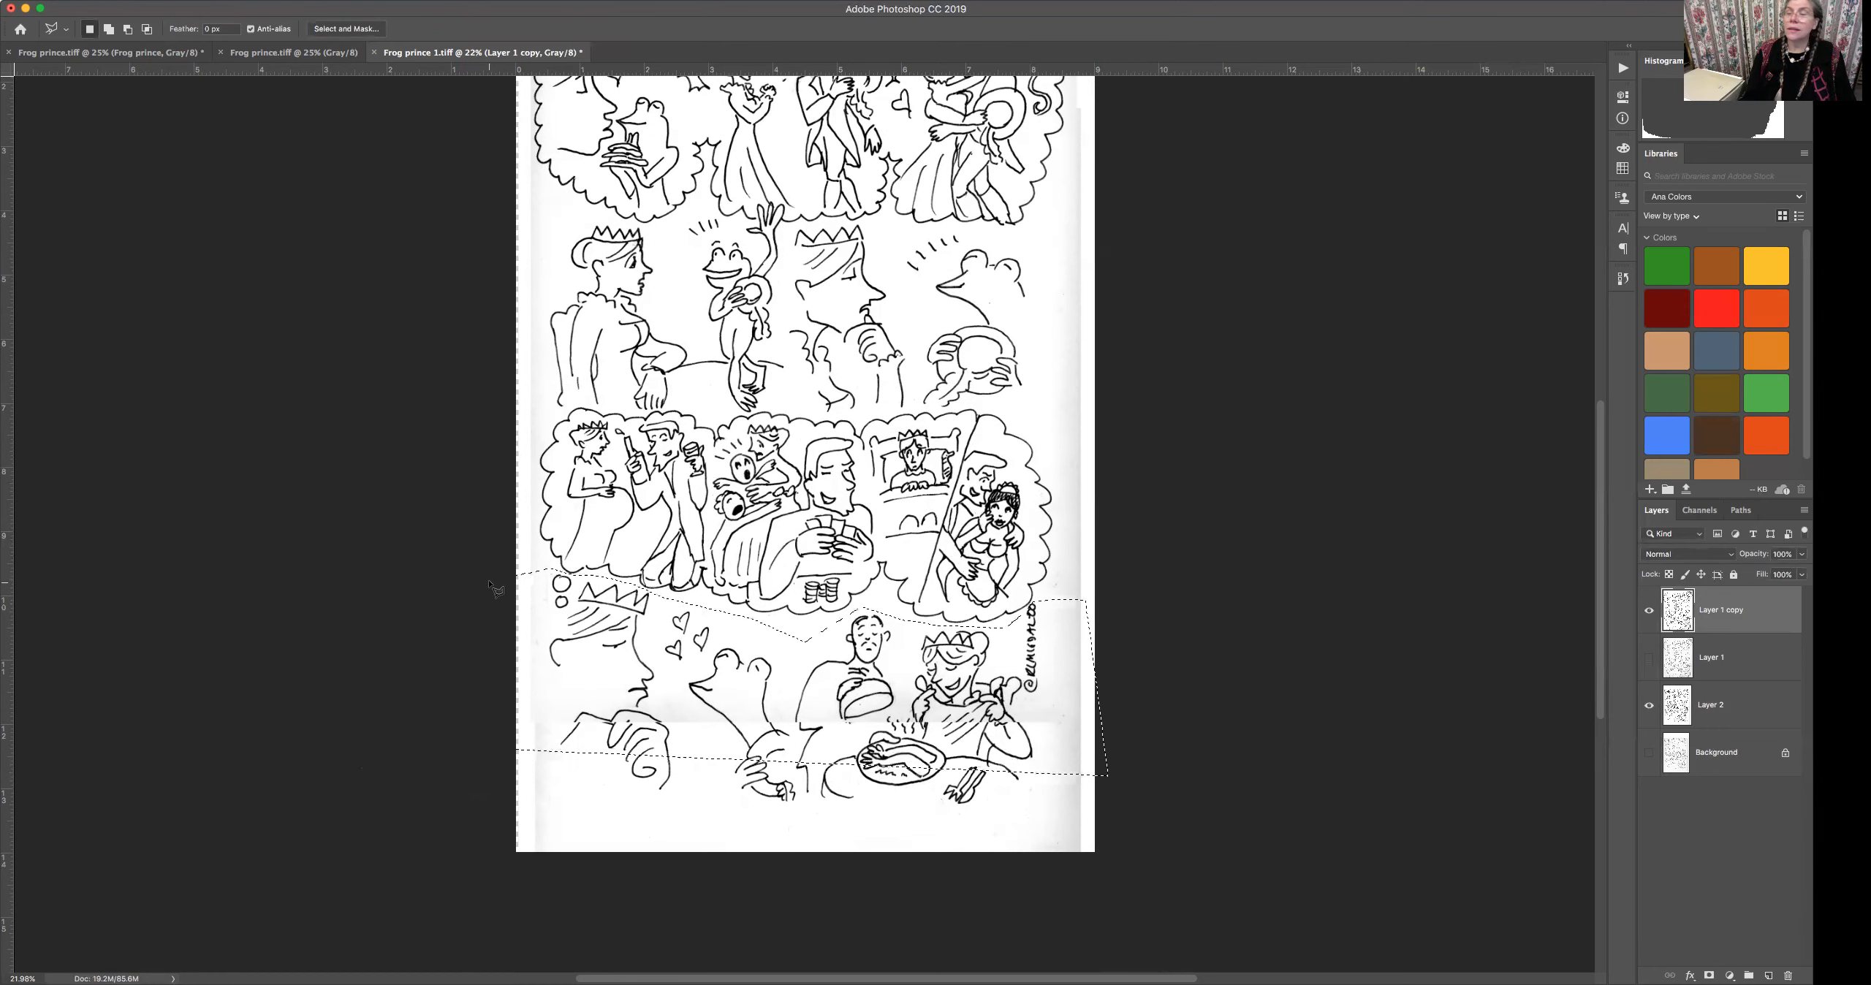
key(Delete)
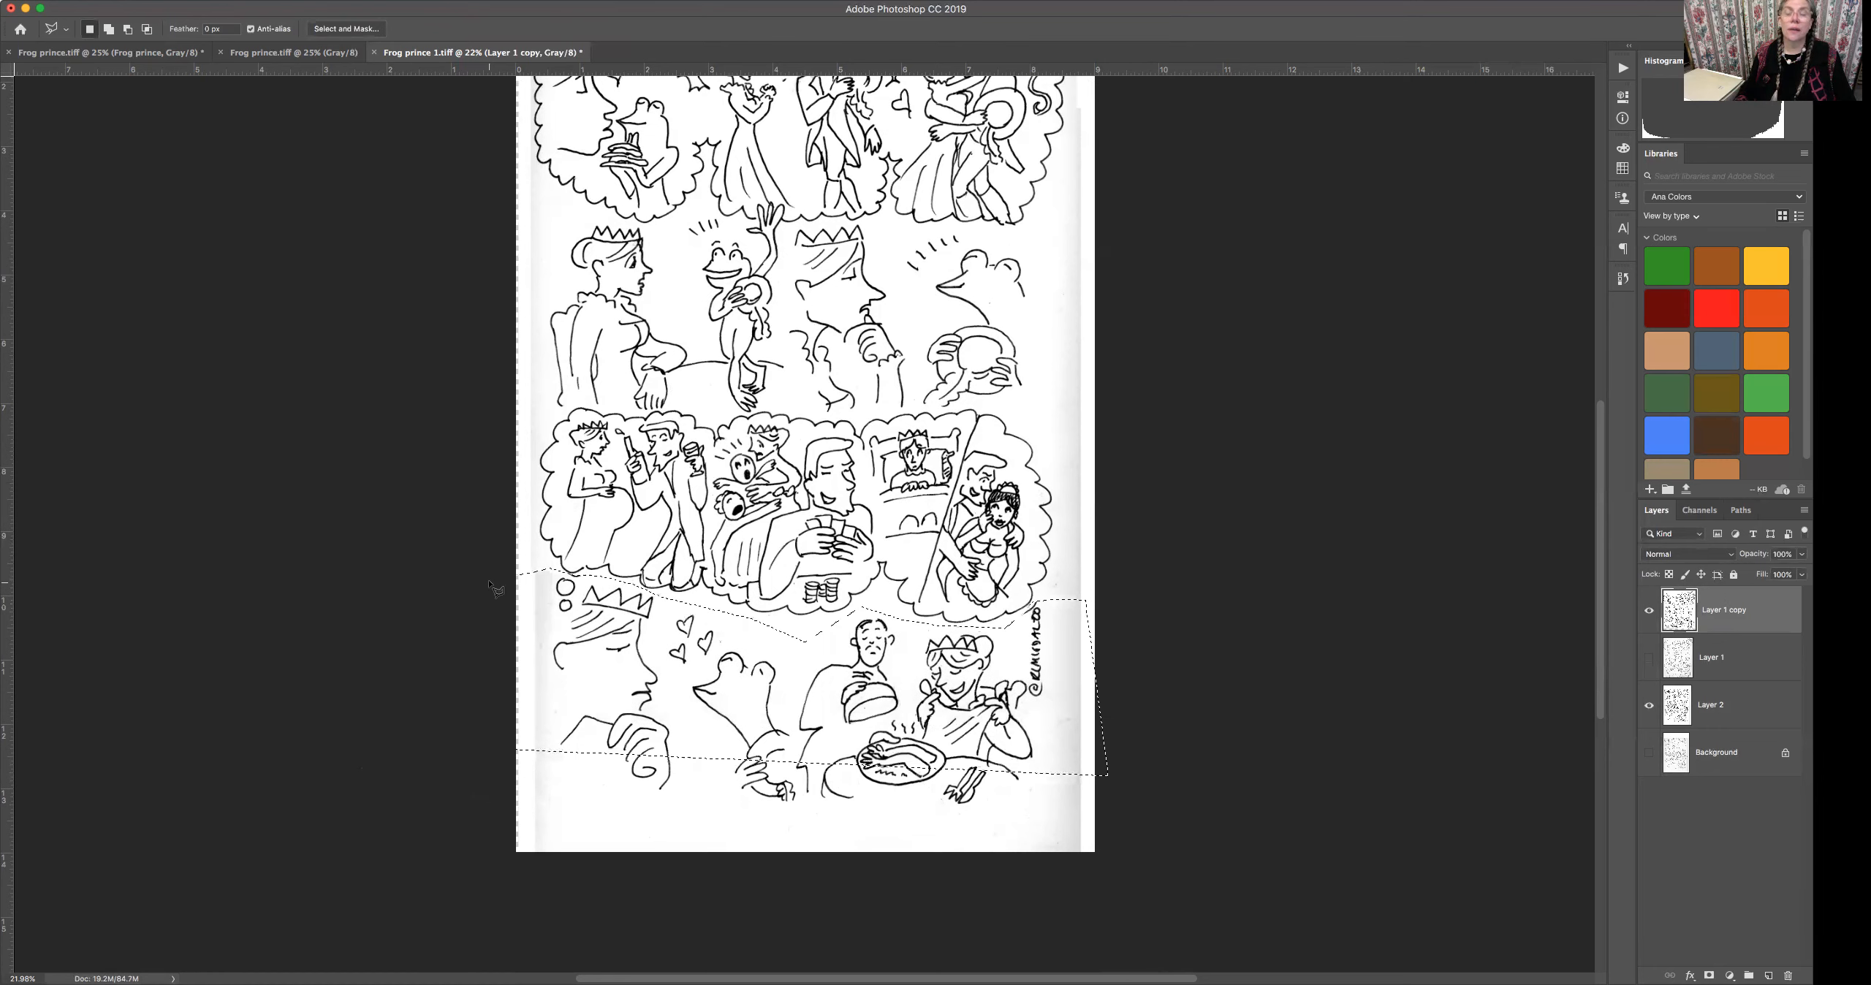
key(super+d)
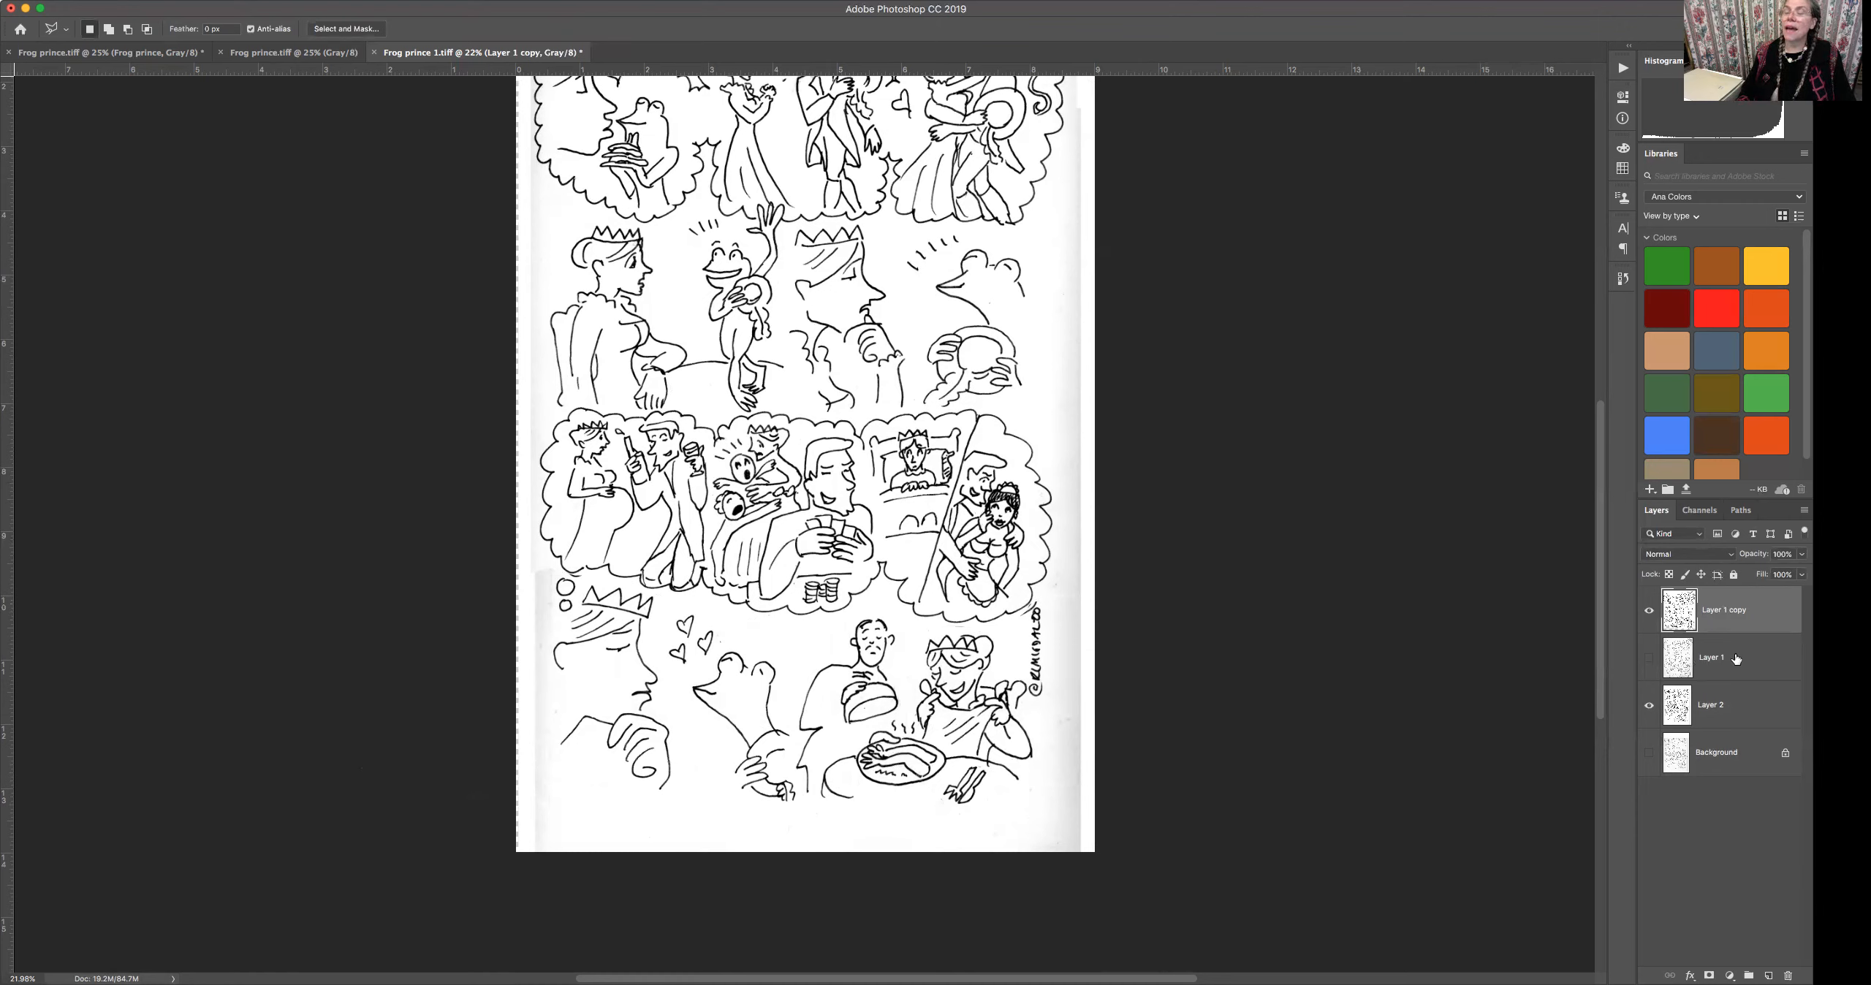
Toggle the visibility of Layer 1 copy to compare its position with the drawing on Layer 2.
click(1649, 611)
click(1650, 612)
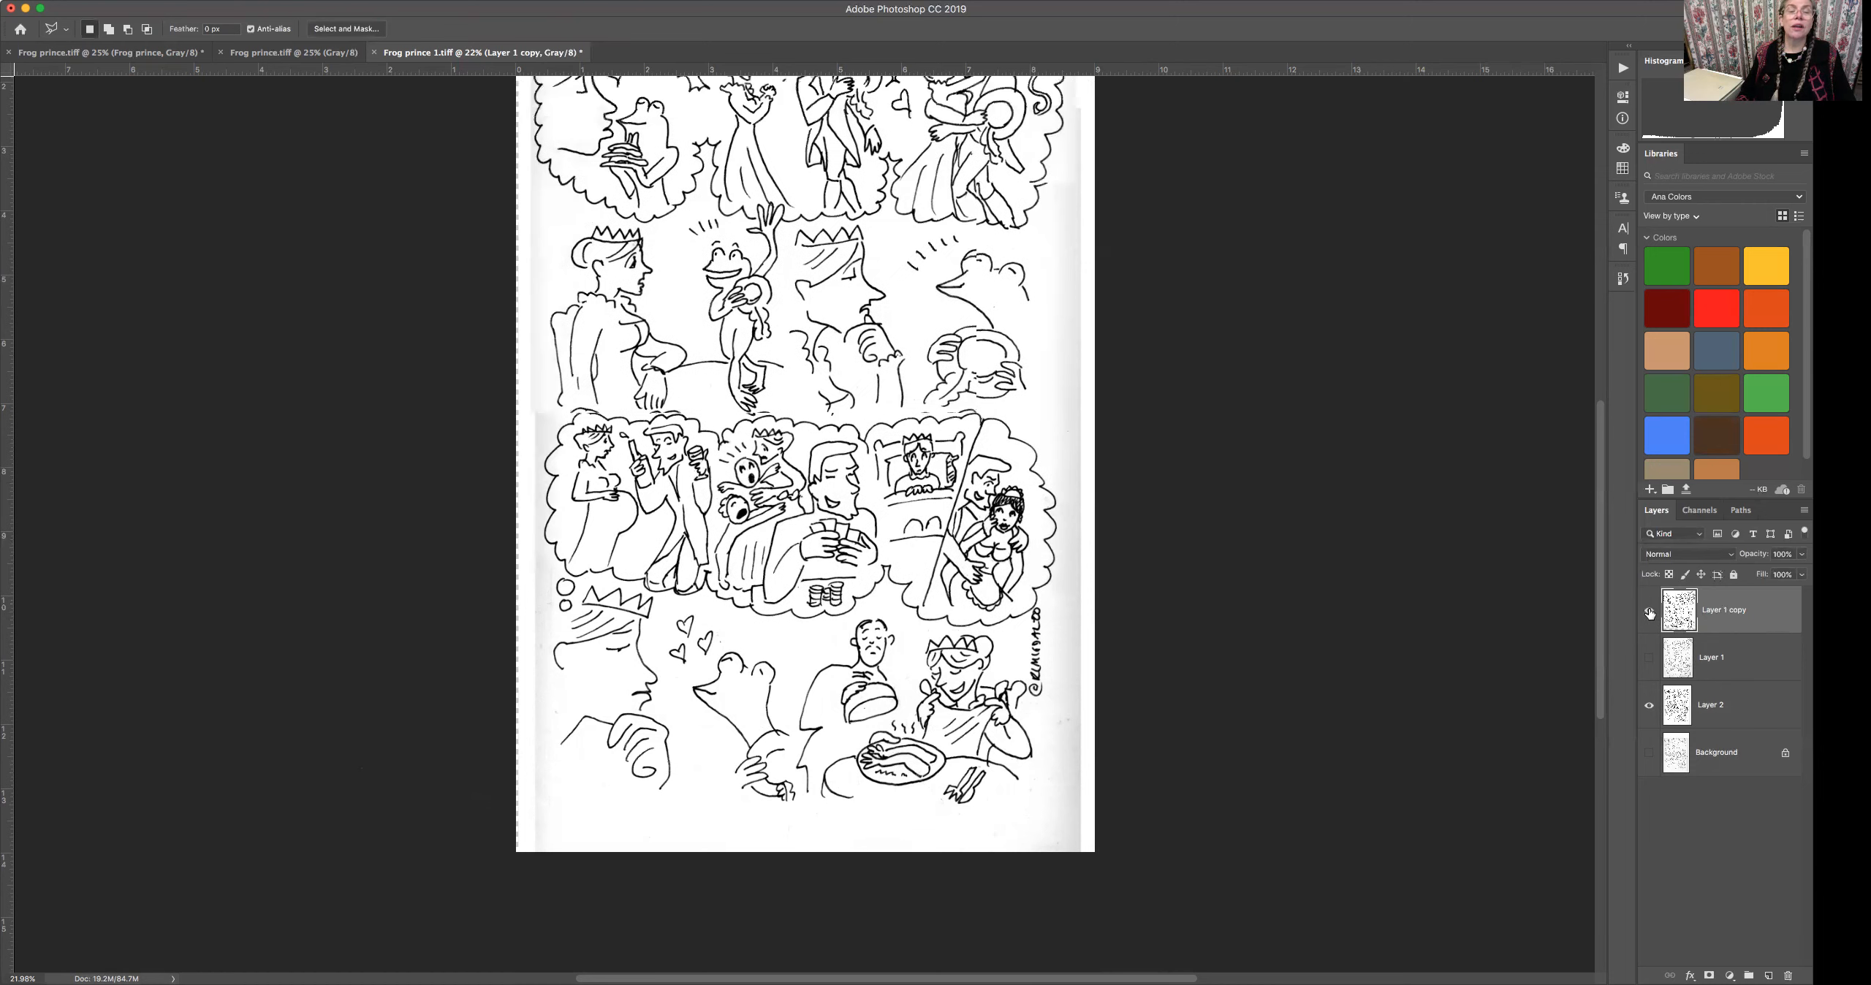
click(1650, 612)
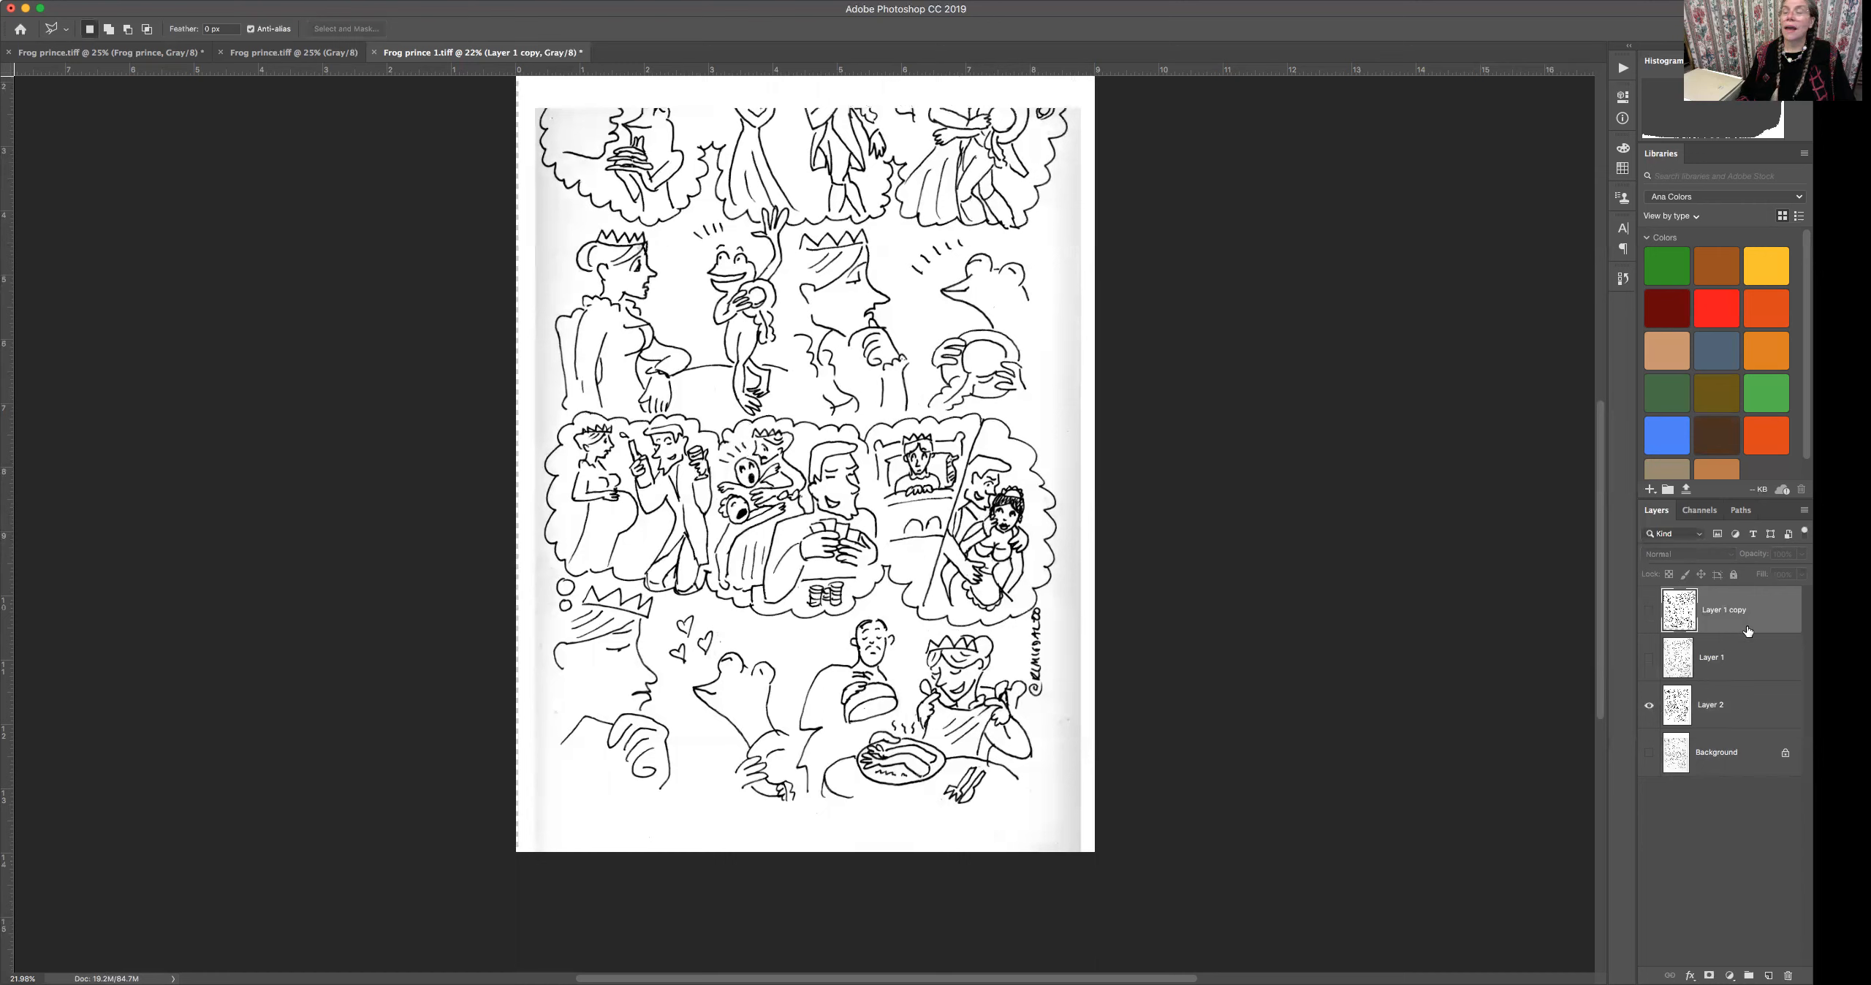
click(1649, 613)
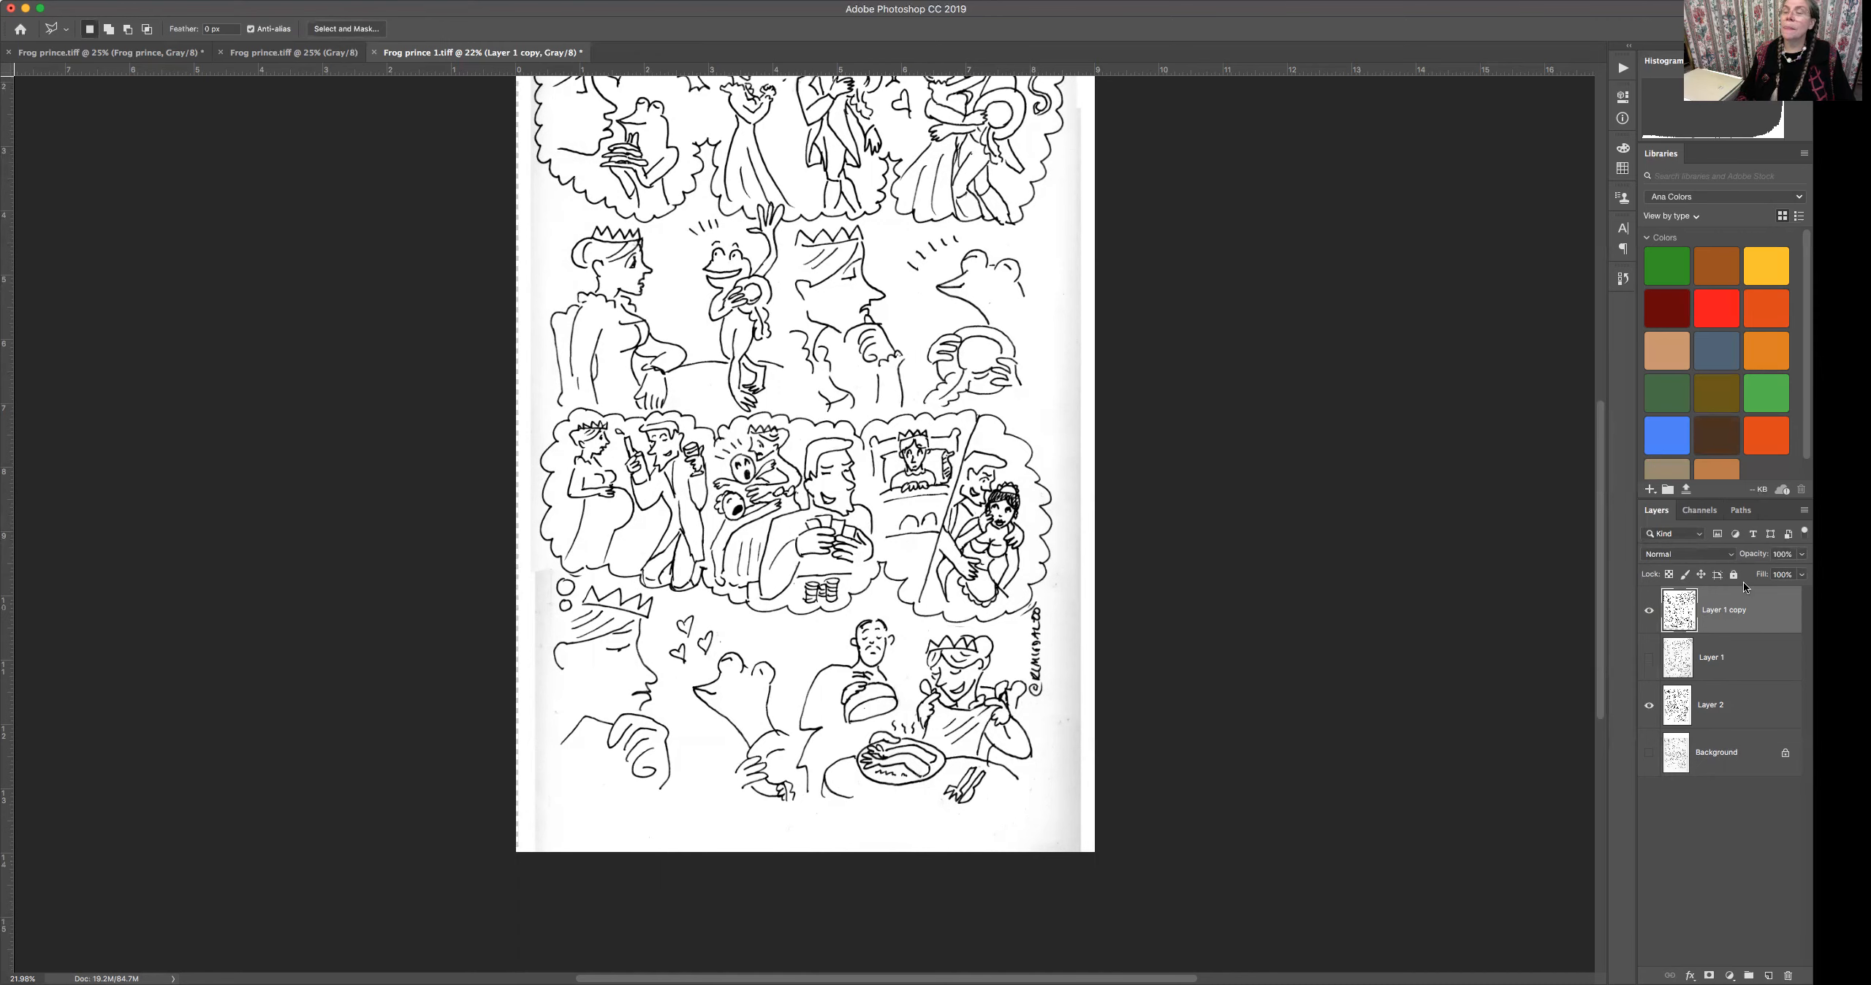
Set Layer 1 copy's blend mode to Difference and move it to line up with the matching drawing on Layer 2.
click(1729, 554)
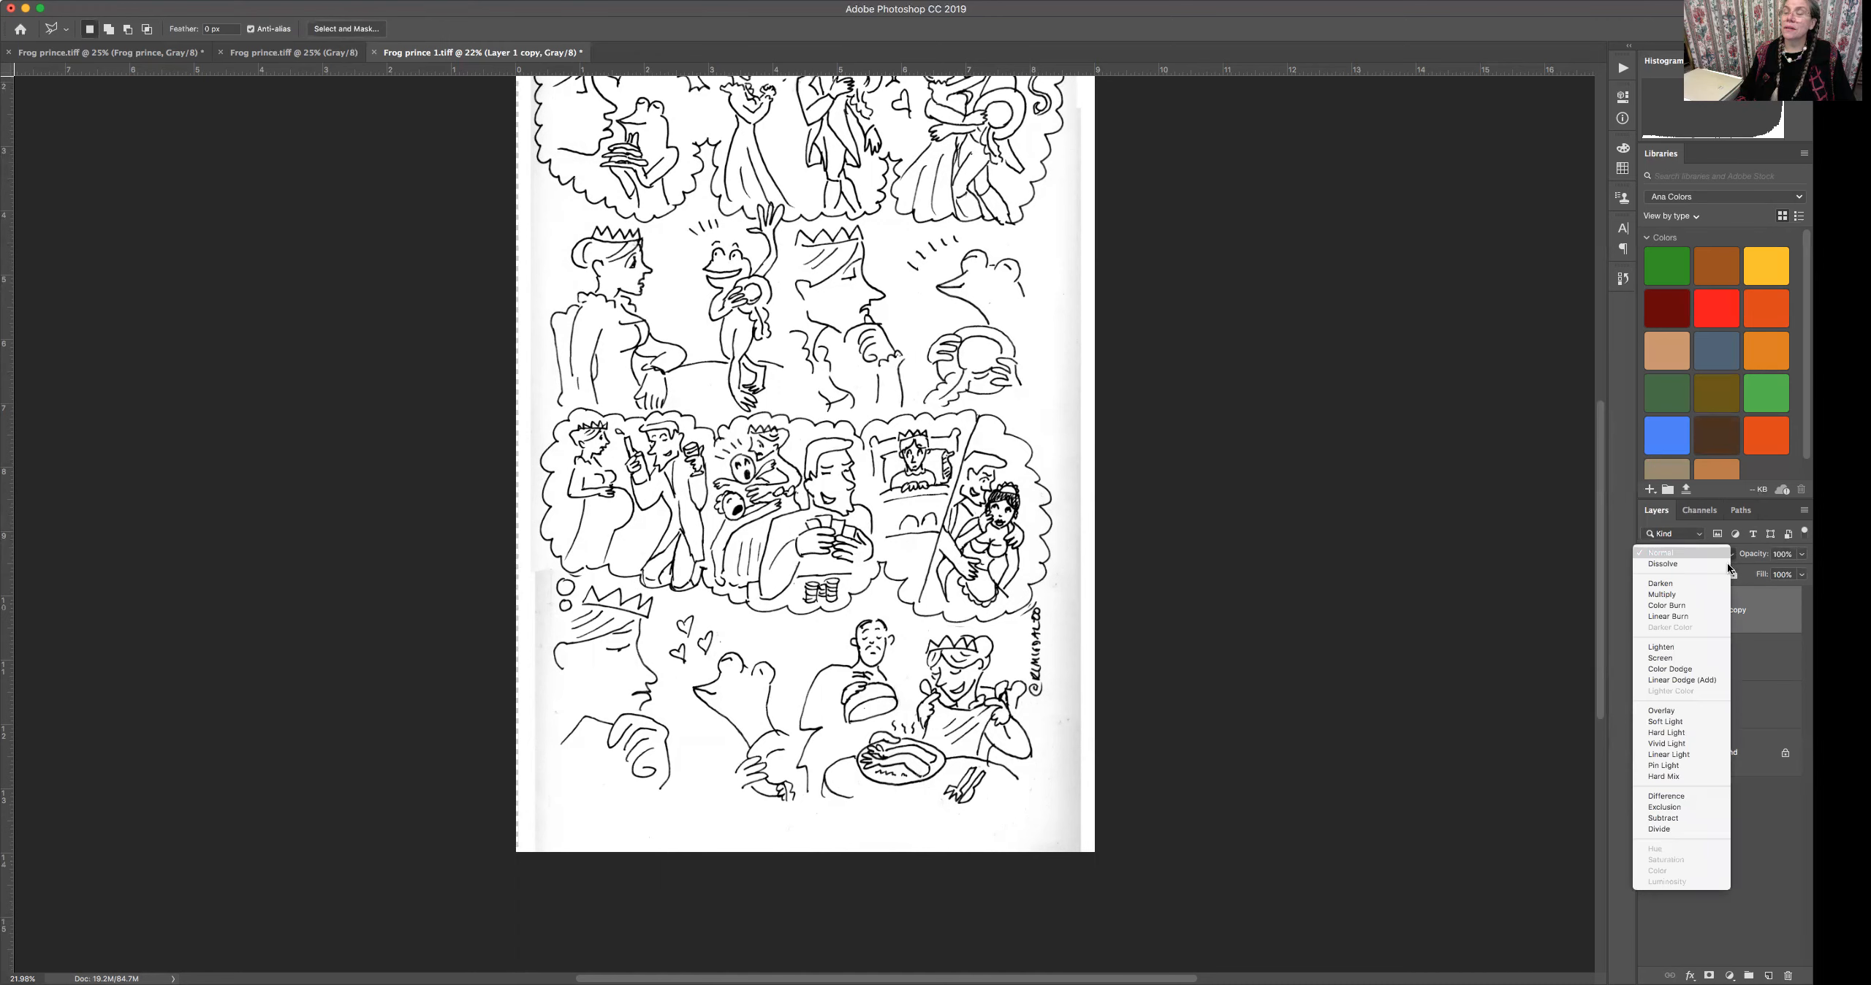
click(1705, 793)
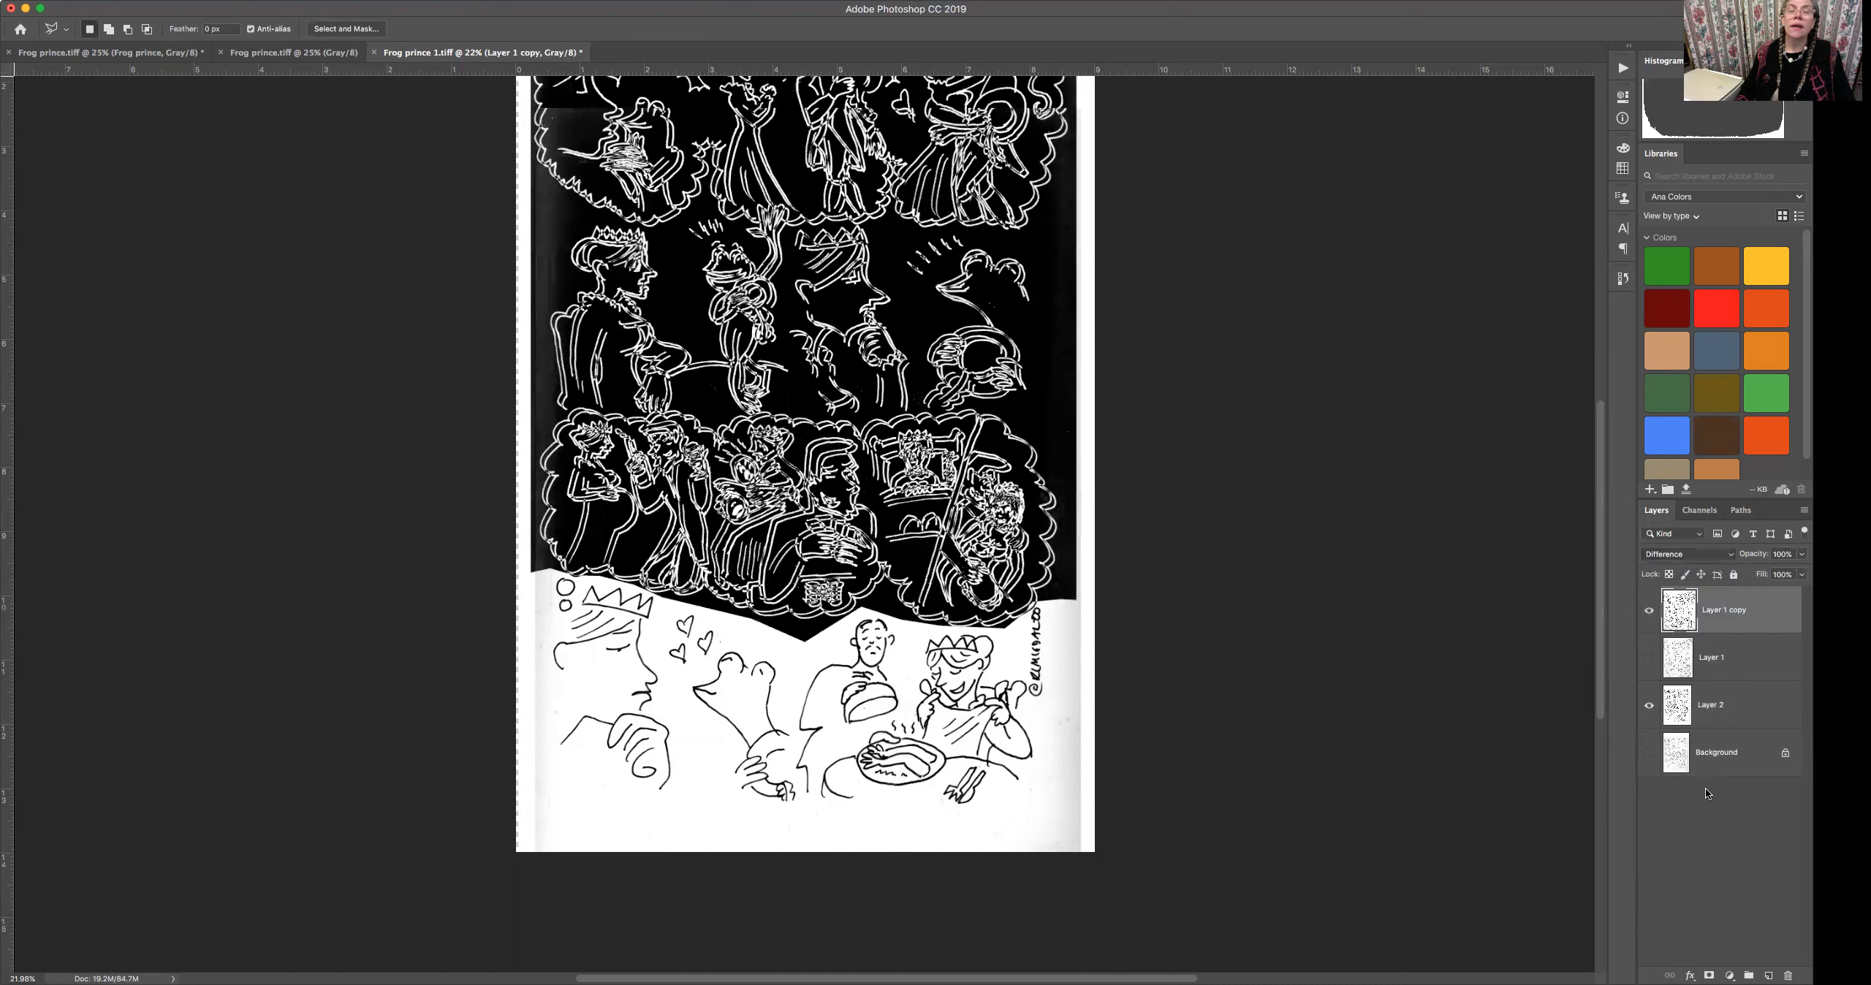
key(v)
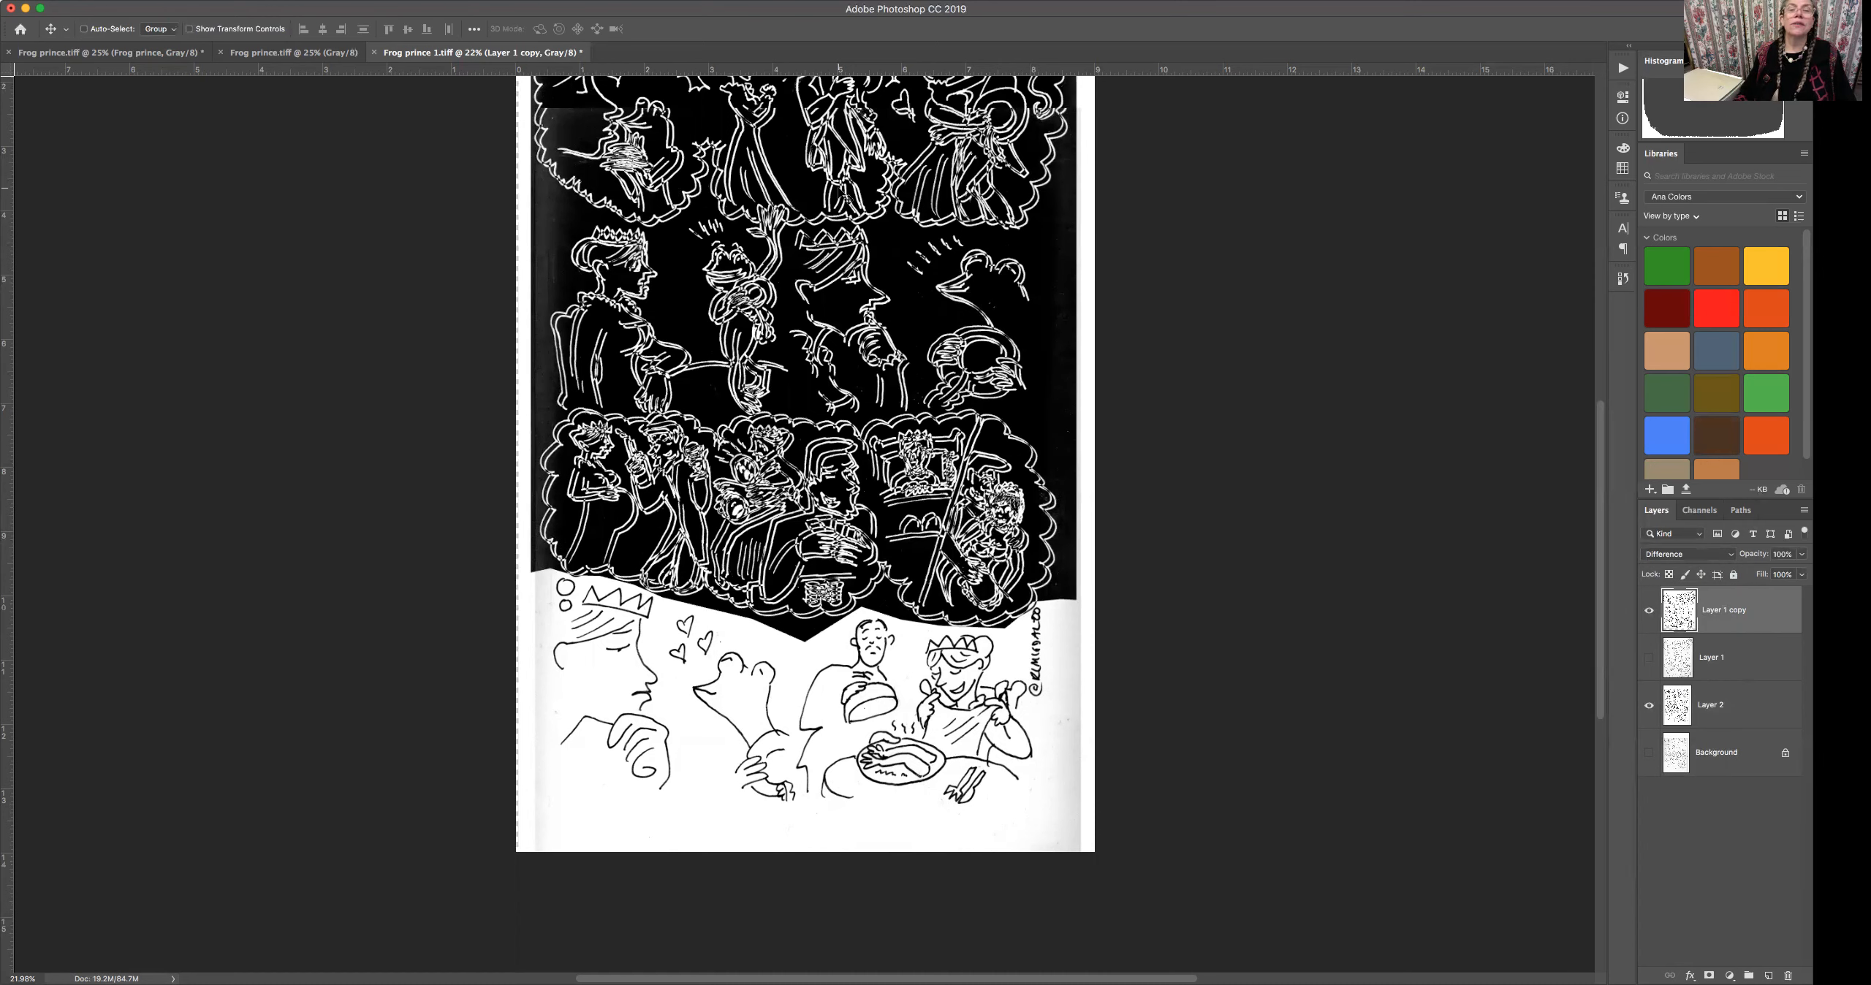
drag(845, 216, 835, 217)
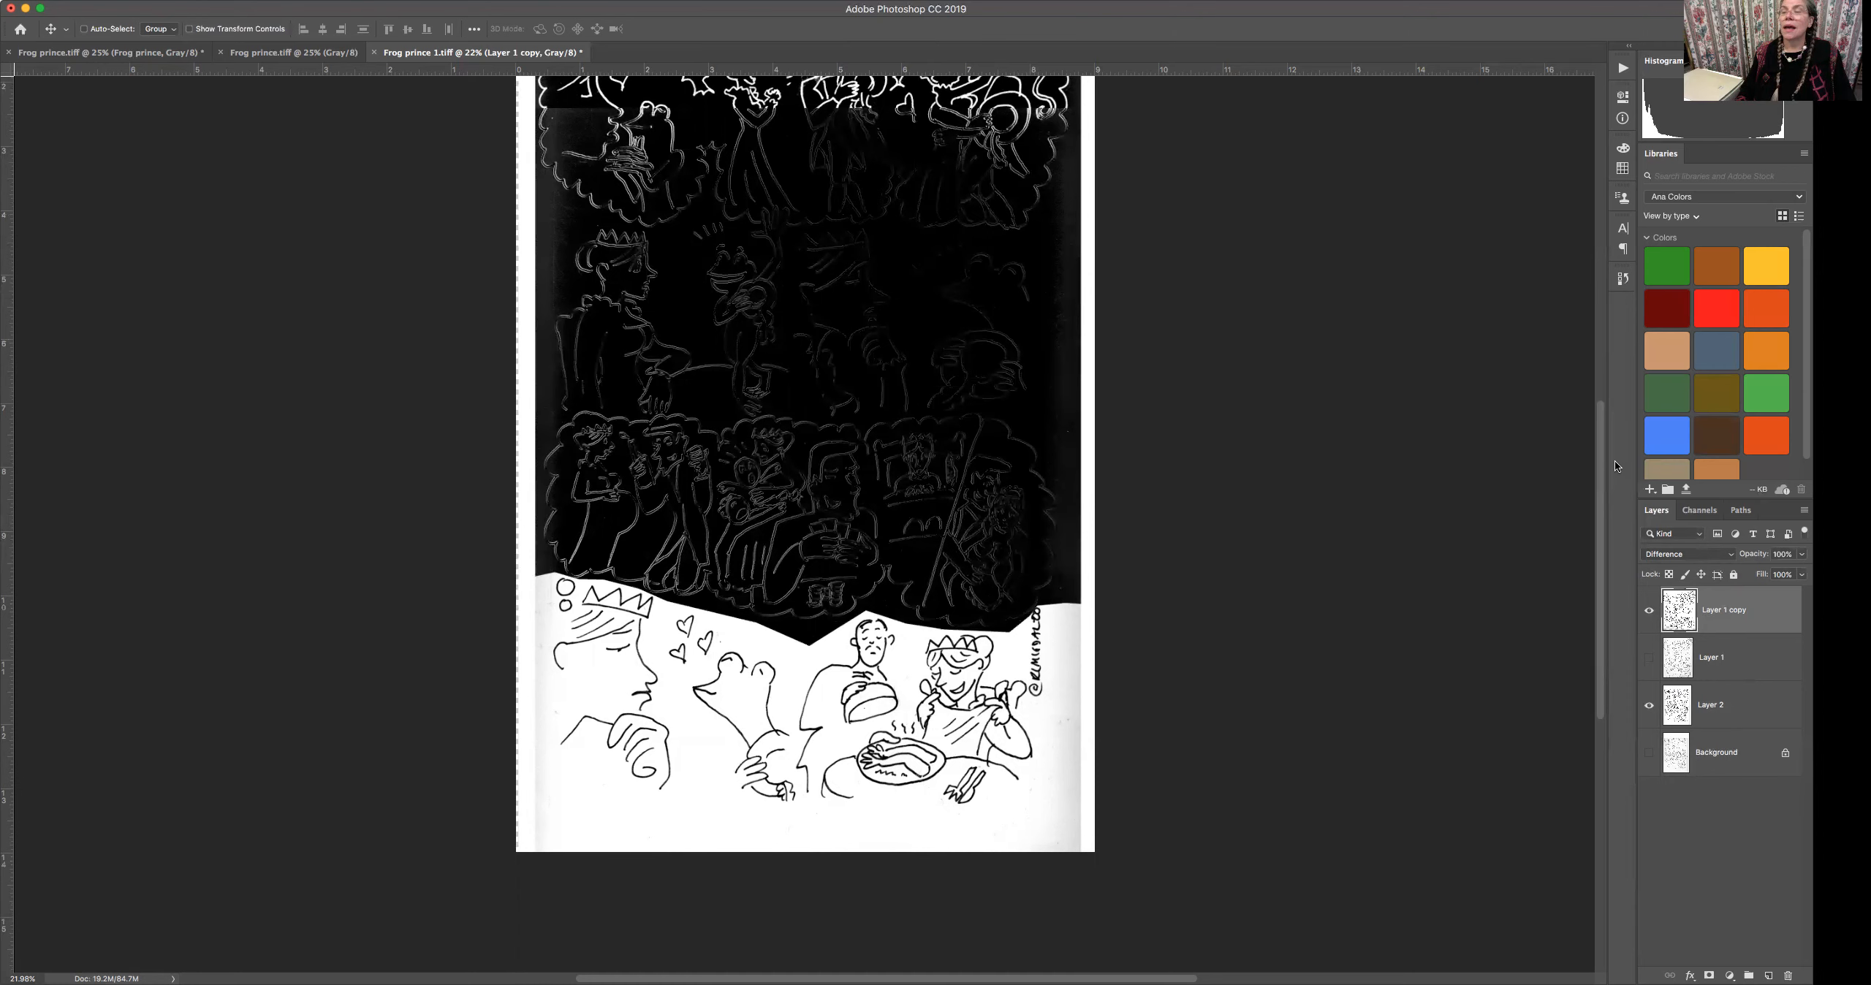
Rotate Layer 1 copy clockwise by about 0.5 degrees with Free Transform and nudge it down and left over Layer 2's drawing.
drag(1602, 467, 1602, 431)
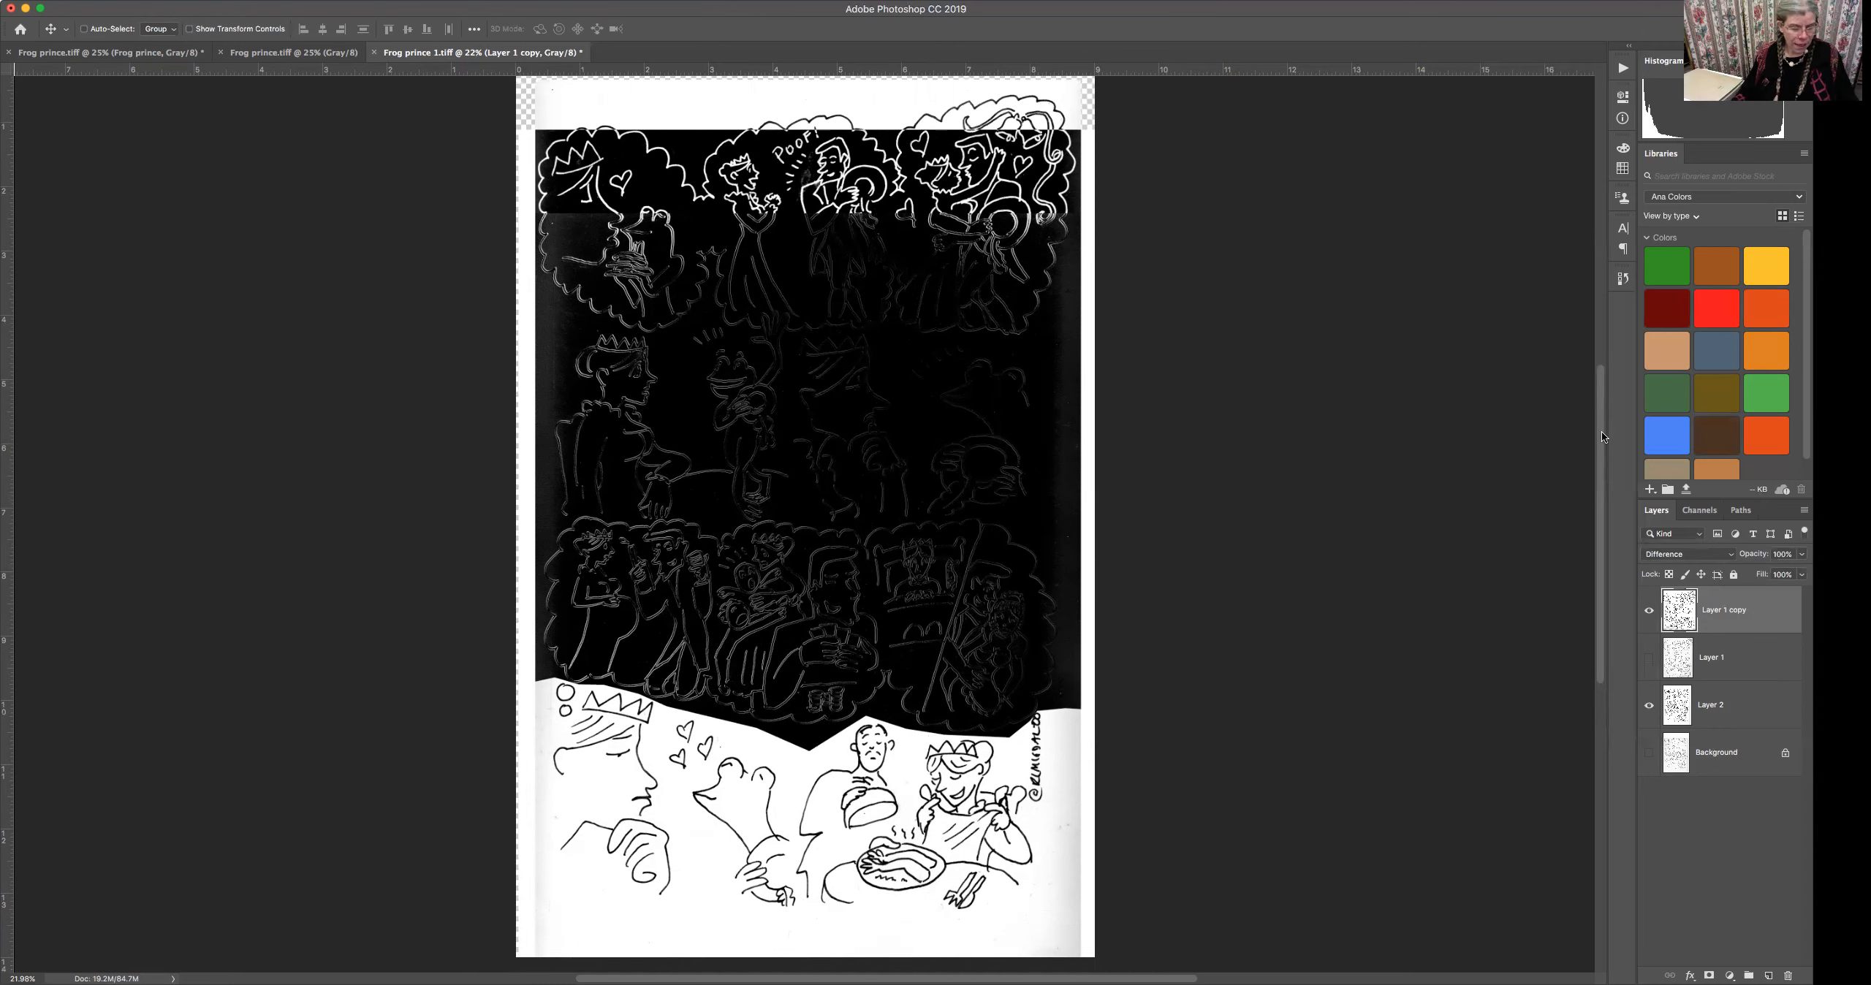
key(super+t)
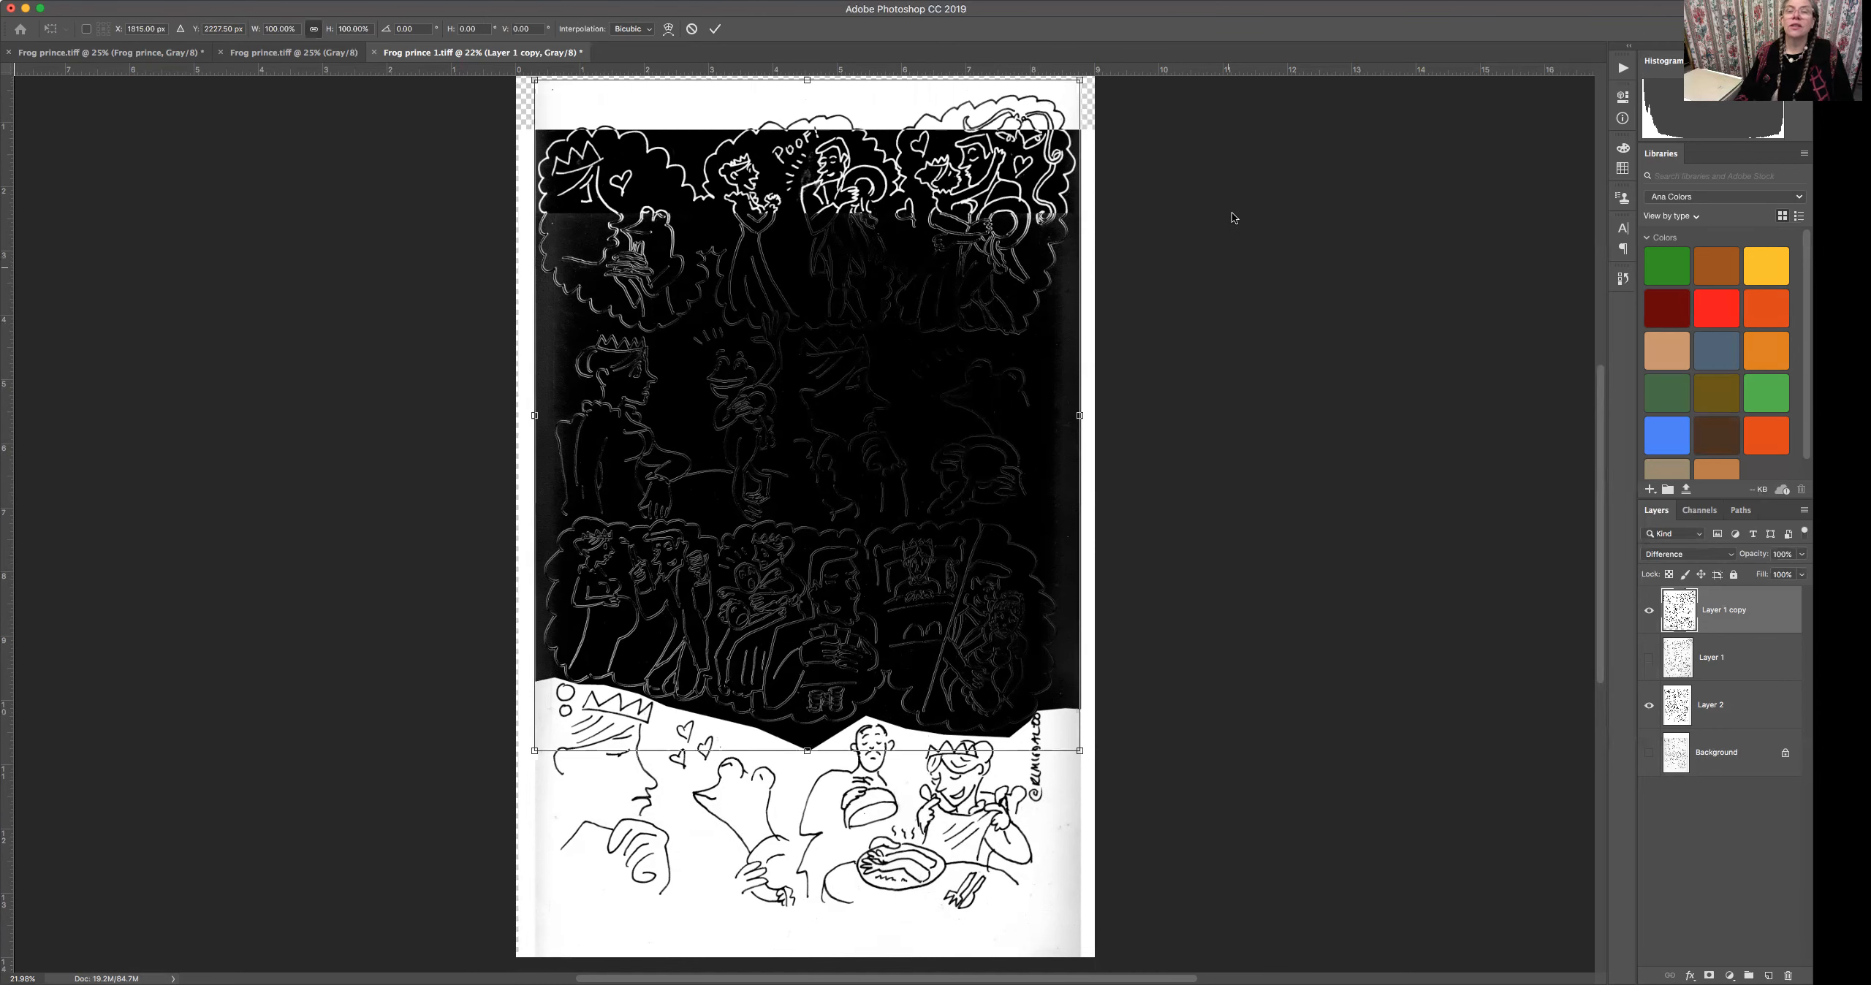
drag(1131, 103, 1132, 104)
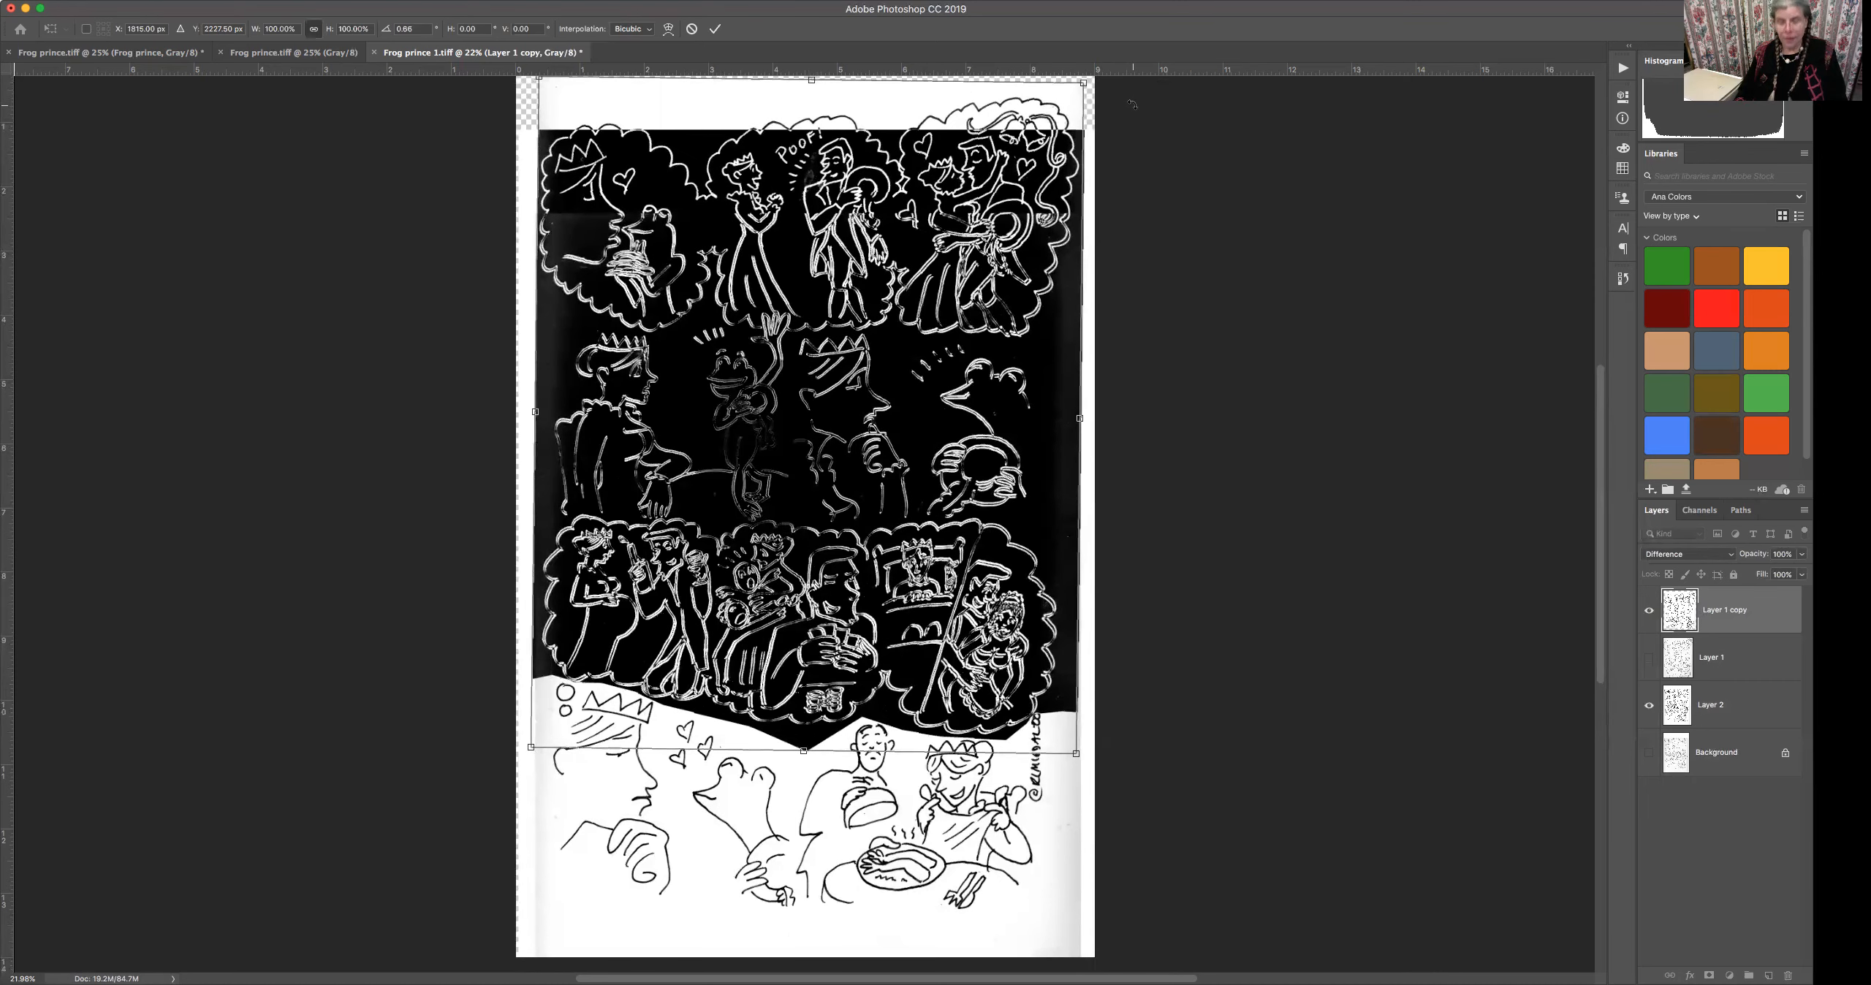
key(Down)
key(Down)
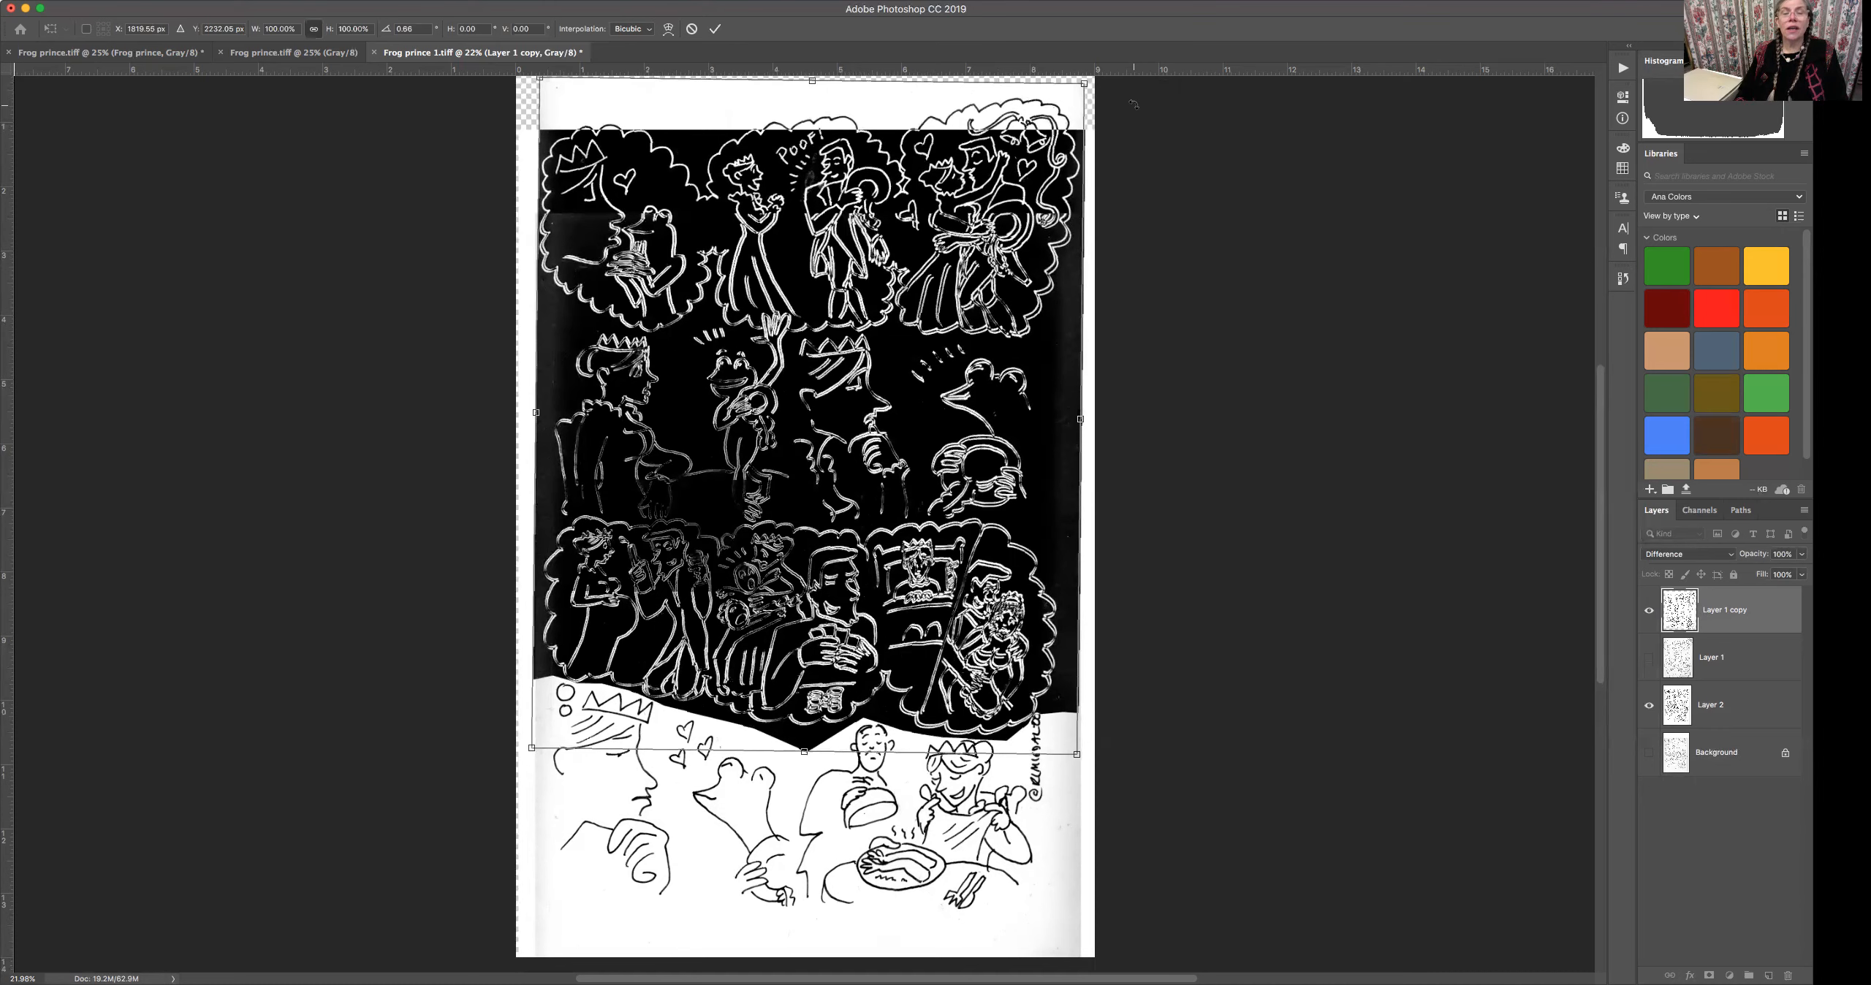
key(Left)
key(Left)
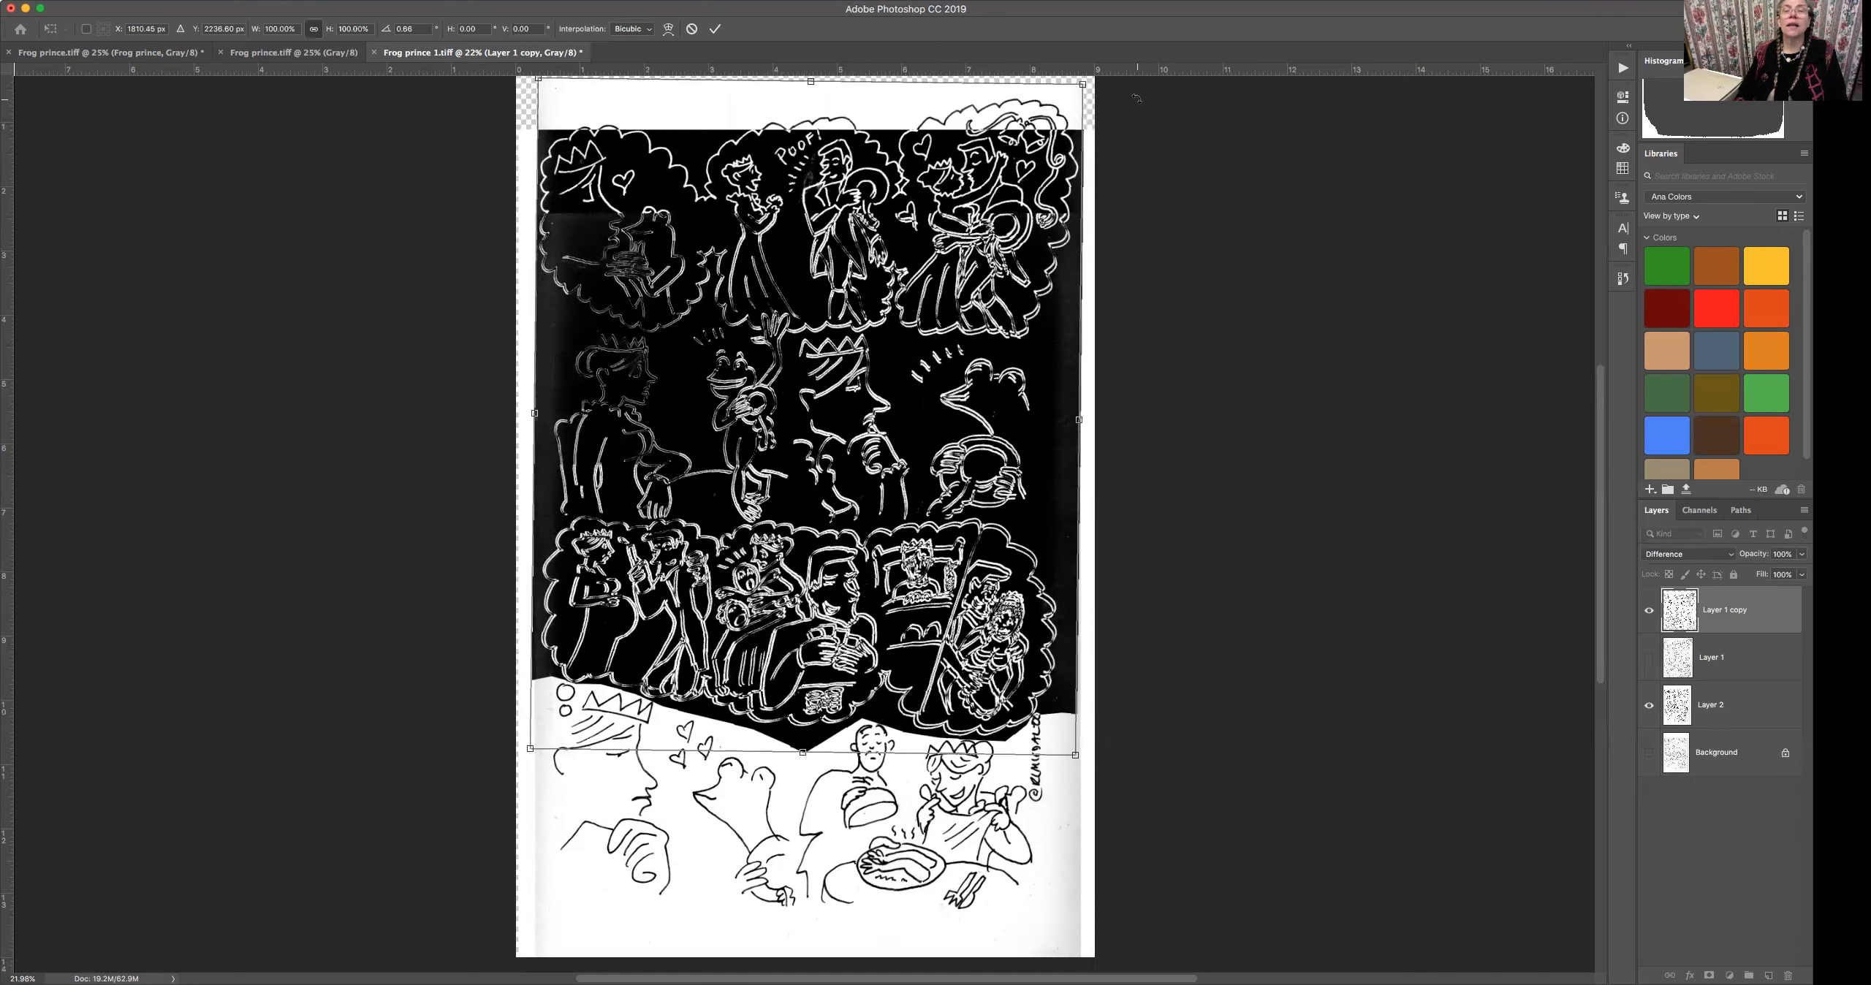
drag(1135, 98, 1137, 109)
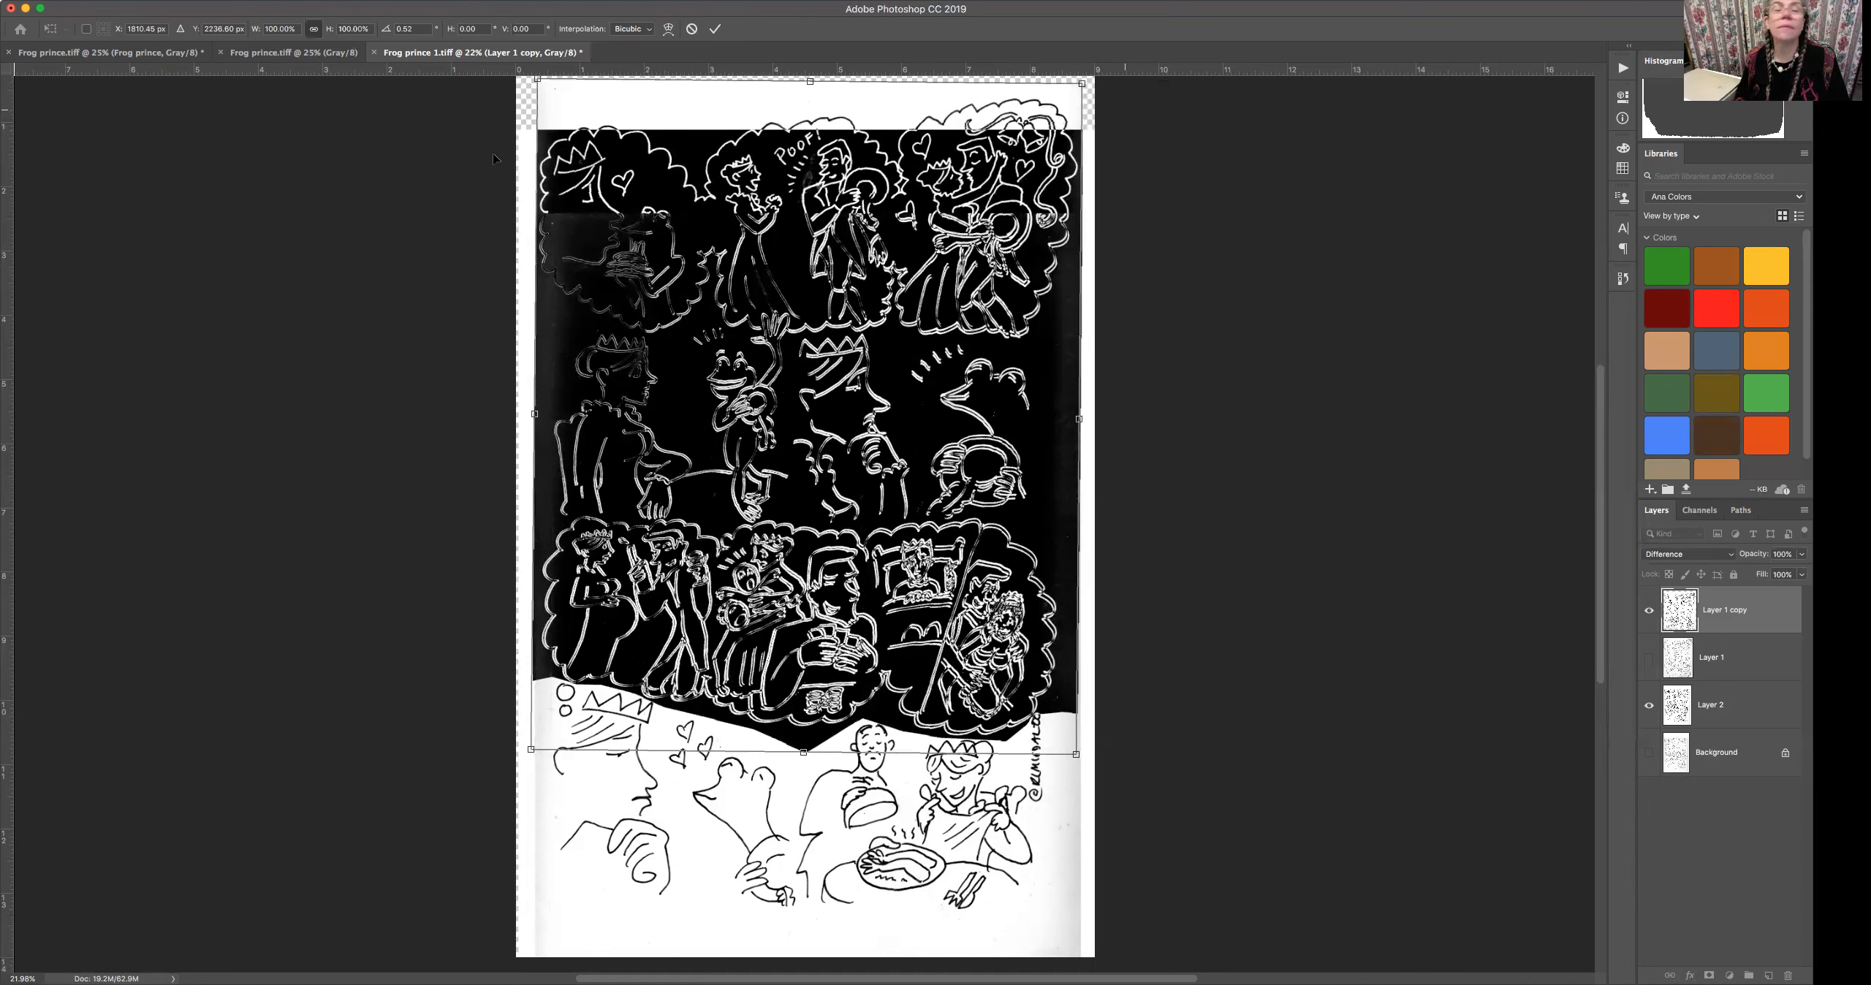
key(Return)
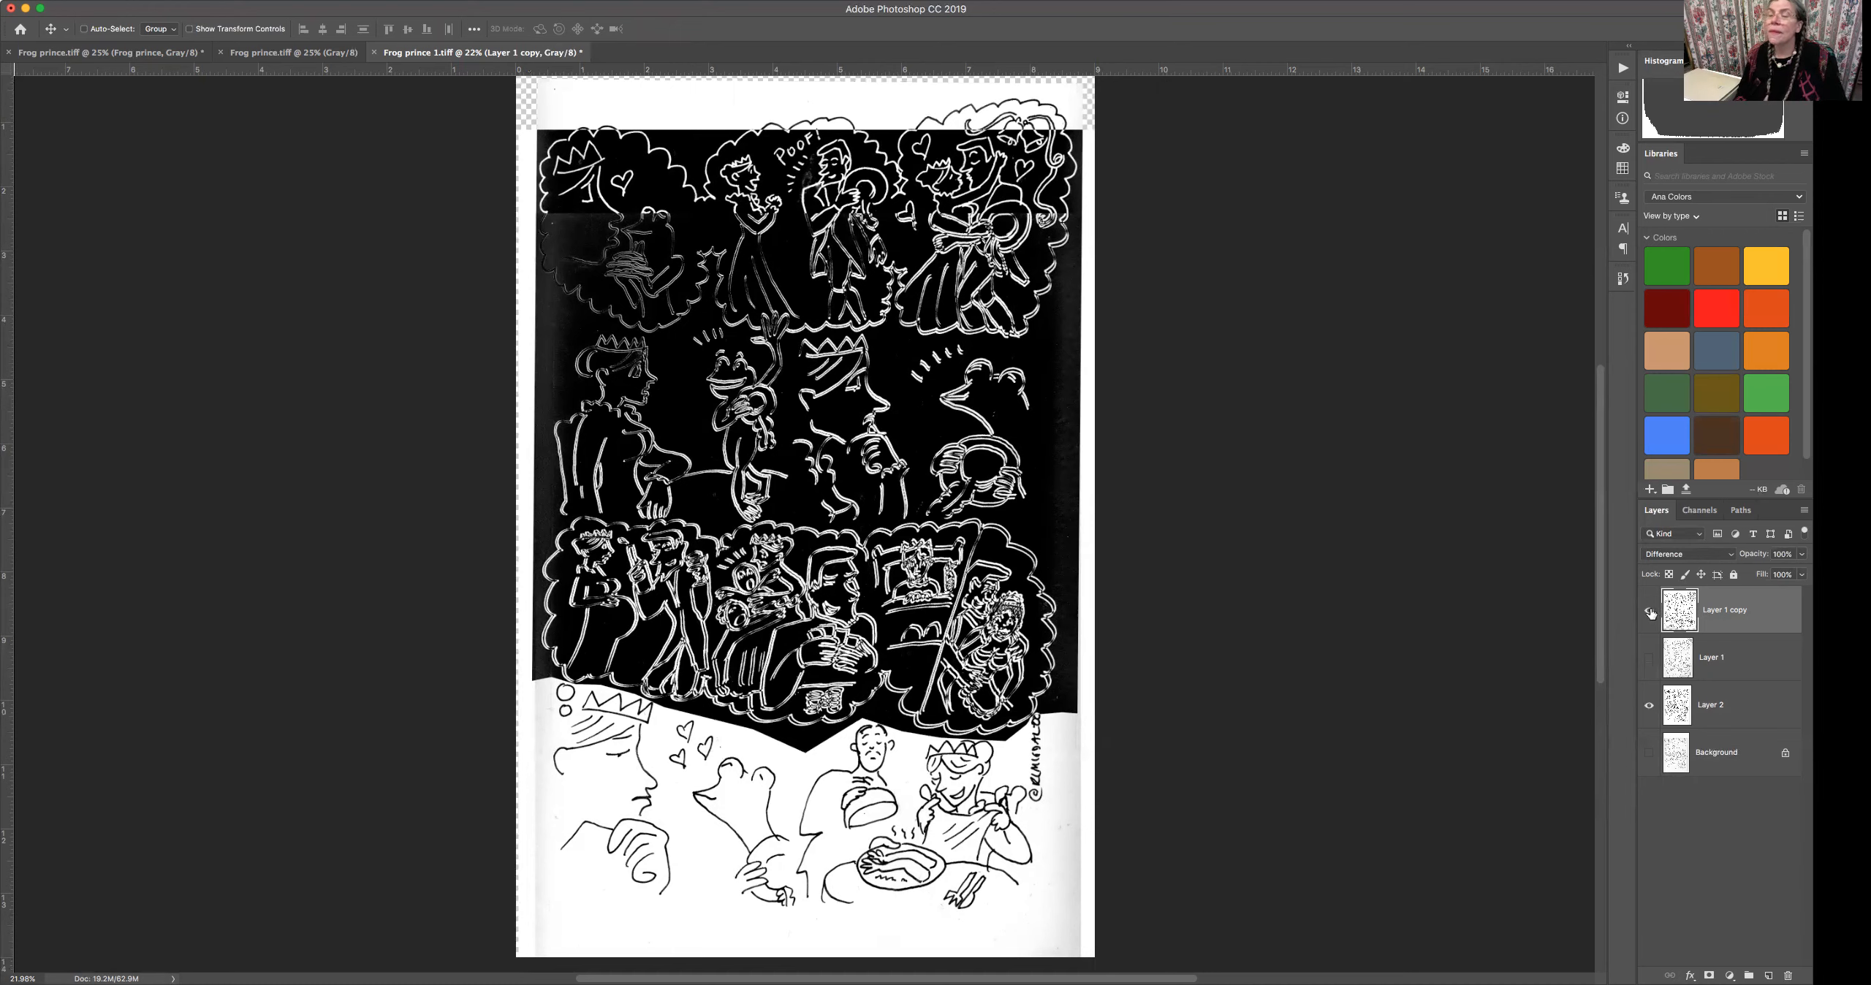
Set Layer 1 copy's blend mode to Normal and toggle its visibility to compare its position with Layer 2.
click(1721, 554)
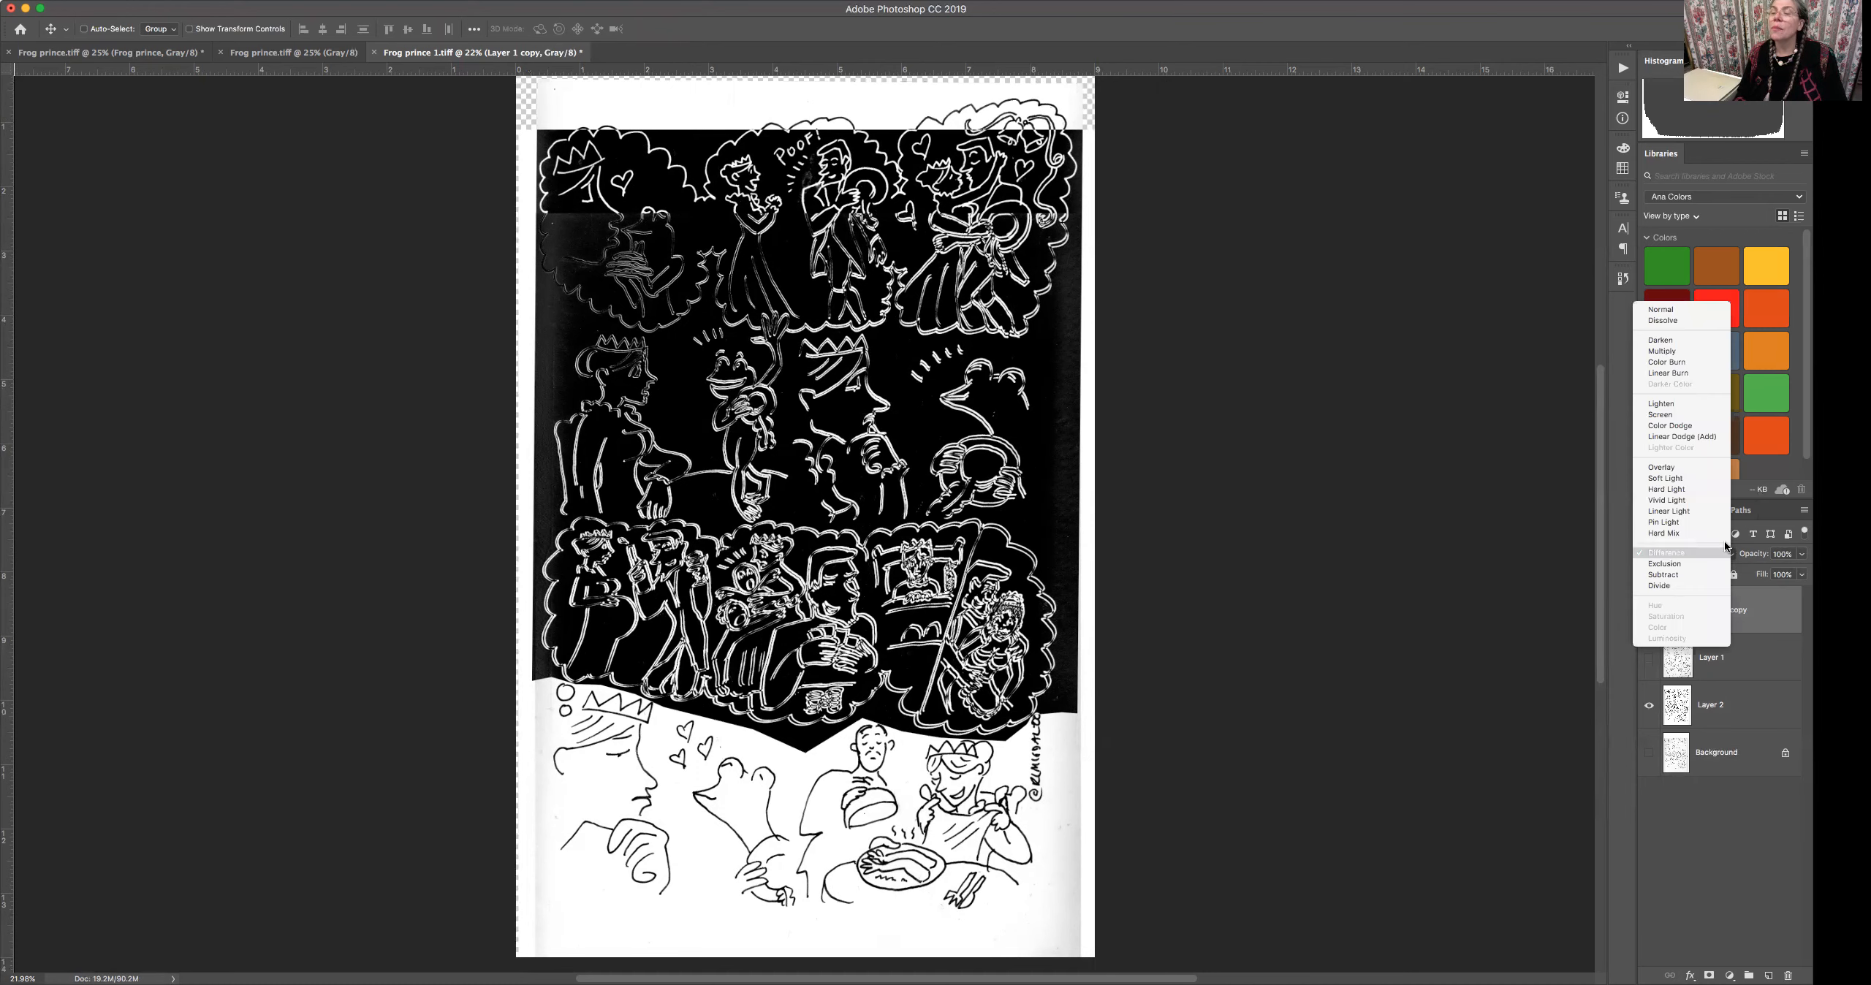
click(1672, 309)
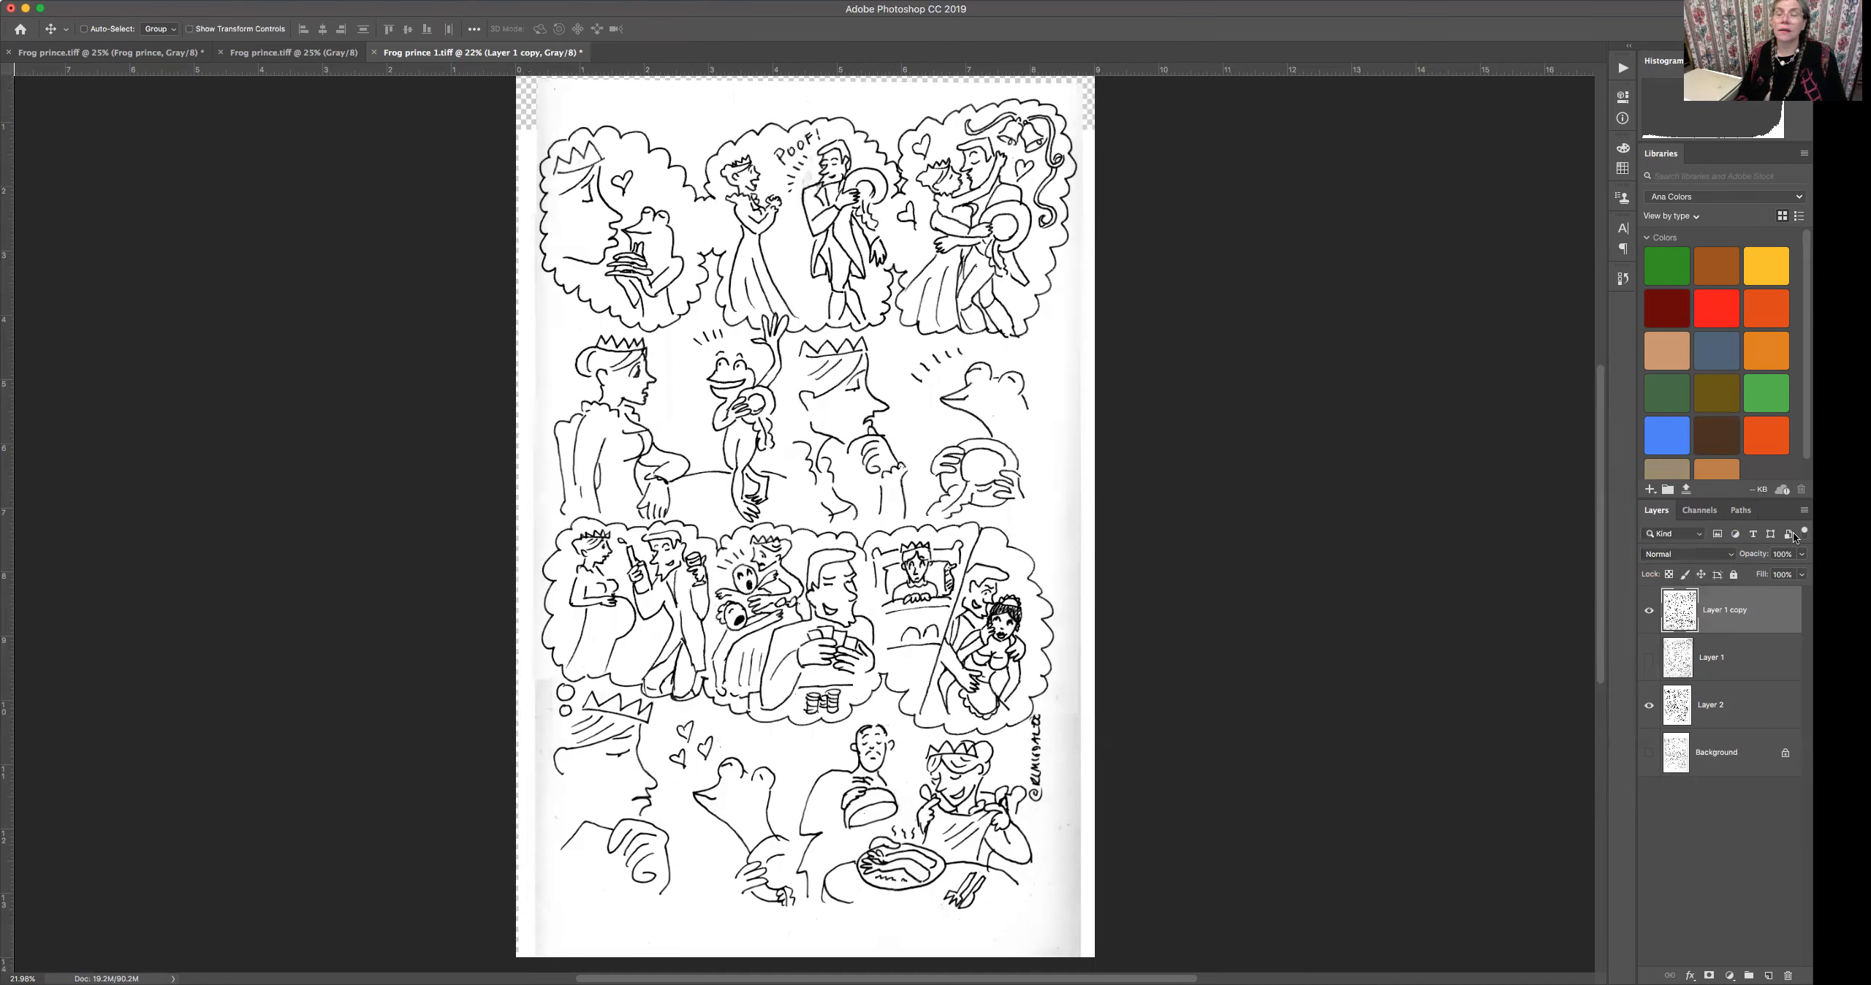
click(1649, 611)
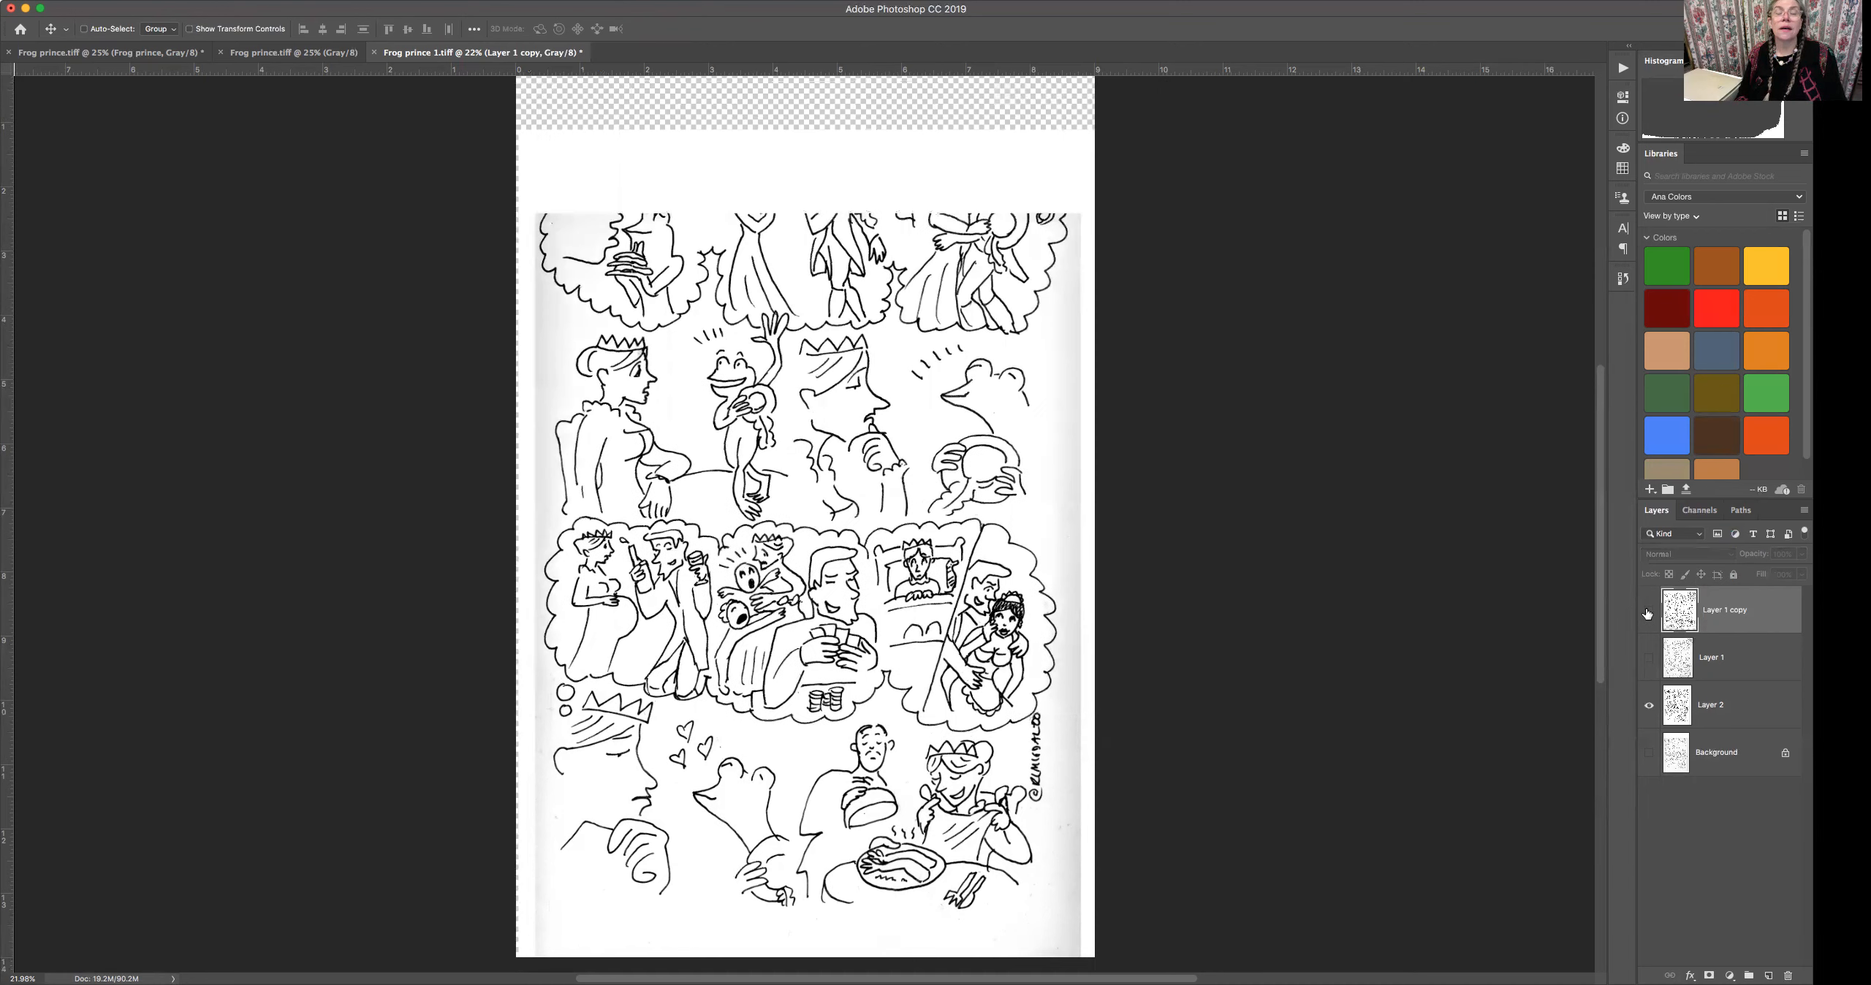
click(1648, 612)
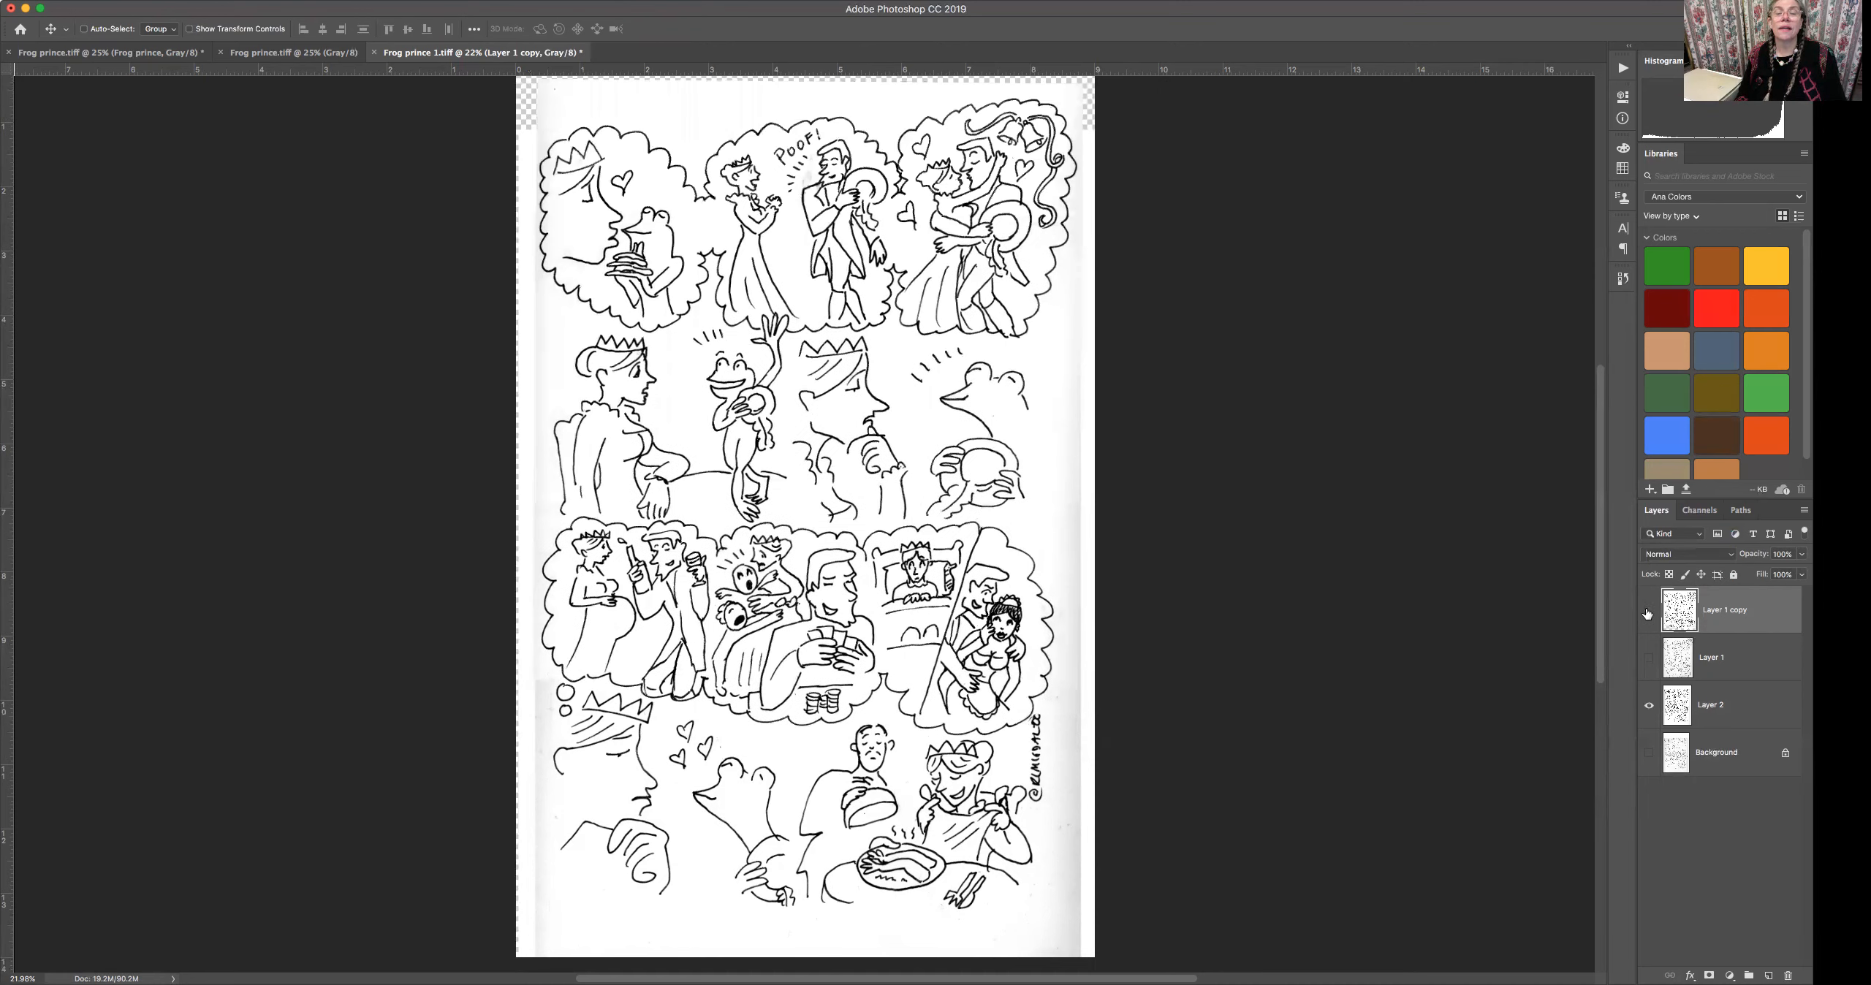
click(1648, 611)
click(1648, 611)
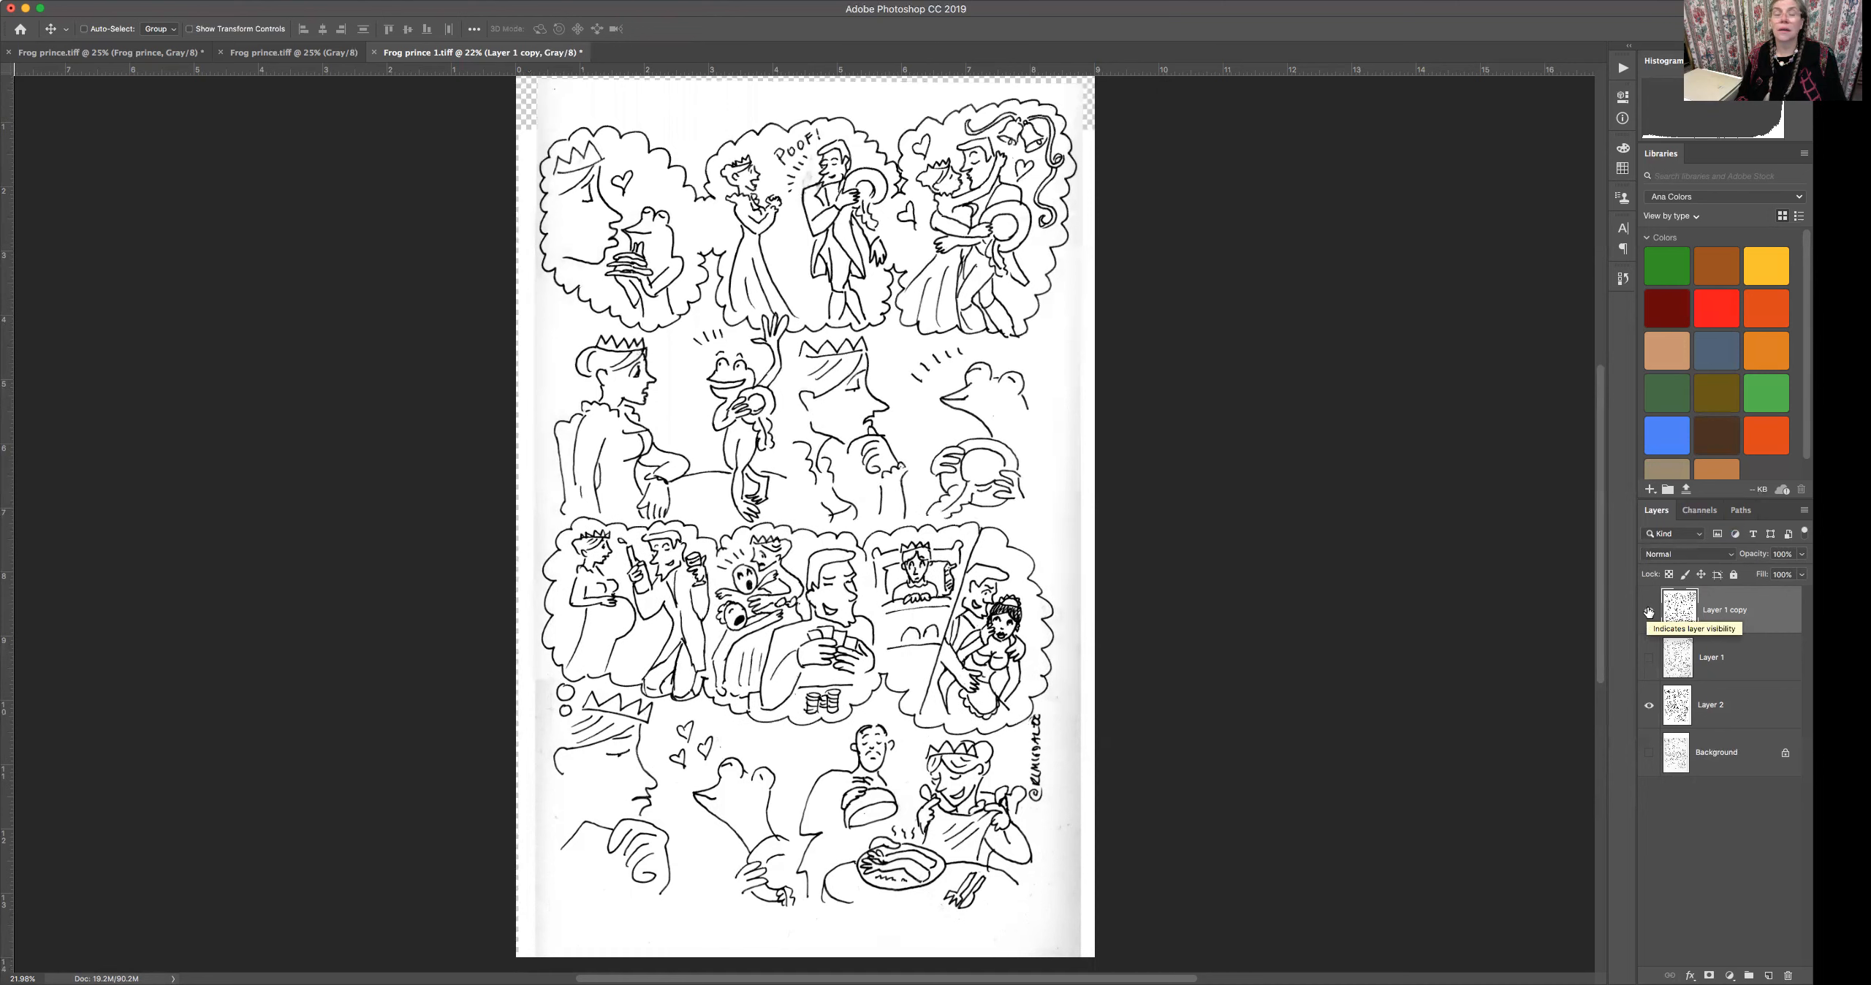
click(1648, 611)
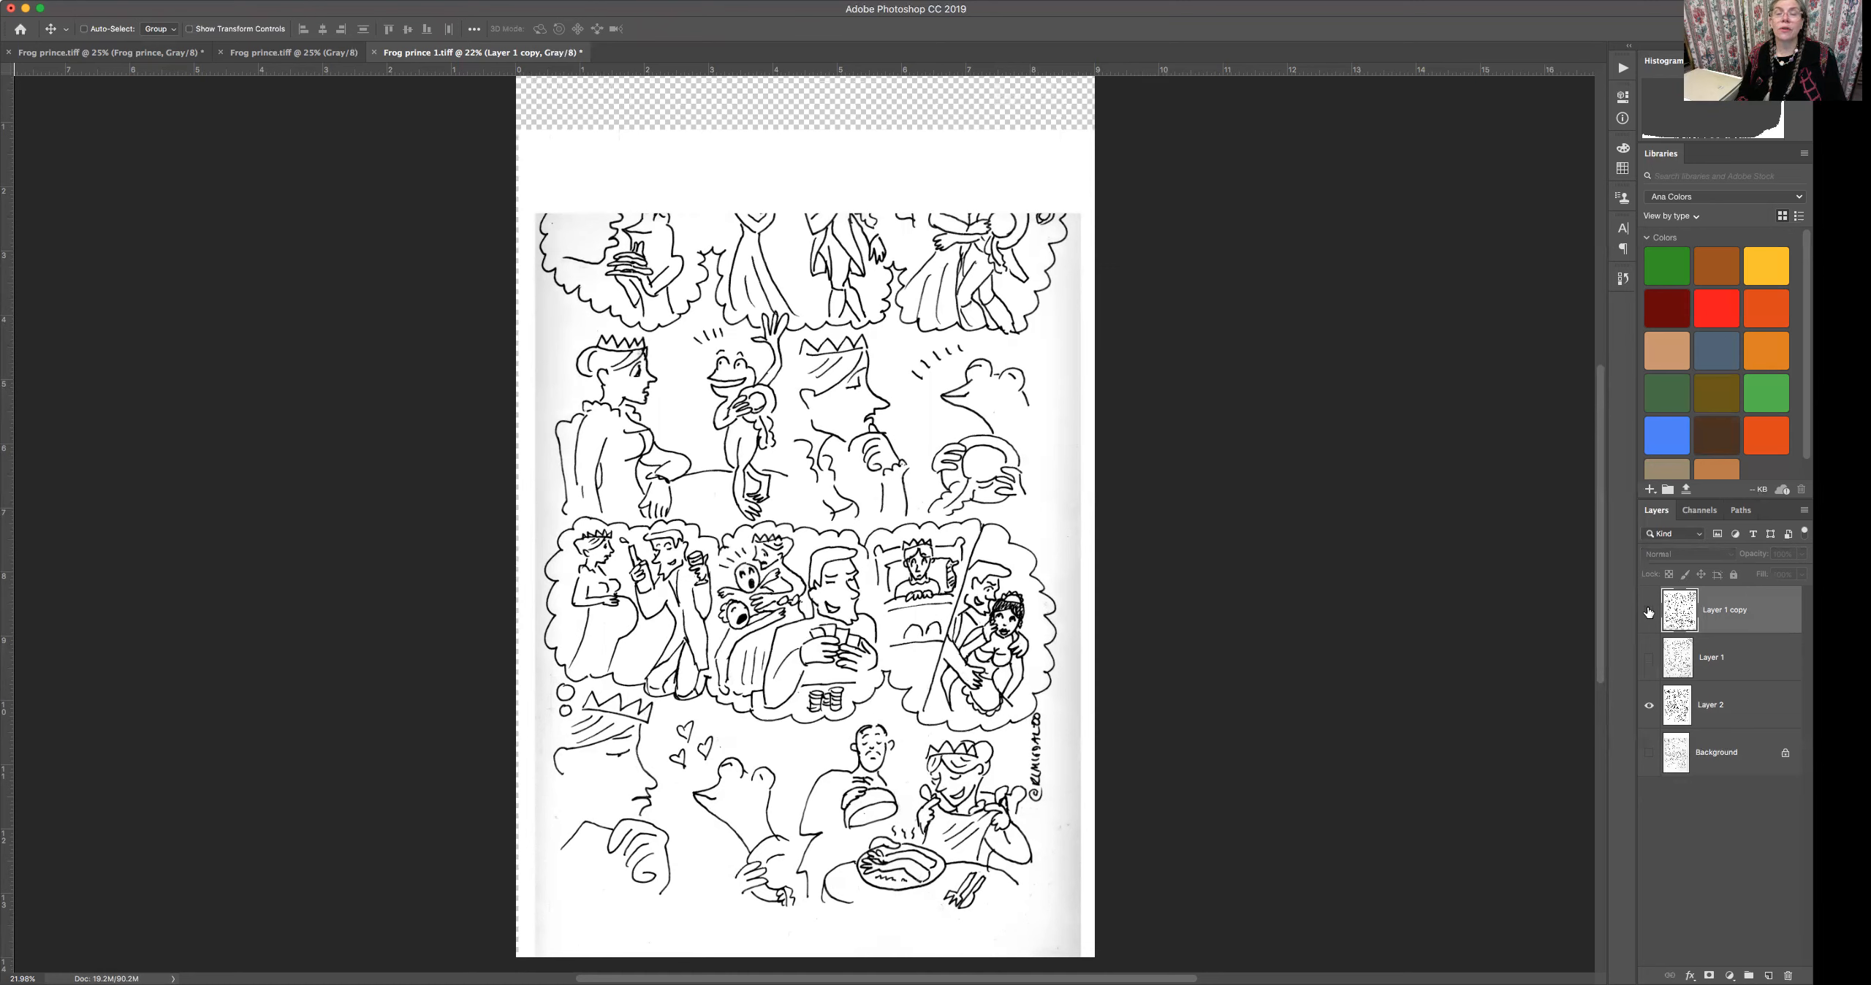
click(1648, 612)
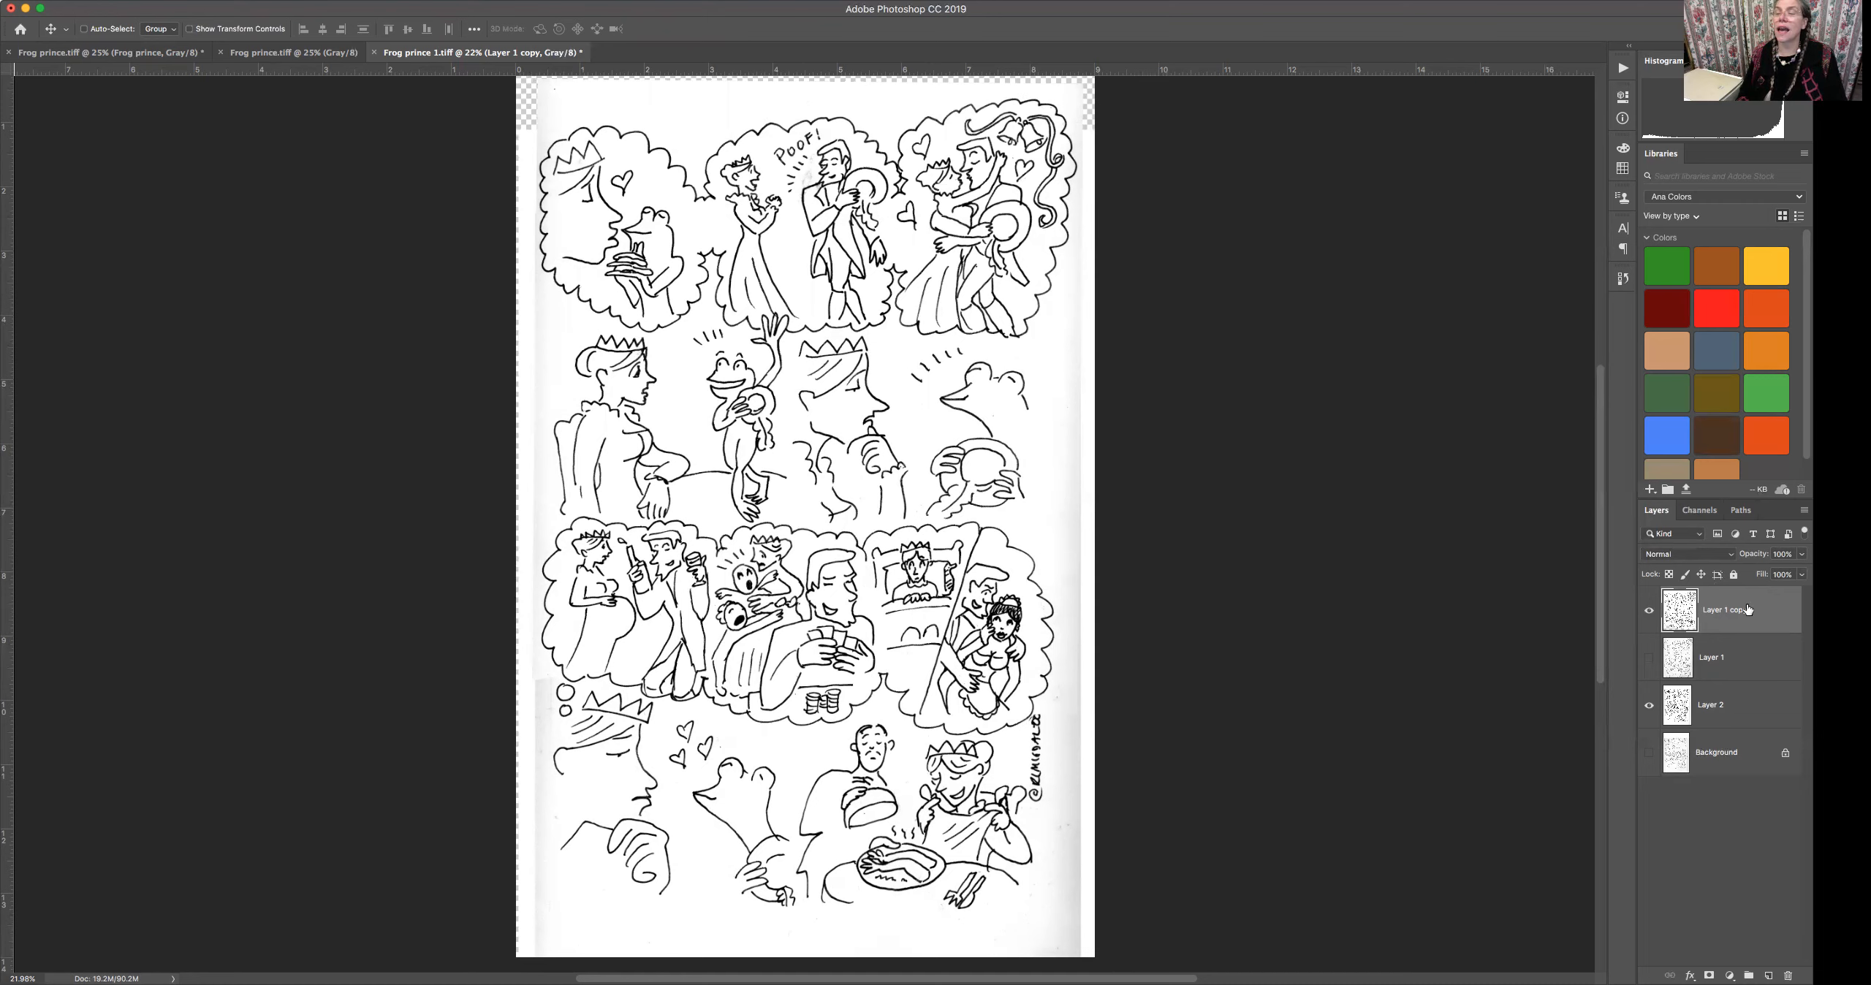
Set Layer 1 copy's blend mode to Difference.
click(1726, 700)
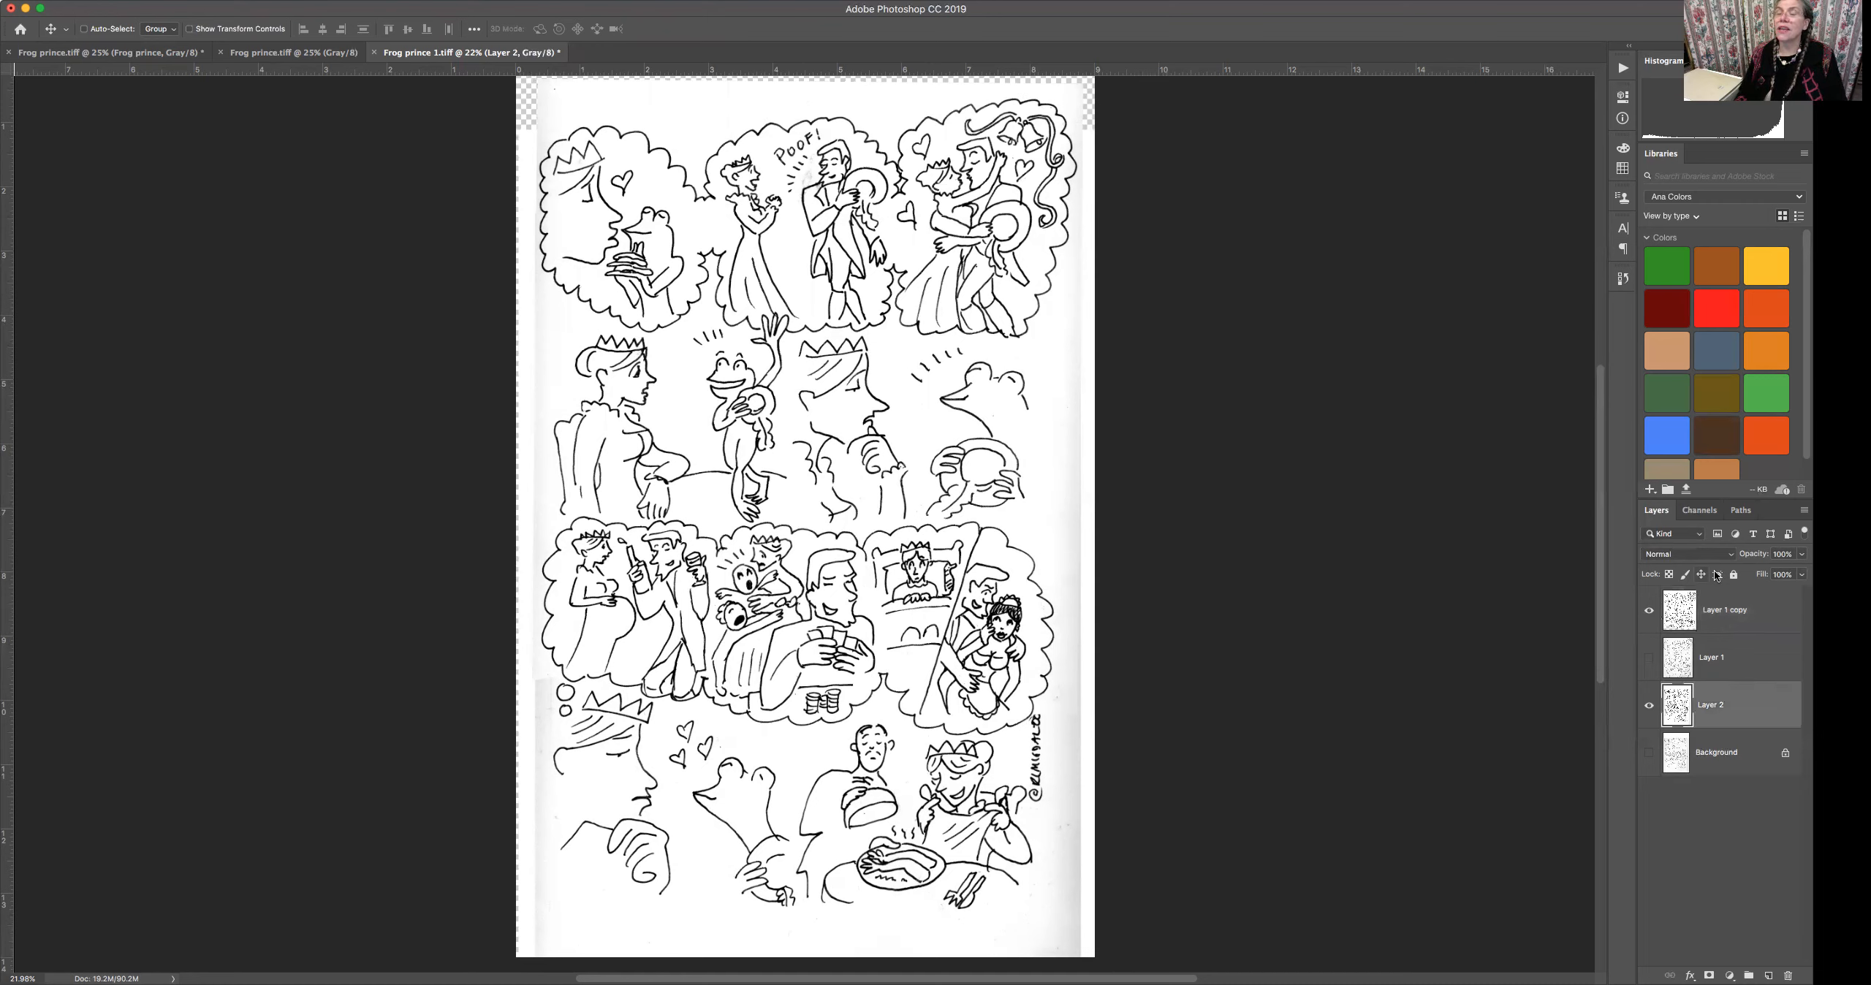
click(1766, 610)
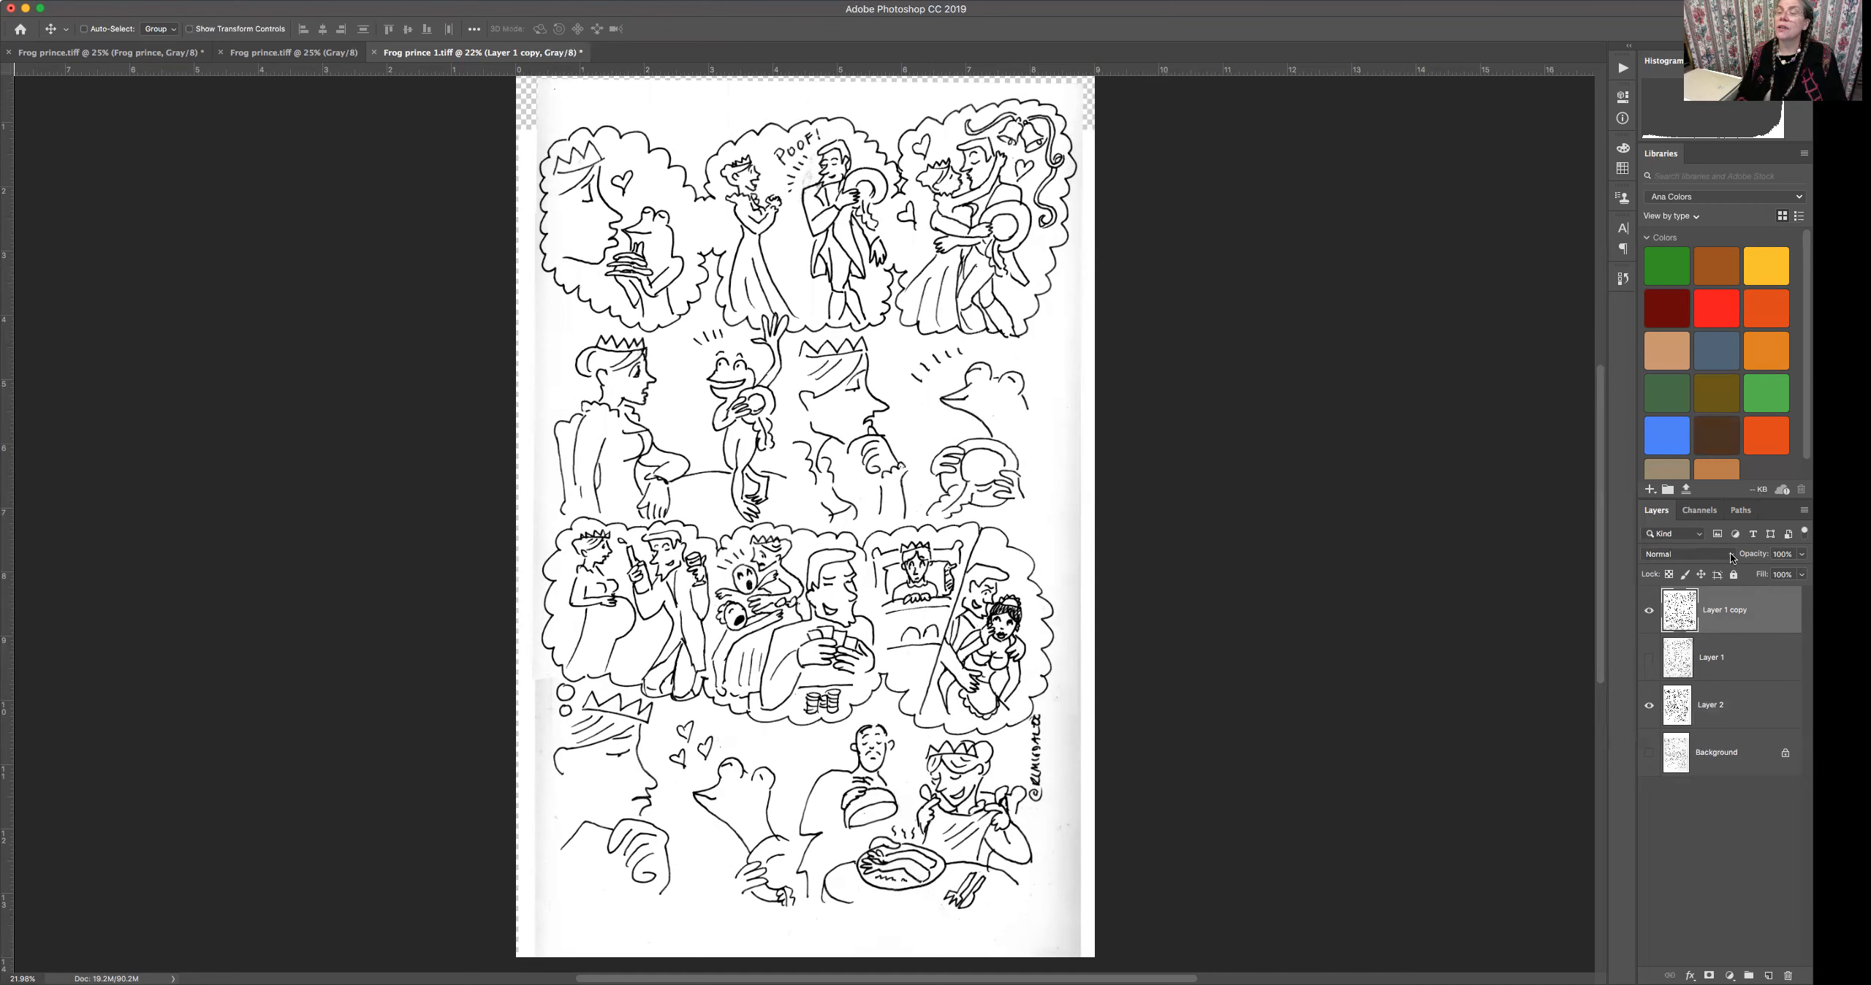
click(1731, 557)
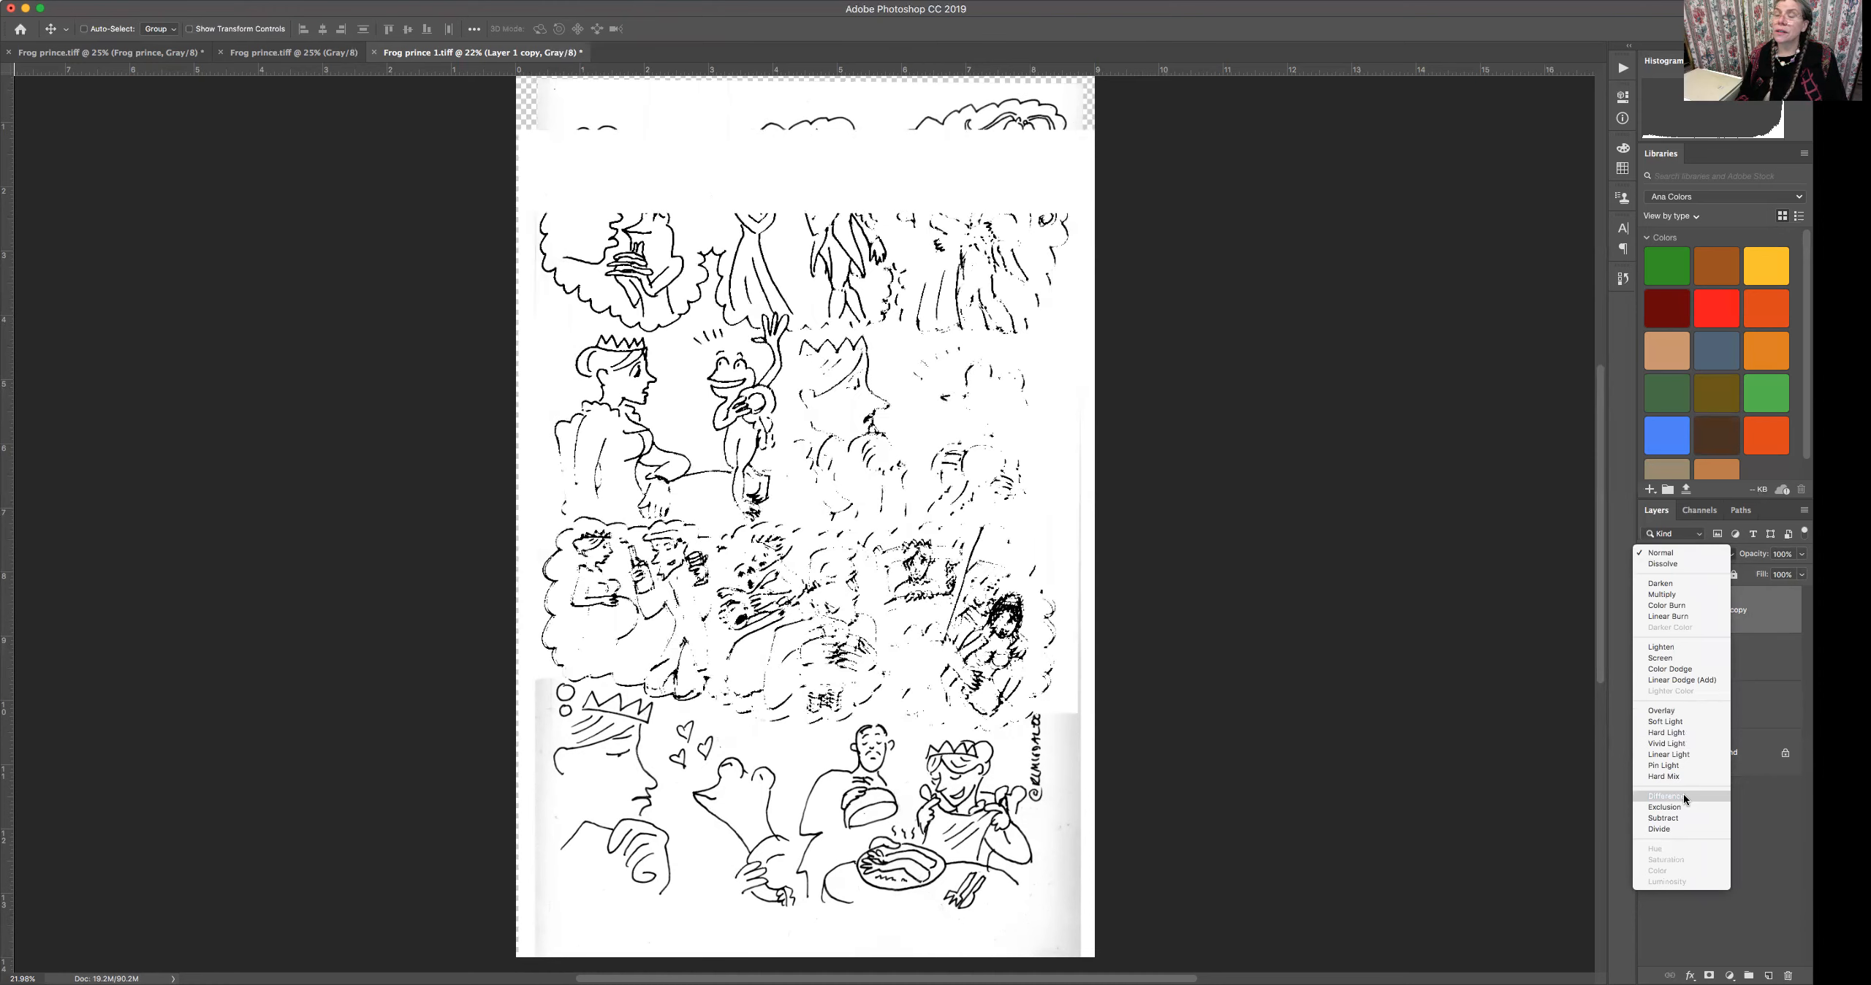
click(1682, 796)
Rotate Layer 2 clockwise by about 0.3 degrees with Free Transform and nudge it down and left to match Layer 1 copy.
click(1740, 709)
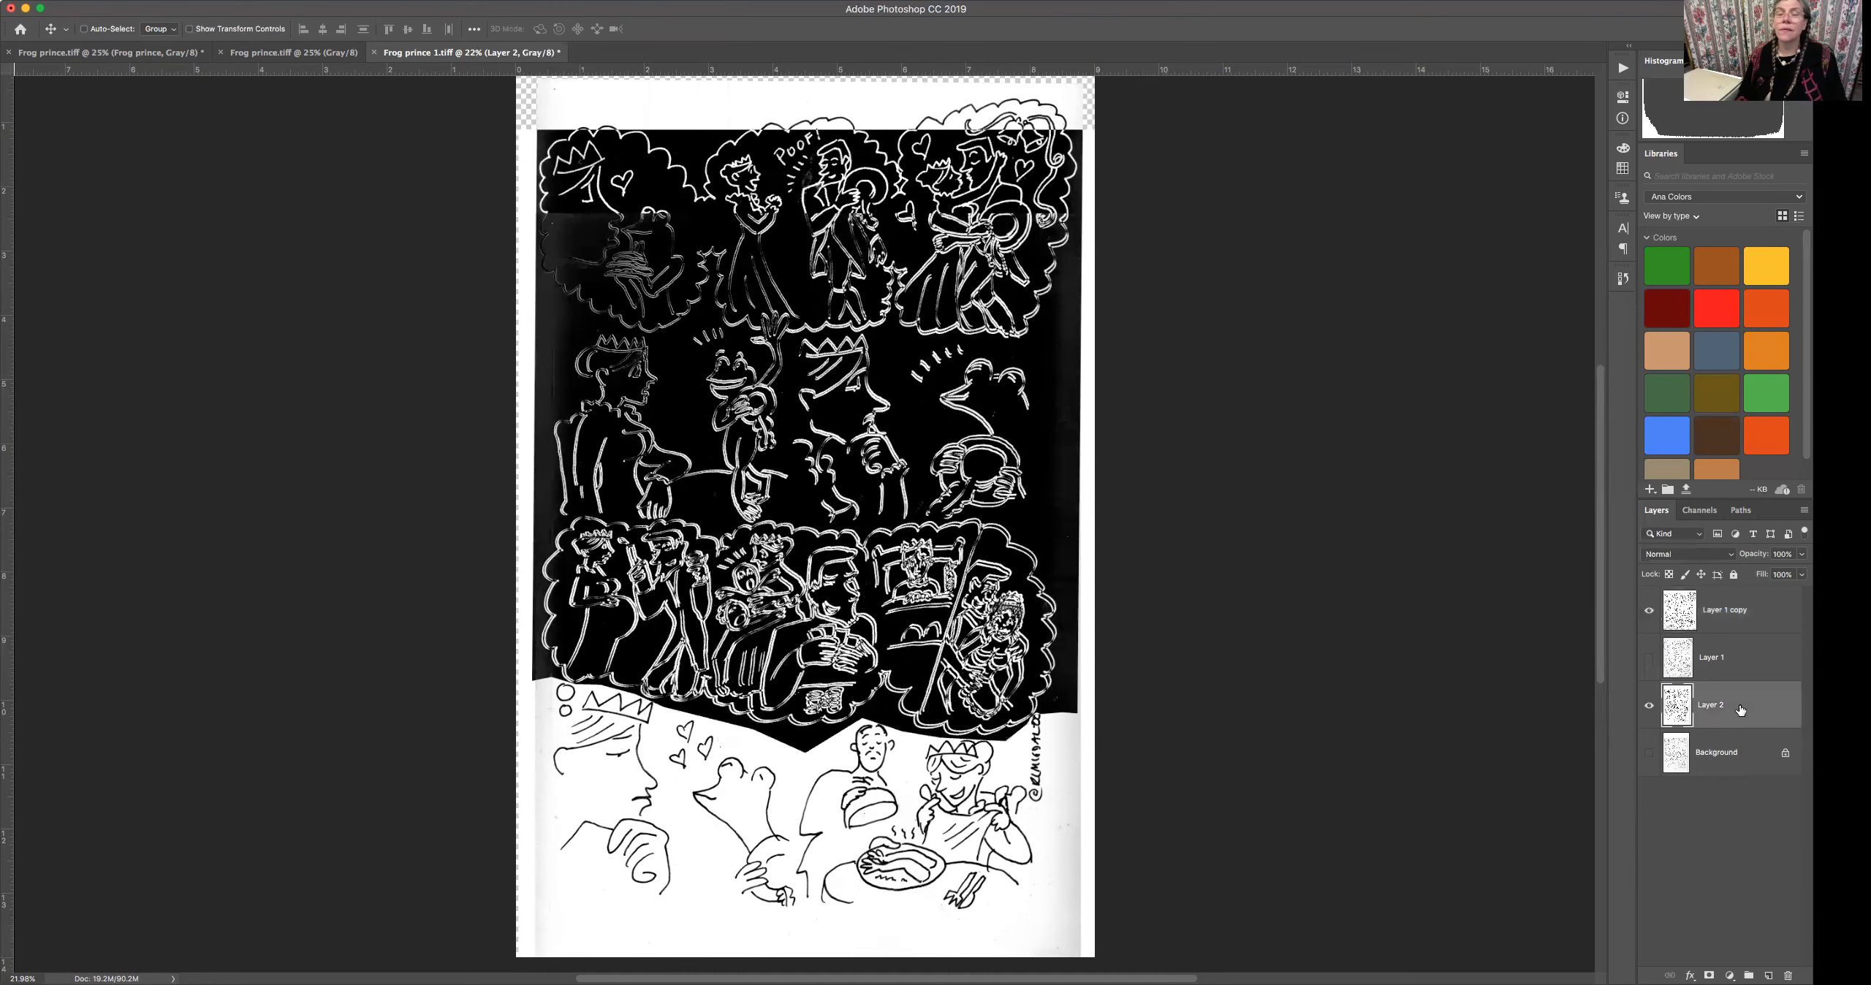
key(super+t)
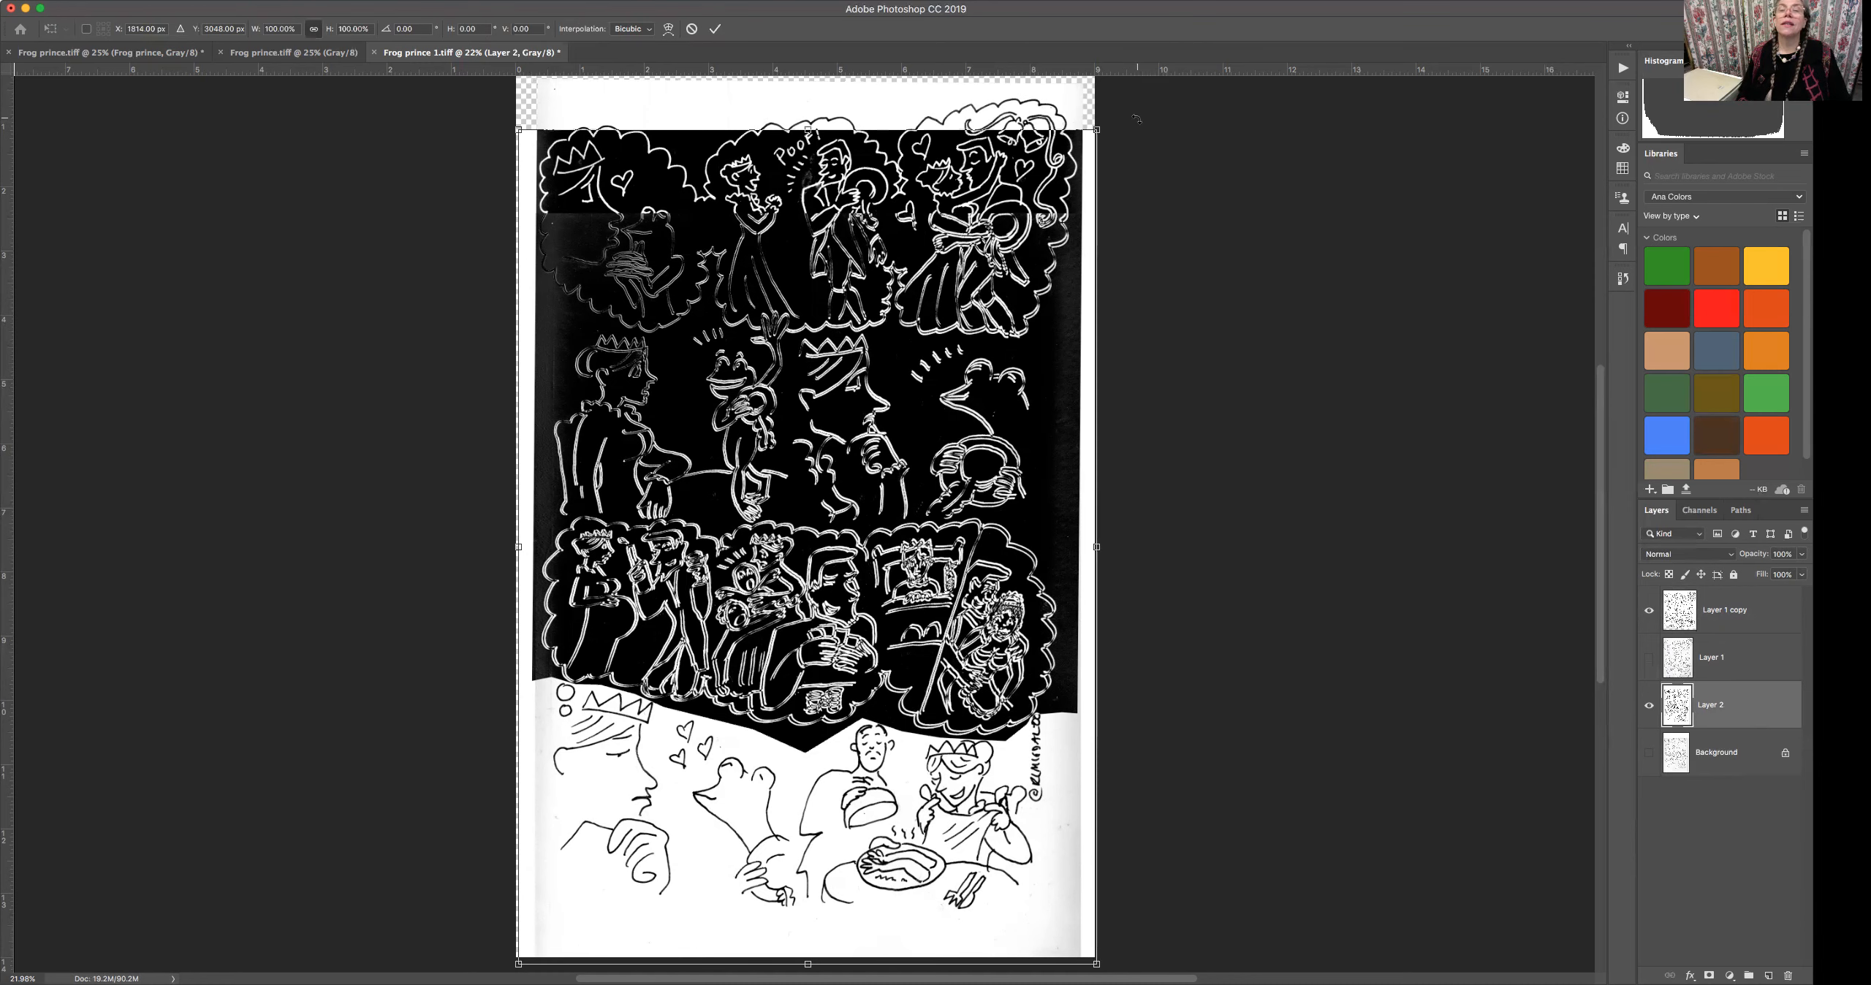
drag(1140, 121, 1139, 120)
key(Down)
key(Down)
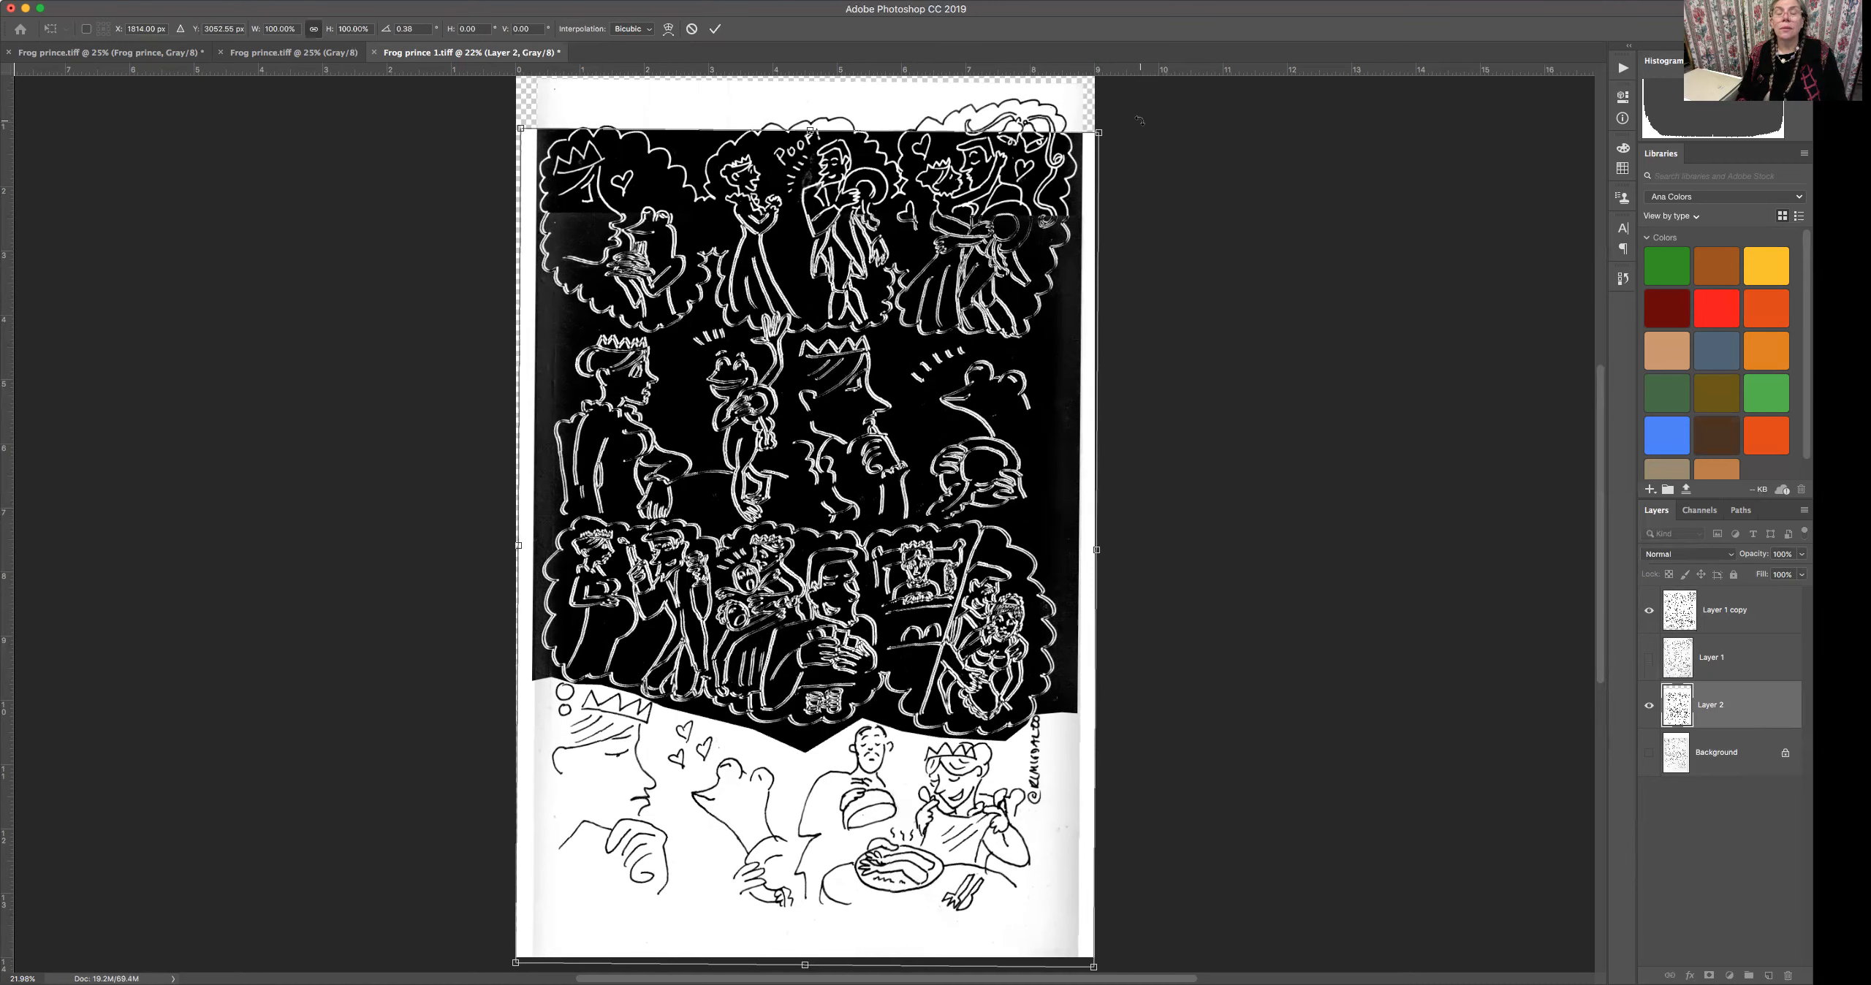
key(Left)
key(Left)
key(Left)
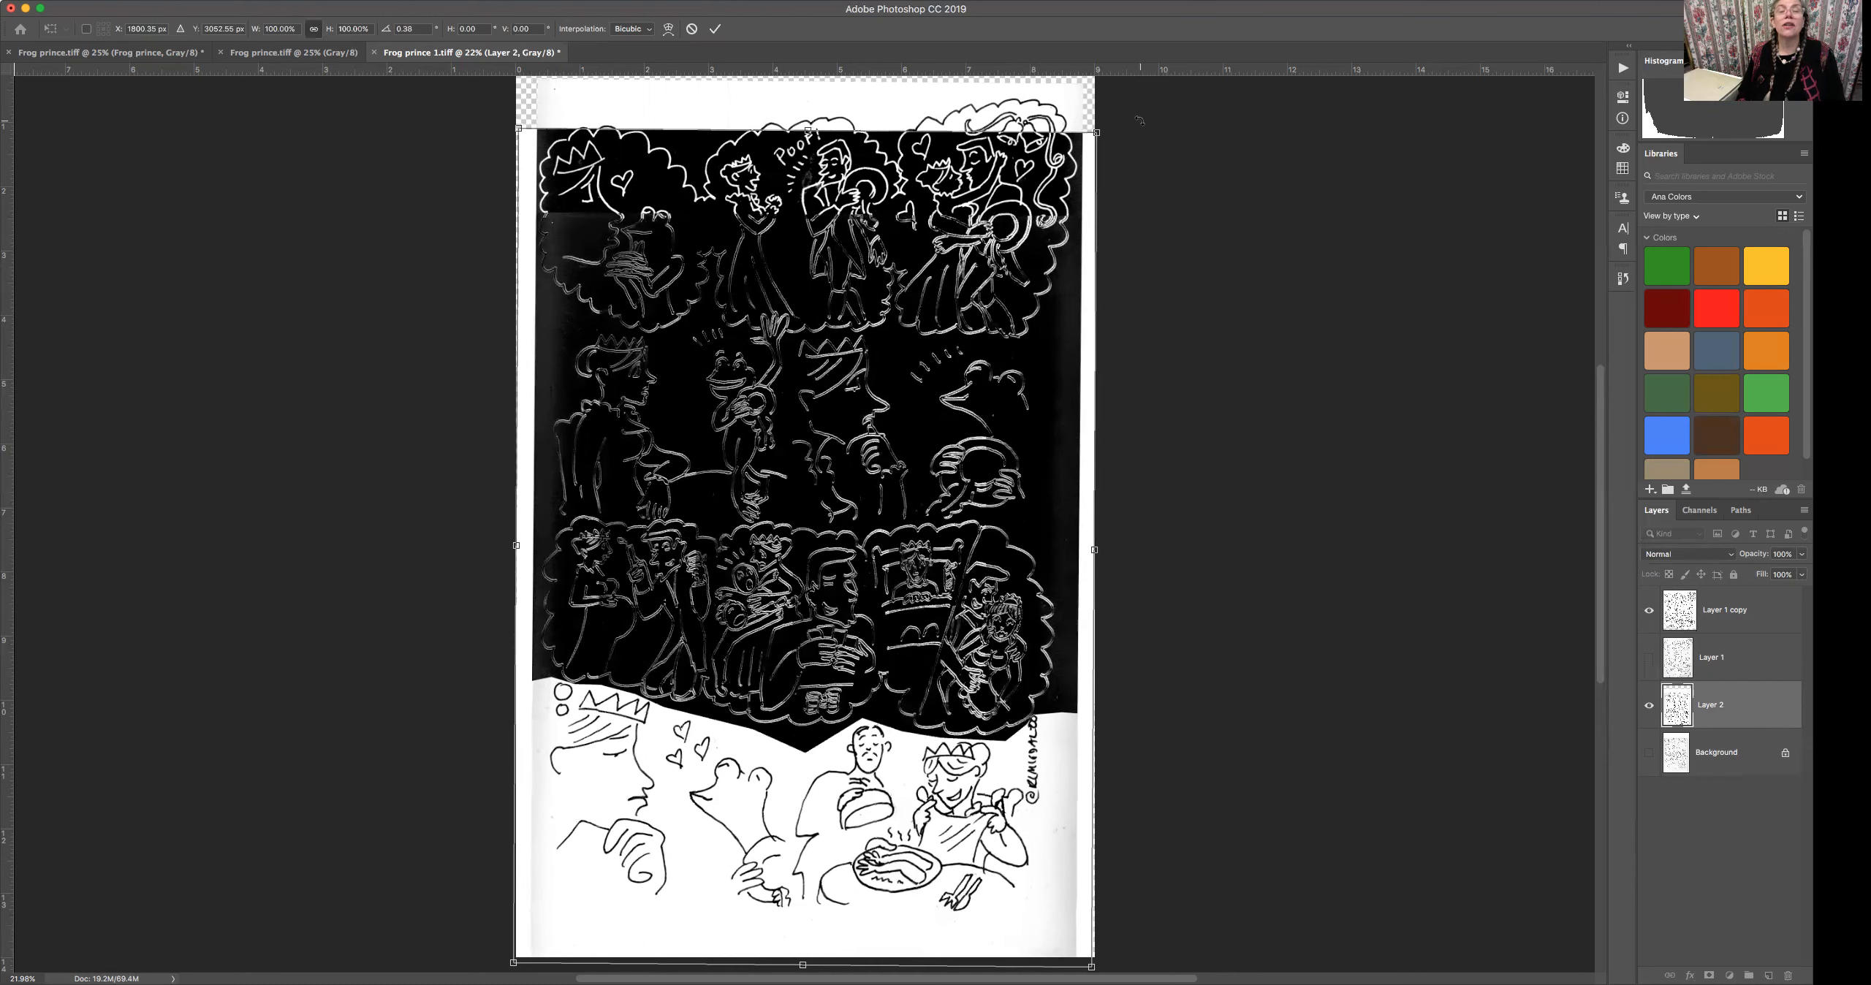
key(Right)
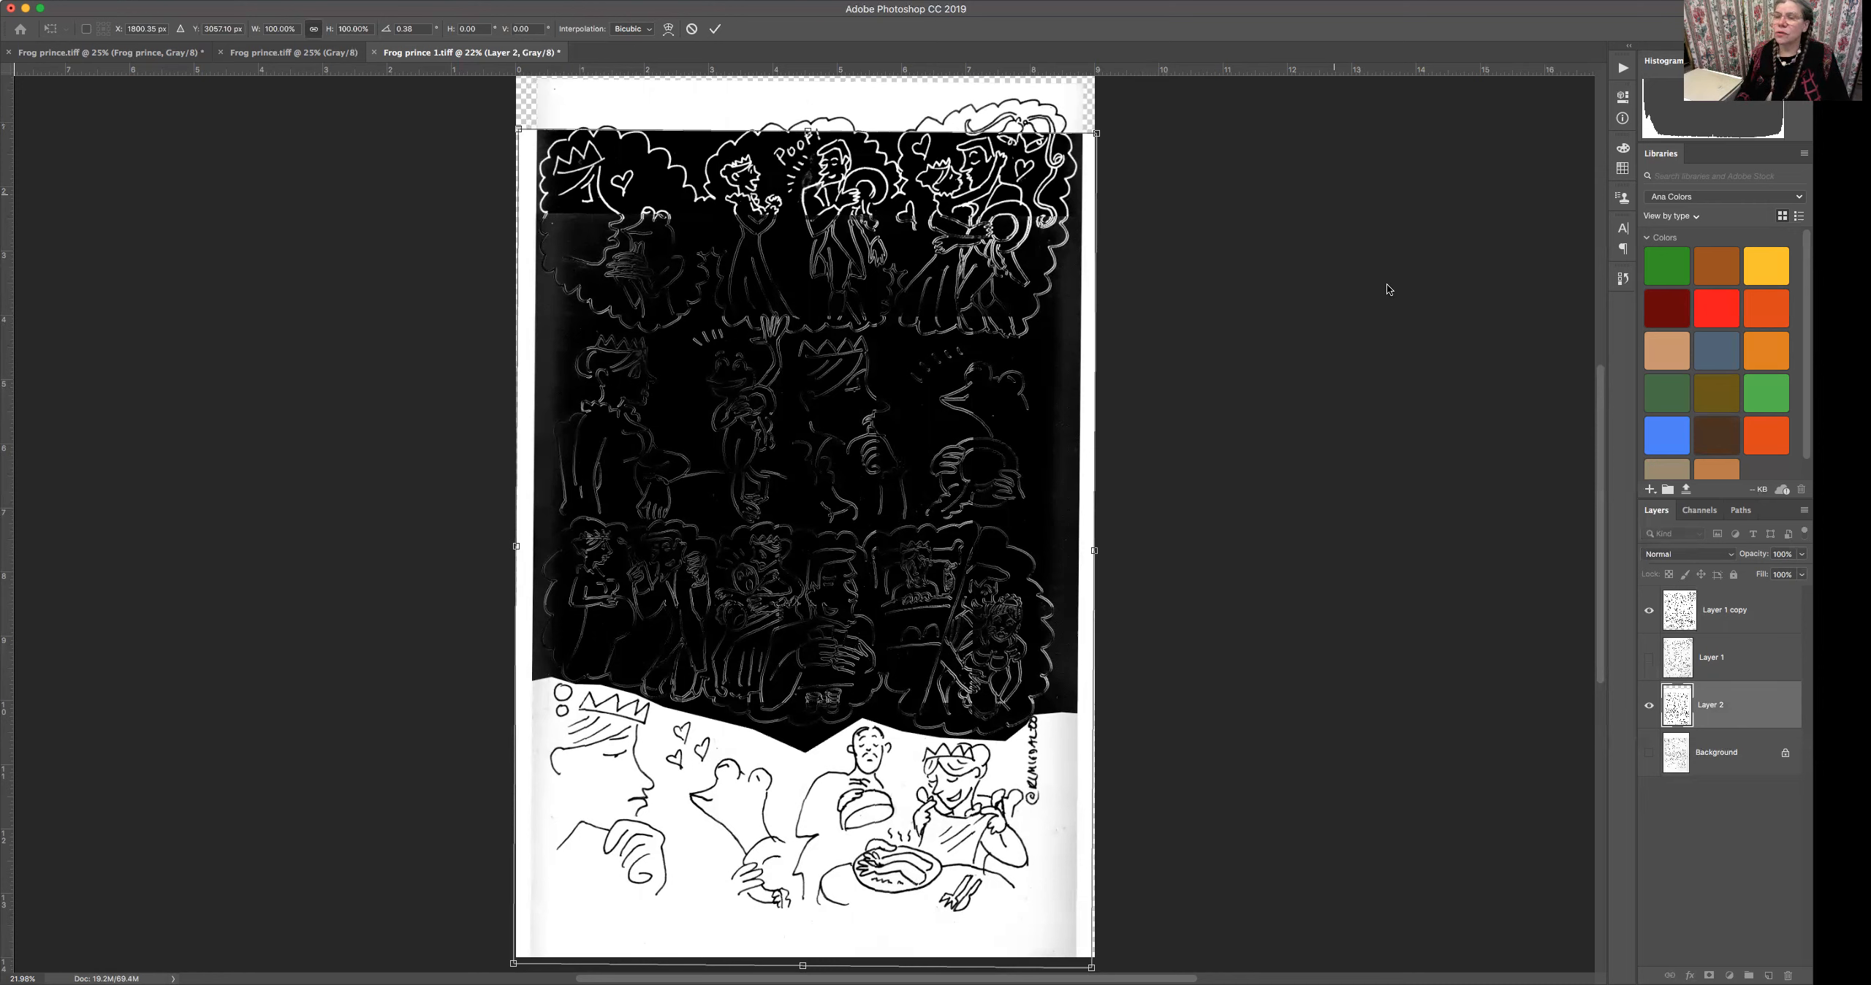
key(Return)
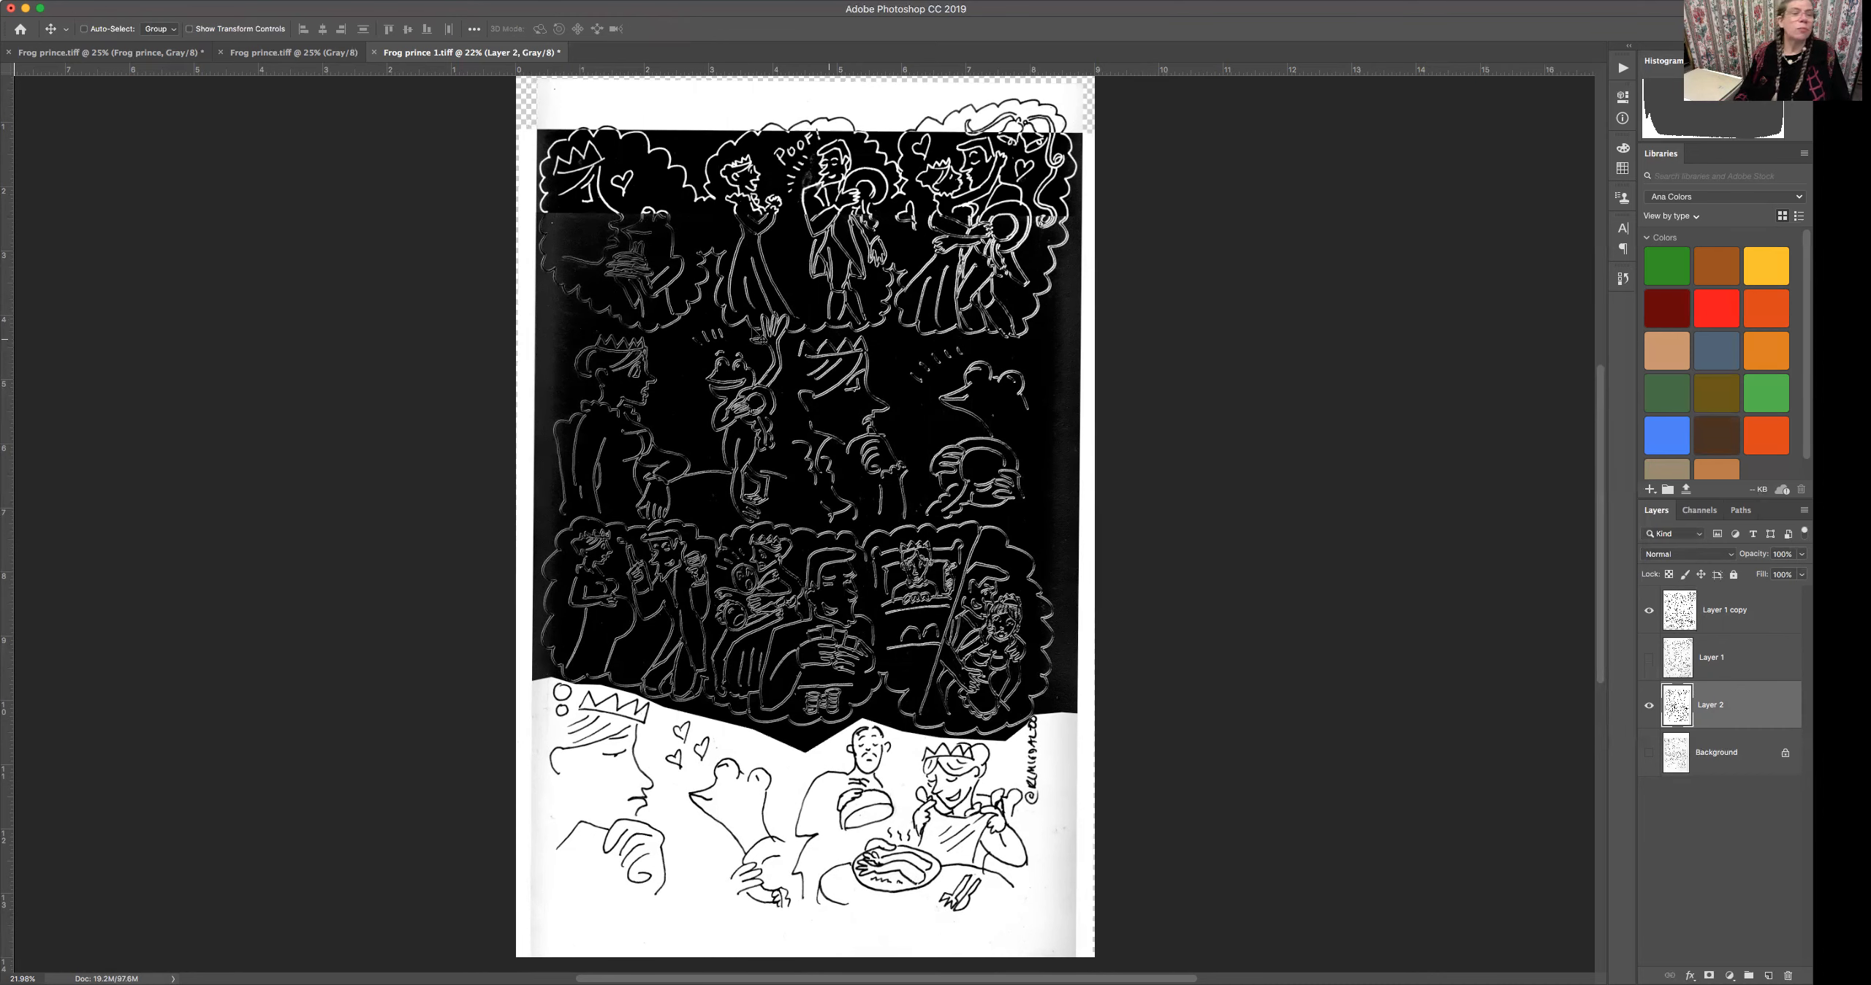
Nudge Layer 1 copy slightly upward to tighten its overlap with Layer 2 around the last thought bubble of the third row.
key(z)
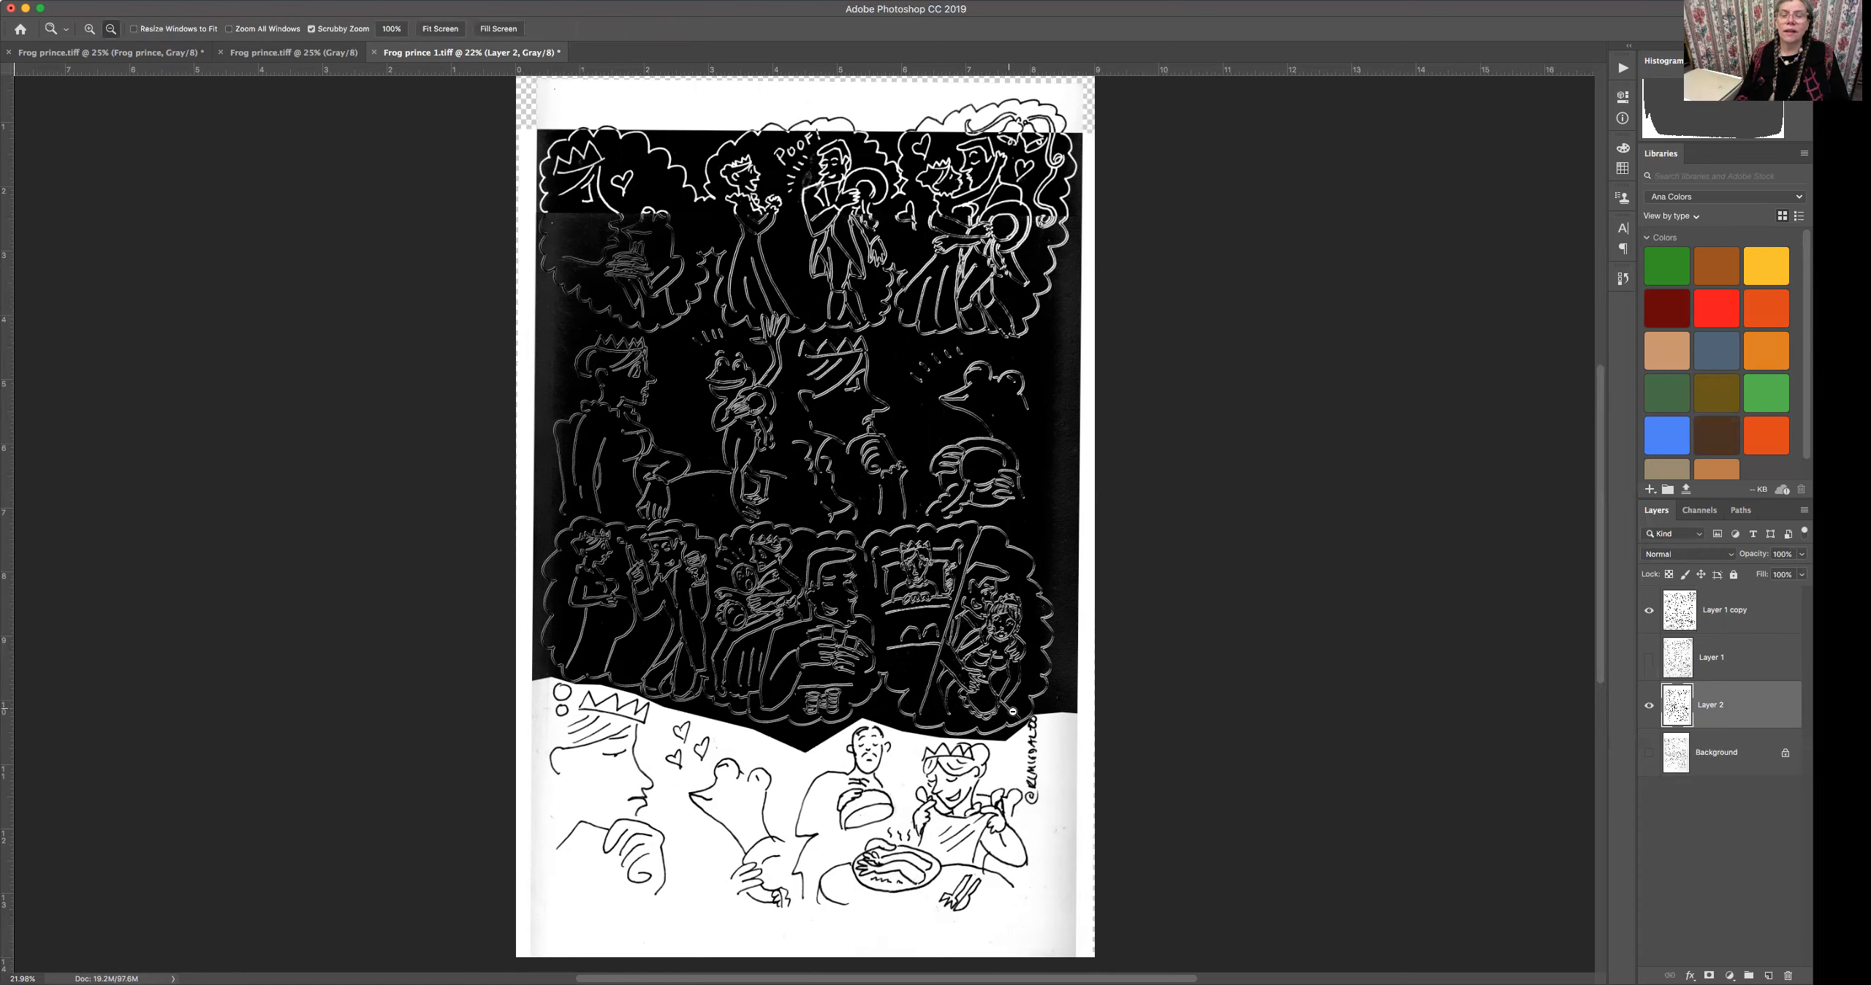
click(1010, 711)
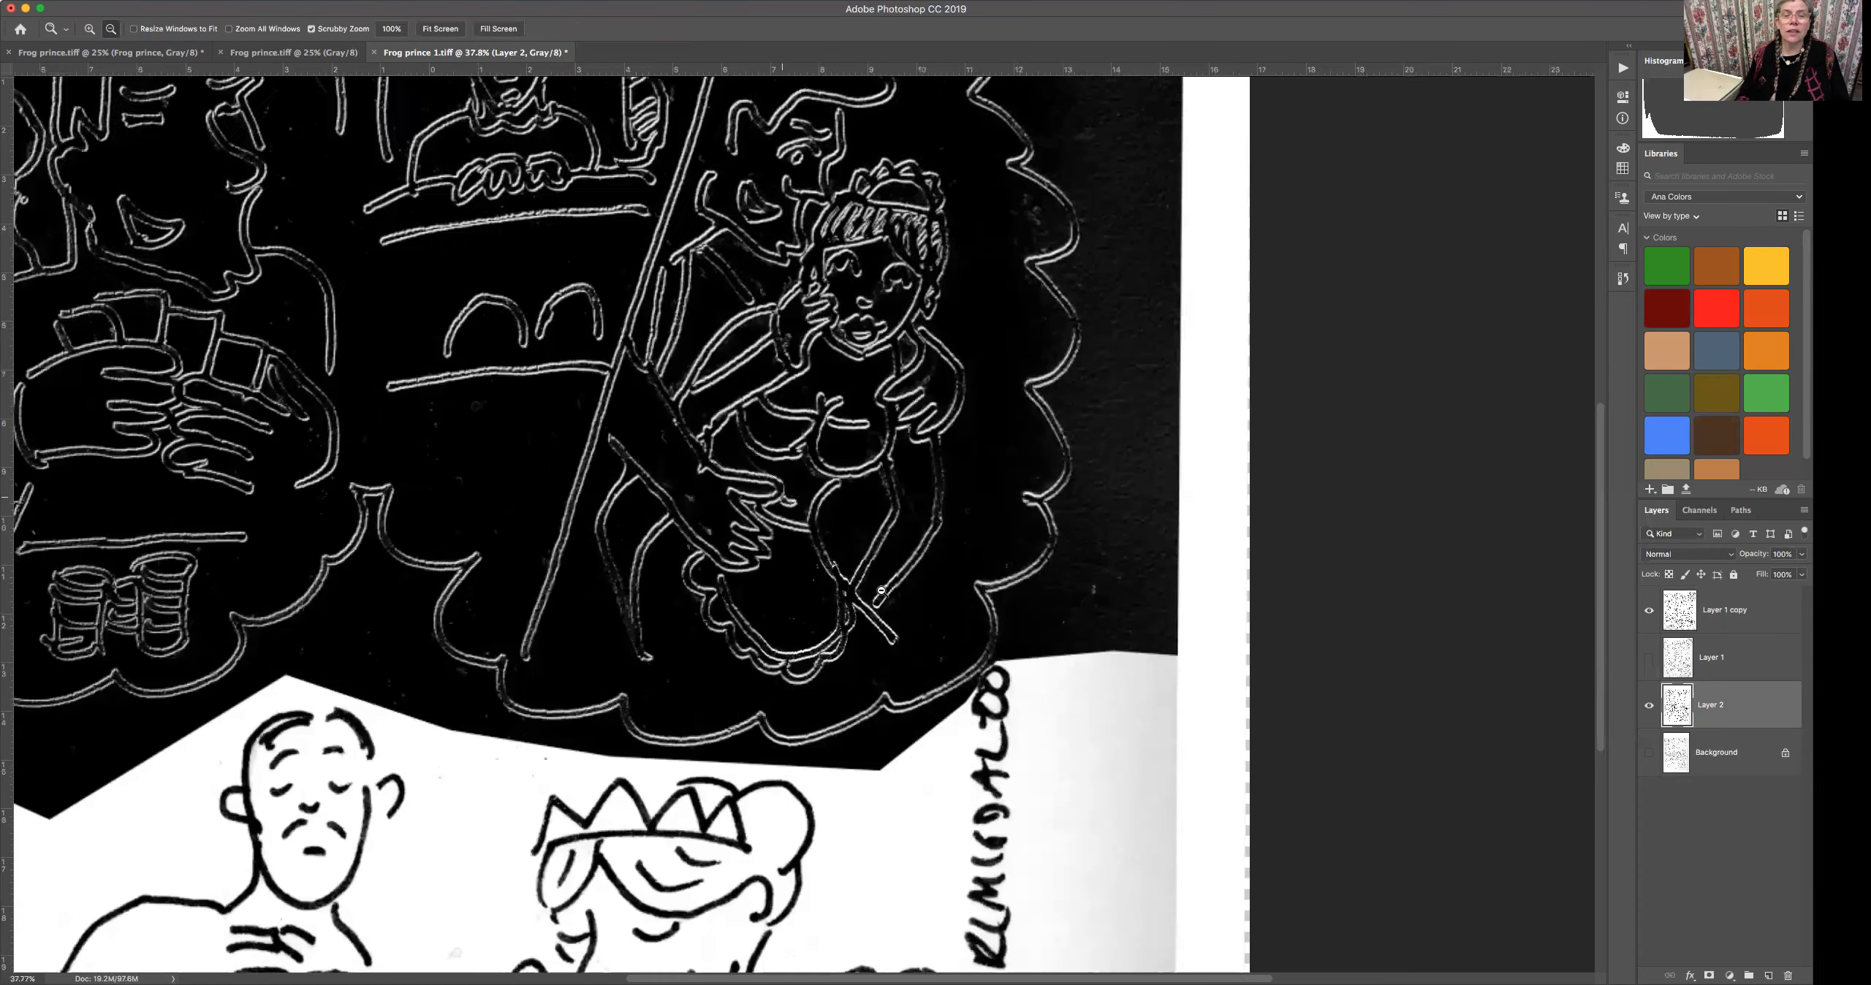
drag(904, 598, 914, 601)
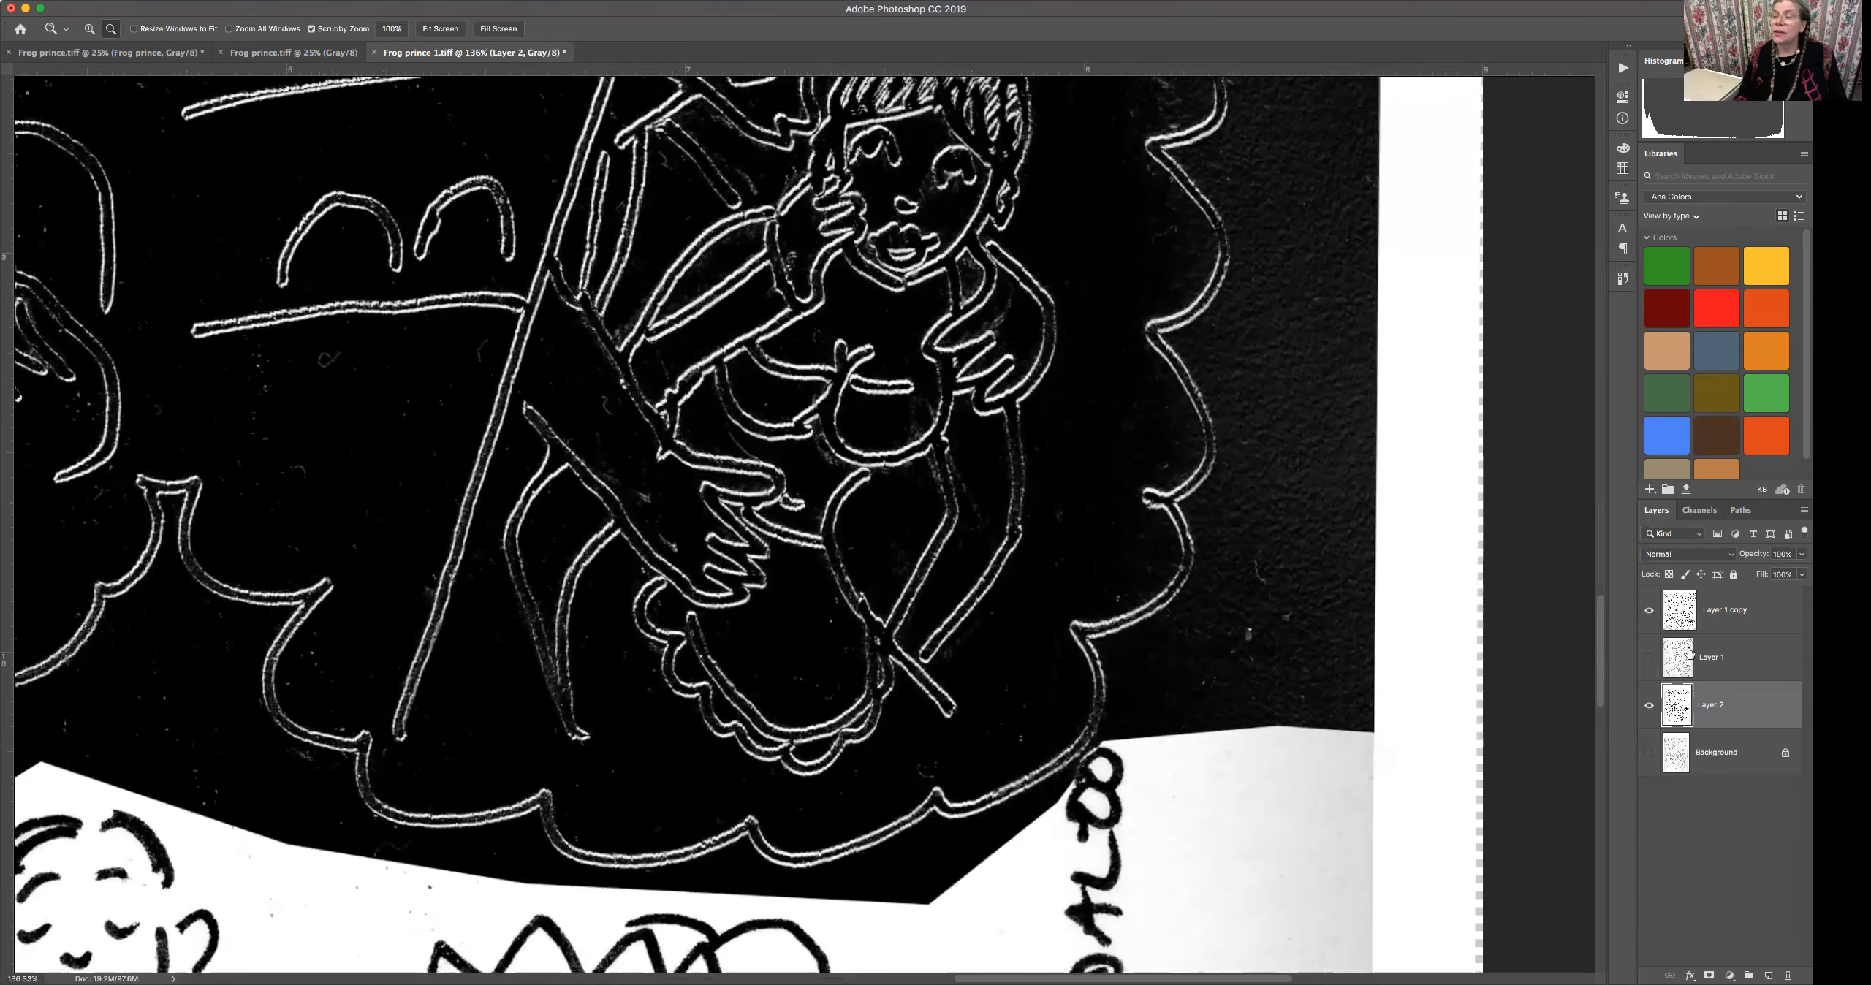
click(1755, 613)
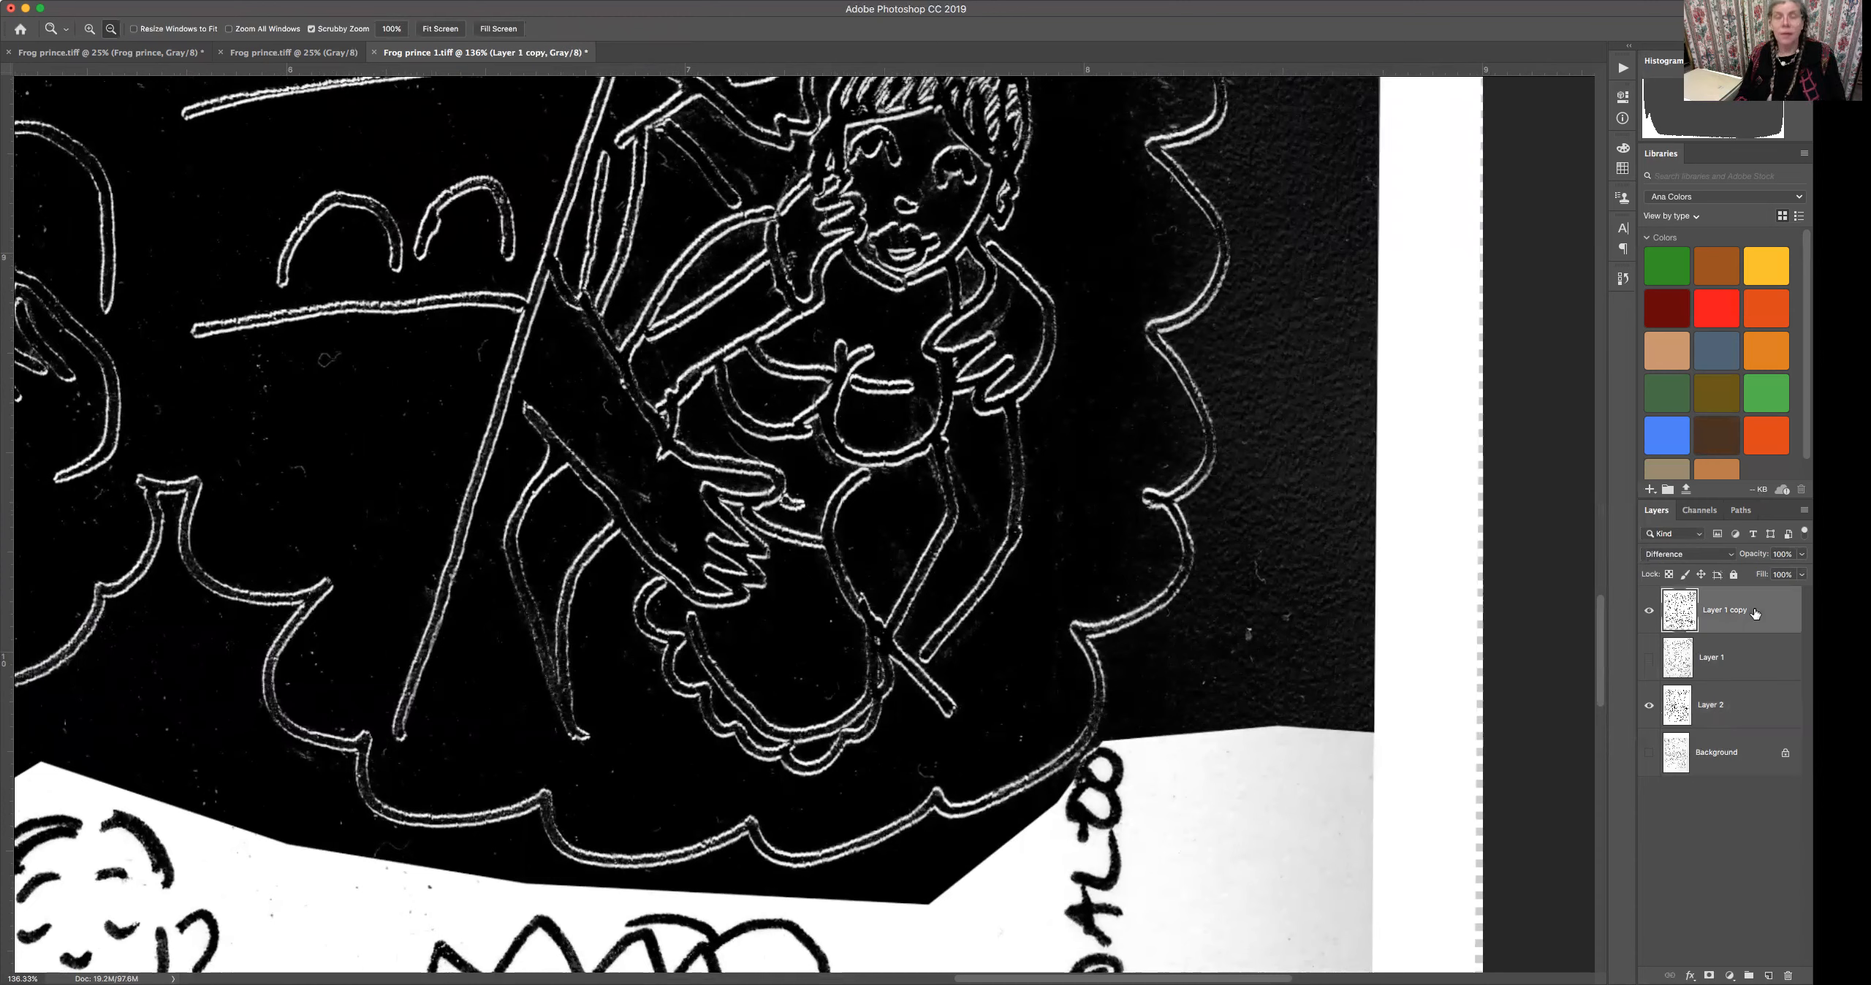
key(v)
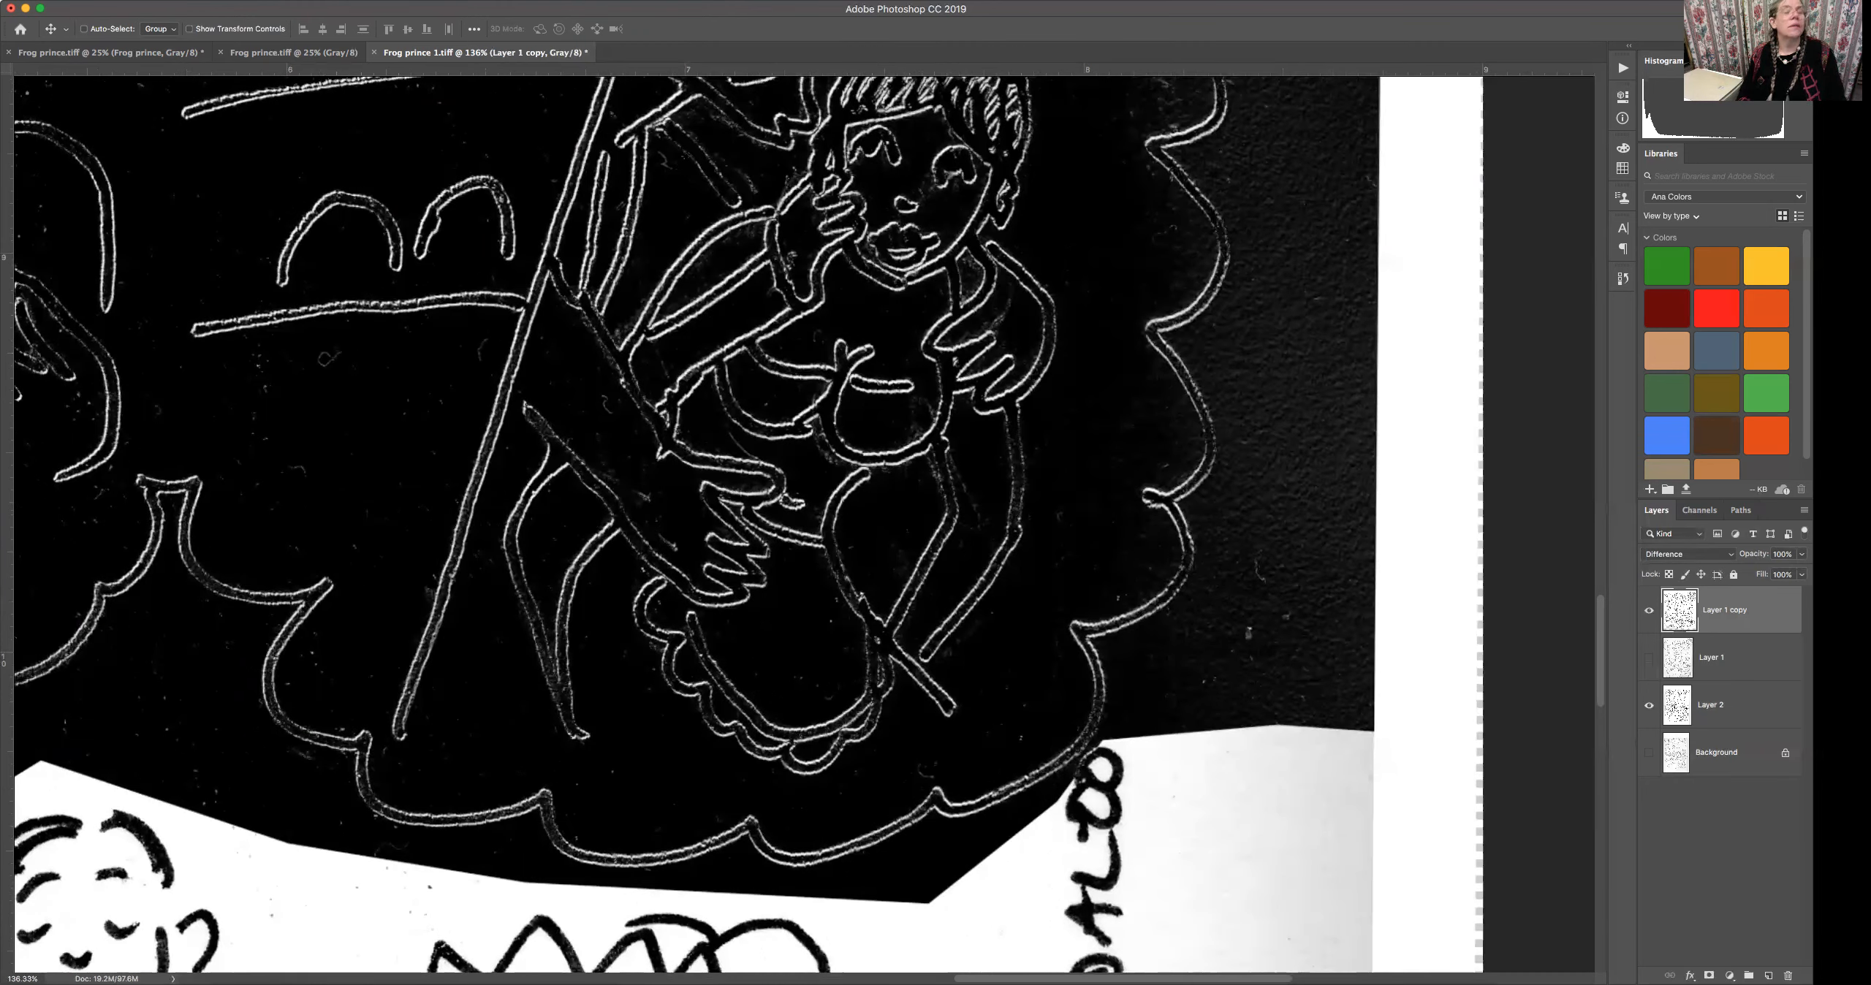
key(Up)
key(Up)
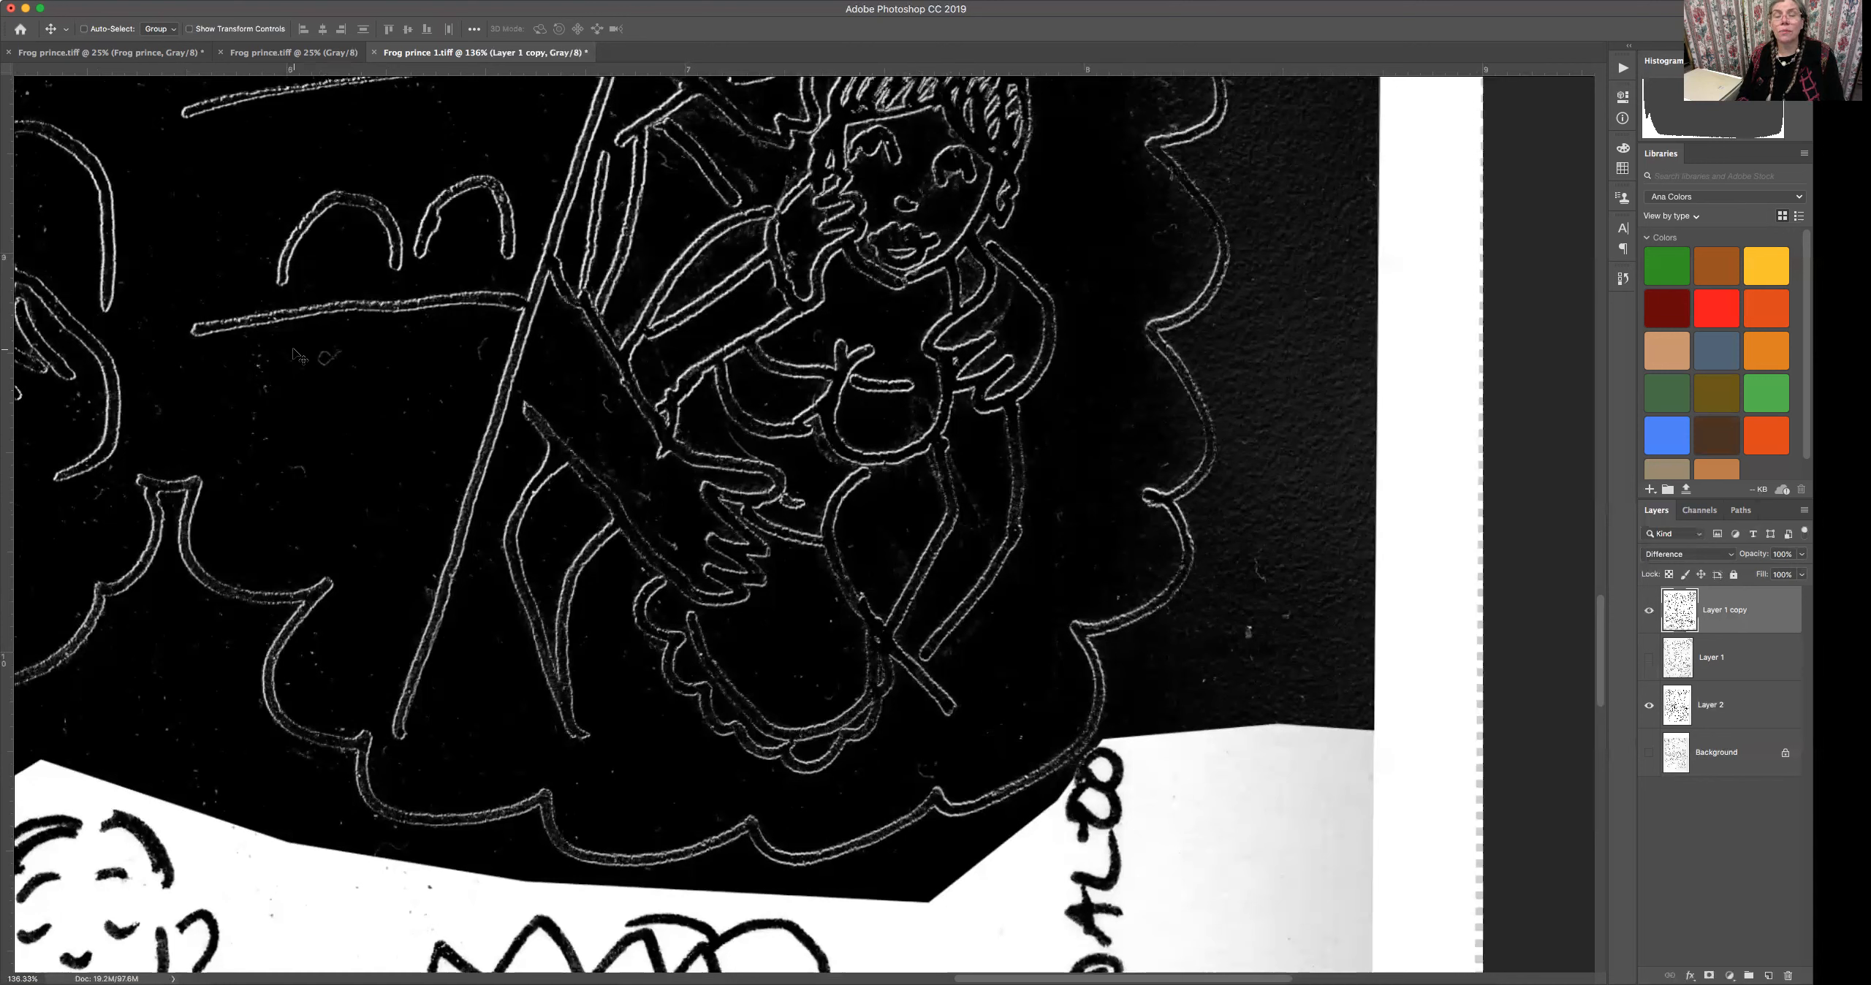
key(Up)
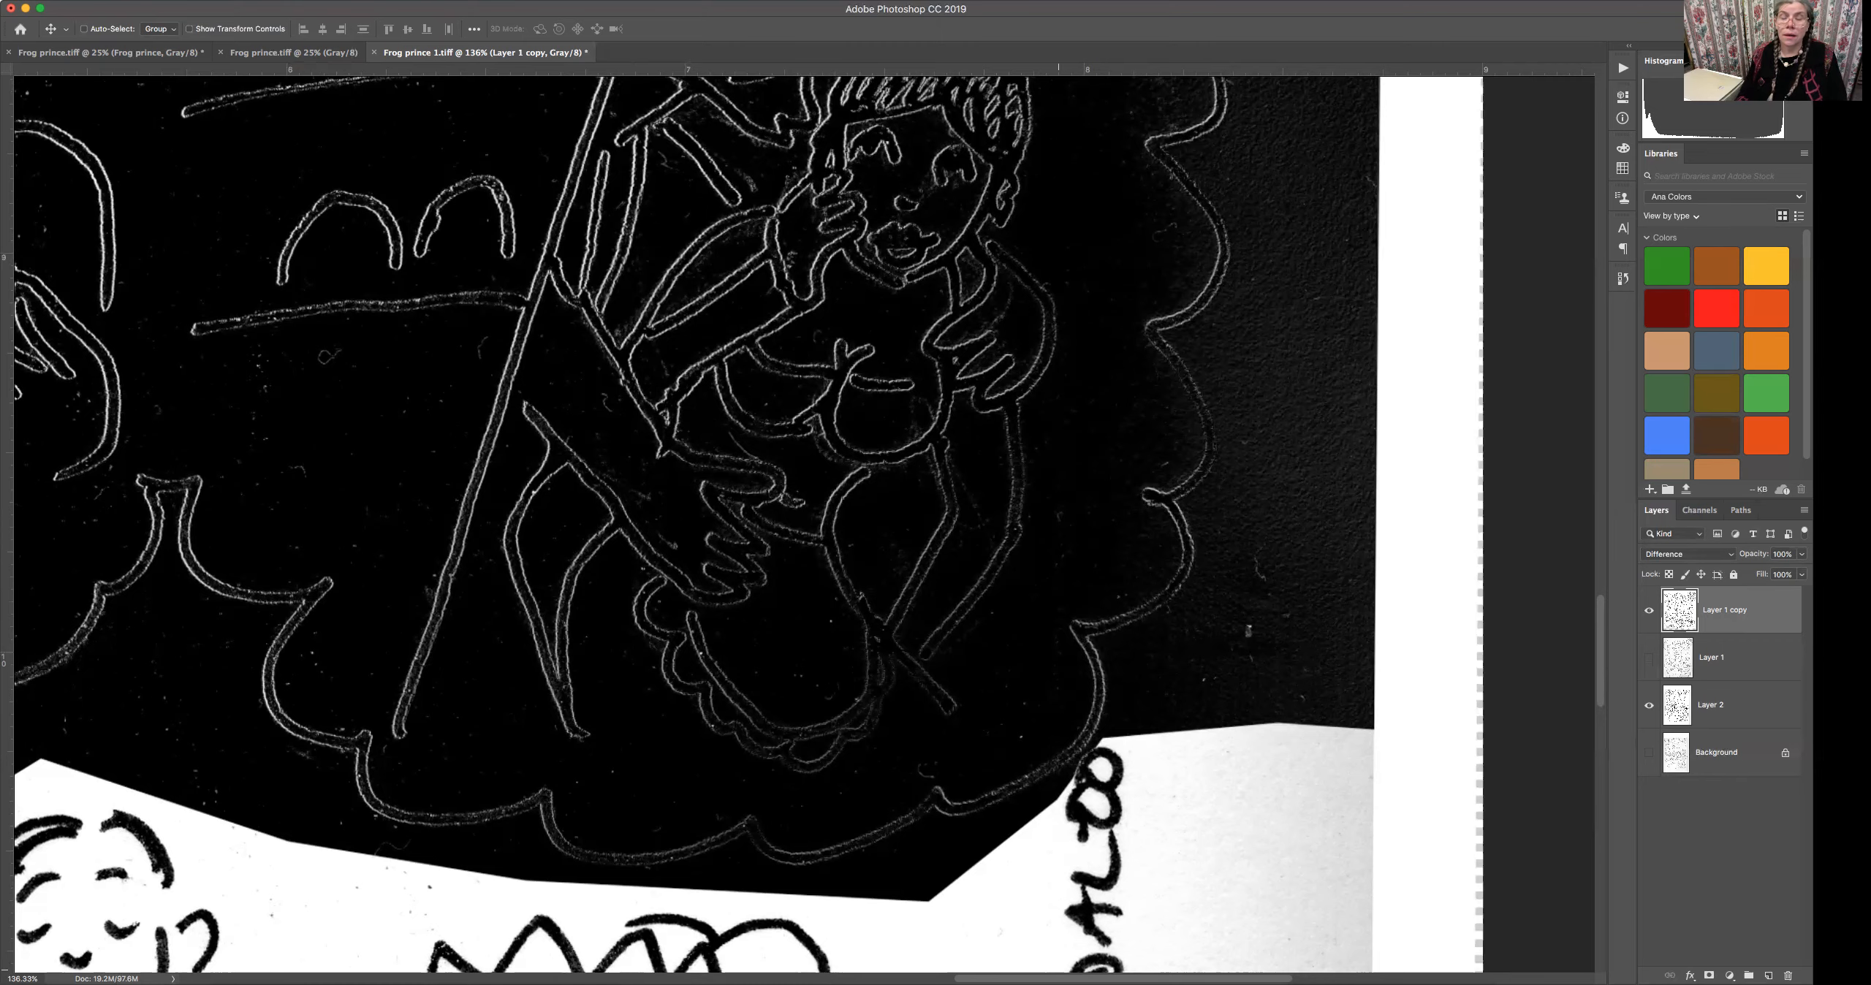
Rotate Layer 2 by about 0.1 degrees with Free Transform to bring its third-row outlines closer to Layer 1 copy.
scroll(804, 526, left, 15)
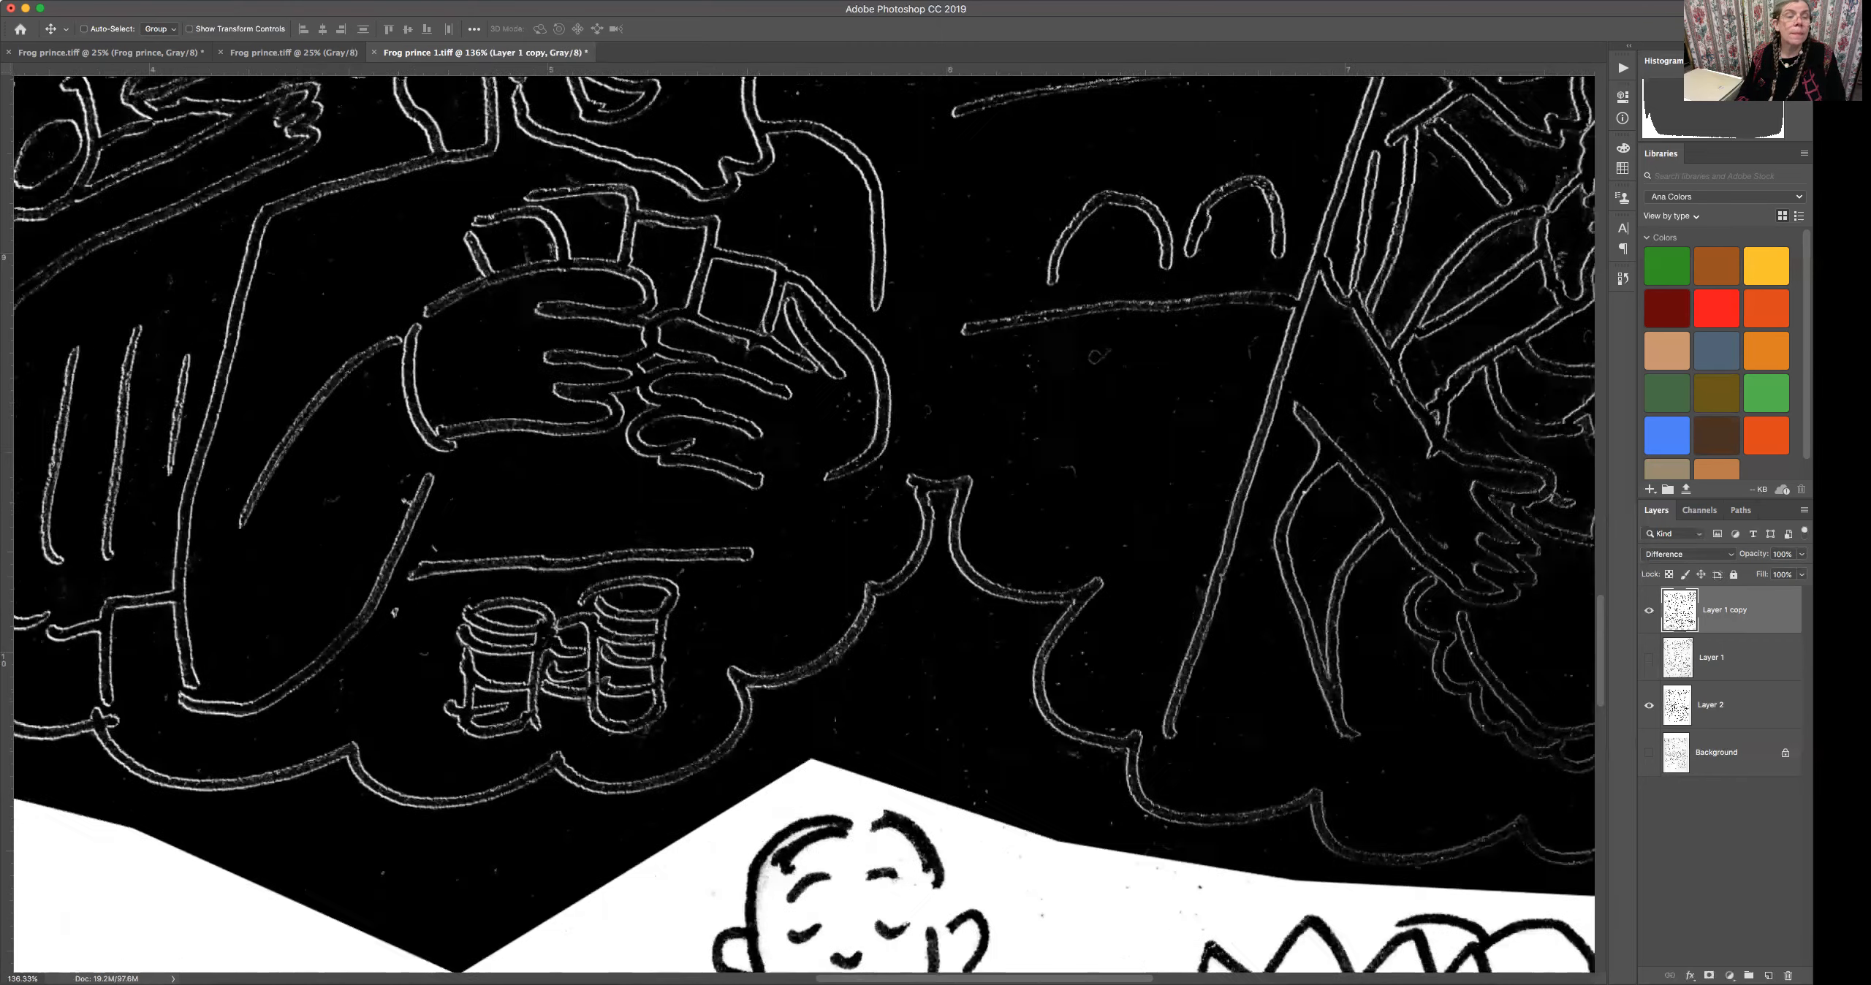
scroll(804, 526, left, 15)
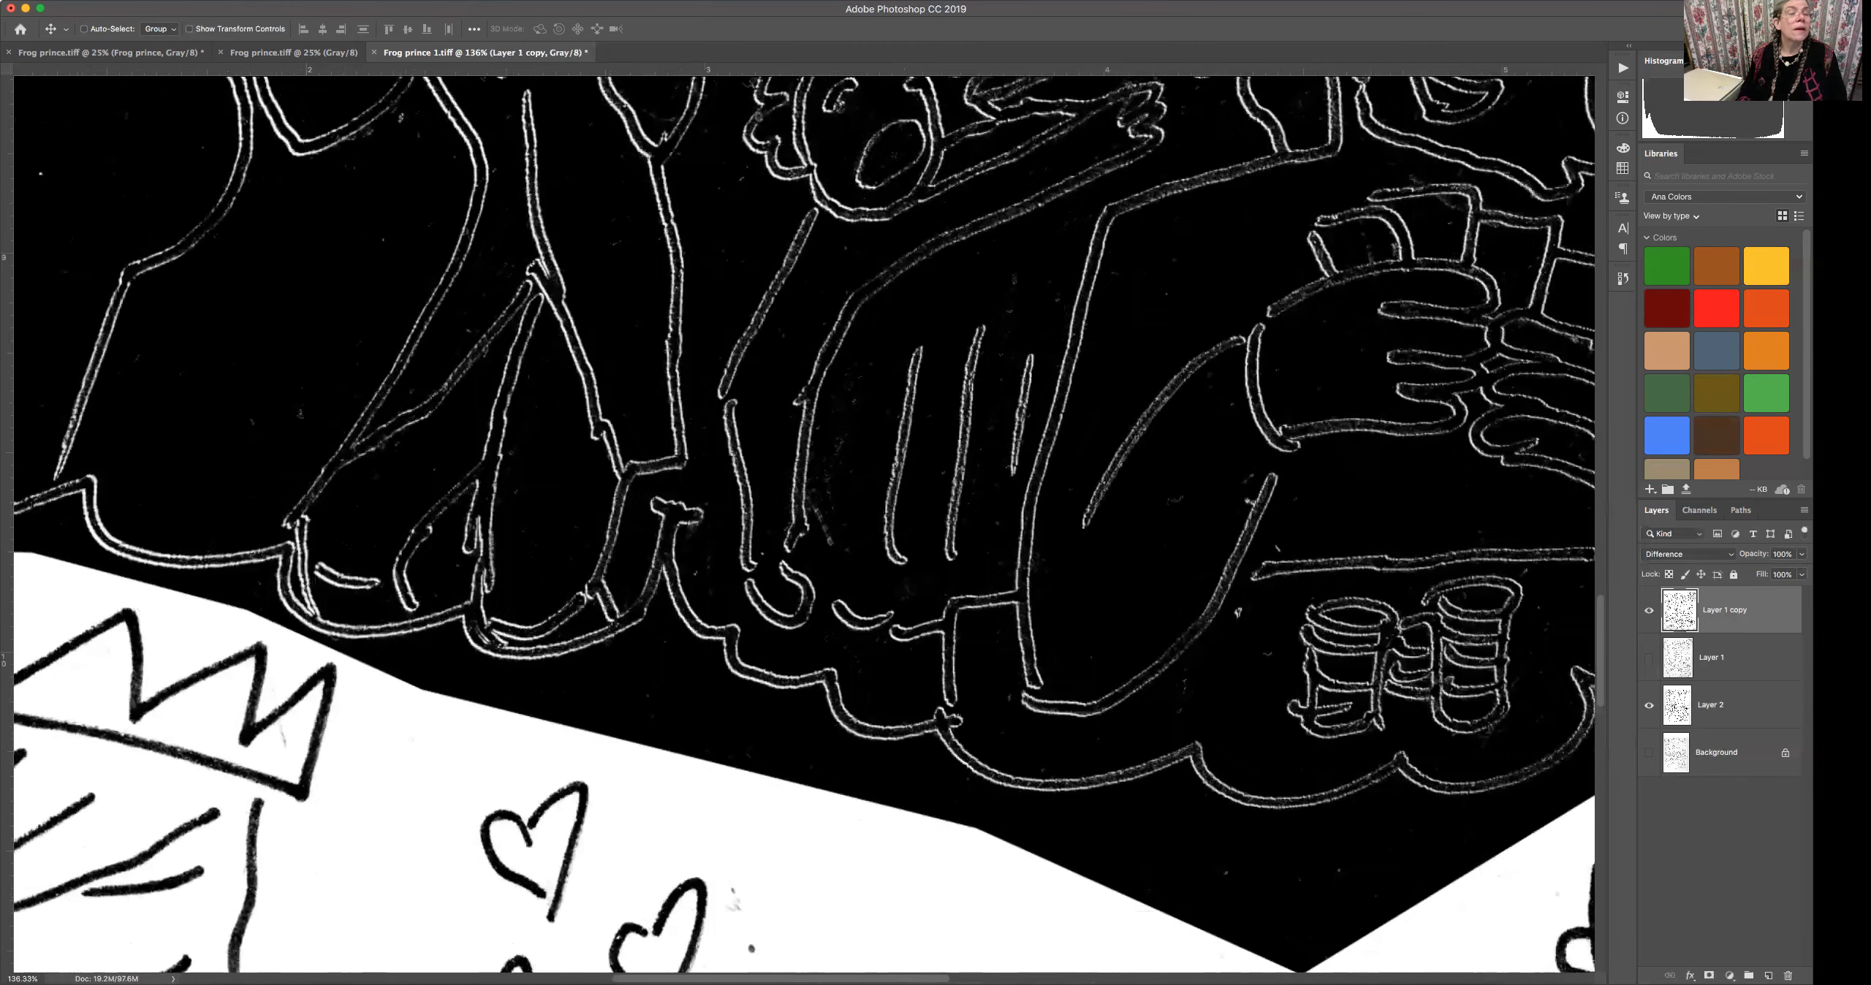
scroll(804, 526, right, 2)
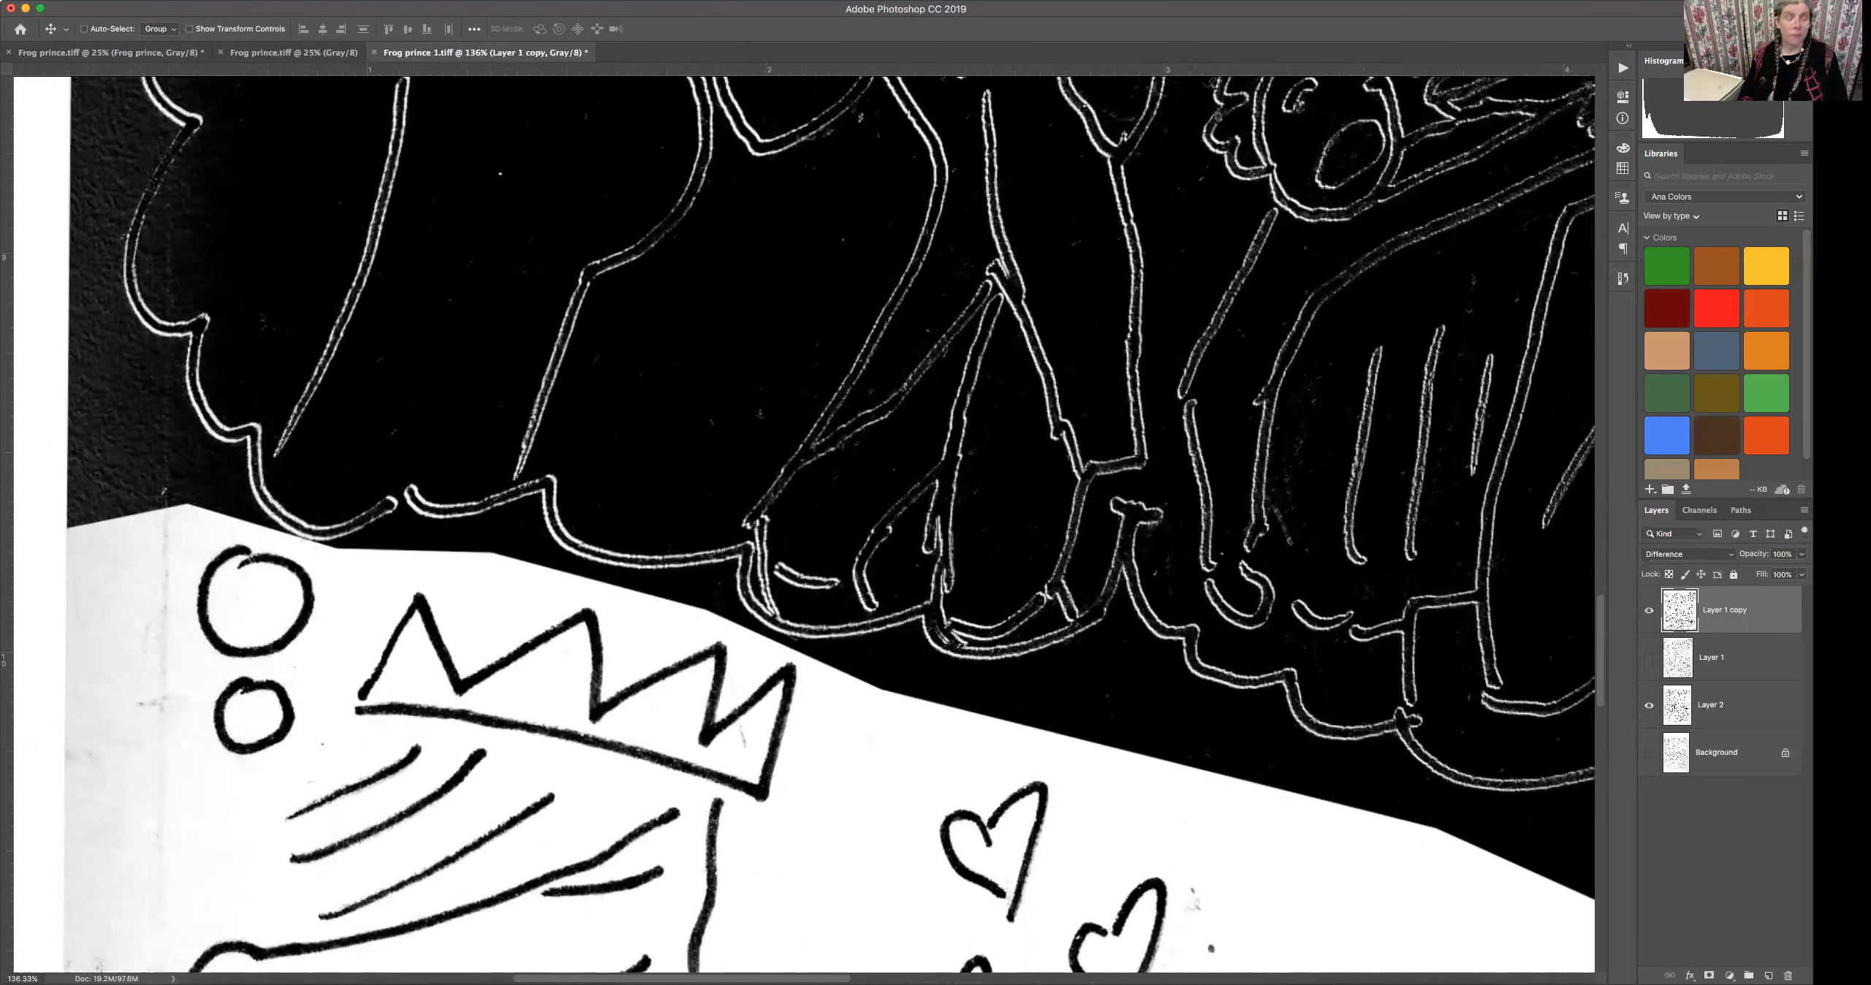
click(1736, 708)
key(super+t)
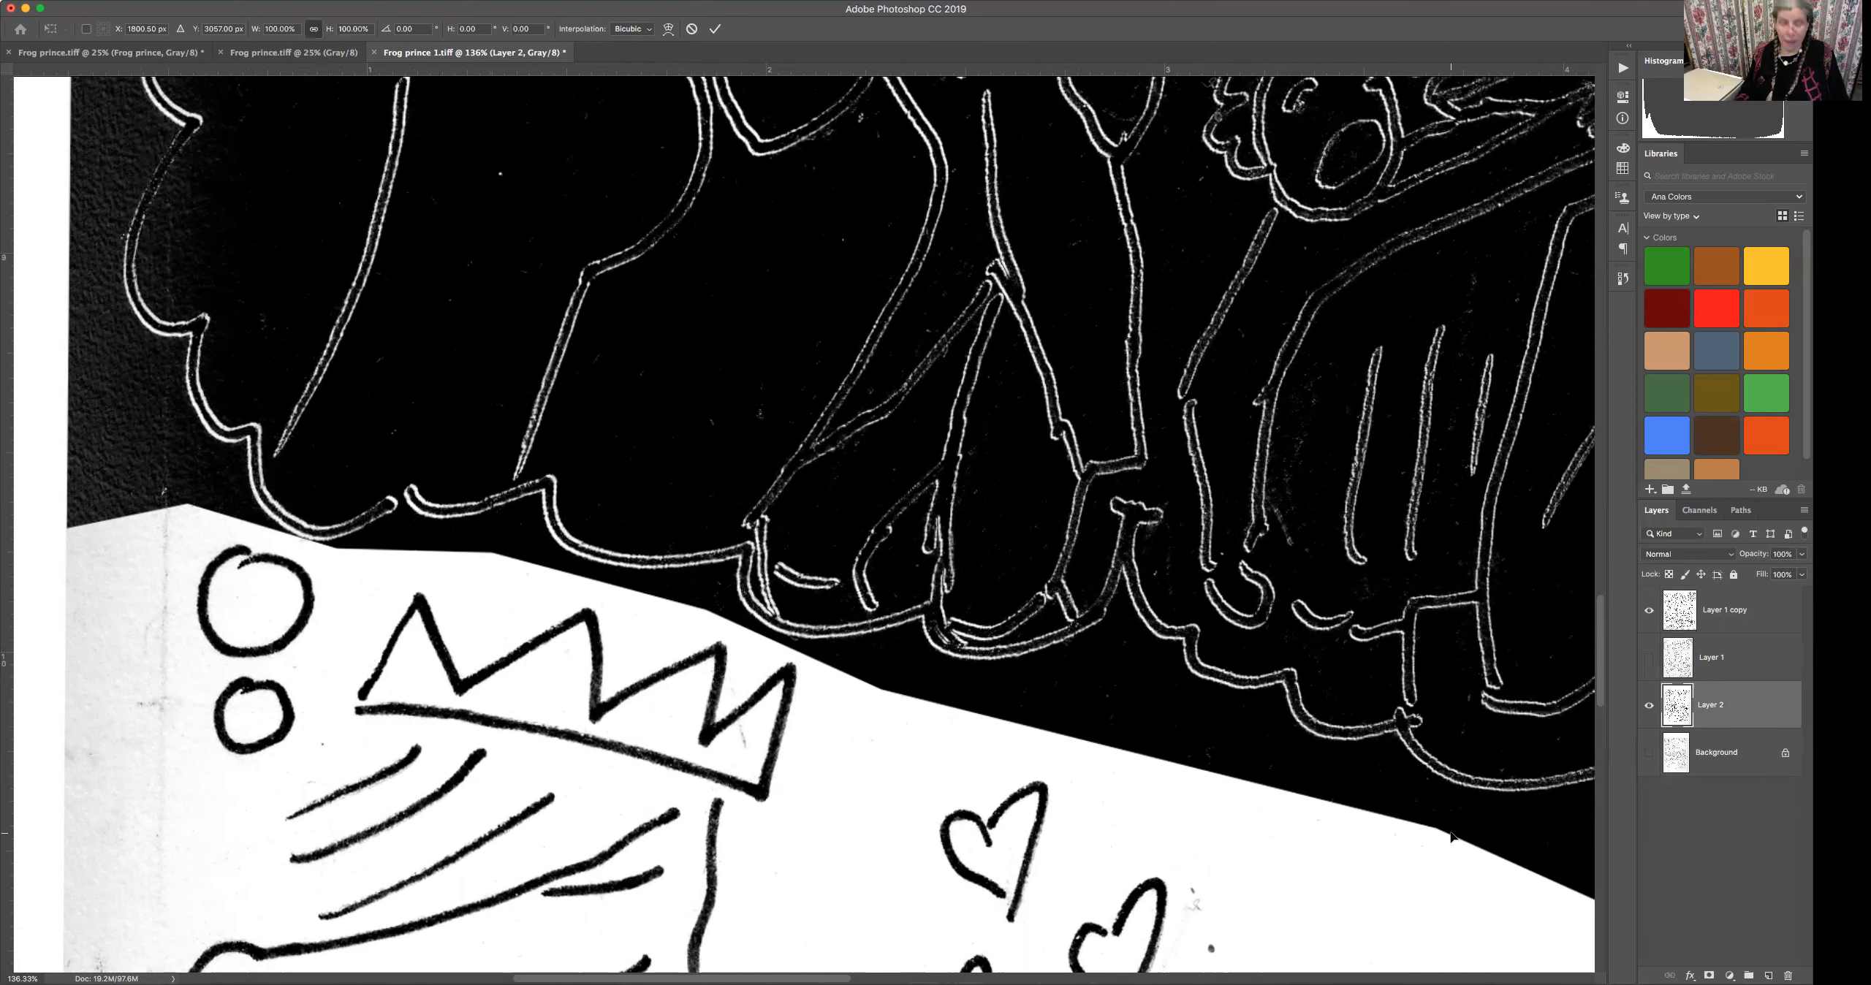
key(super+0)
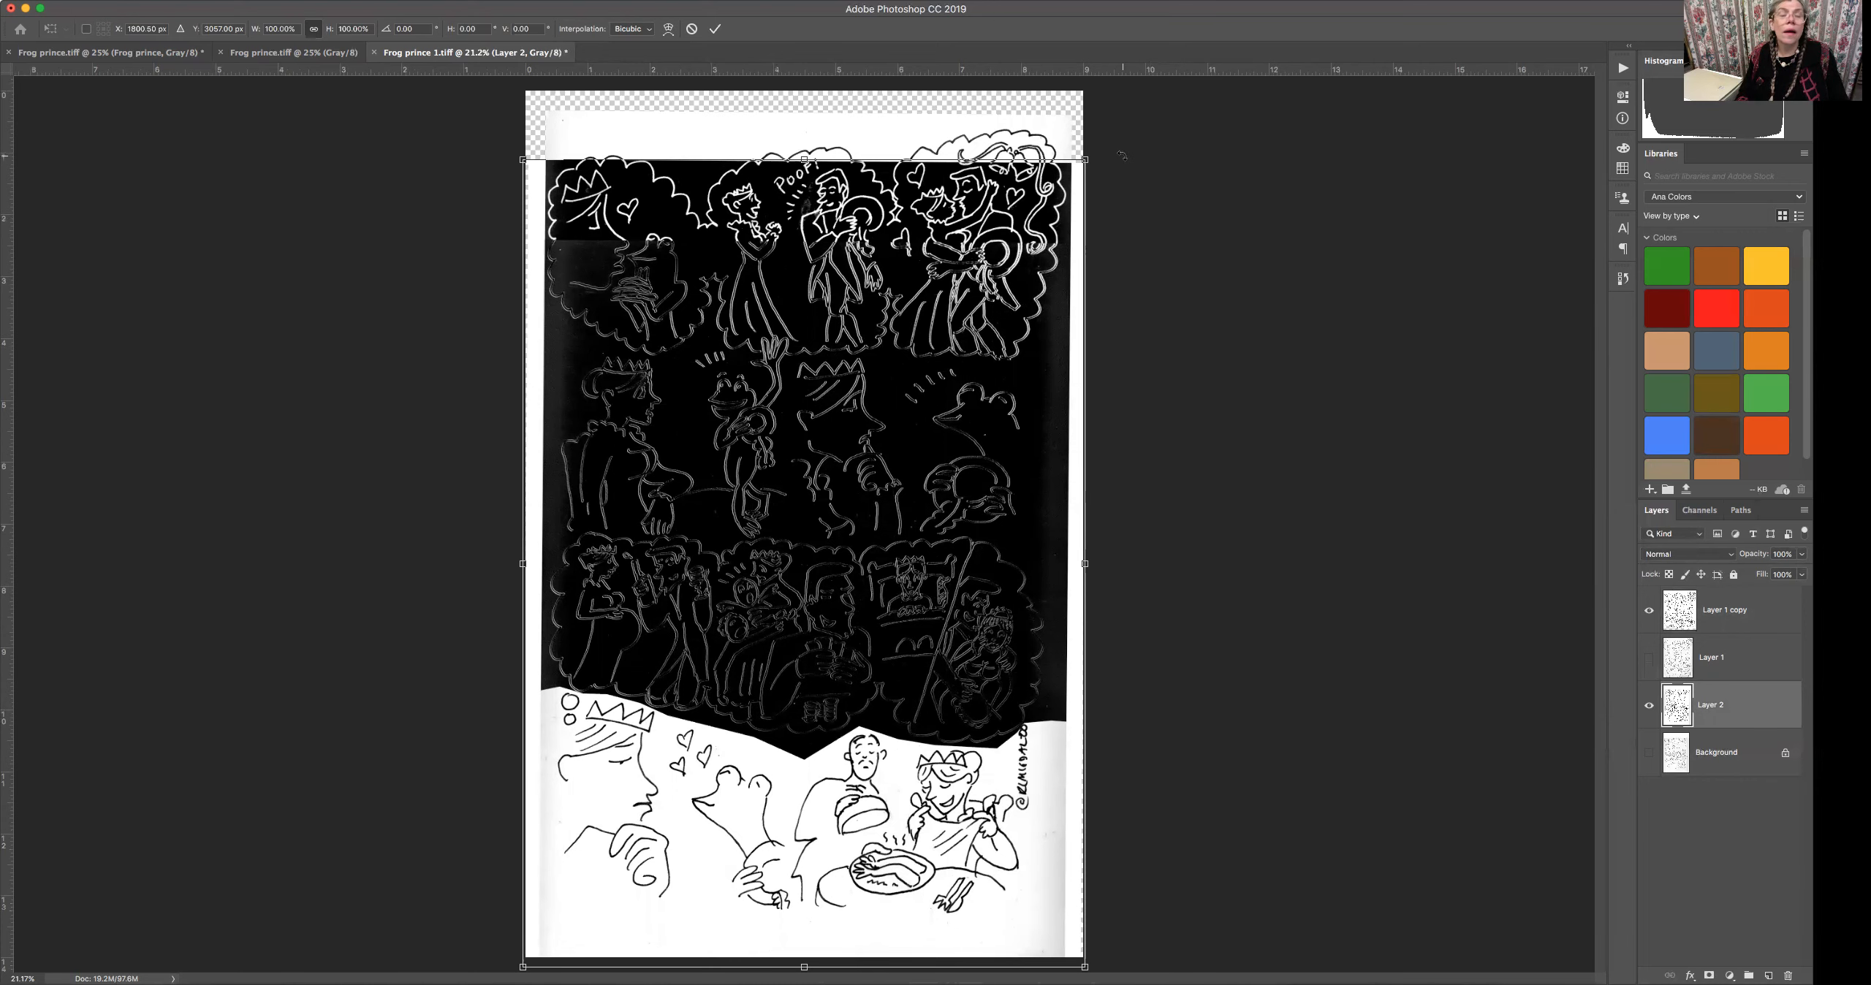
drag(1124, 158, 1124, 155)
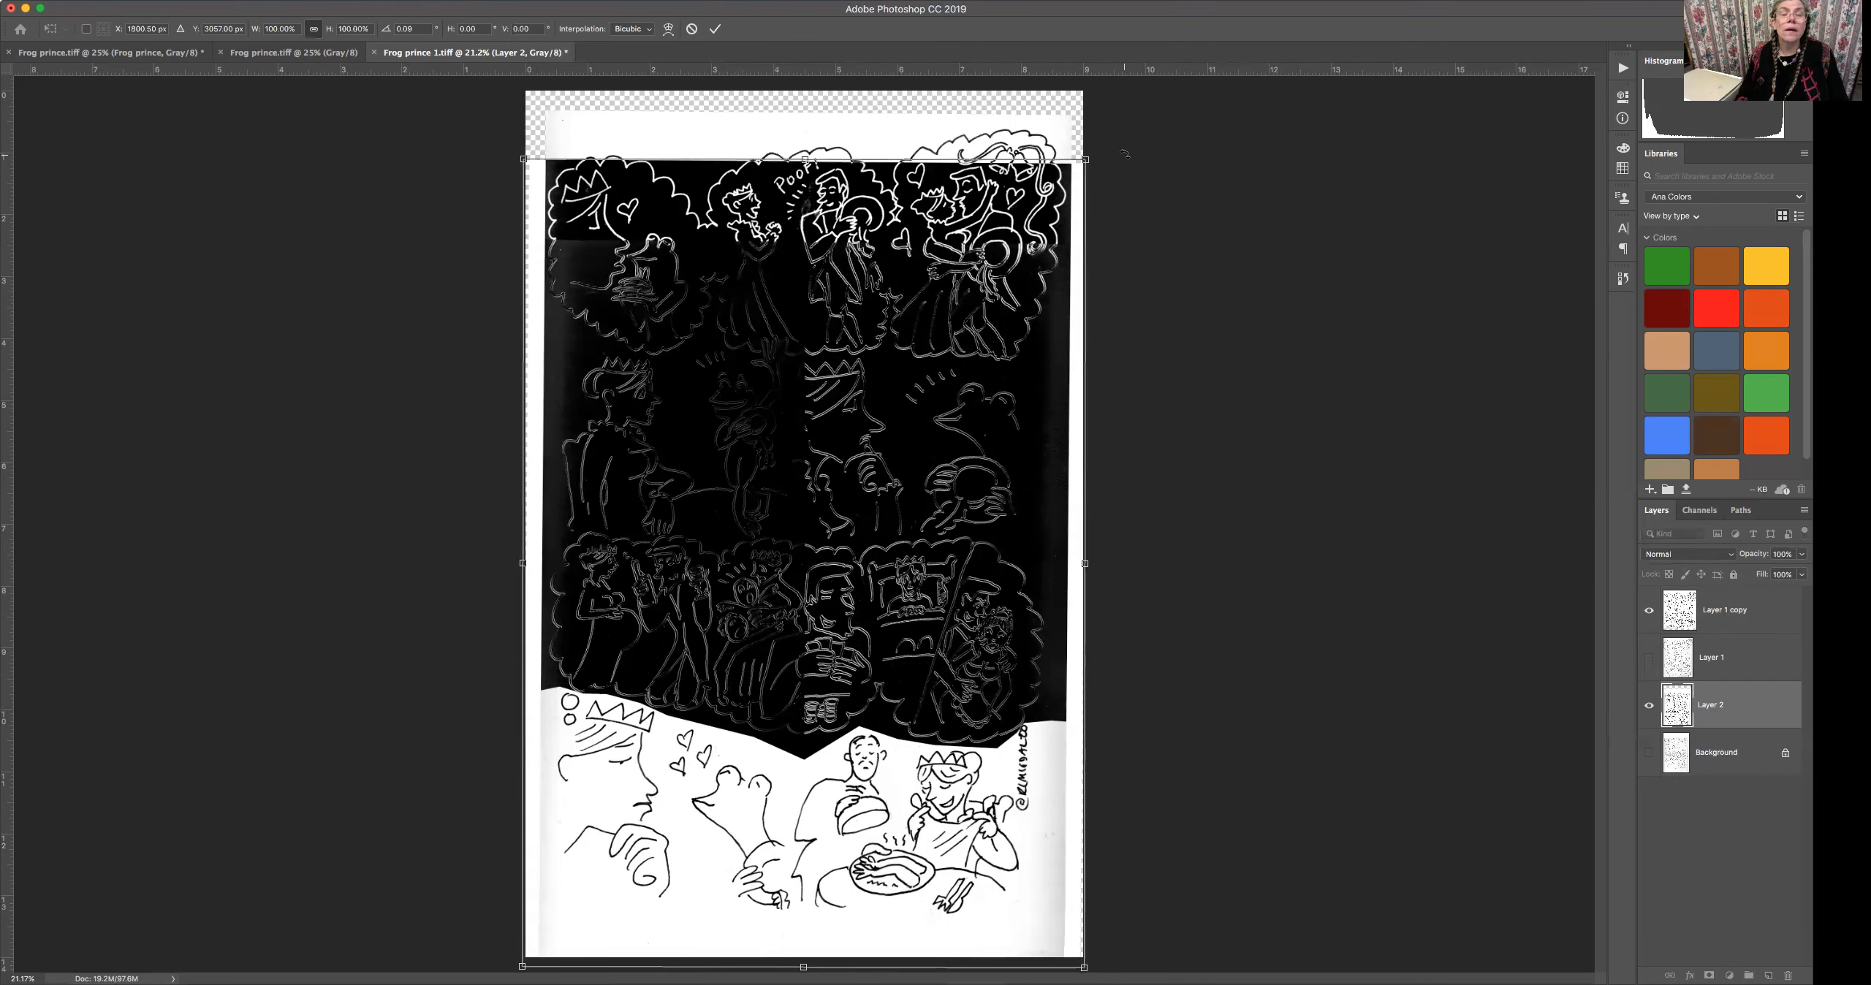
key(Return)
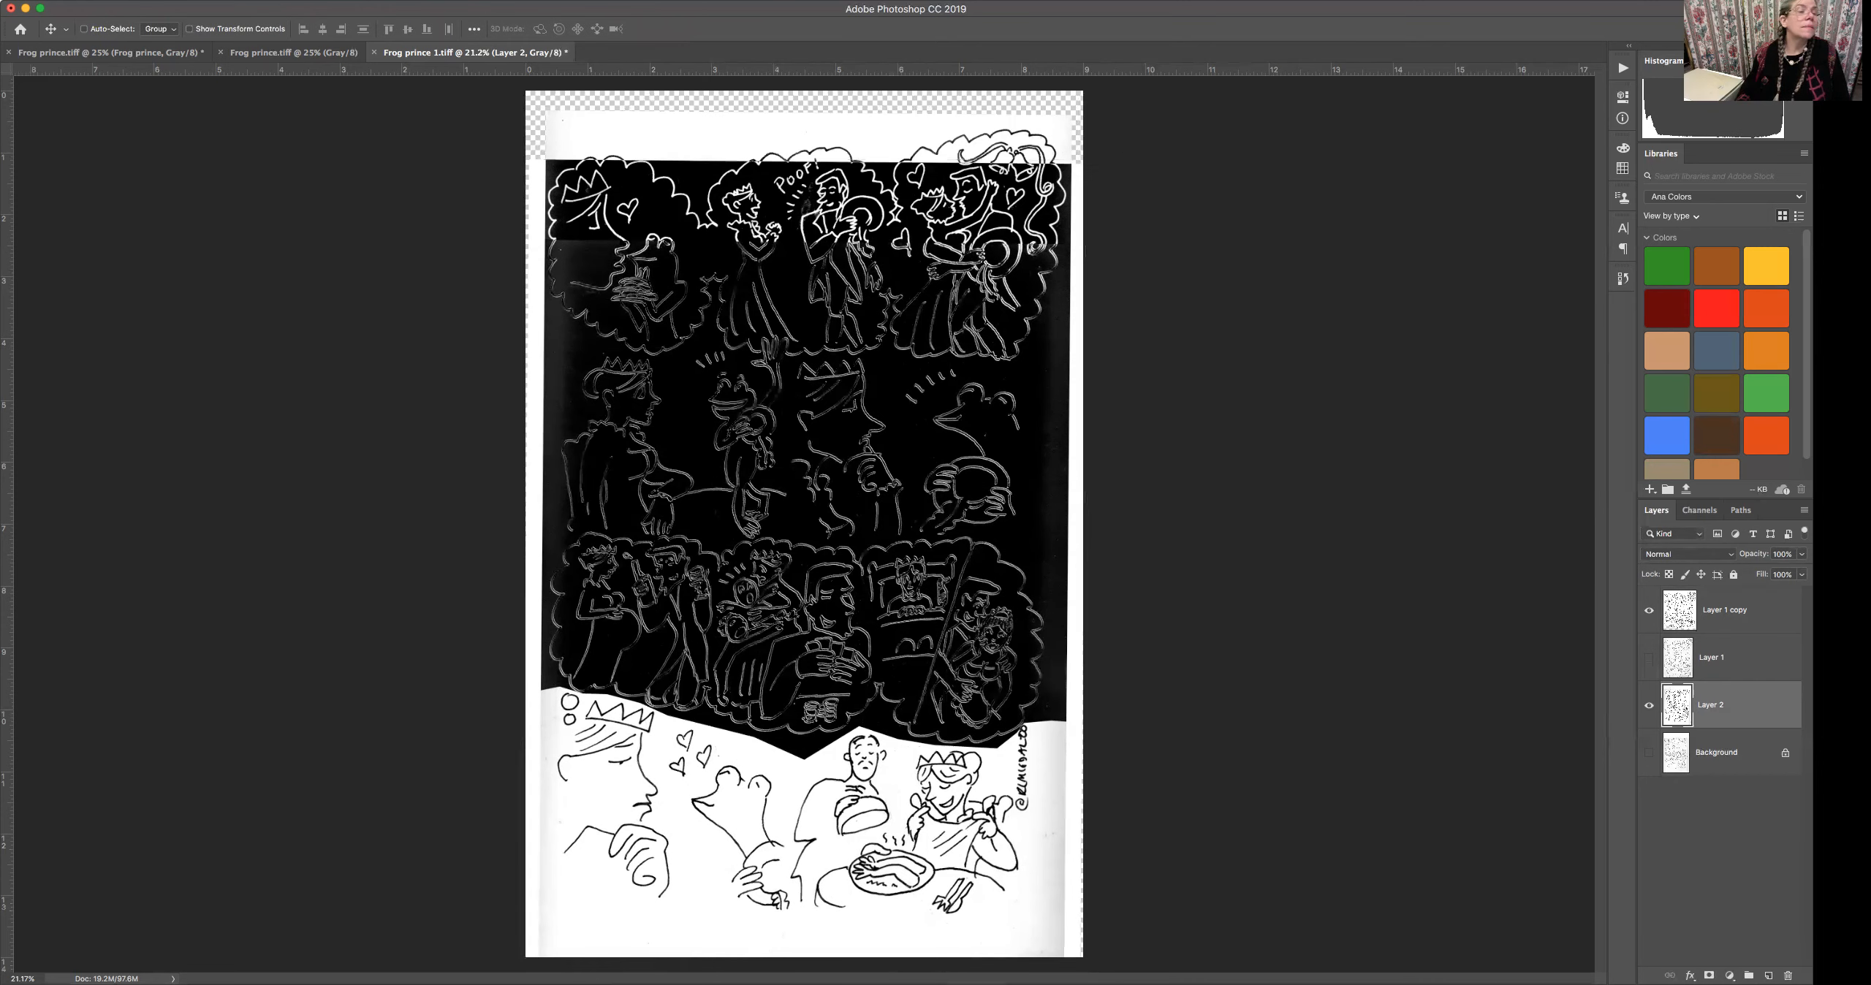
Nudge Layer 2 to tighten its overlap with Layer 1 copy across the third row of thought bubbles.
key(z)
drag(627, 658, 689, 673)
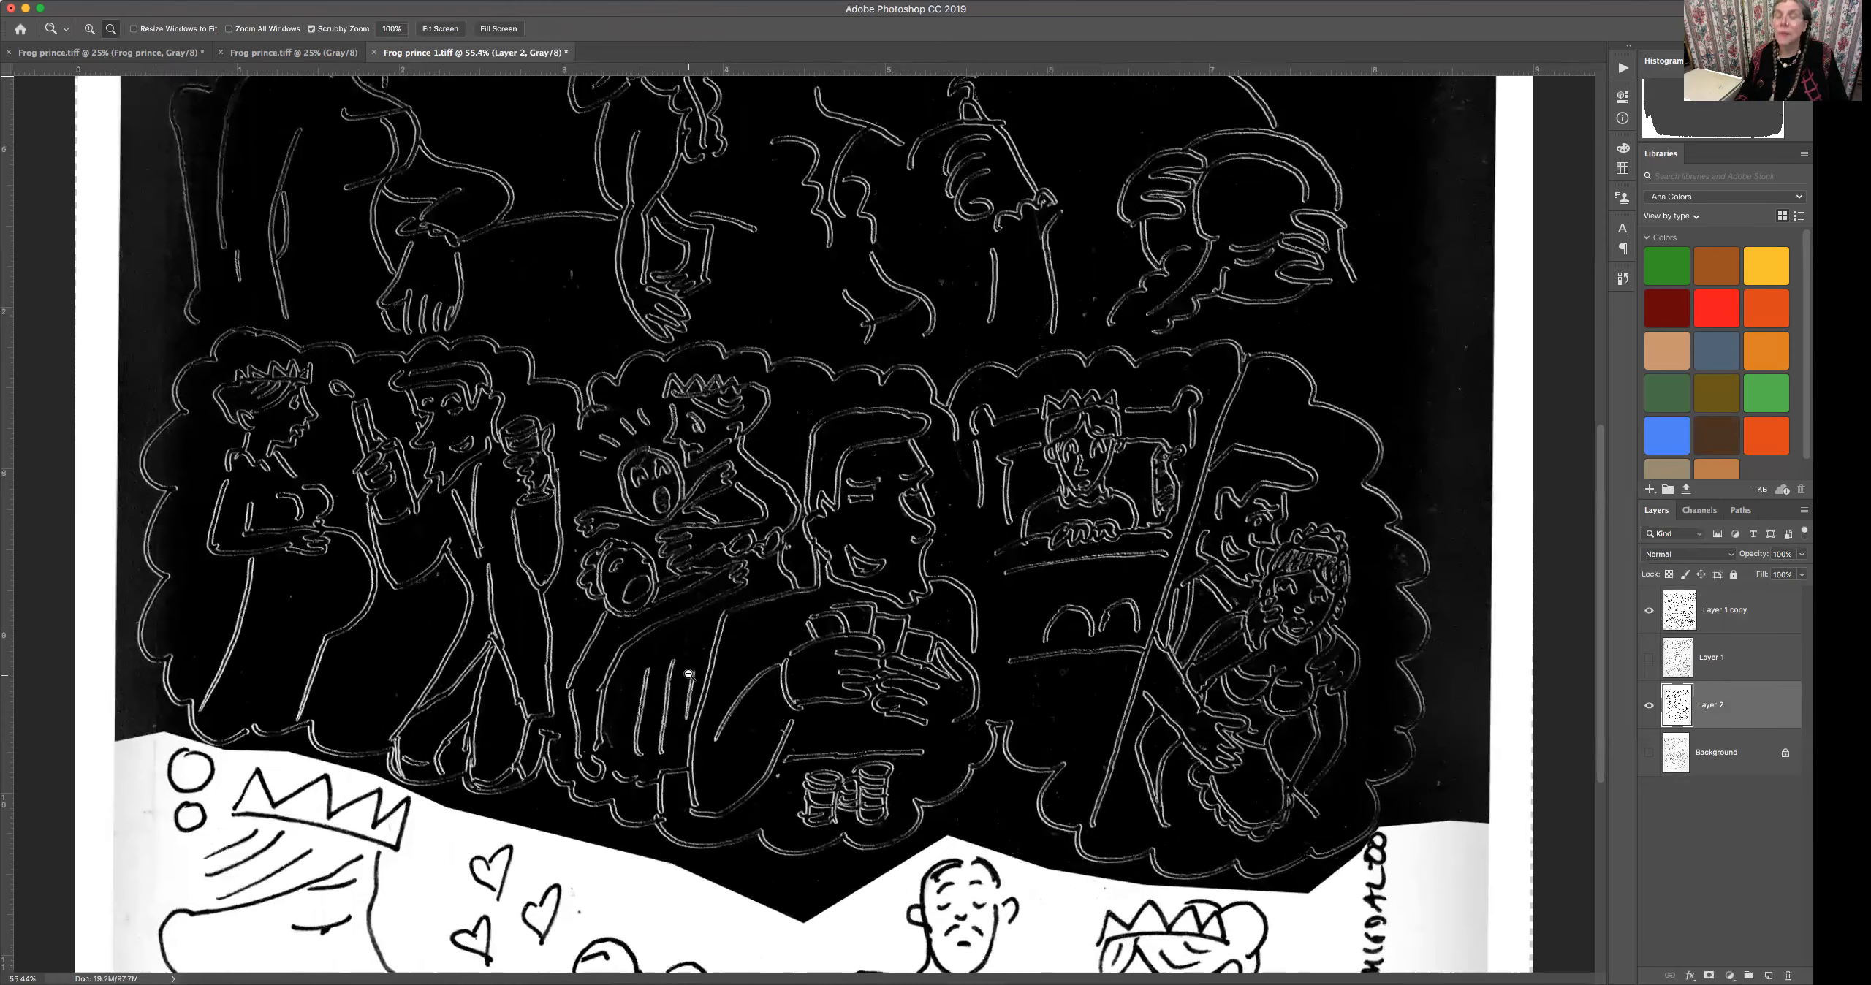
key(v)
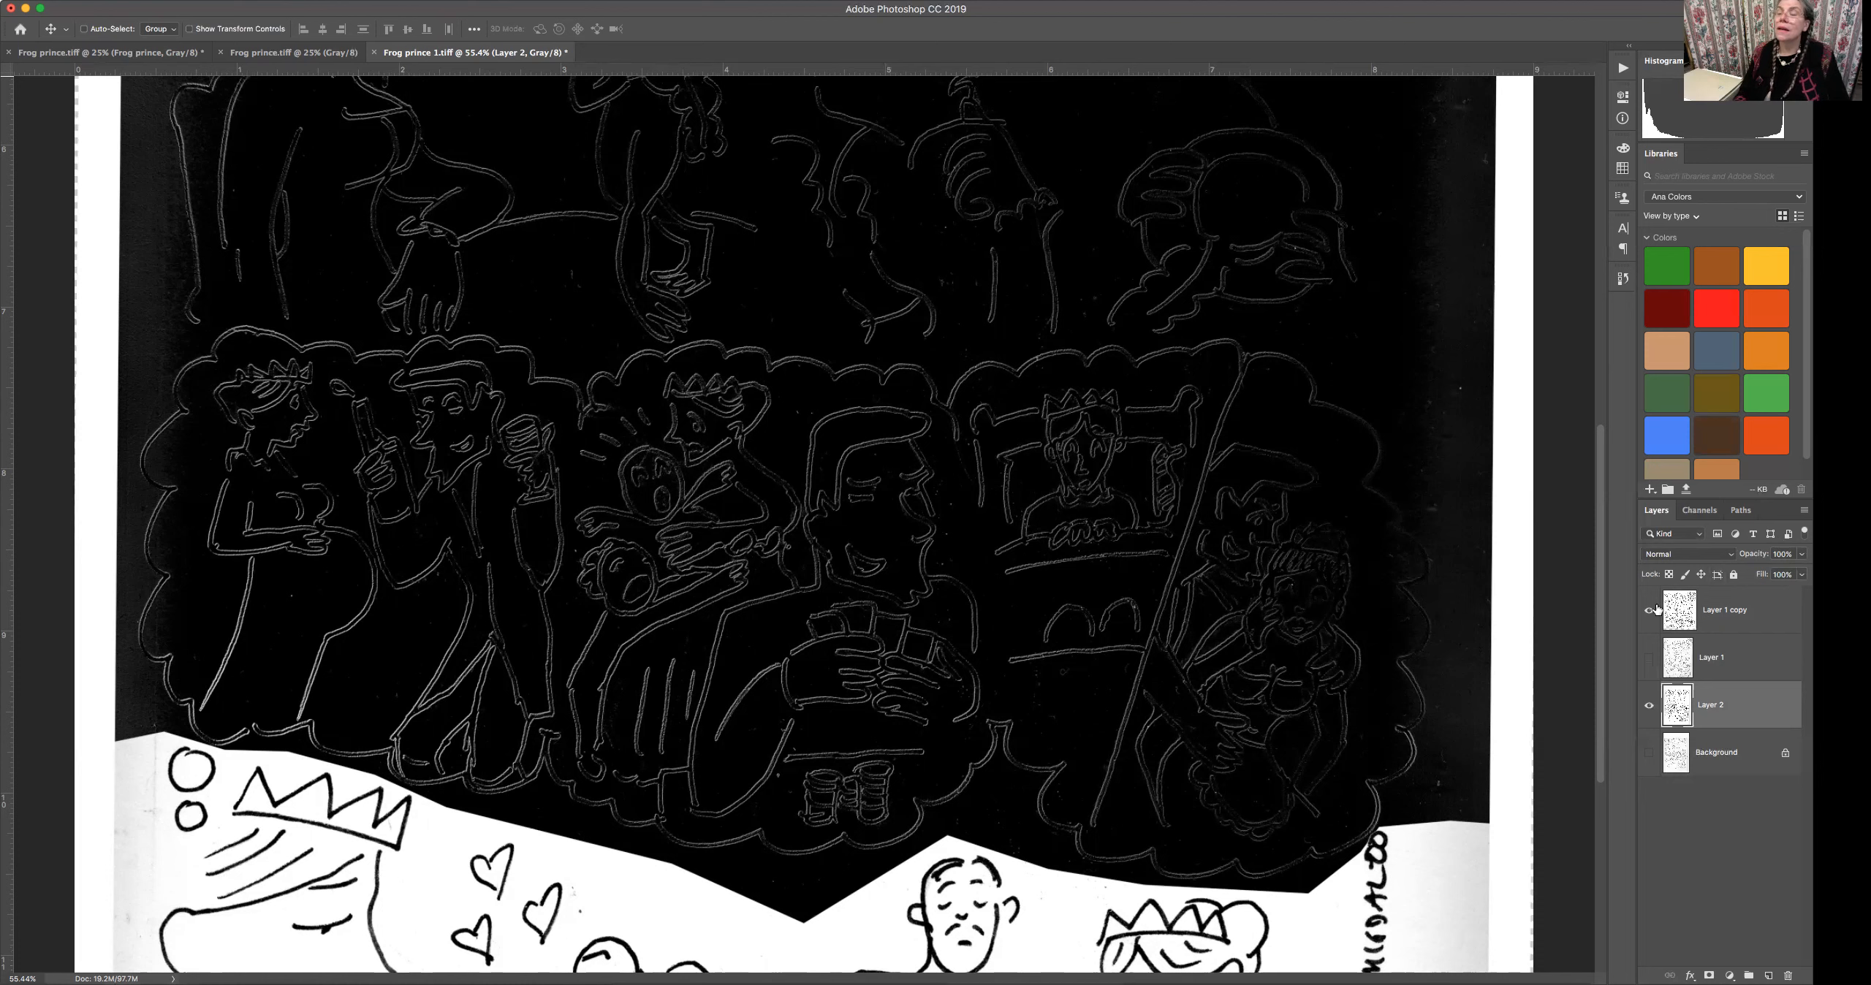
Set Layer 1 copy's blend mode to Normal.
click(1769, 602)
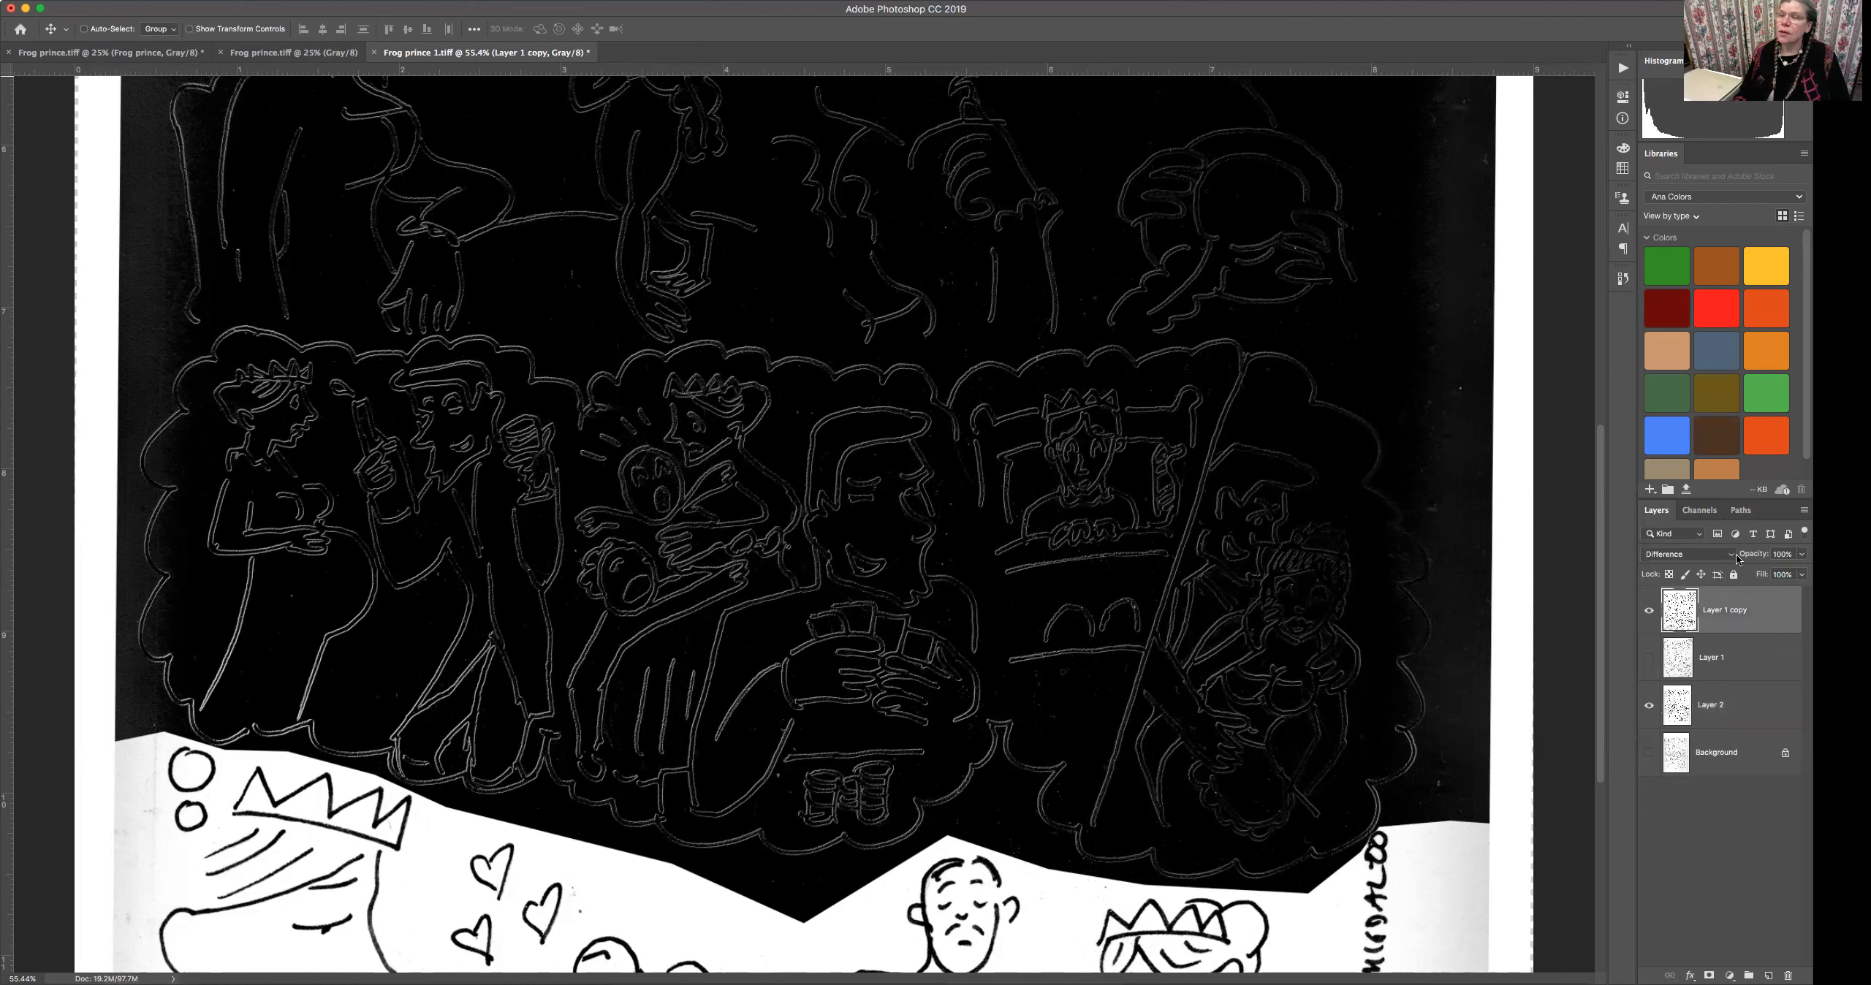
click(1739, 557)
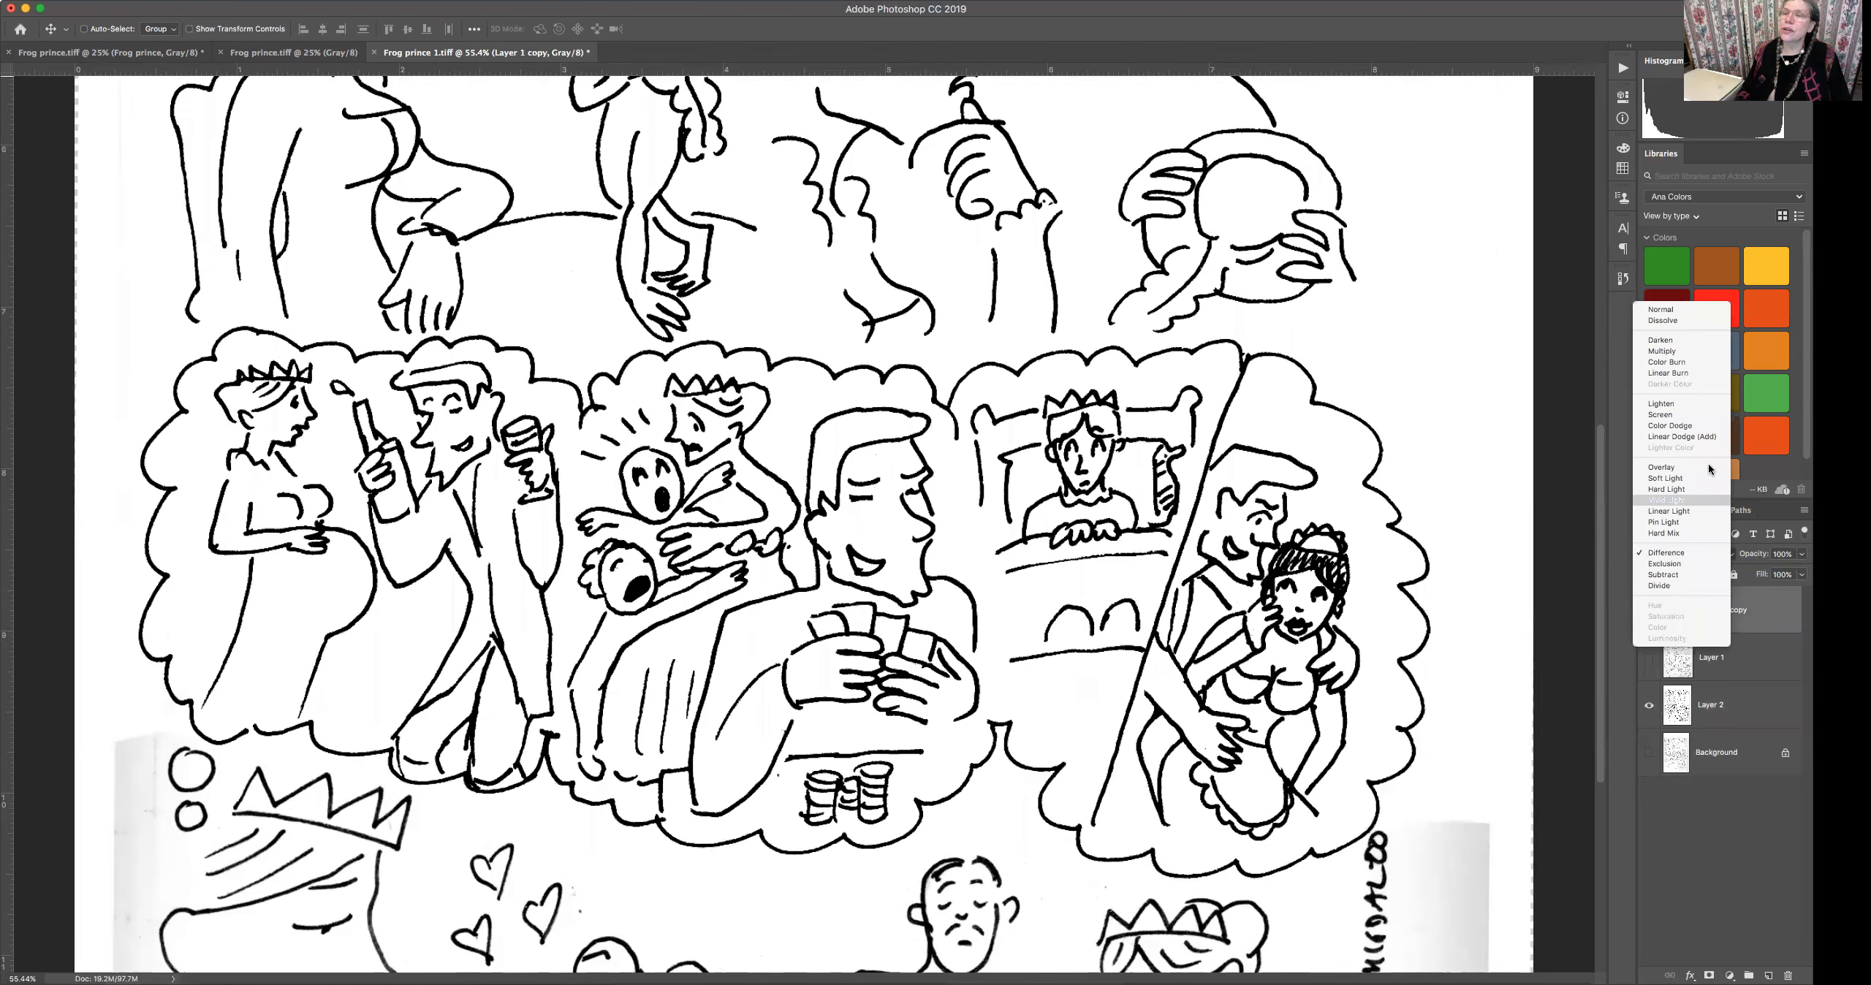
click(1684, 307)
Toggle Layer 1 copy's visibility over the whole page to check how well it lines up with Layer 2.
key(super+0)
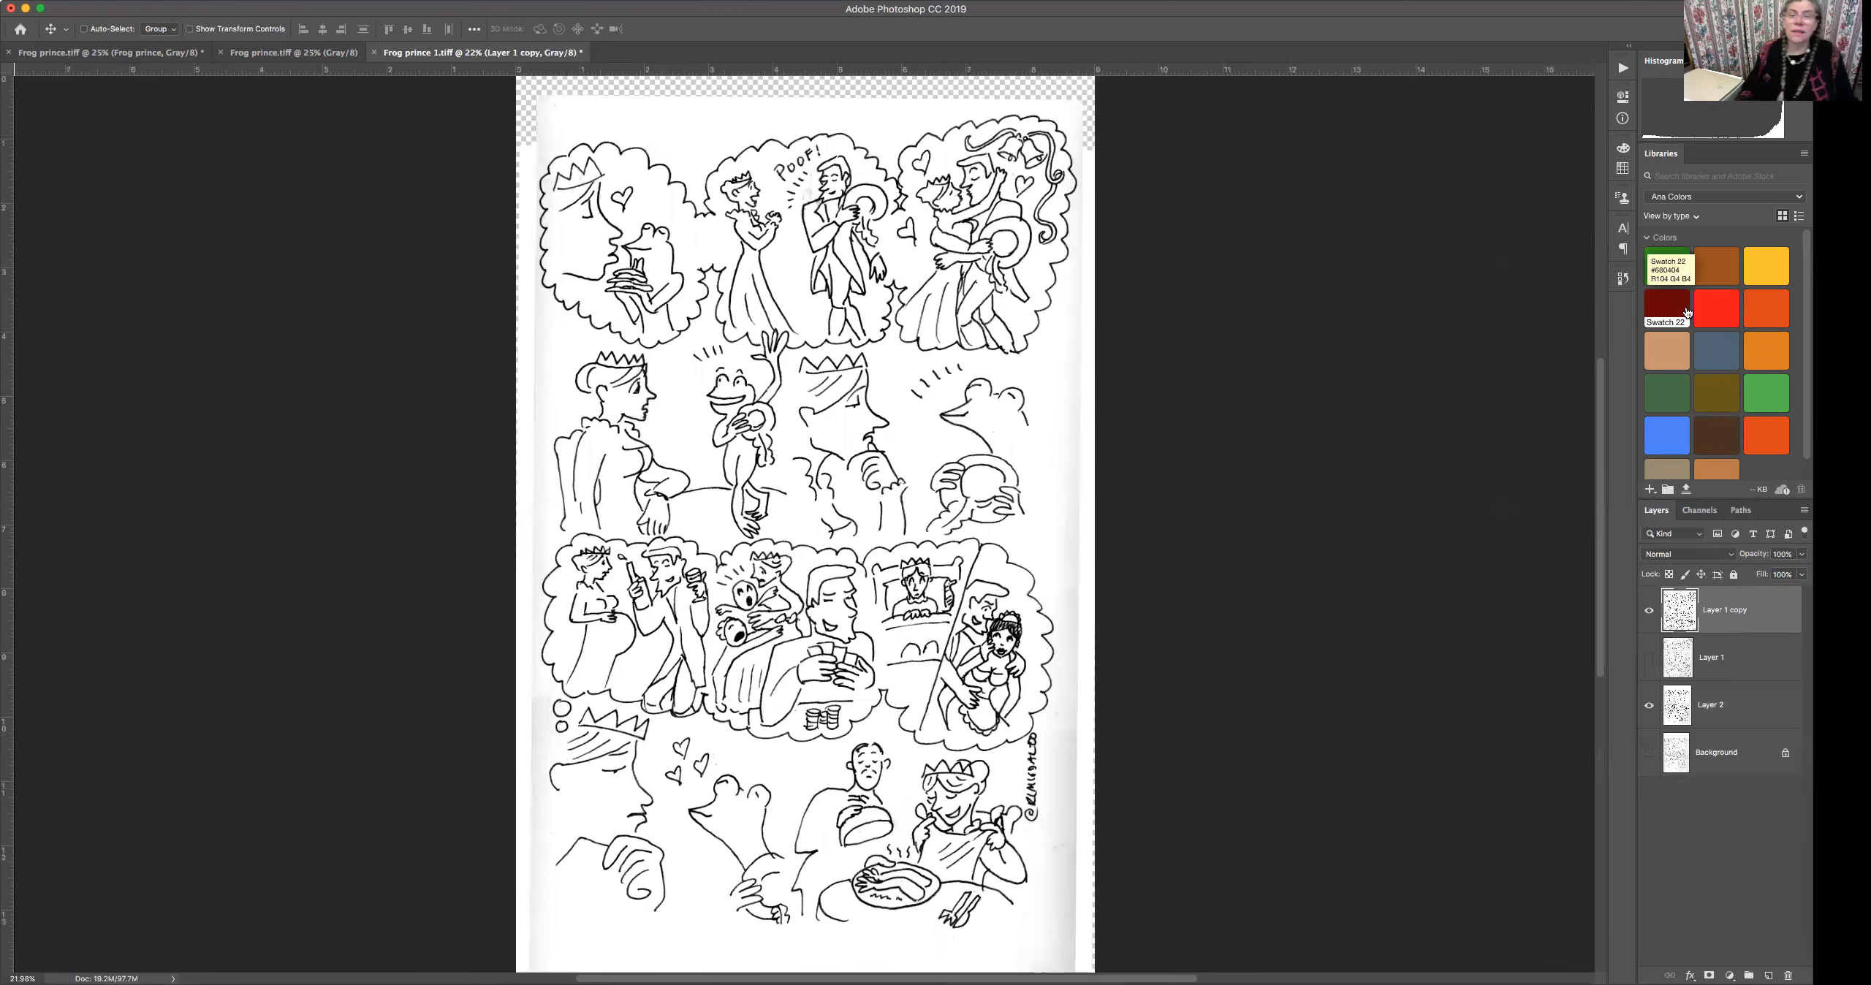
click(1649, 611)
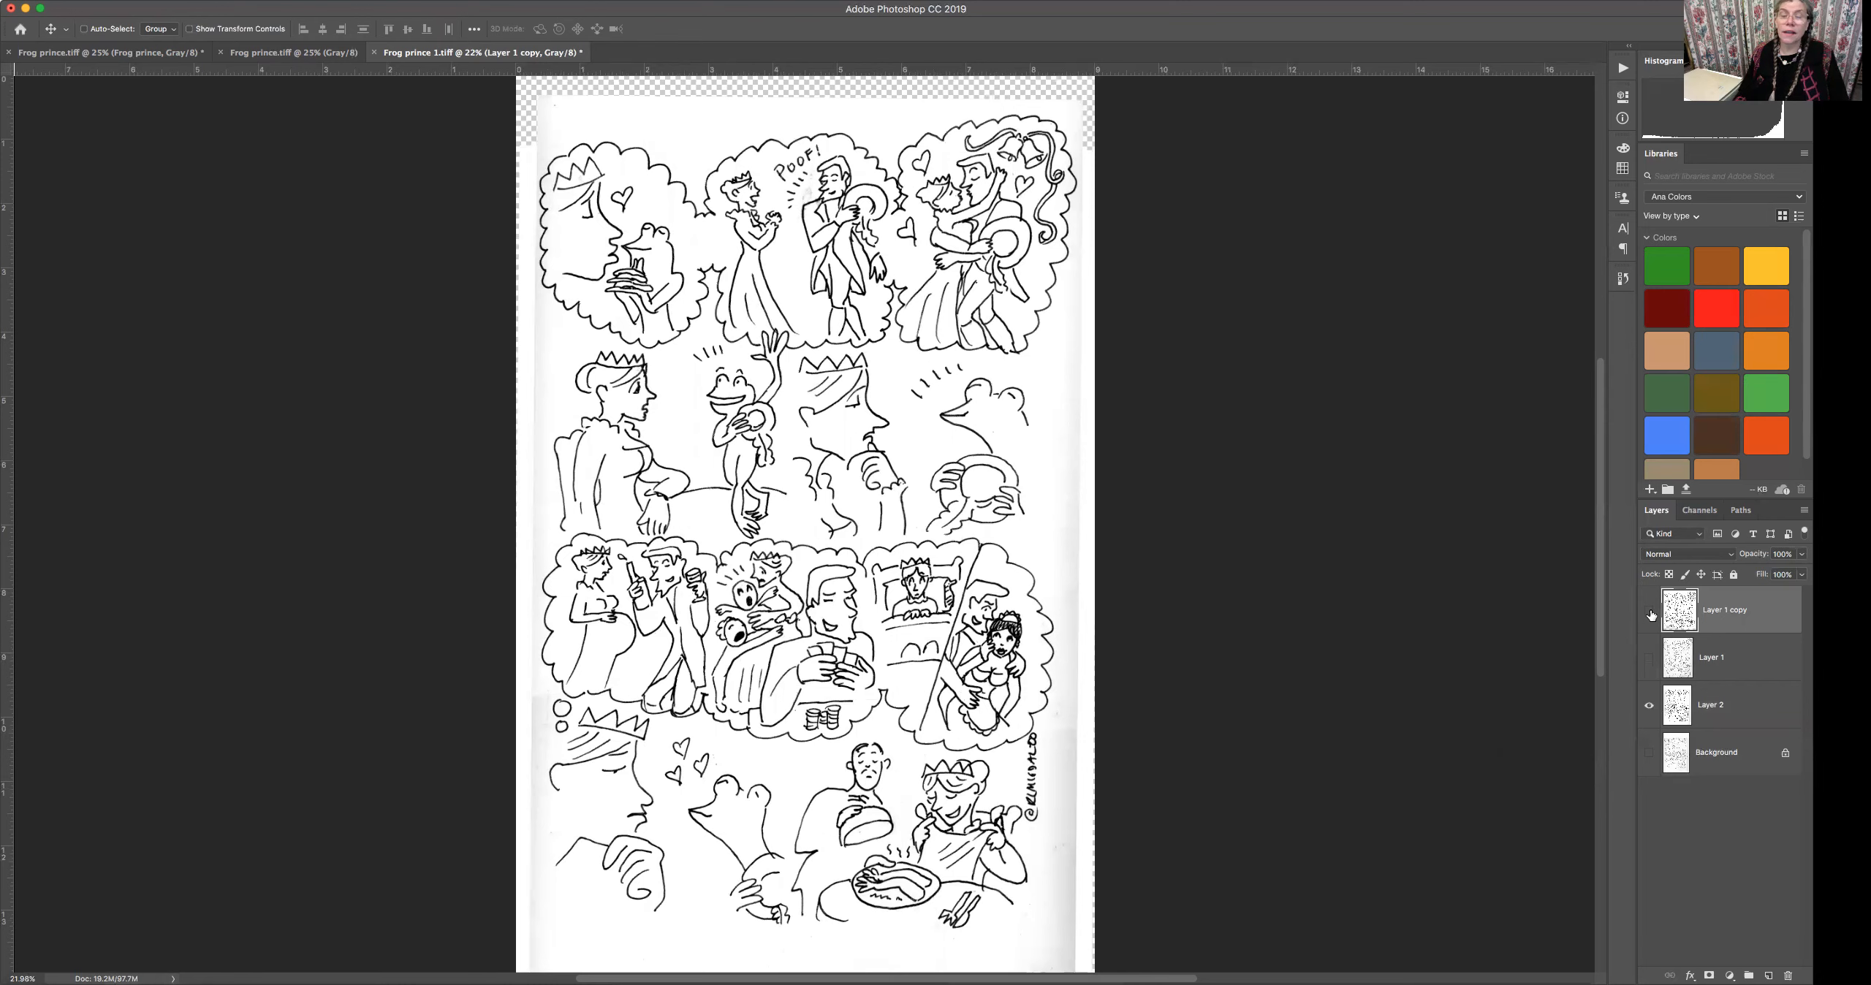
click(1649, 611)
click(1649, 611)
click(1649, 611)
click(1649, 611)
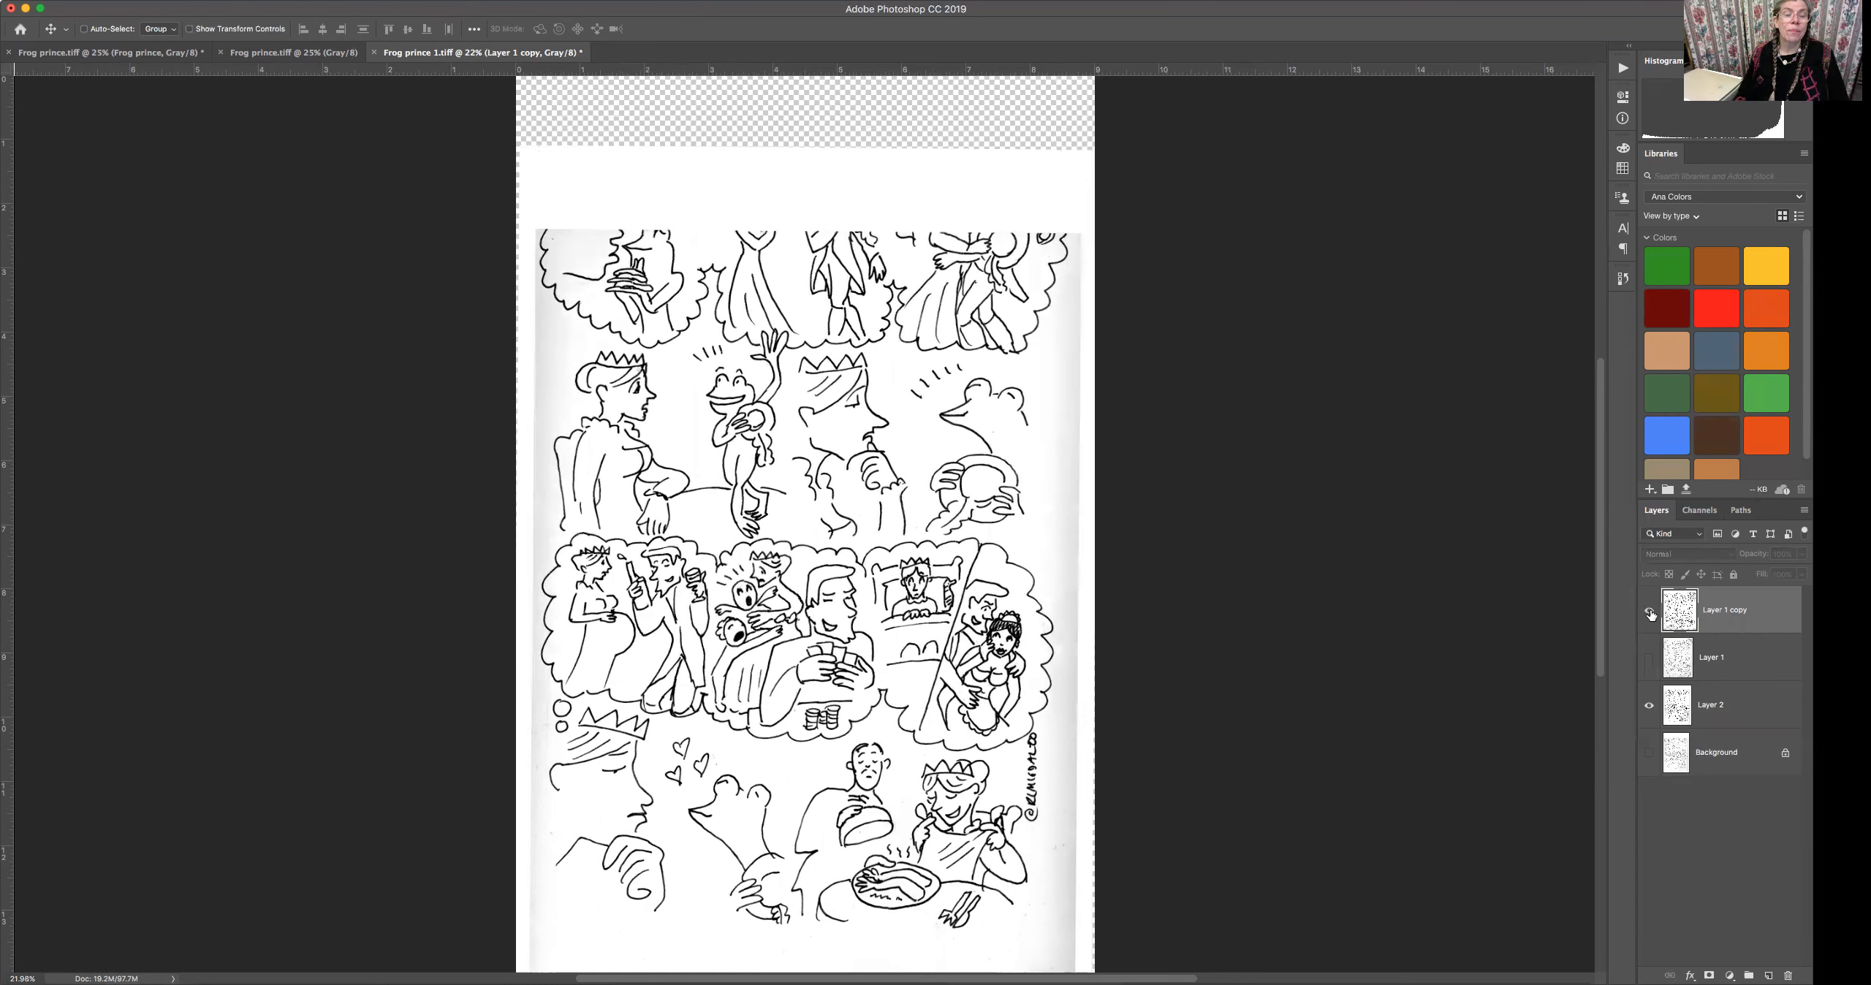
click(1649, 611)
Inspect the grey paper edge around the signature up close and hide Layer 1 copy.
key(z)
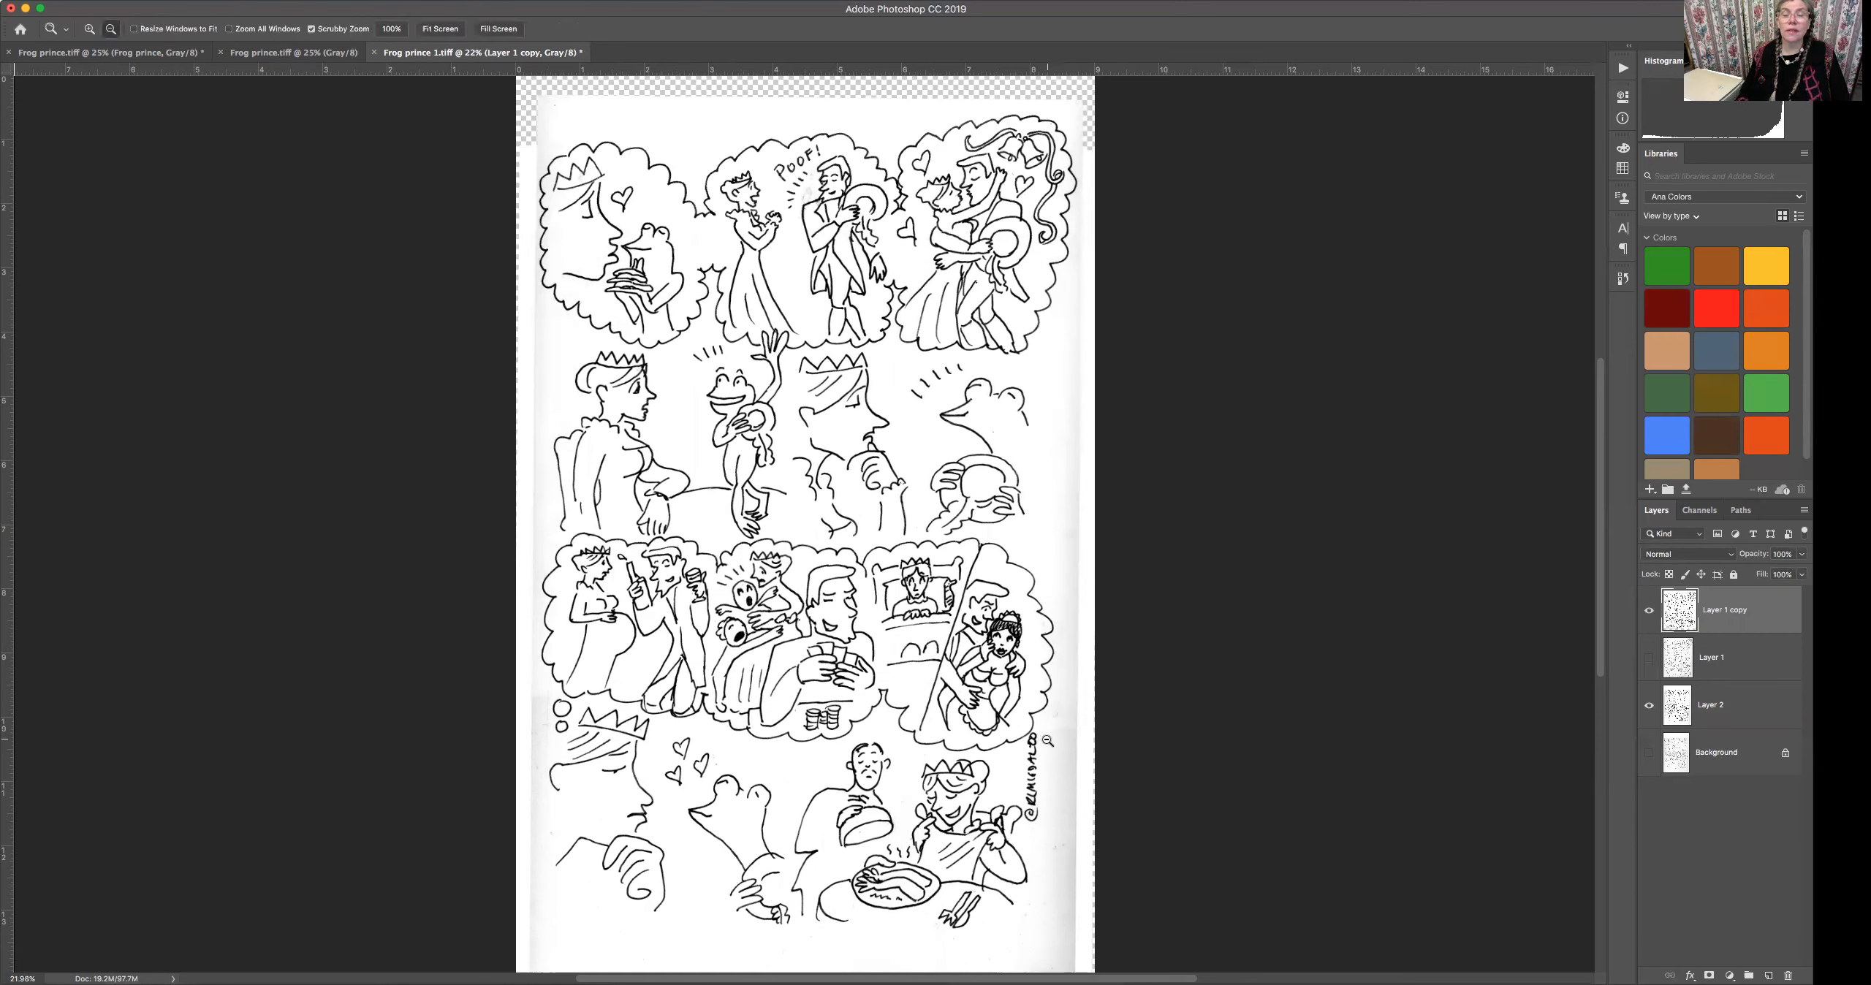
drag(1048, 741, 1127, 761)
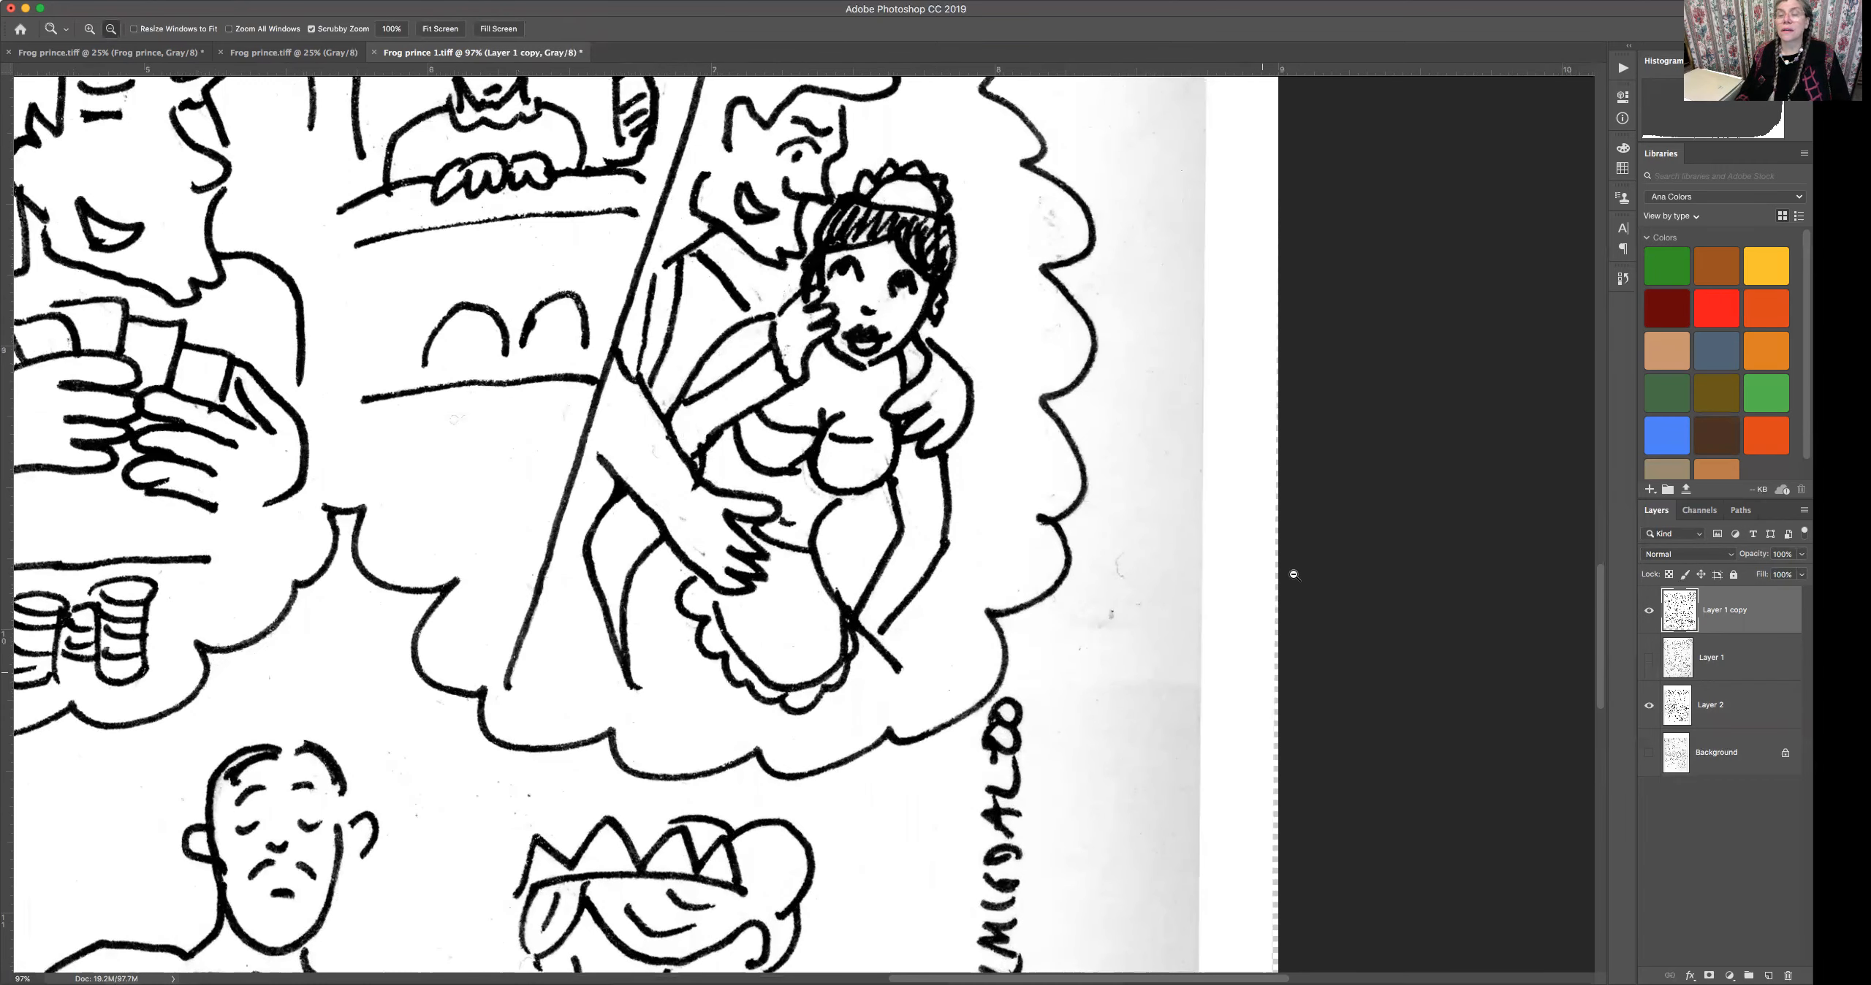
drag(1597, 598, 1593, 650)
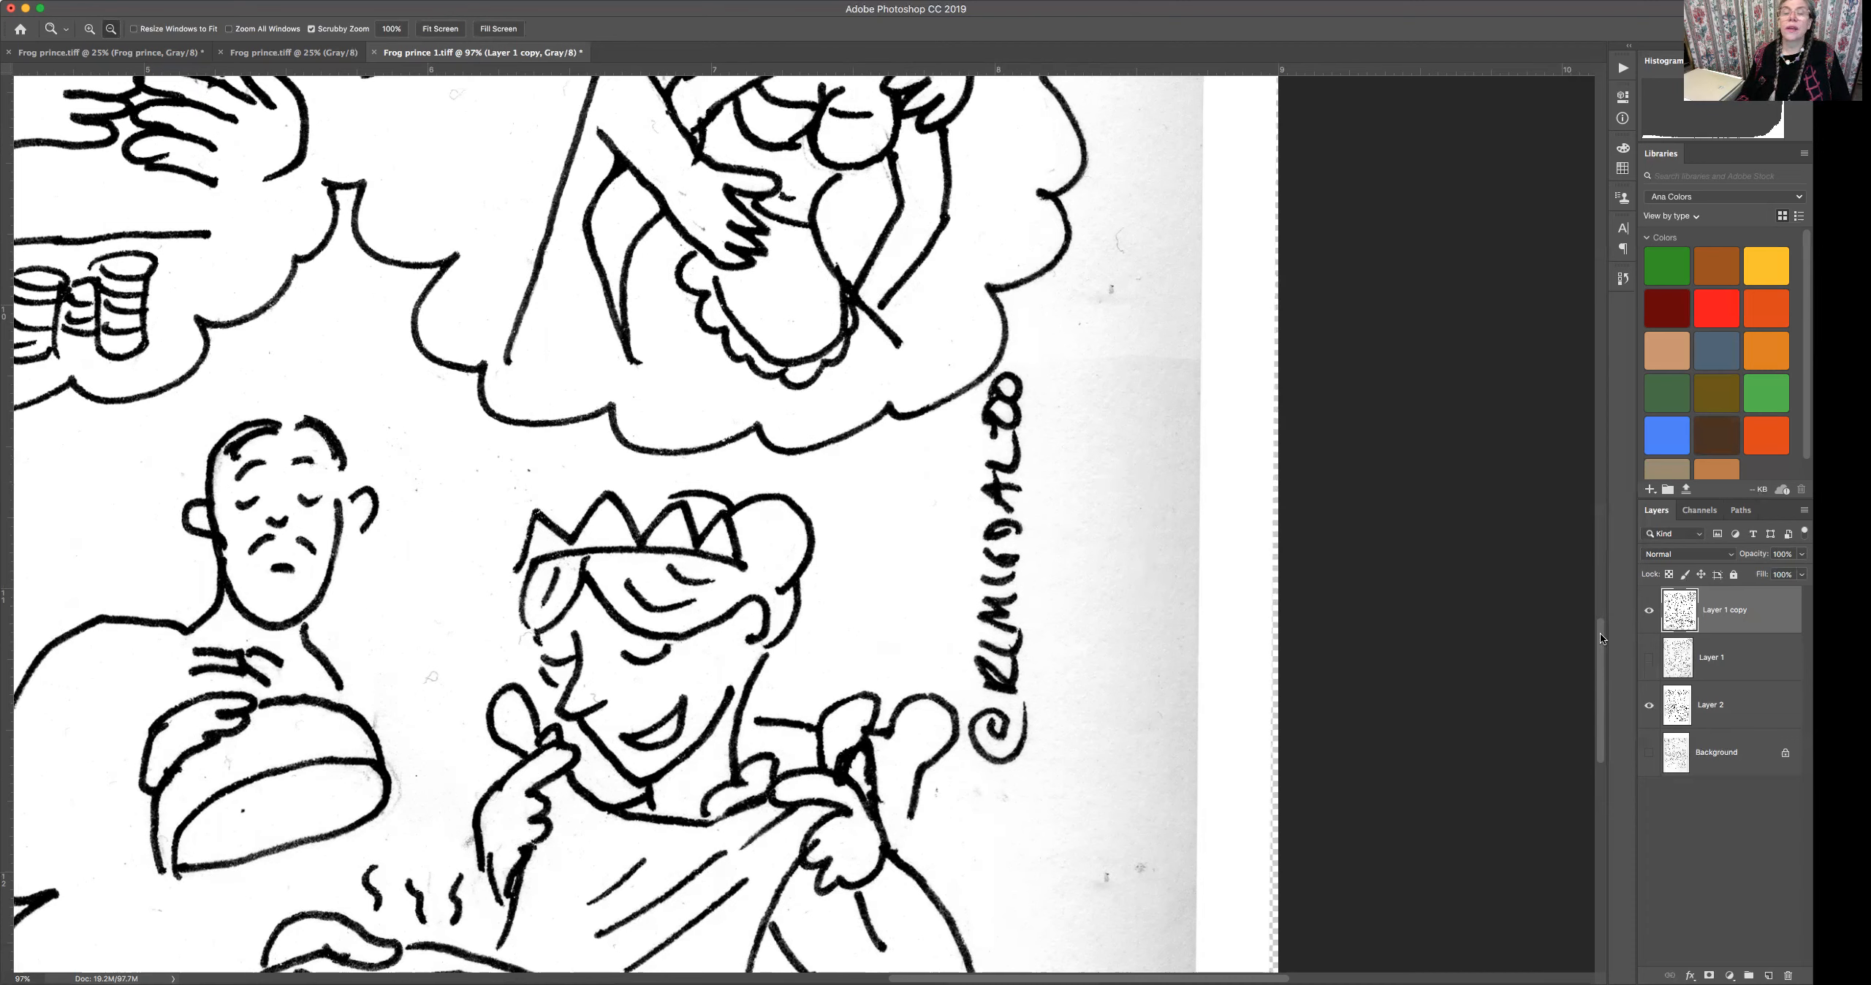
click(1649, 610)
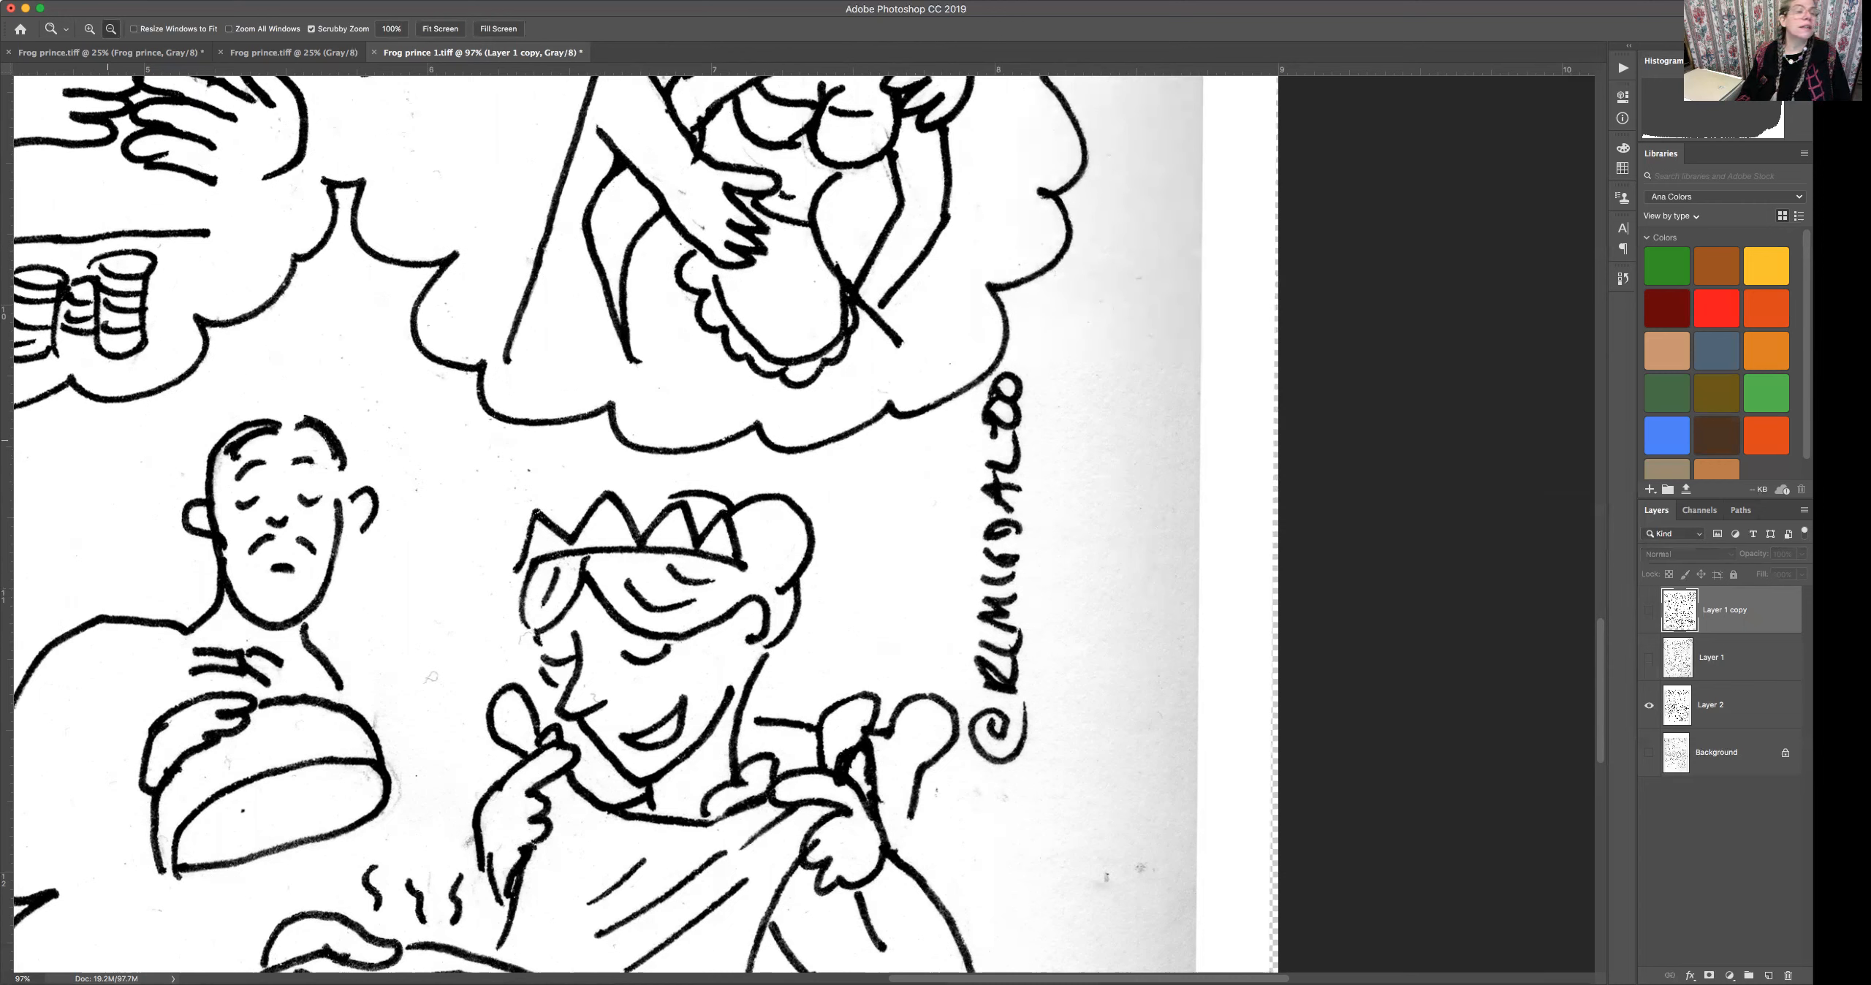
Select the light paper background of Layer 2 with the Magic Wand.
alt+click(665, 414)
alt+click(665, 415)
alt+click(664, 414)
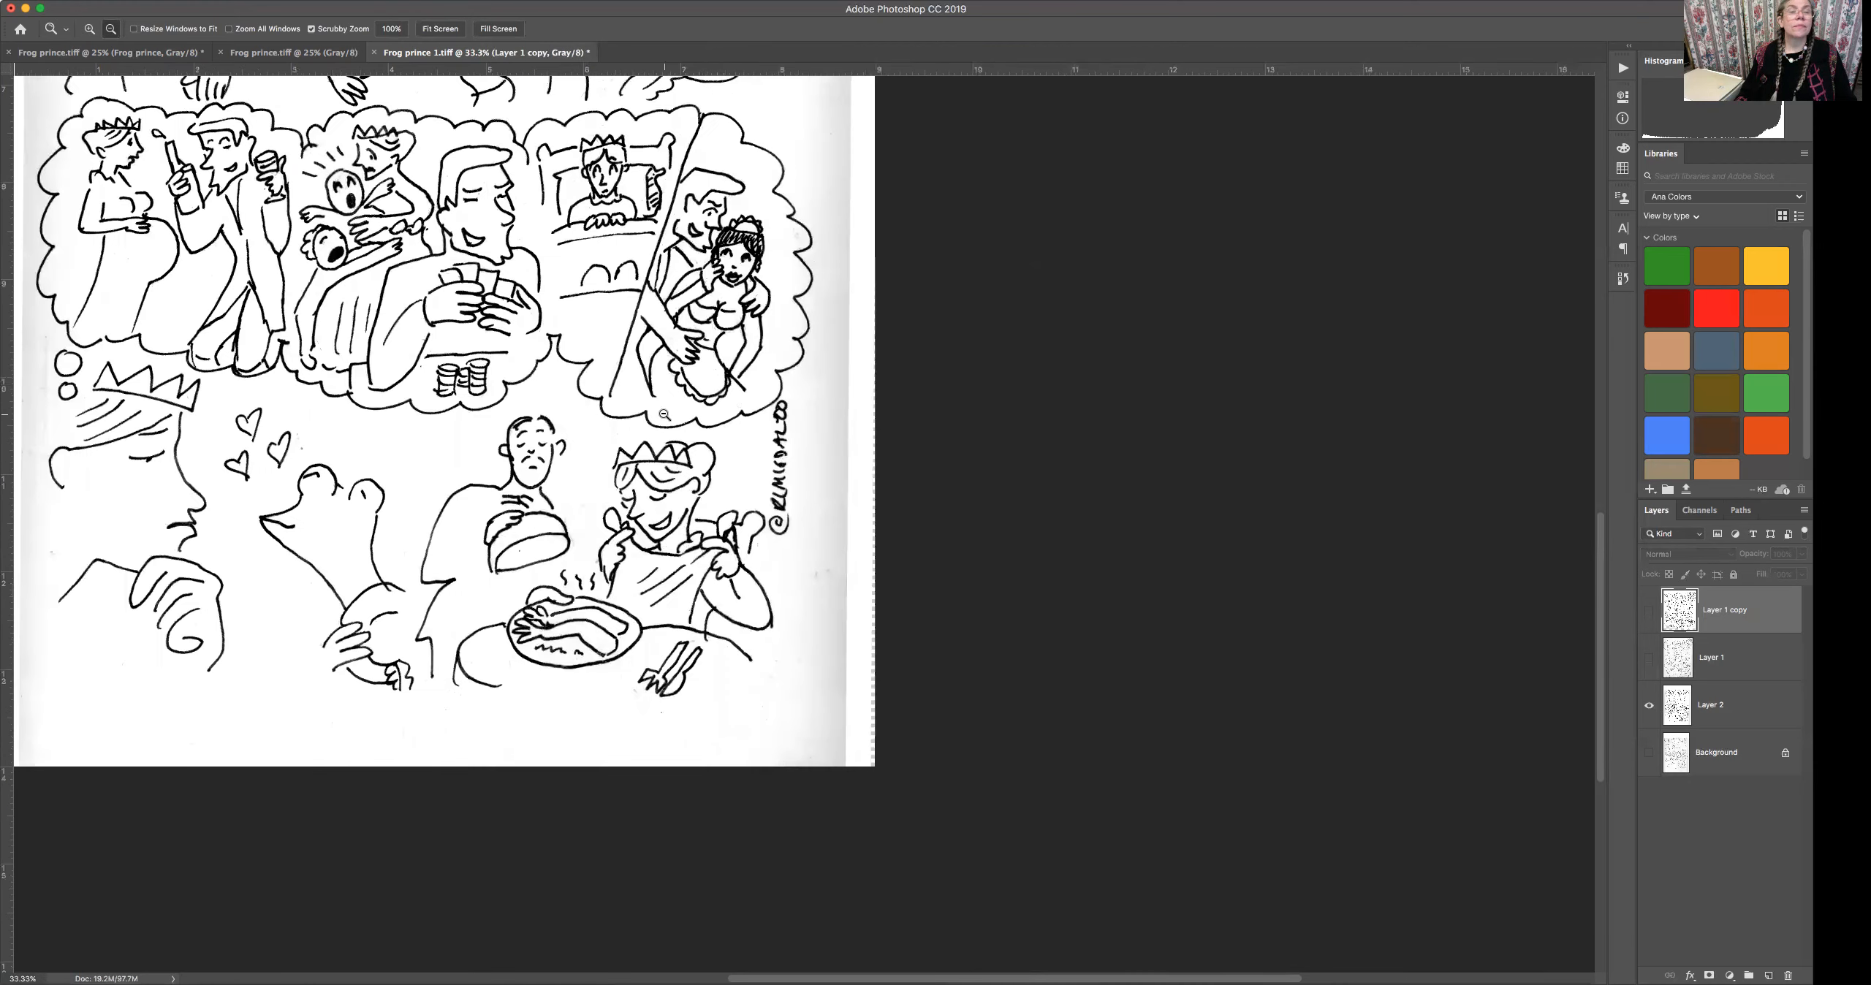
alt+click(664, 415)
drag(1599, 701, 1590, 607)
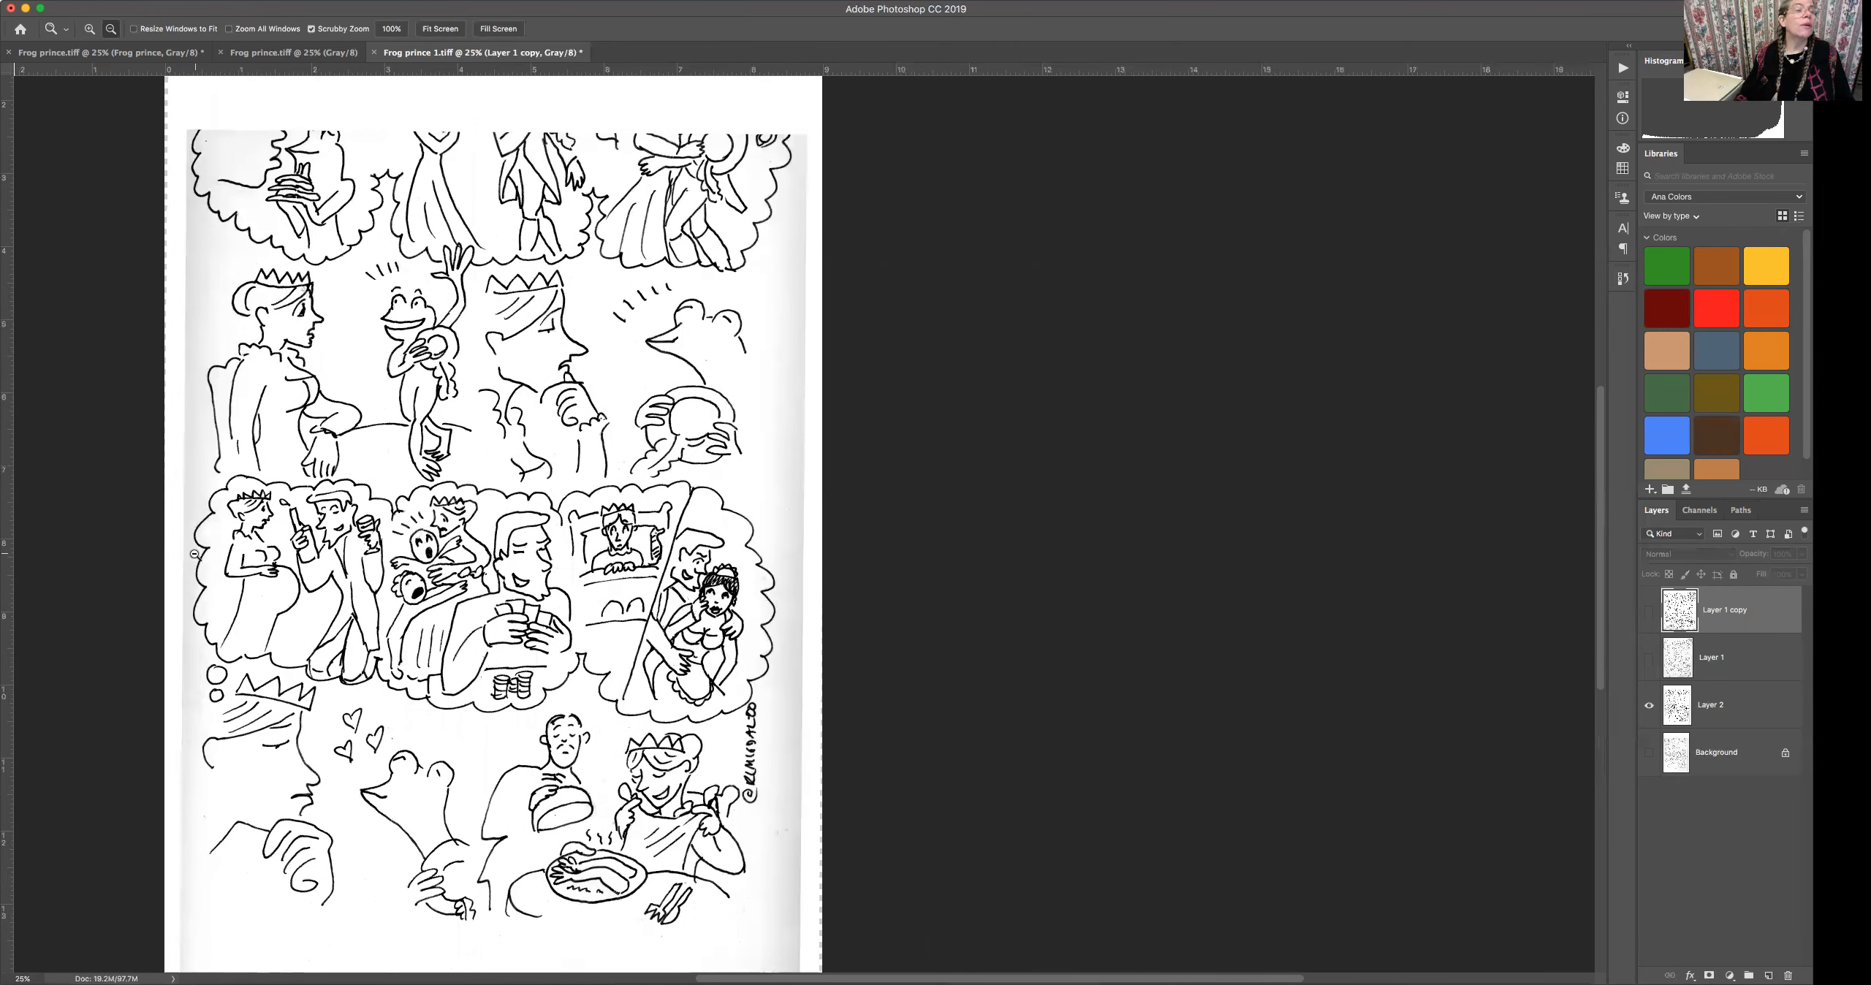
key(w)
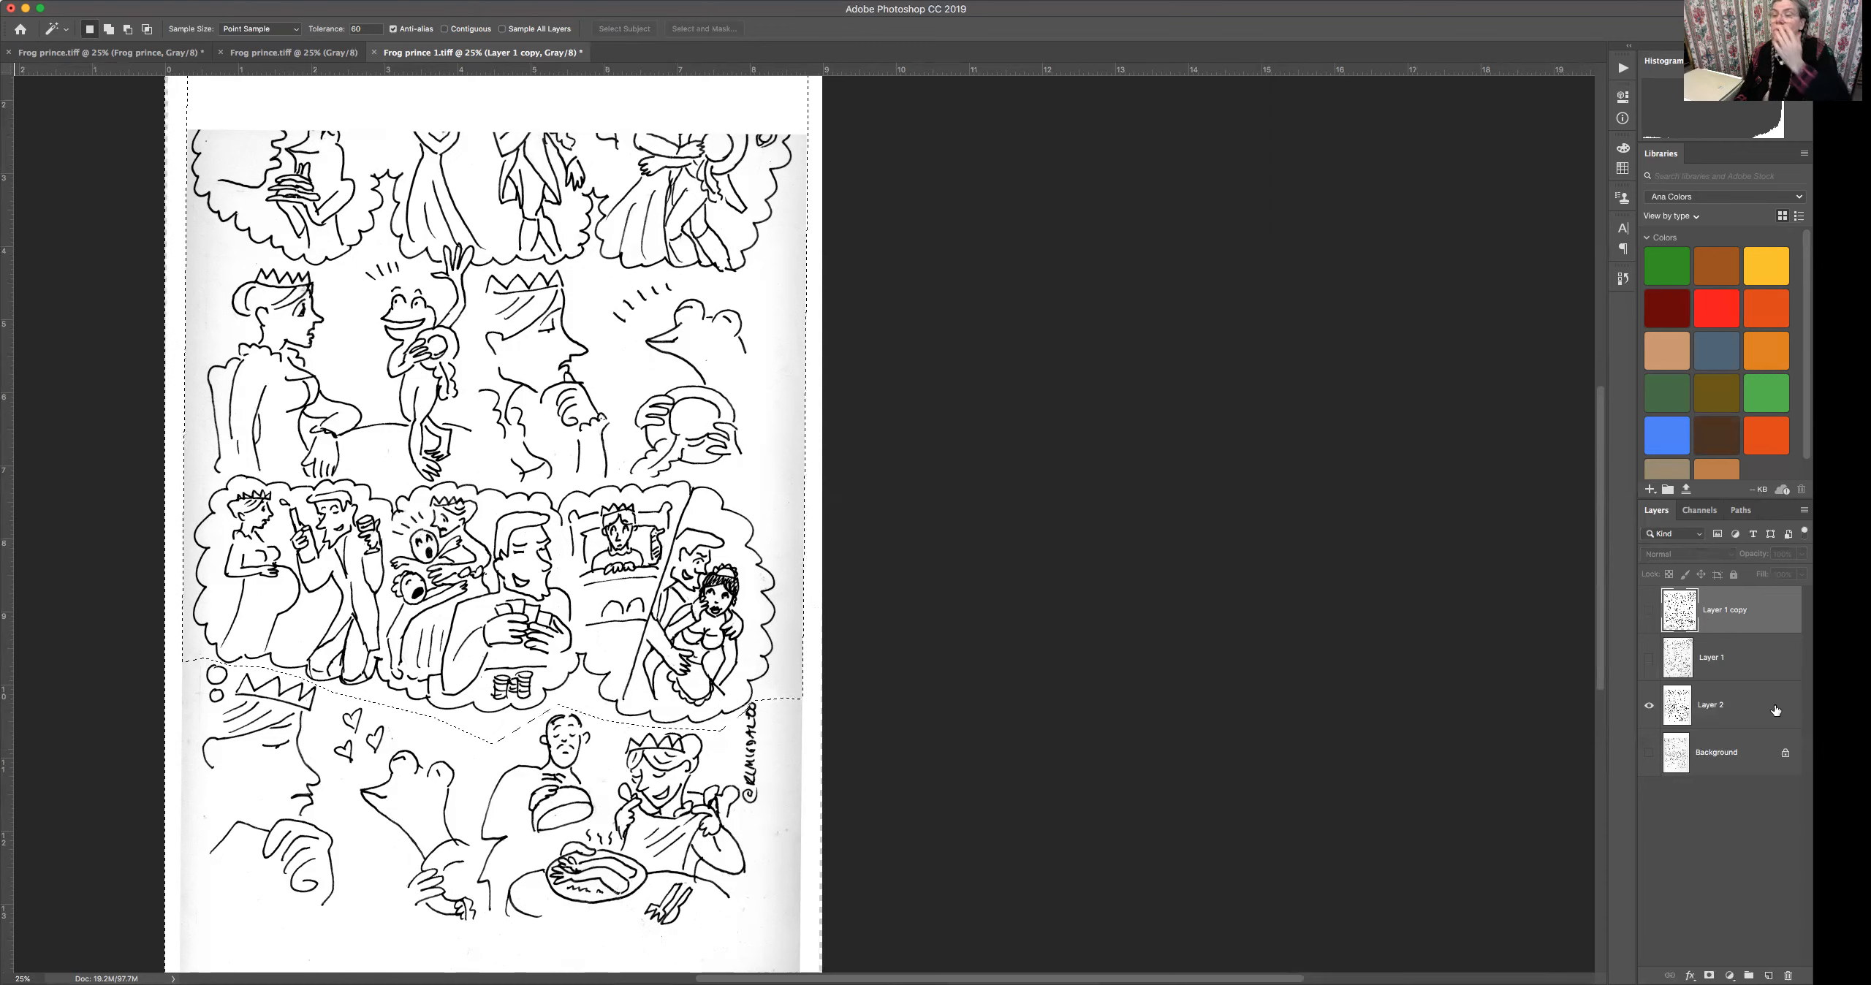
click(1755, 707)
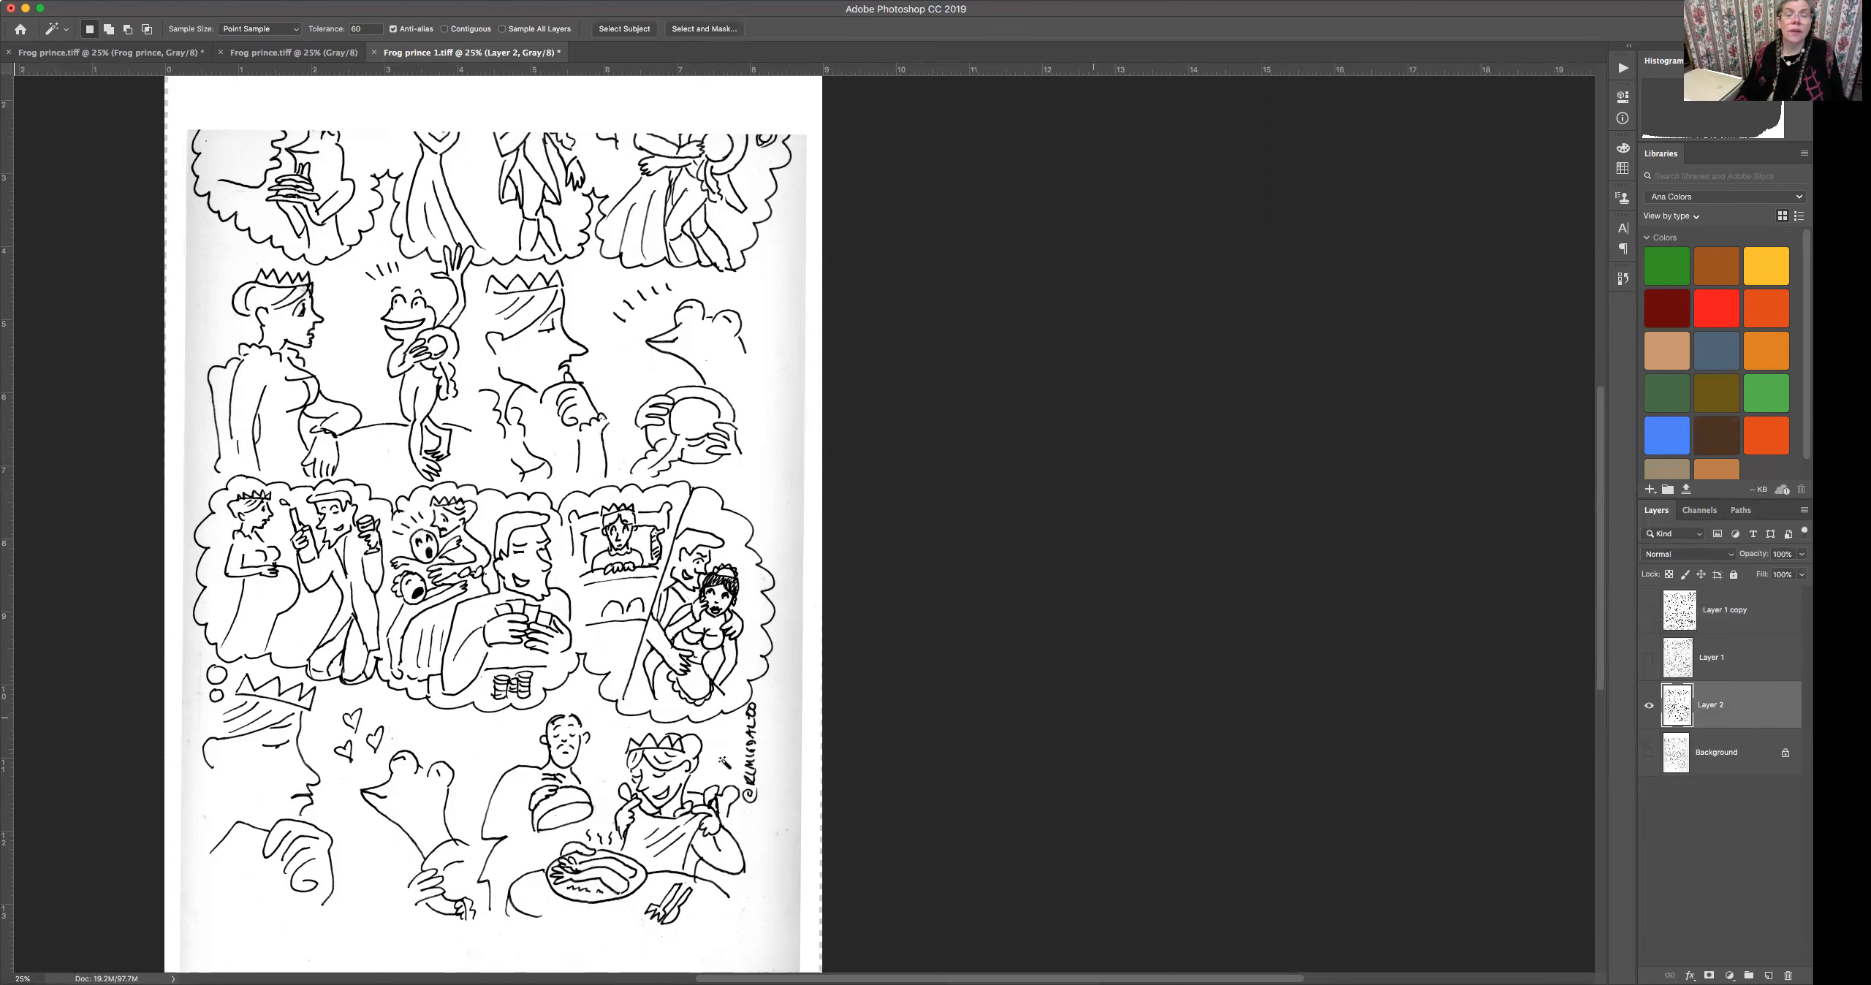
click(797, 749)
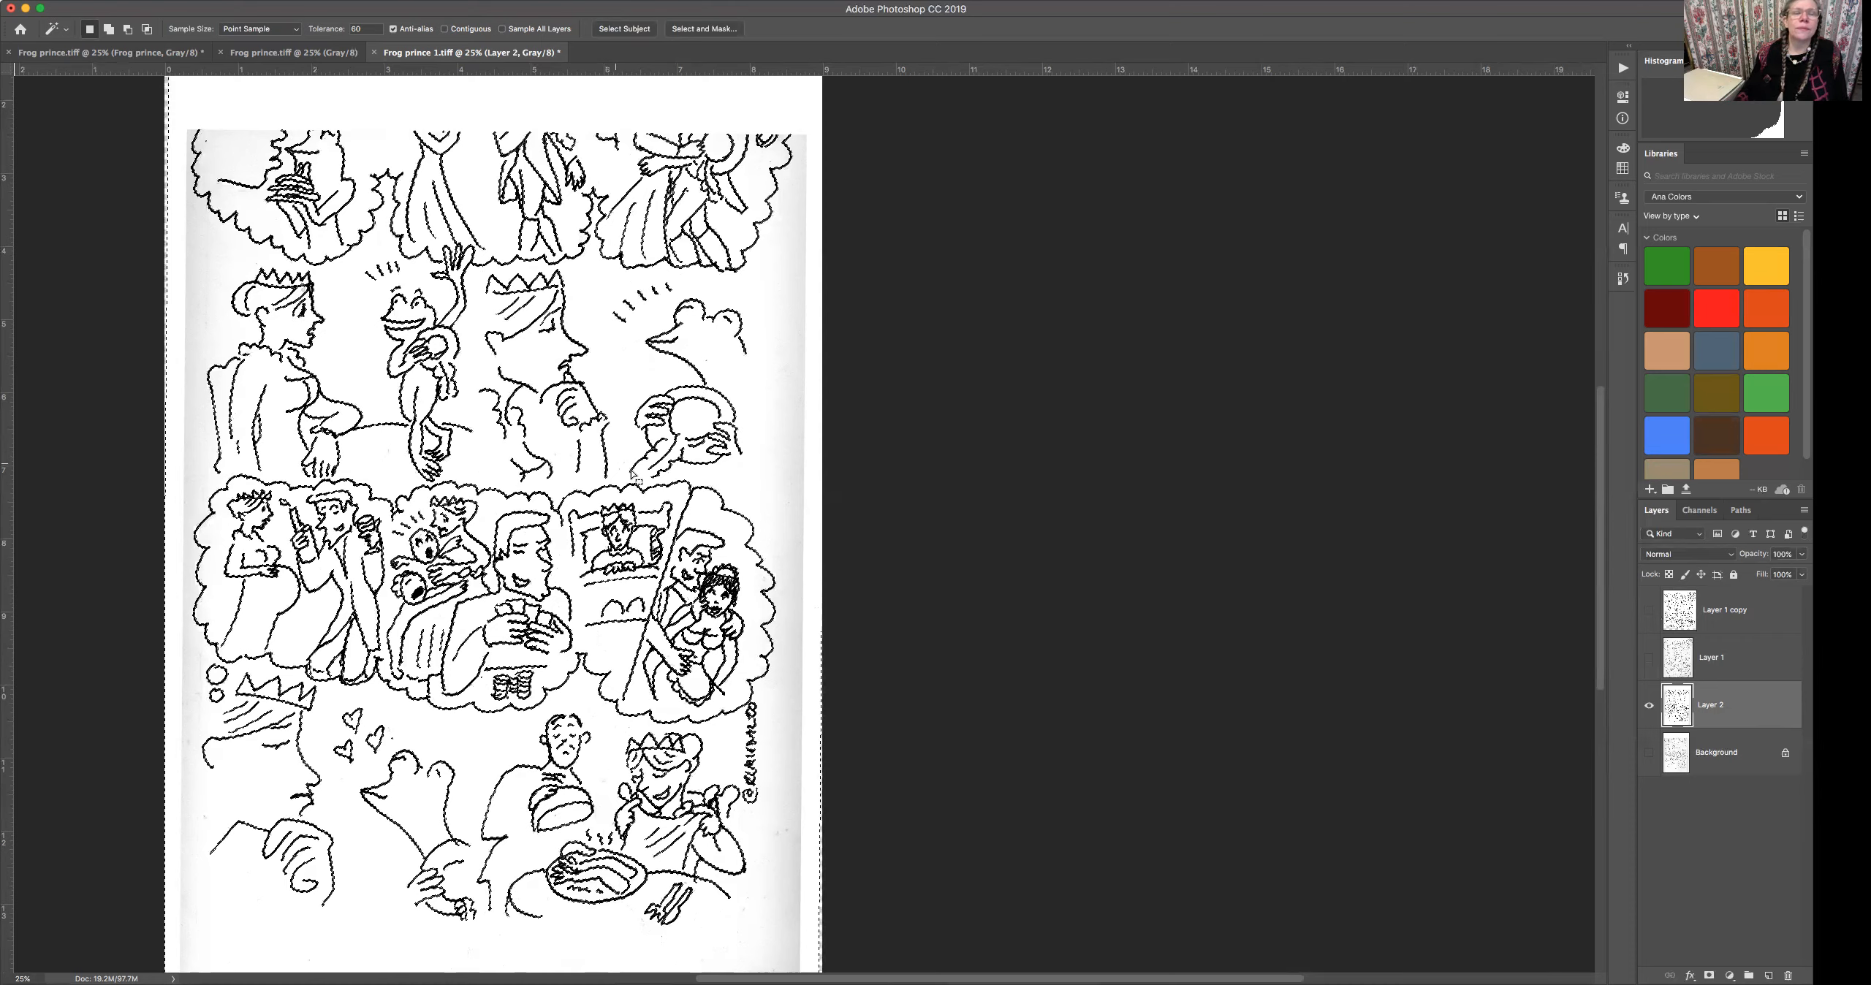
Contract the background selection by 5 pixels.
click(263, 1)
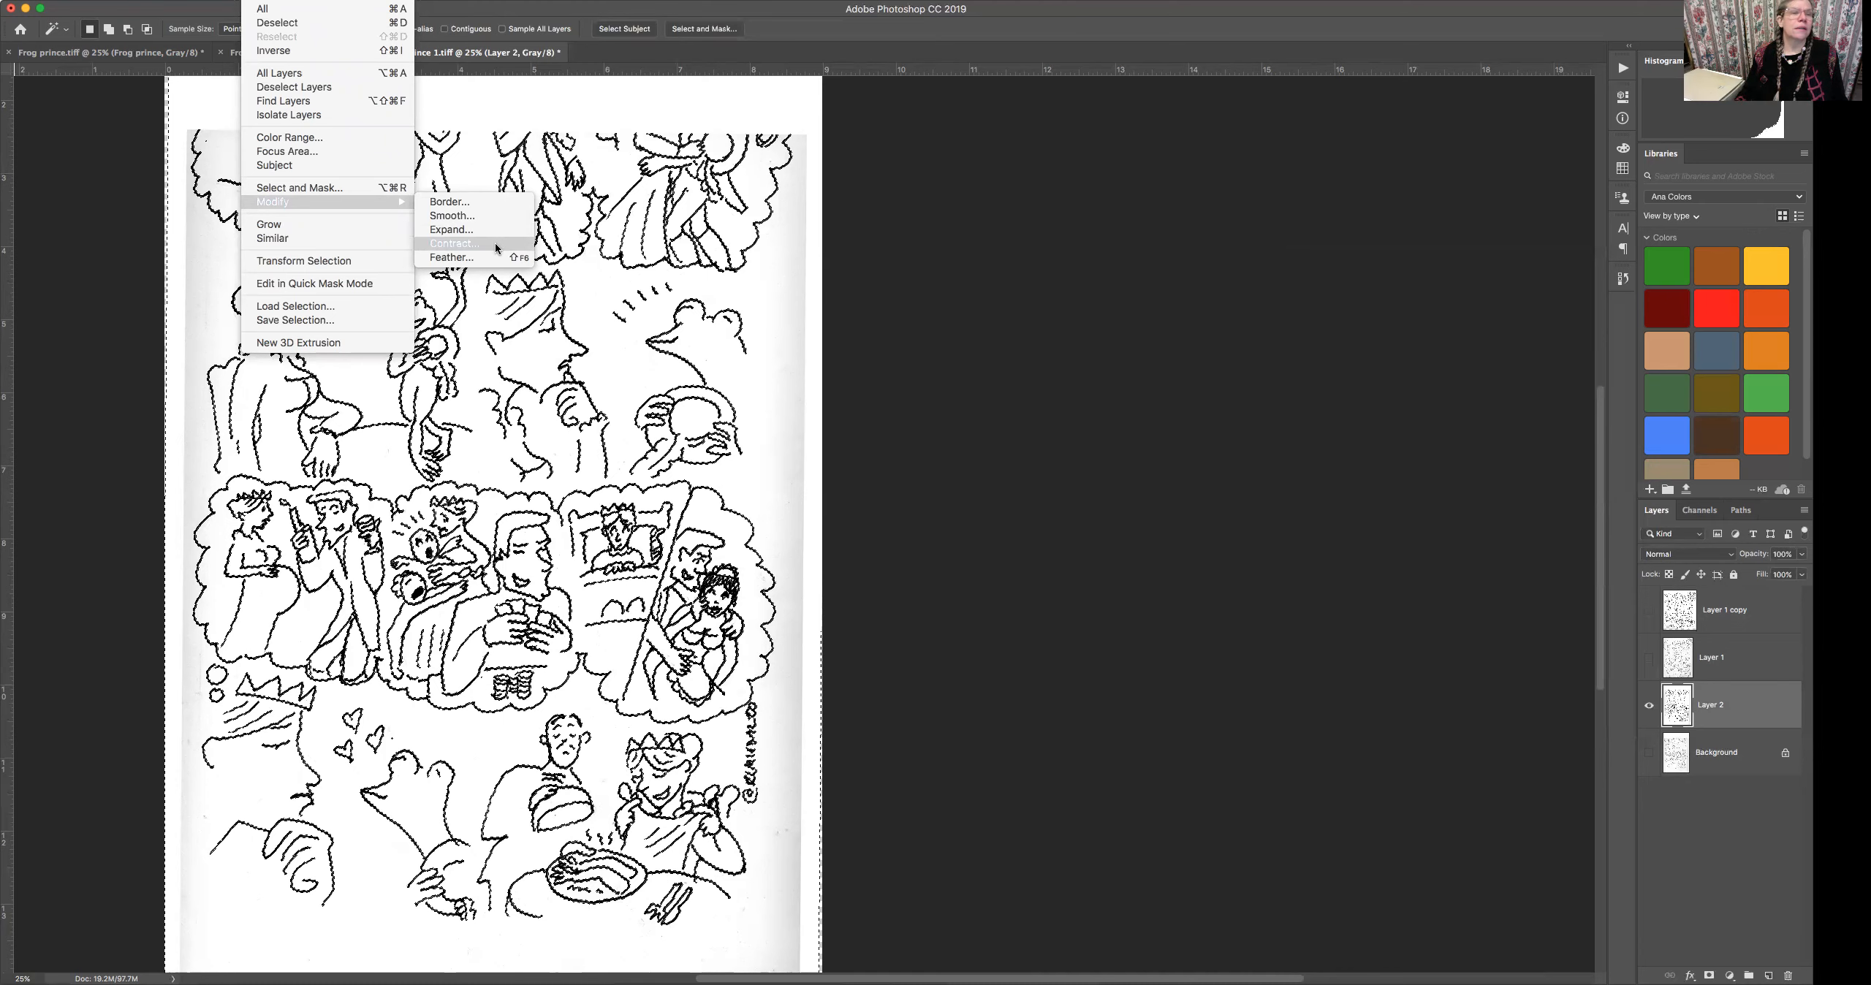
click(497, 249)
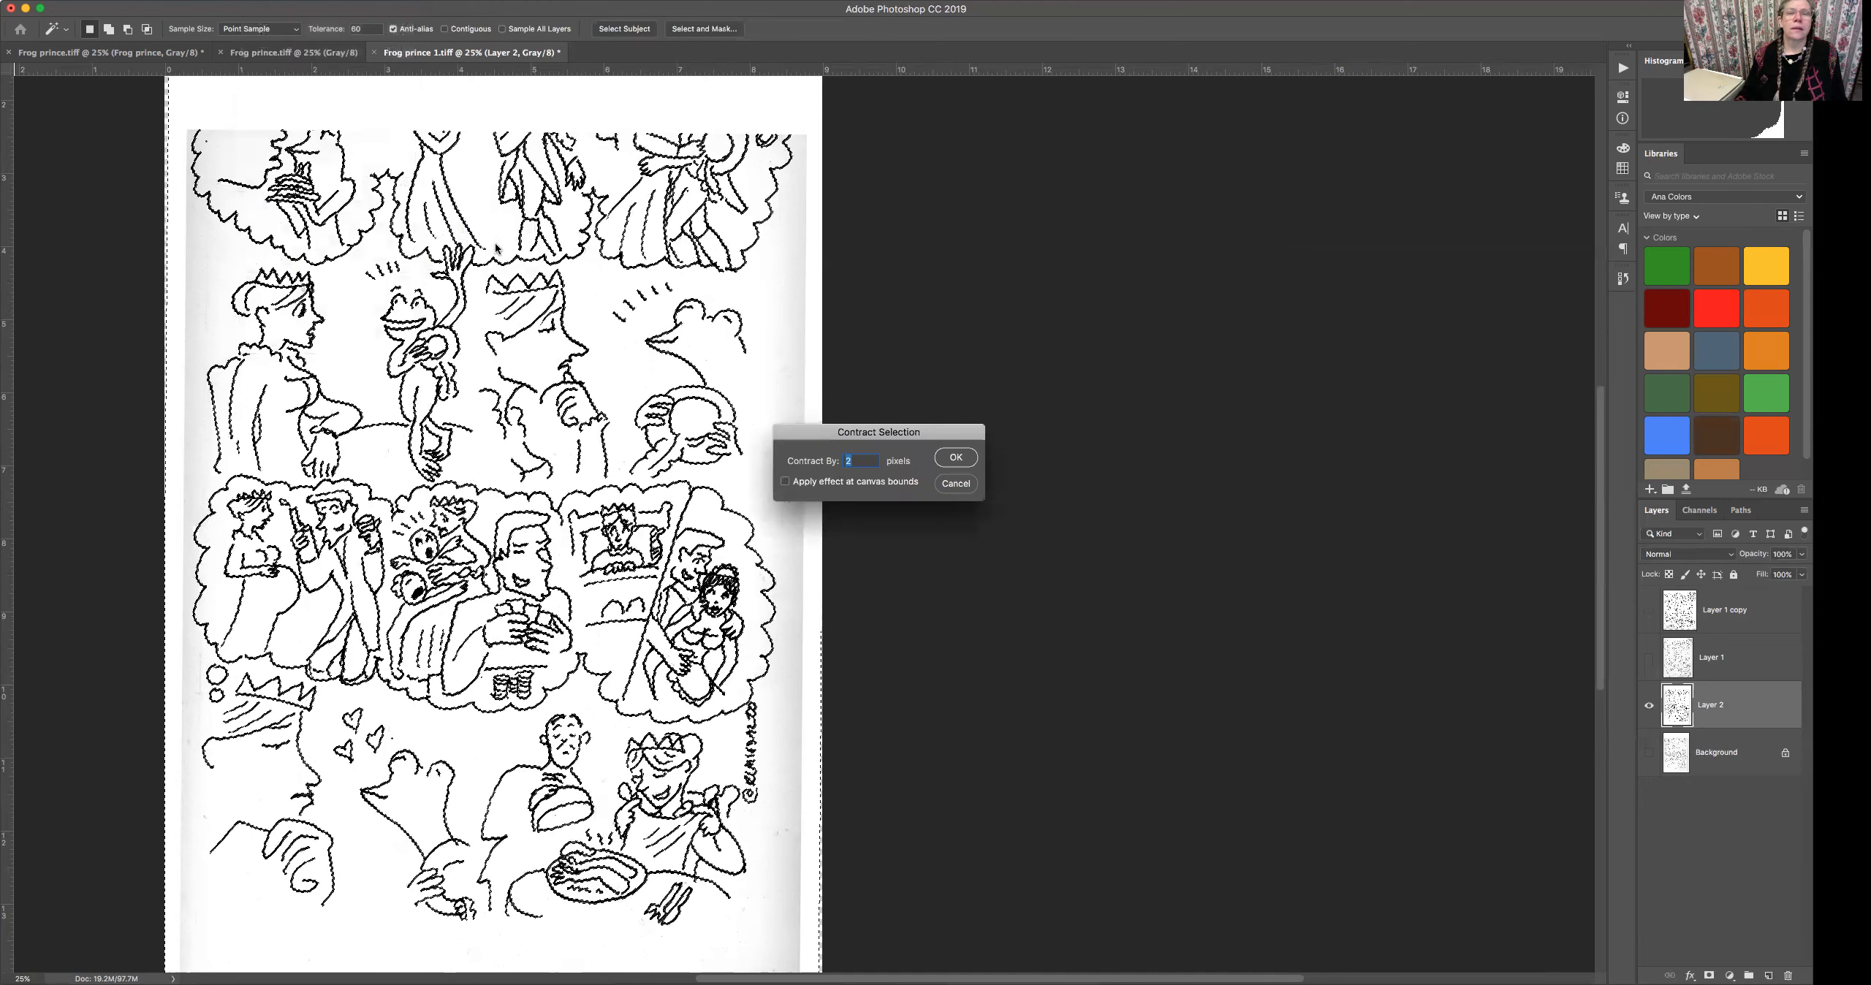
text(5)
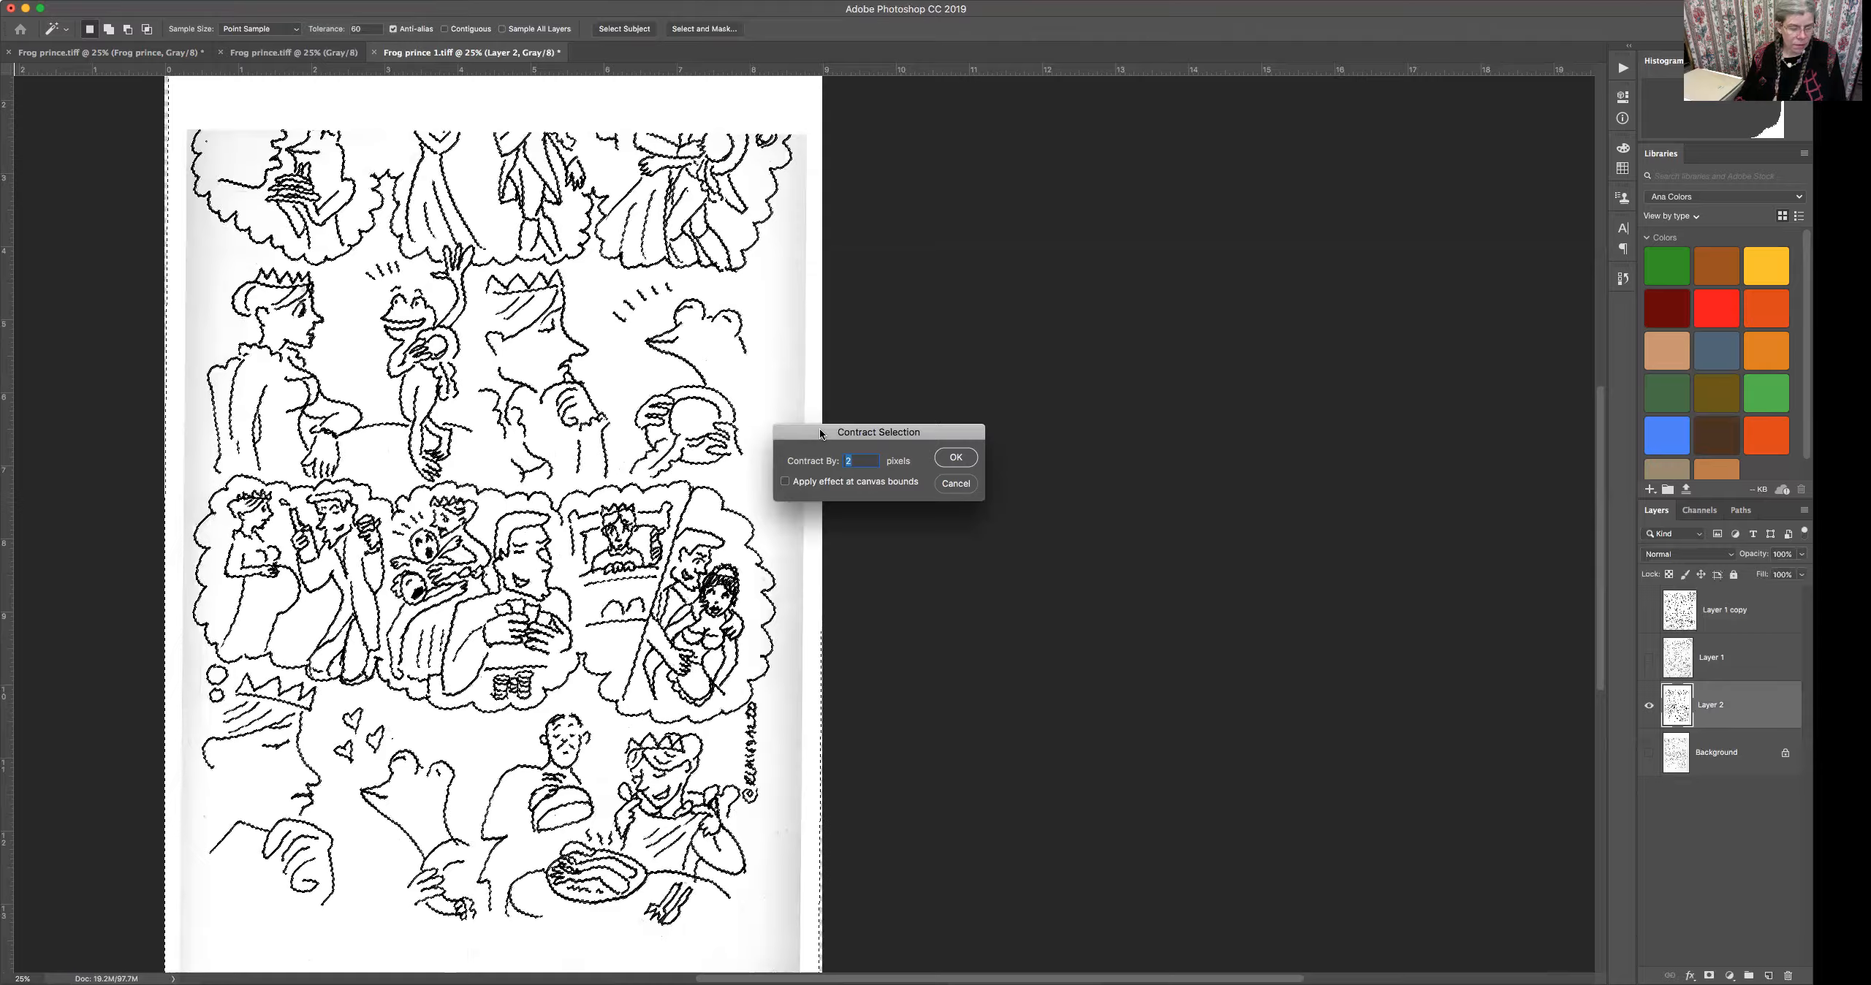
click(956, 458)
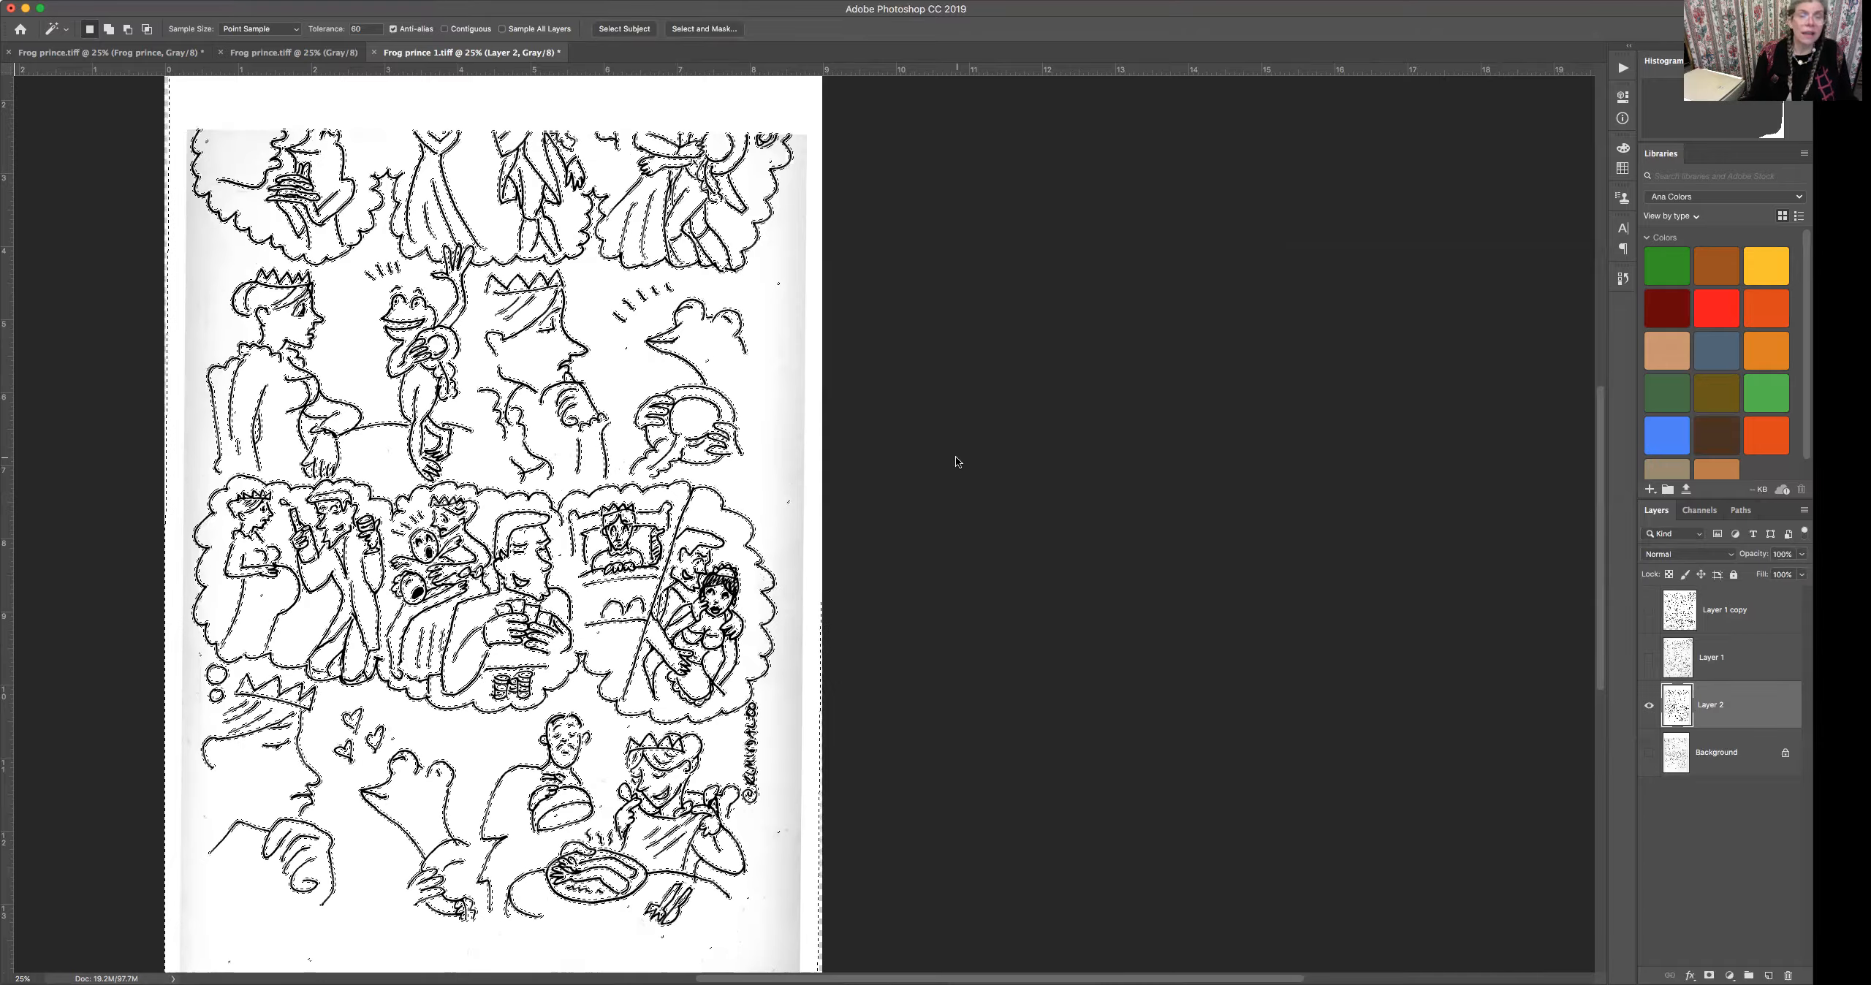
Whiten the selected background of Layer 2 with Levels, setting the white input level to 190.
key(super+l)
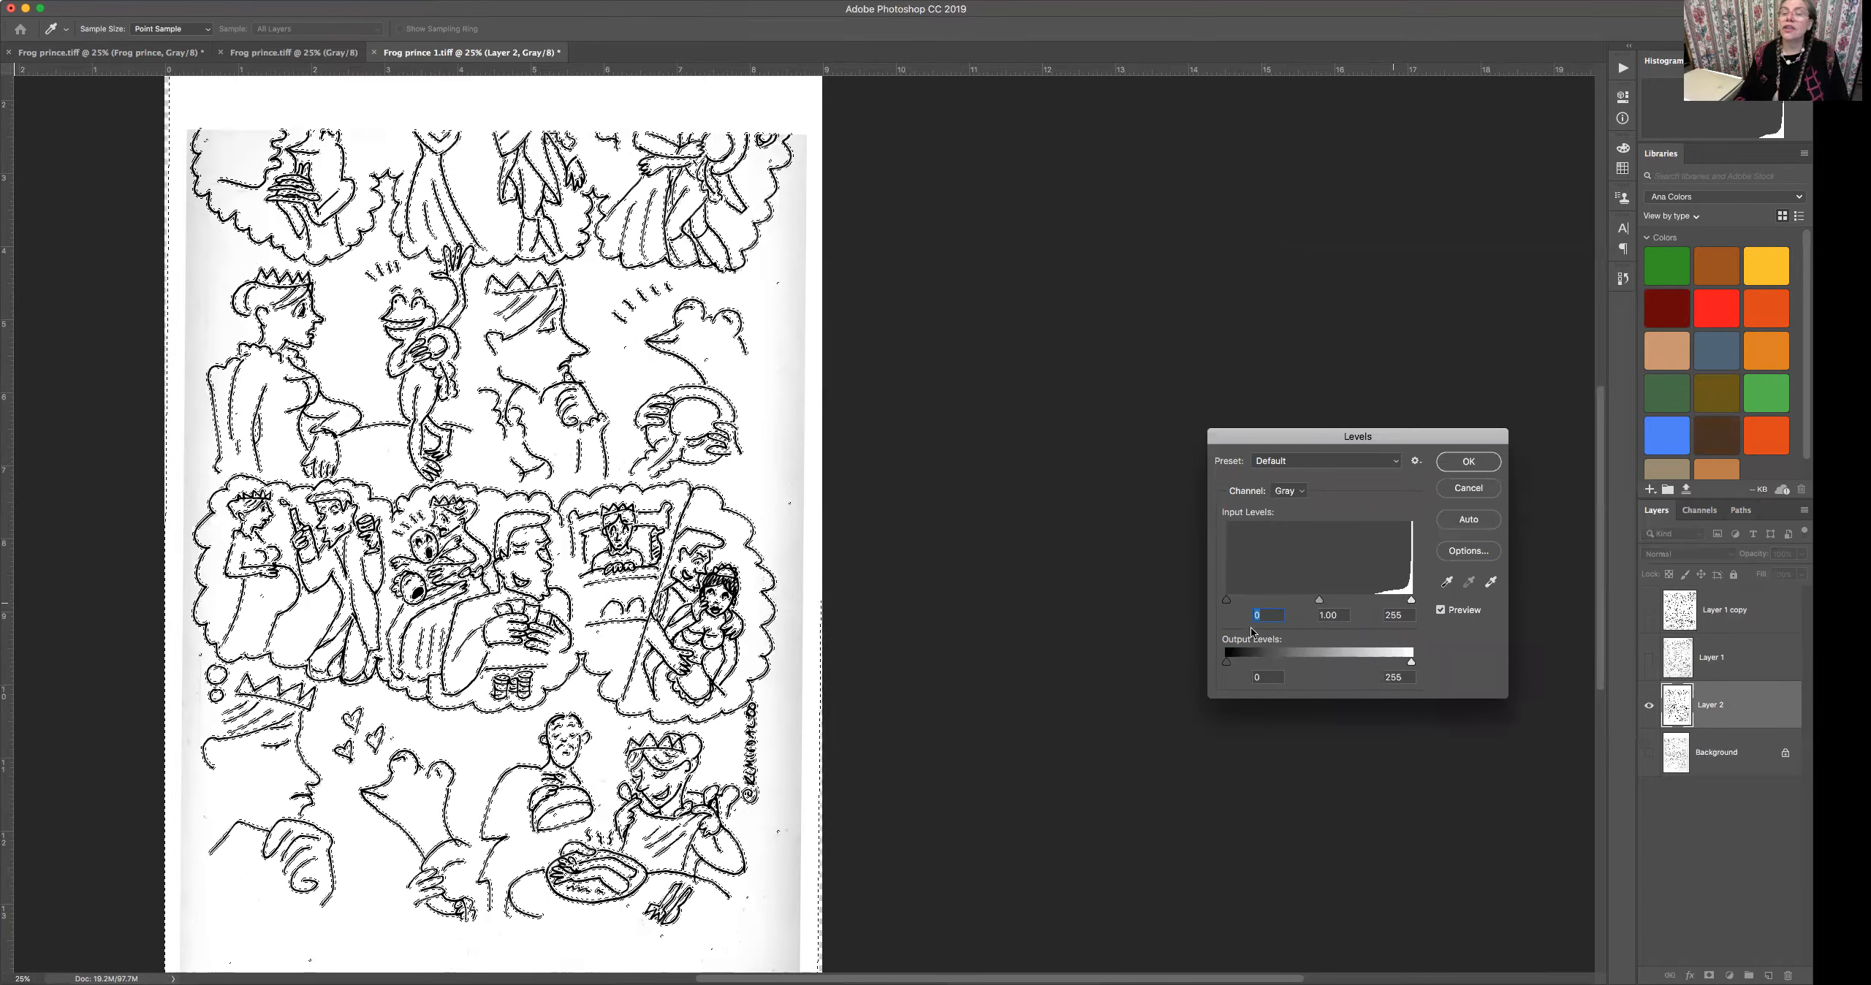
drag(1412, 601, 1365, 602)
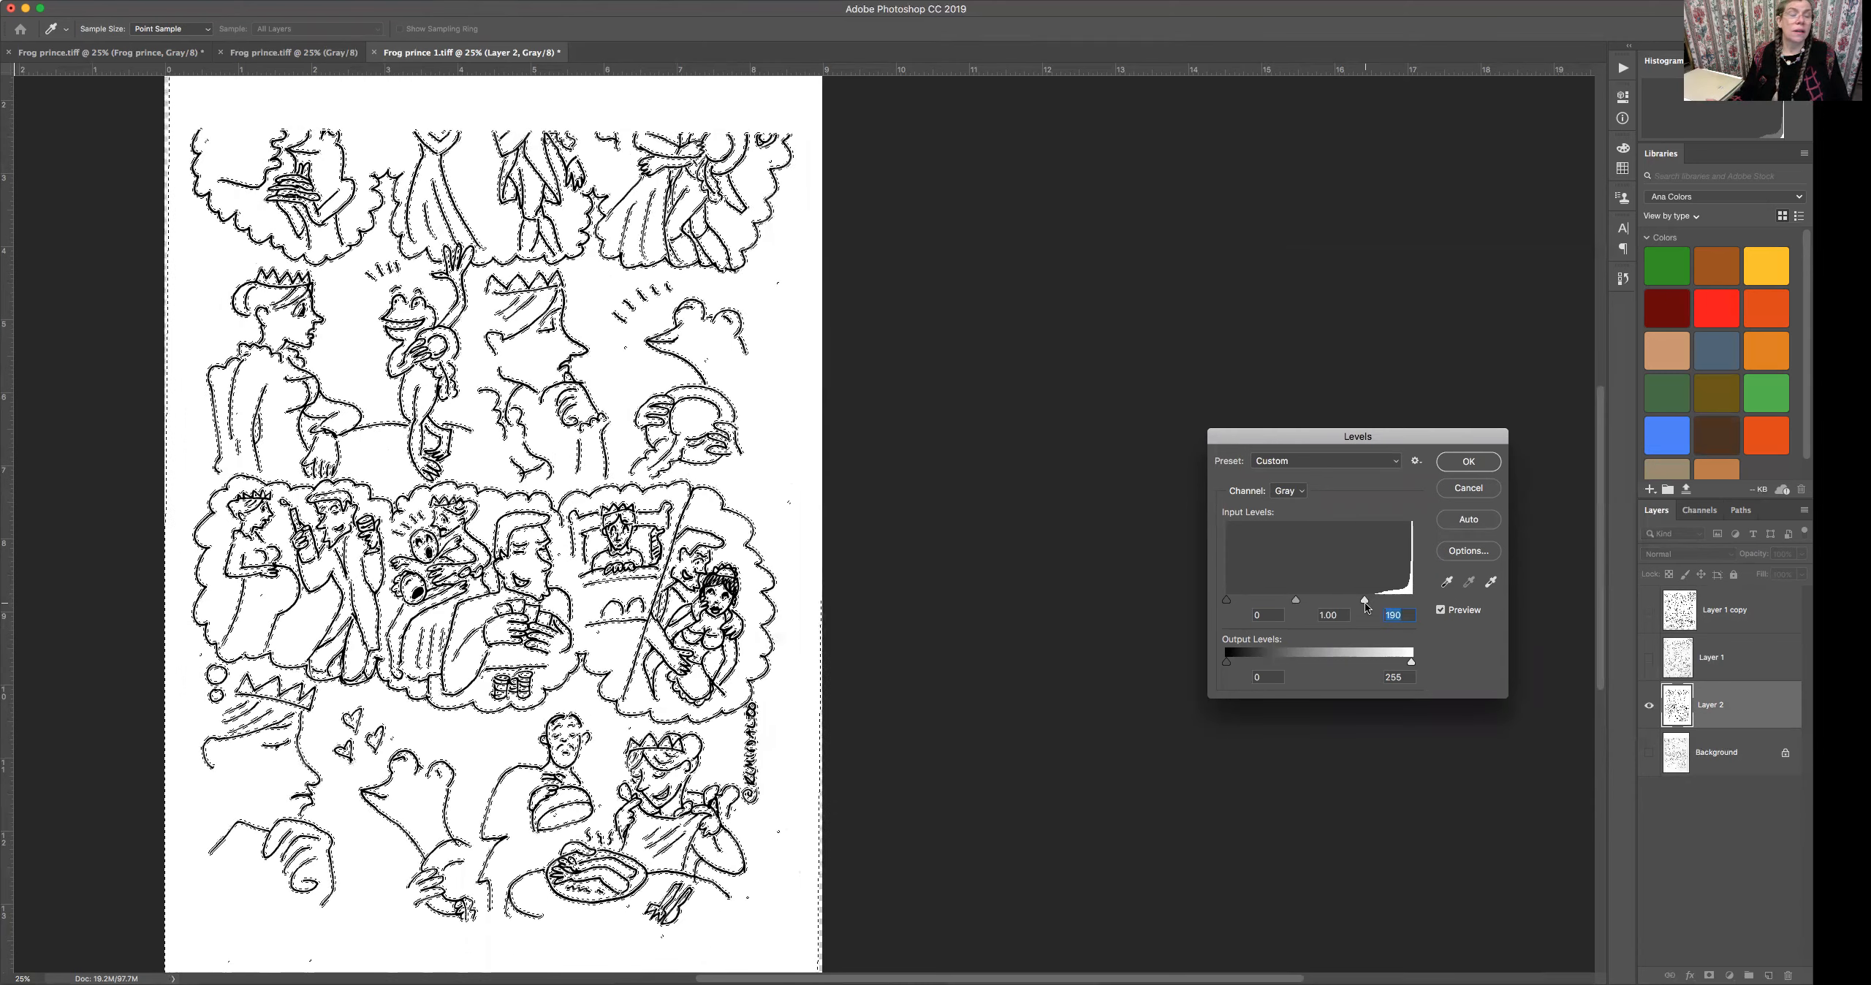
click(1467, 463)
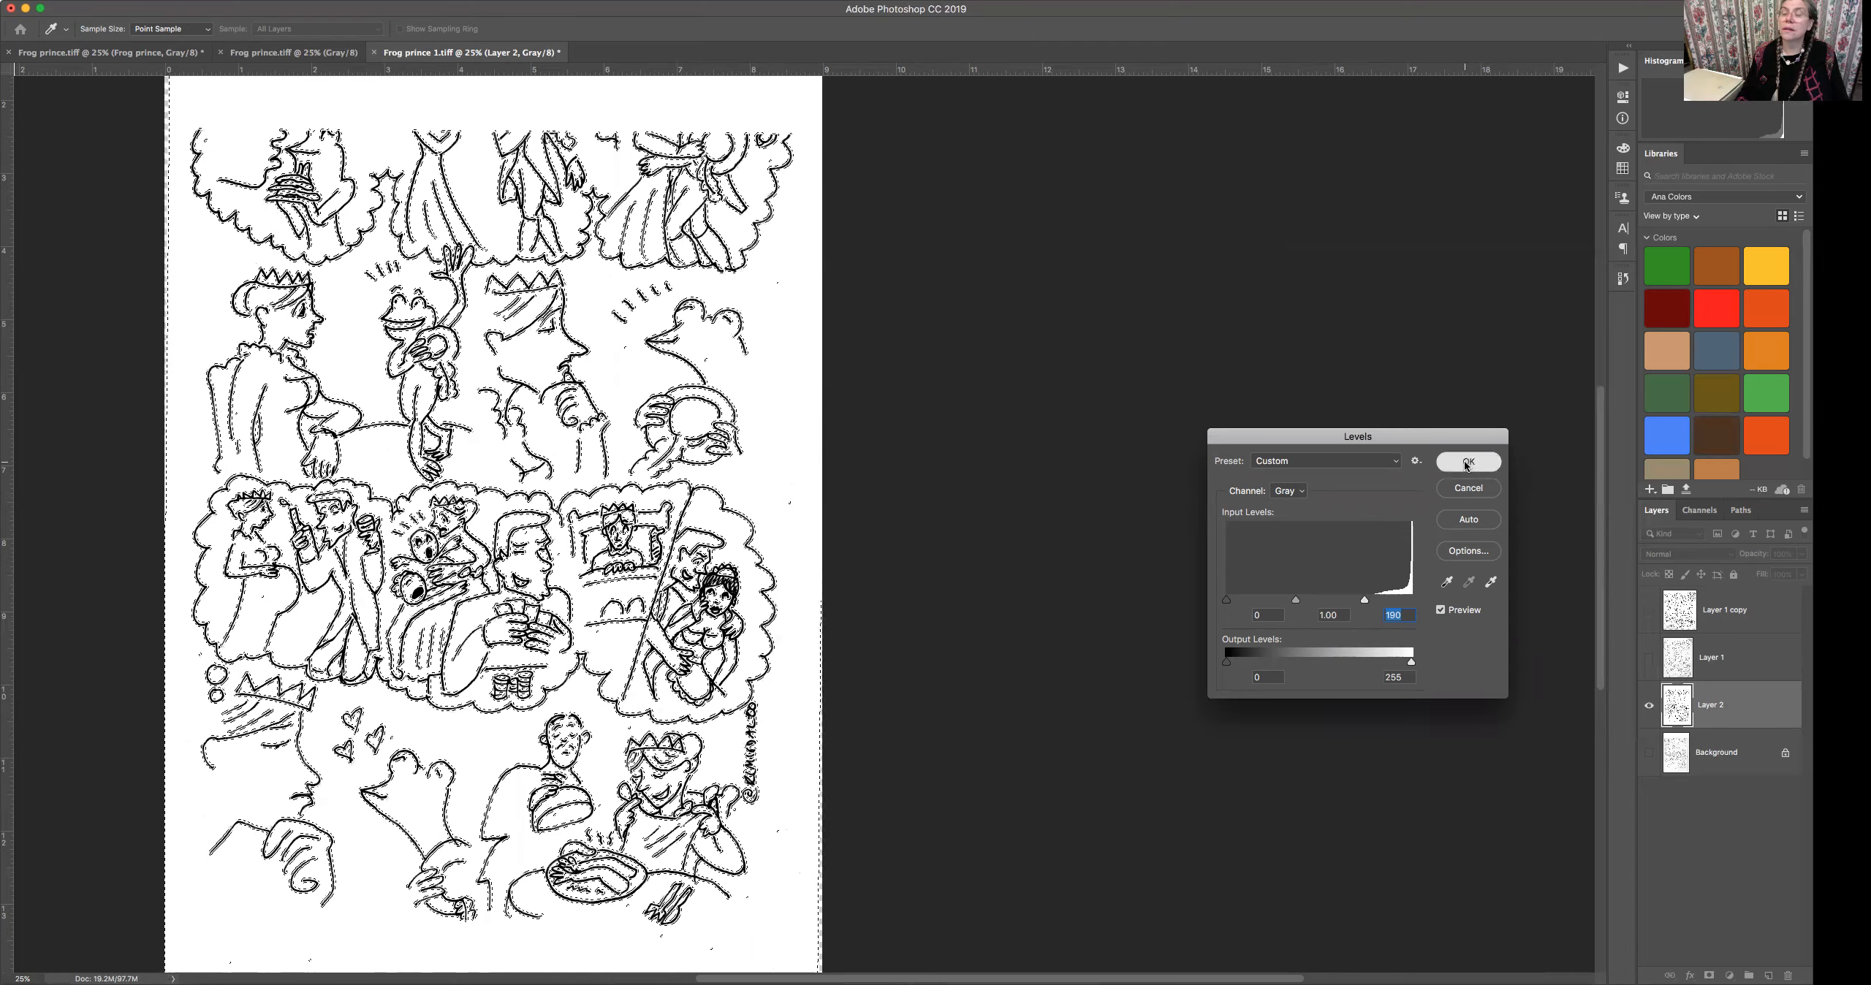
Show Layer 1 copy again, clear the old selection and select this layer's light paper background with the Magic Wand.
click(1649, 609)
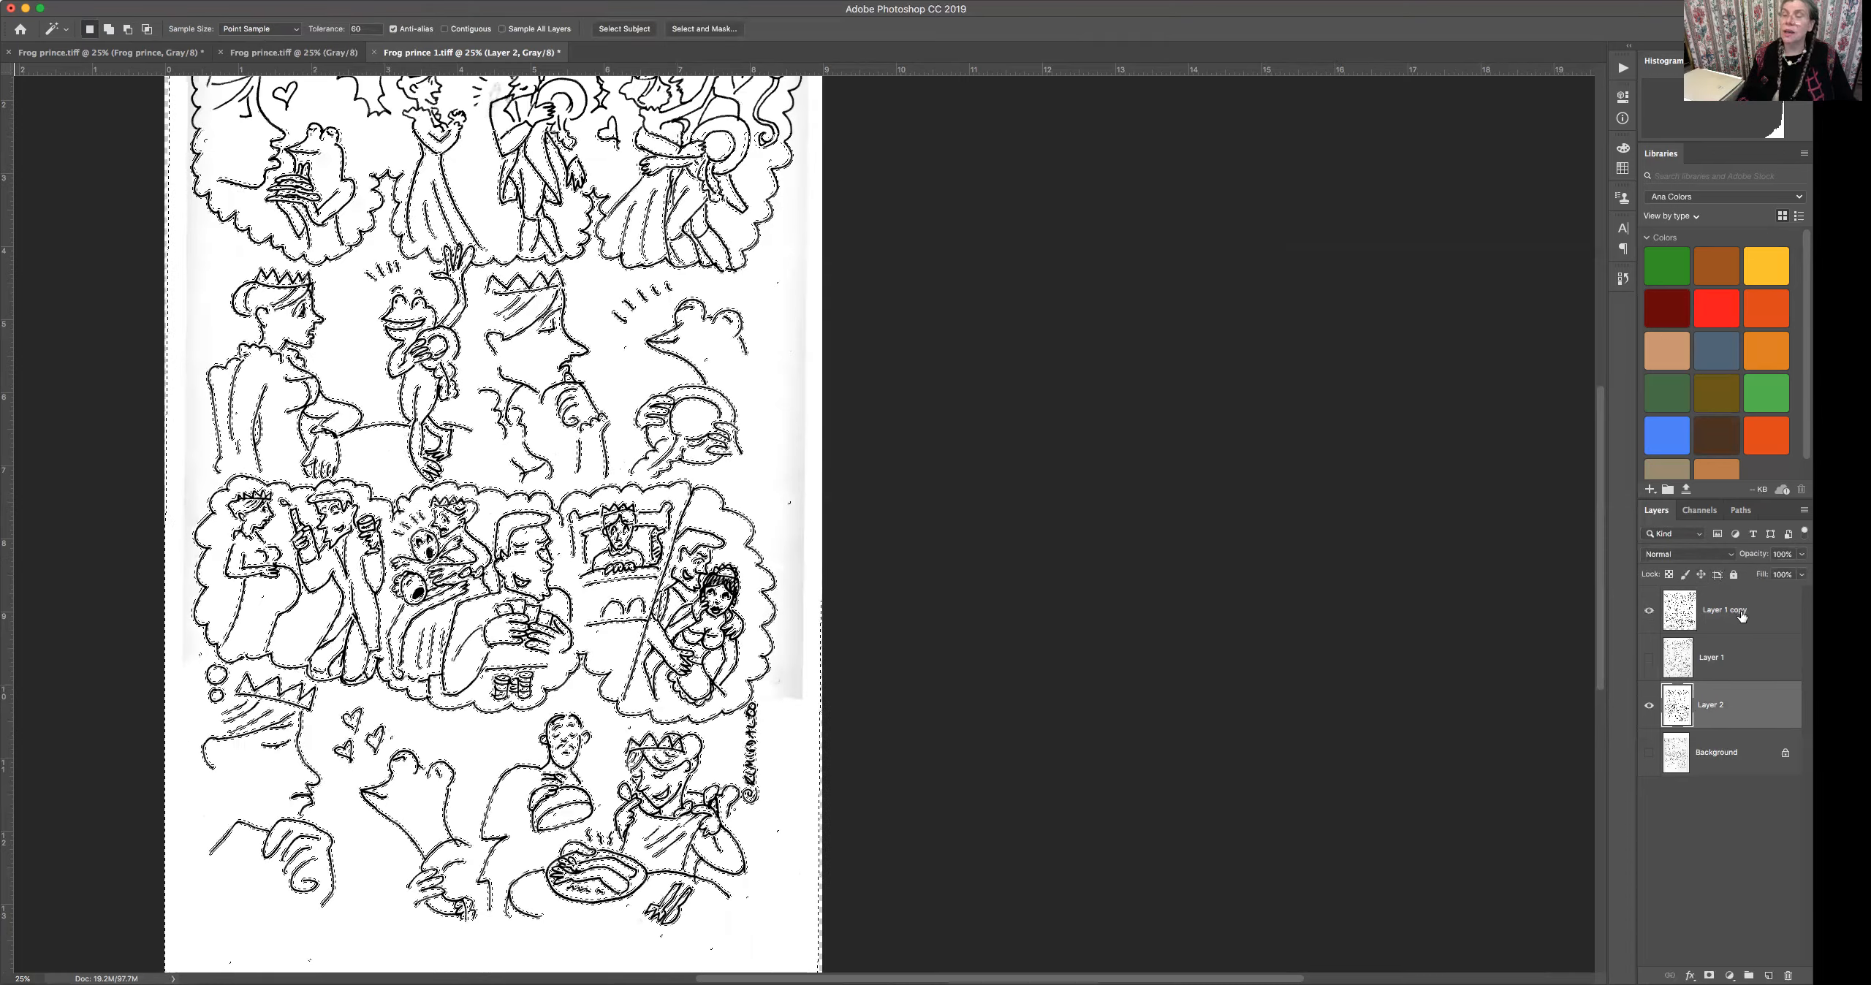
click(1775, 615)
key(super+d)
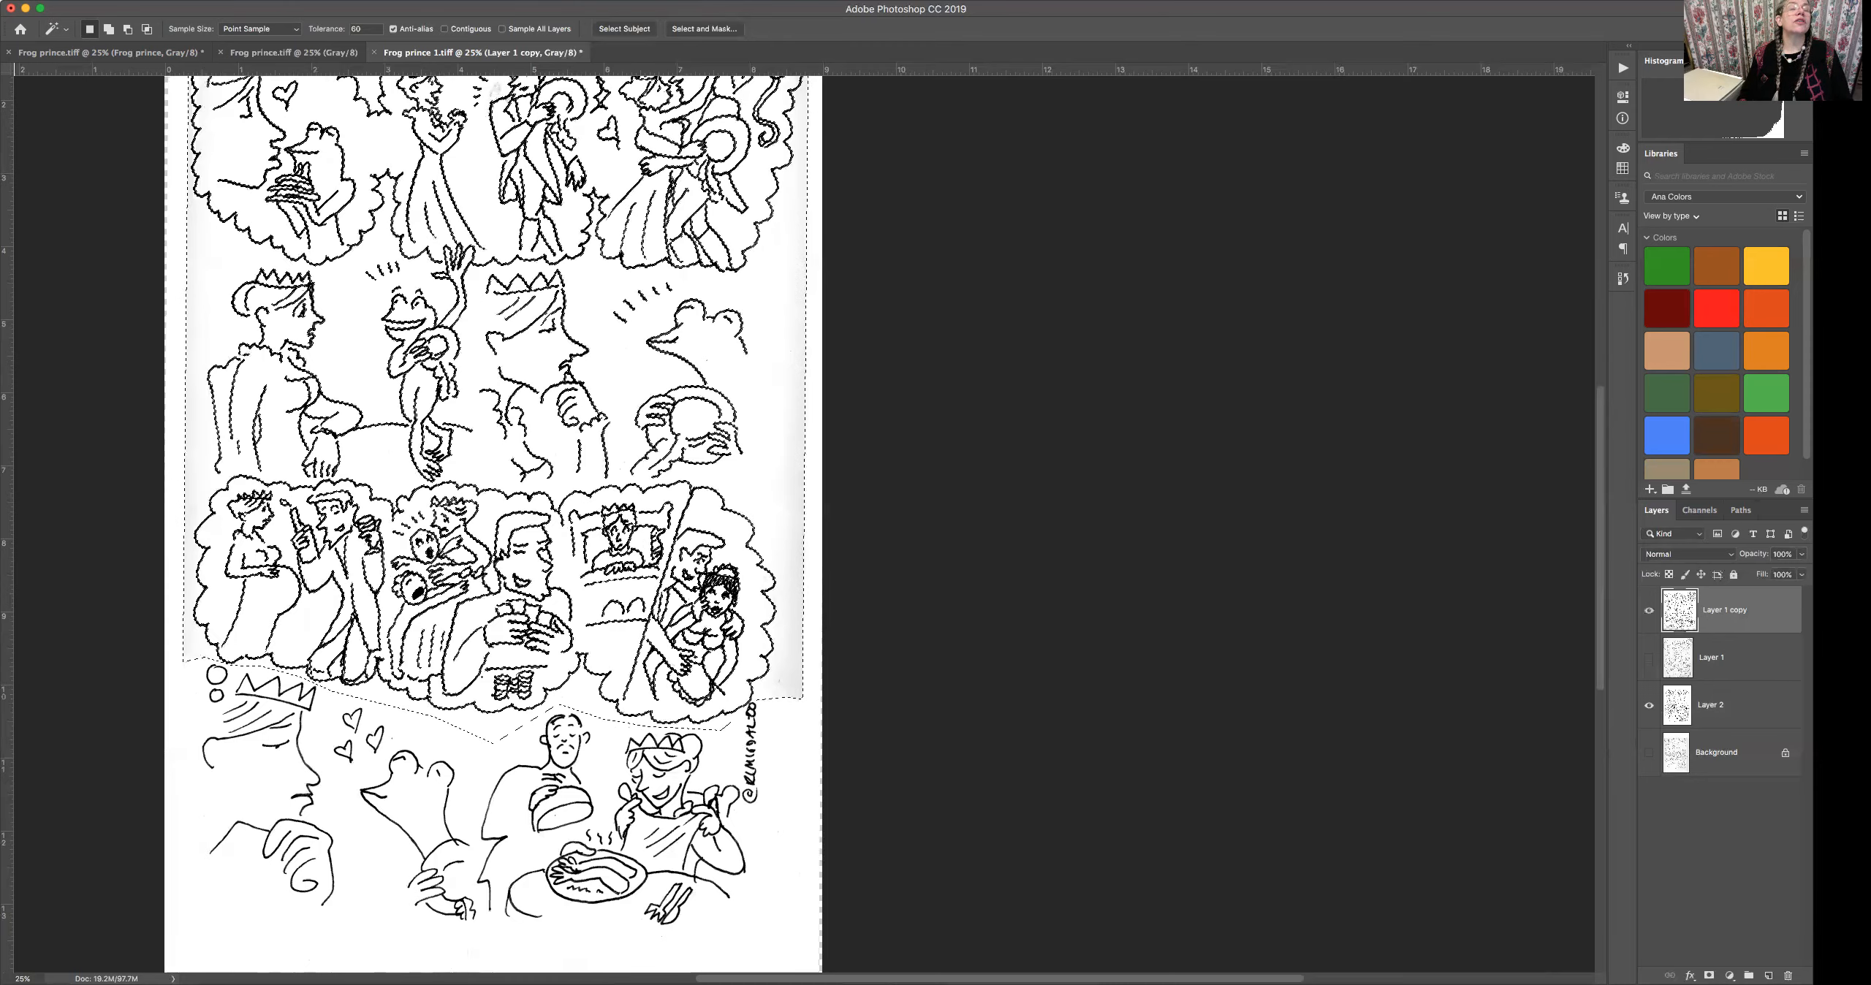
Contract the Layer 1 copy background selection by 5 pixels.
click(258, 0)
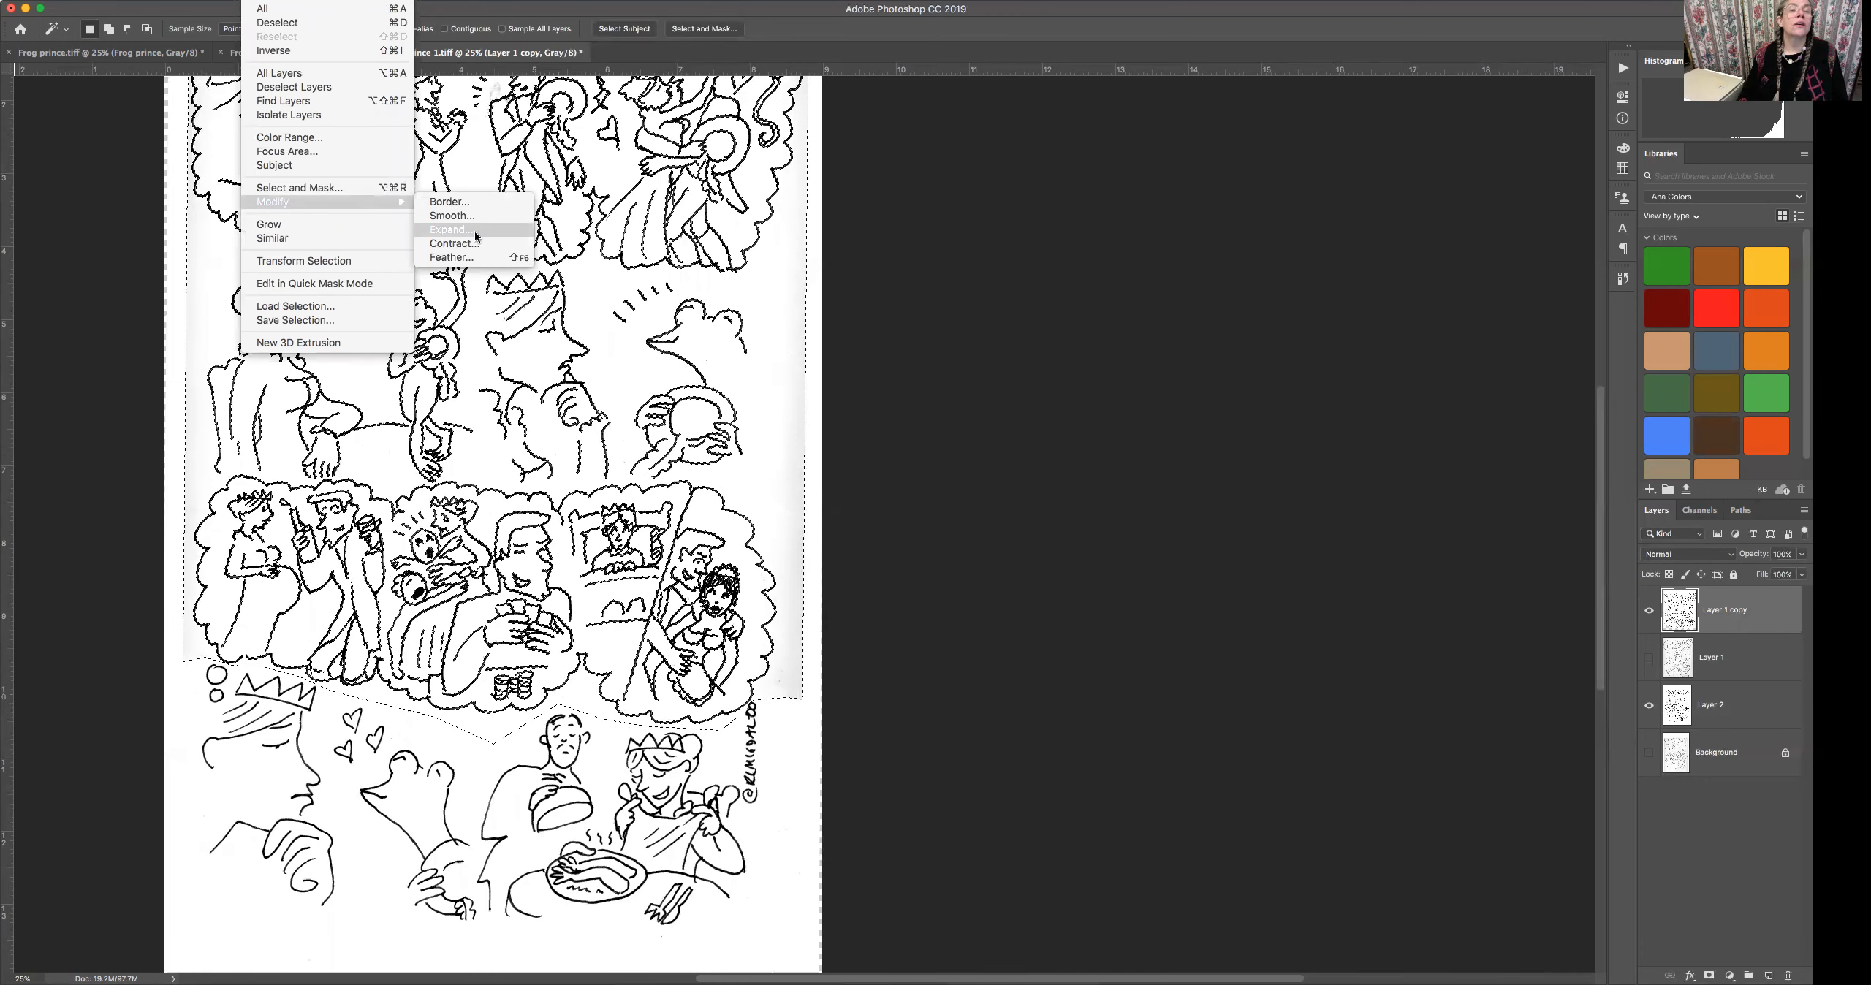
click(474, 242)
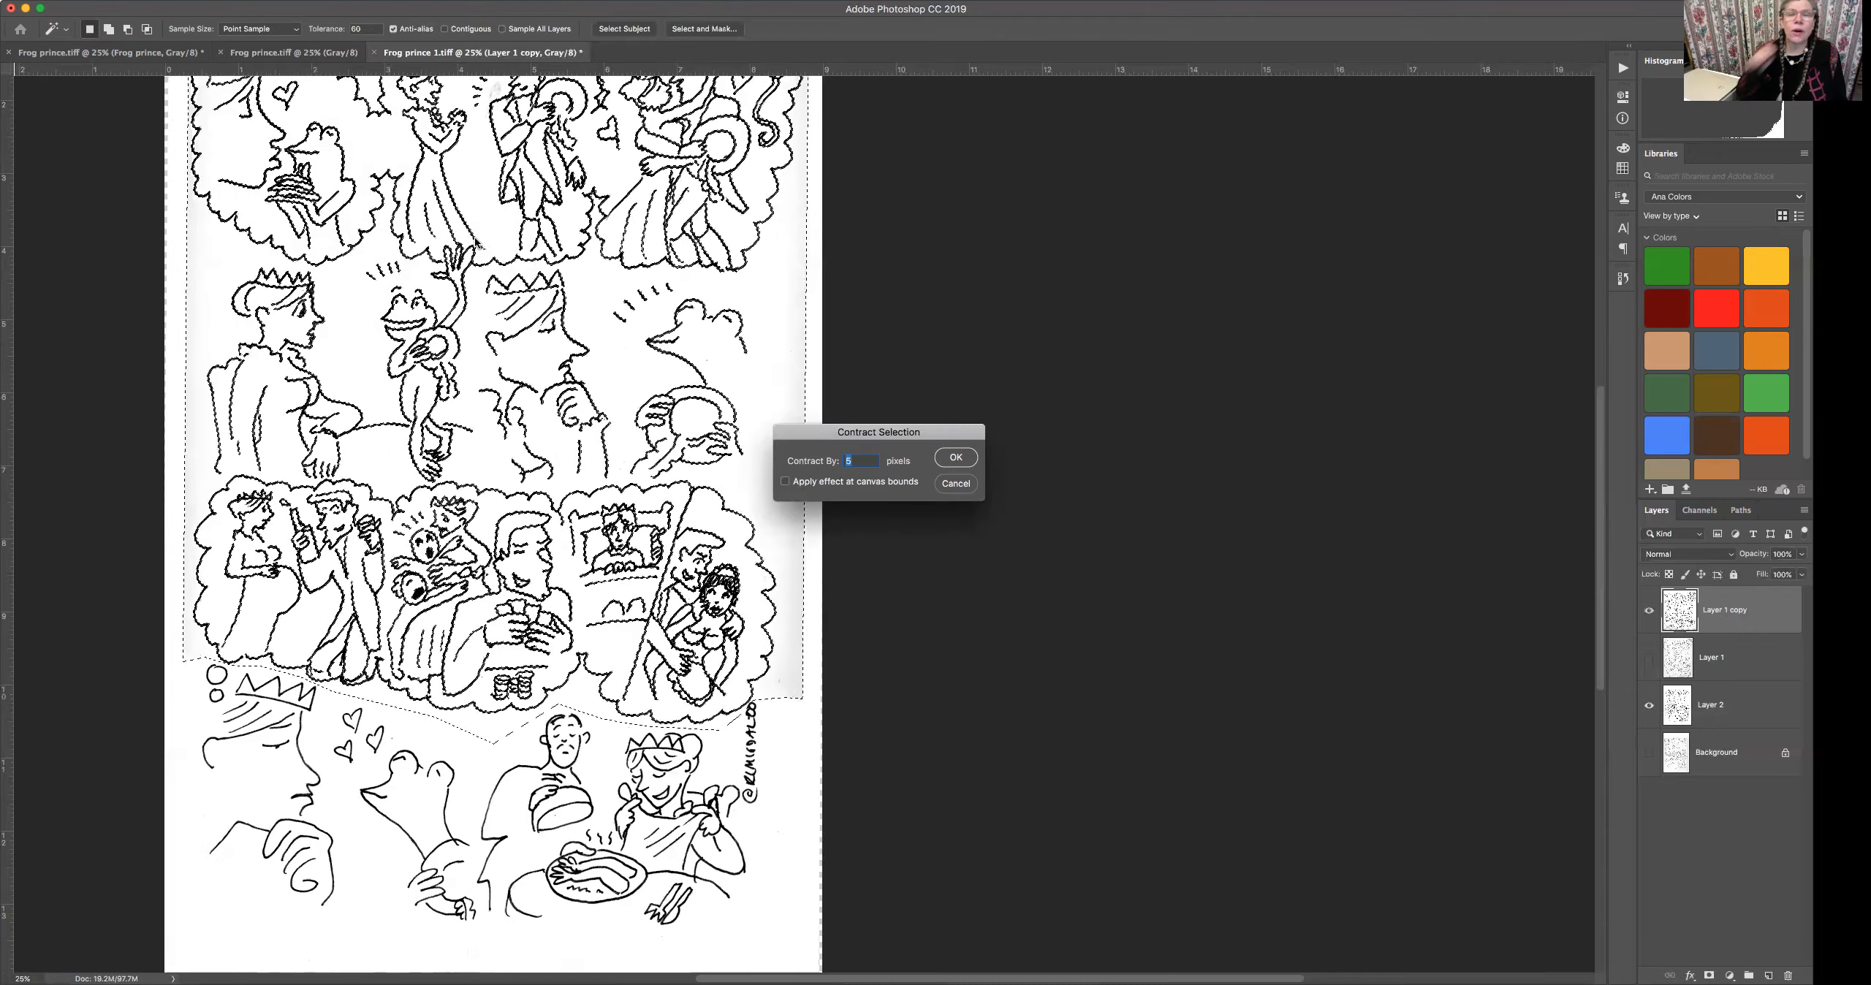
click(956, 458)
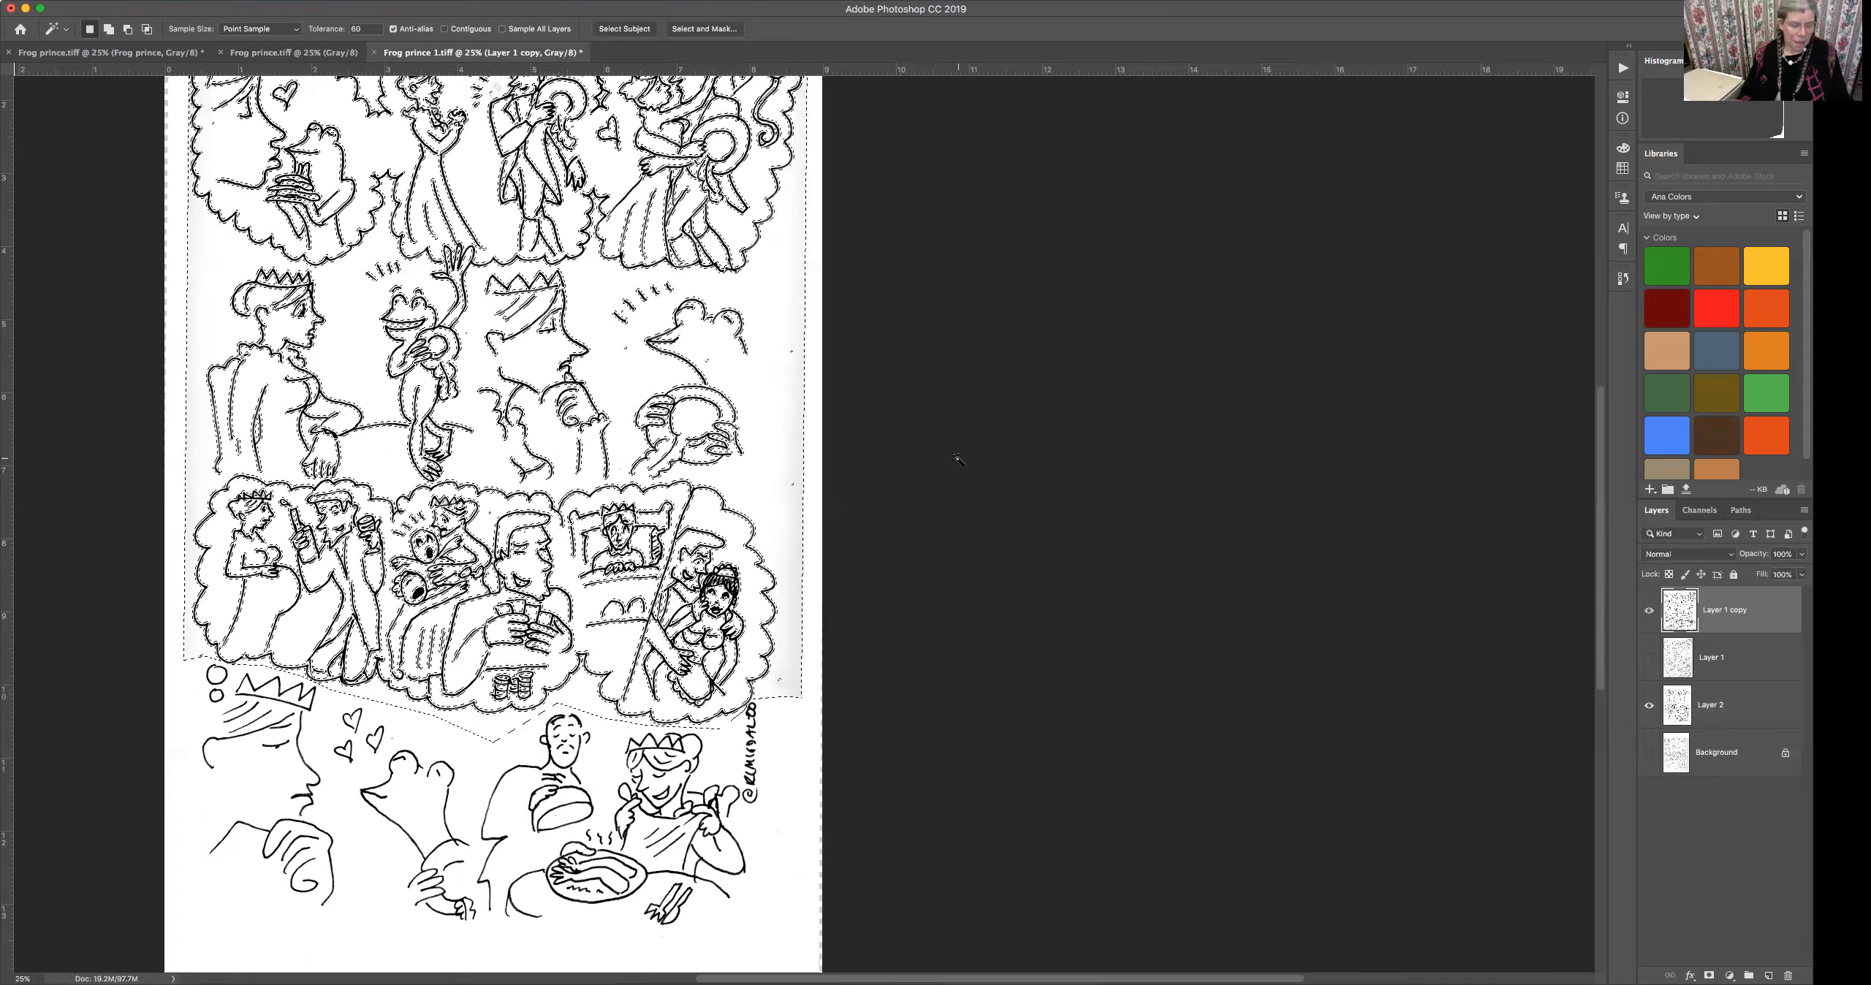
Whiten the selected paper background of Layer 1 copy with Levels, setting the white input level to 218.
key(super+l)
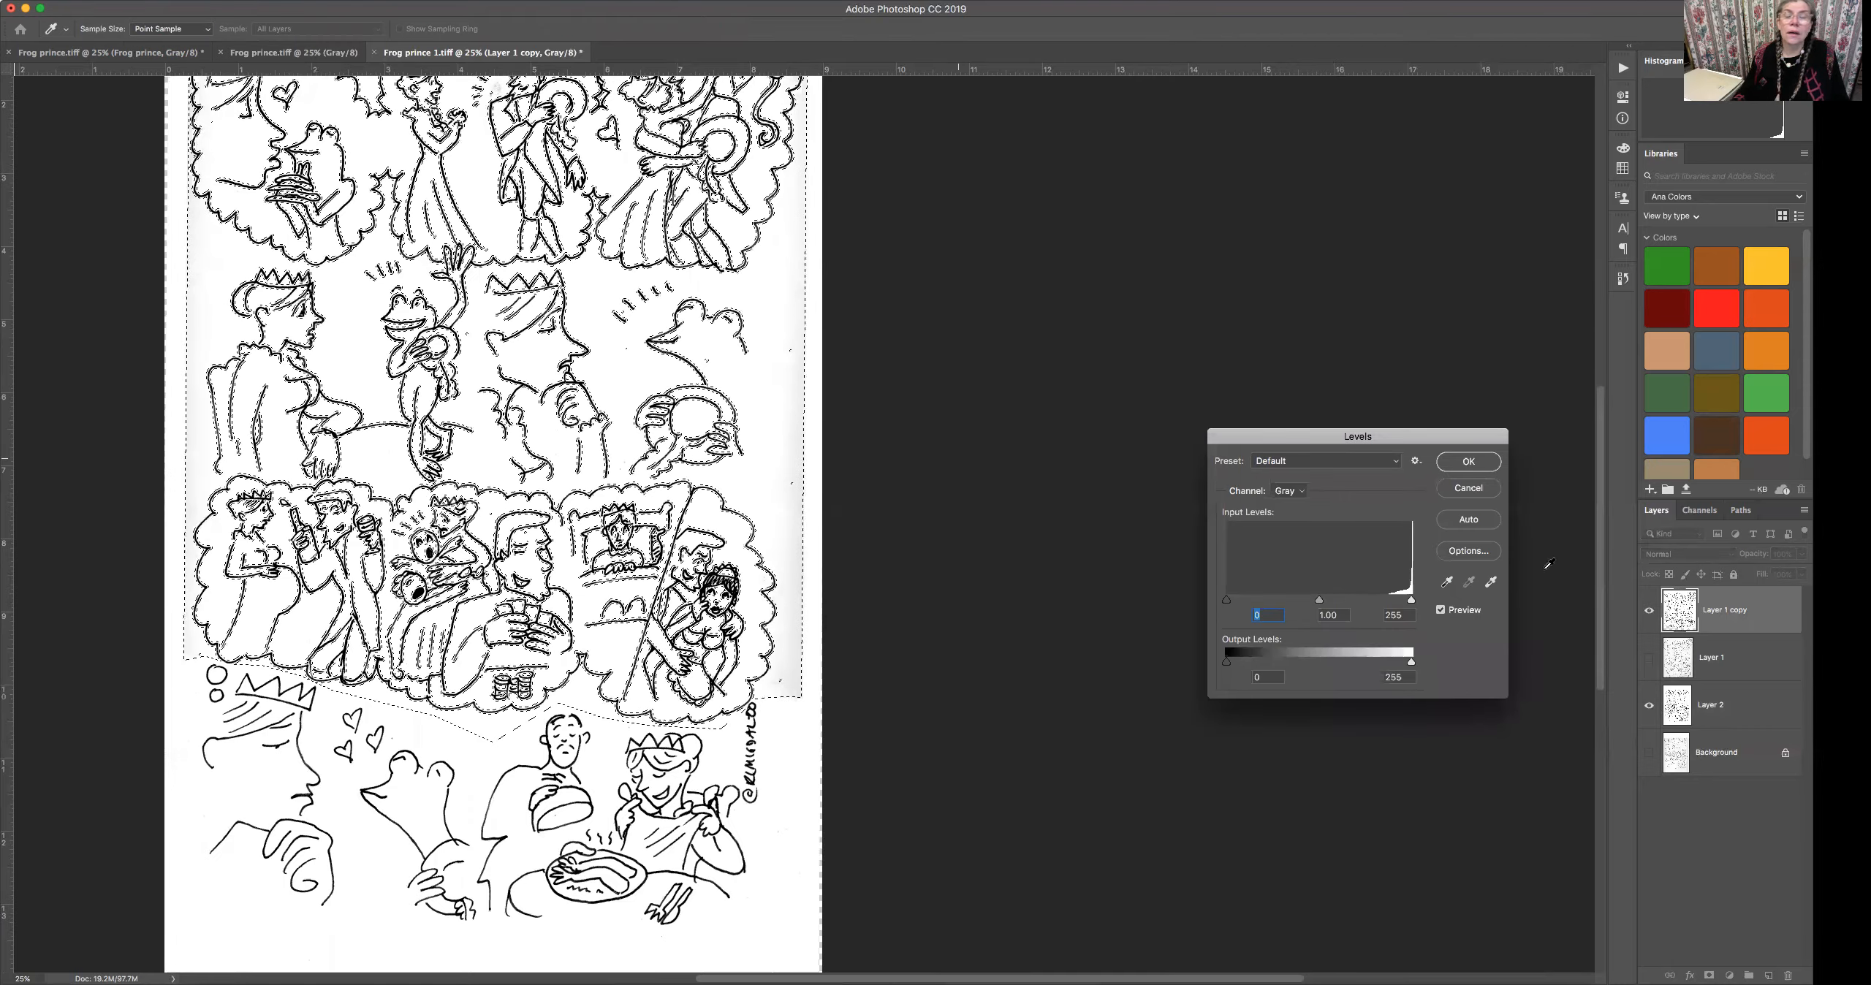
drag(1416, 600, 1385, 600)
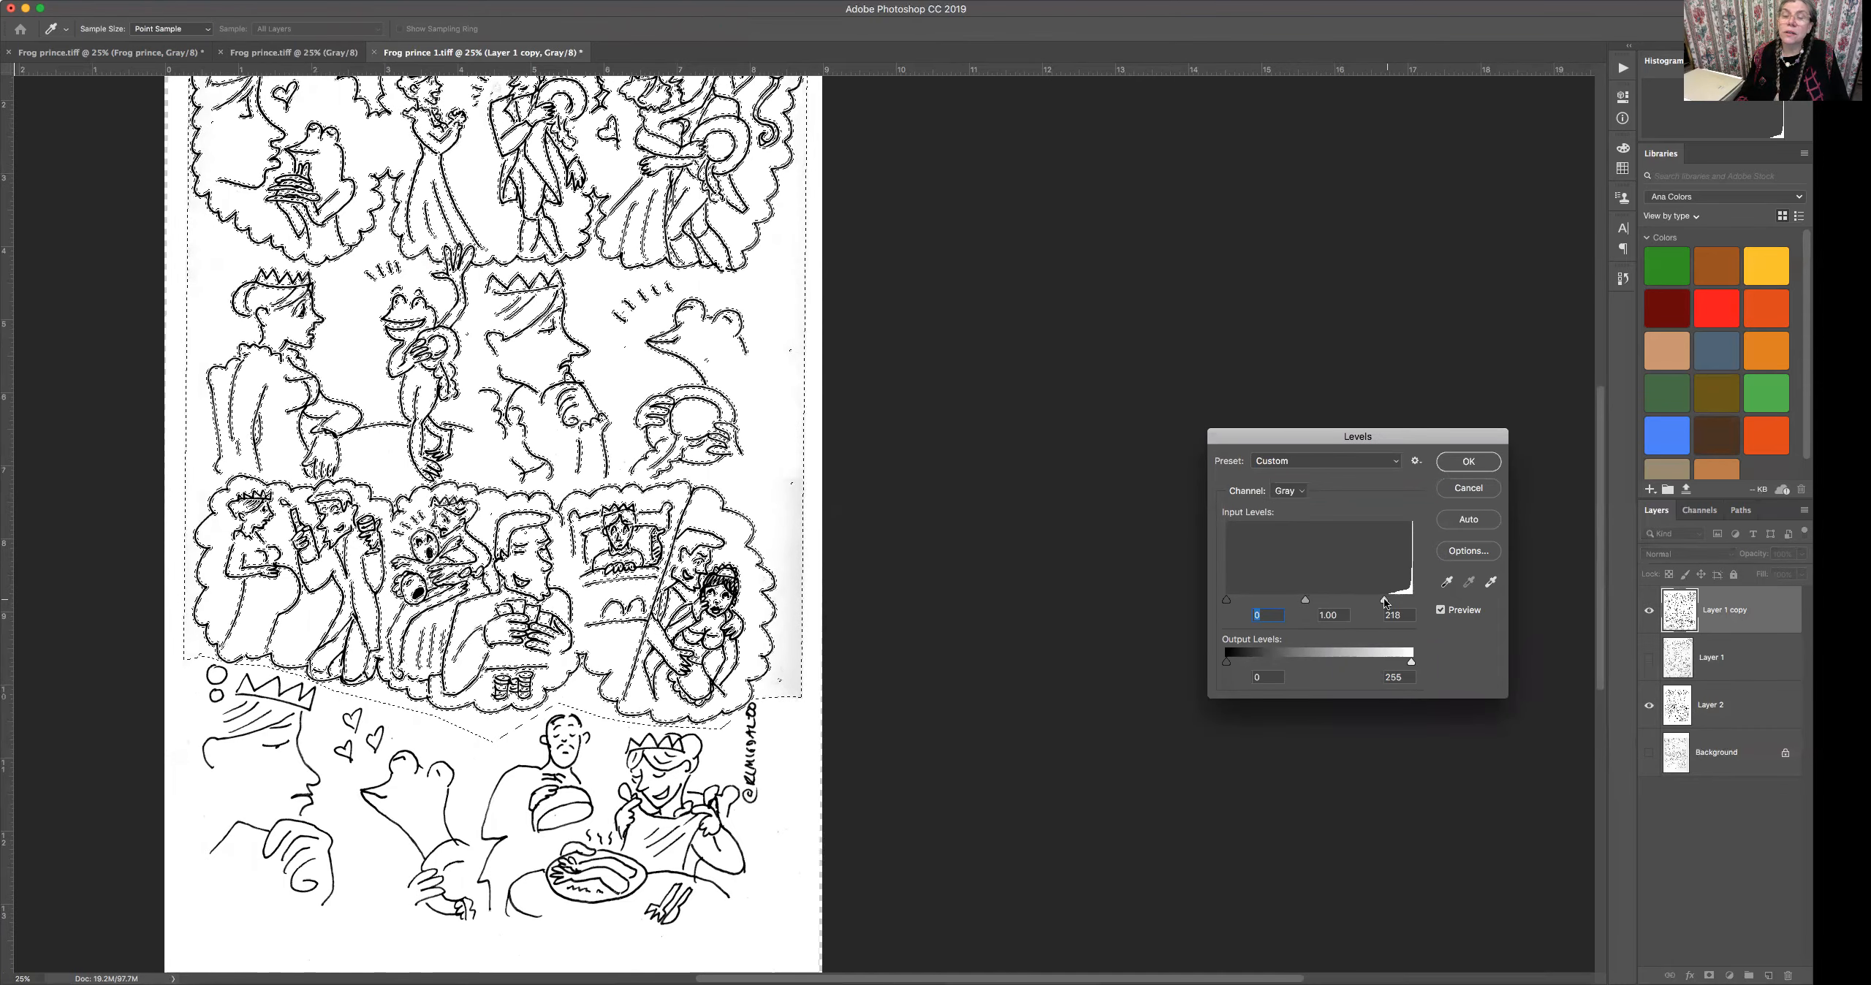
click(1469, 465)
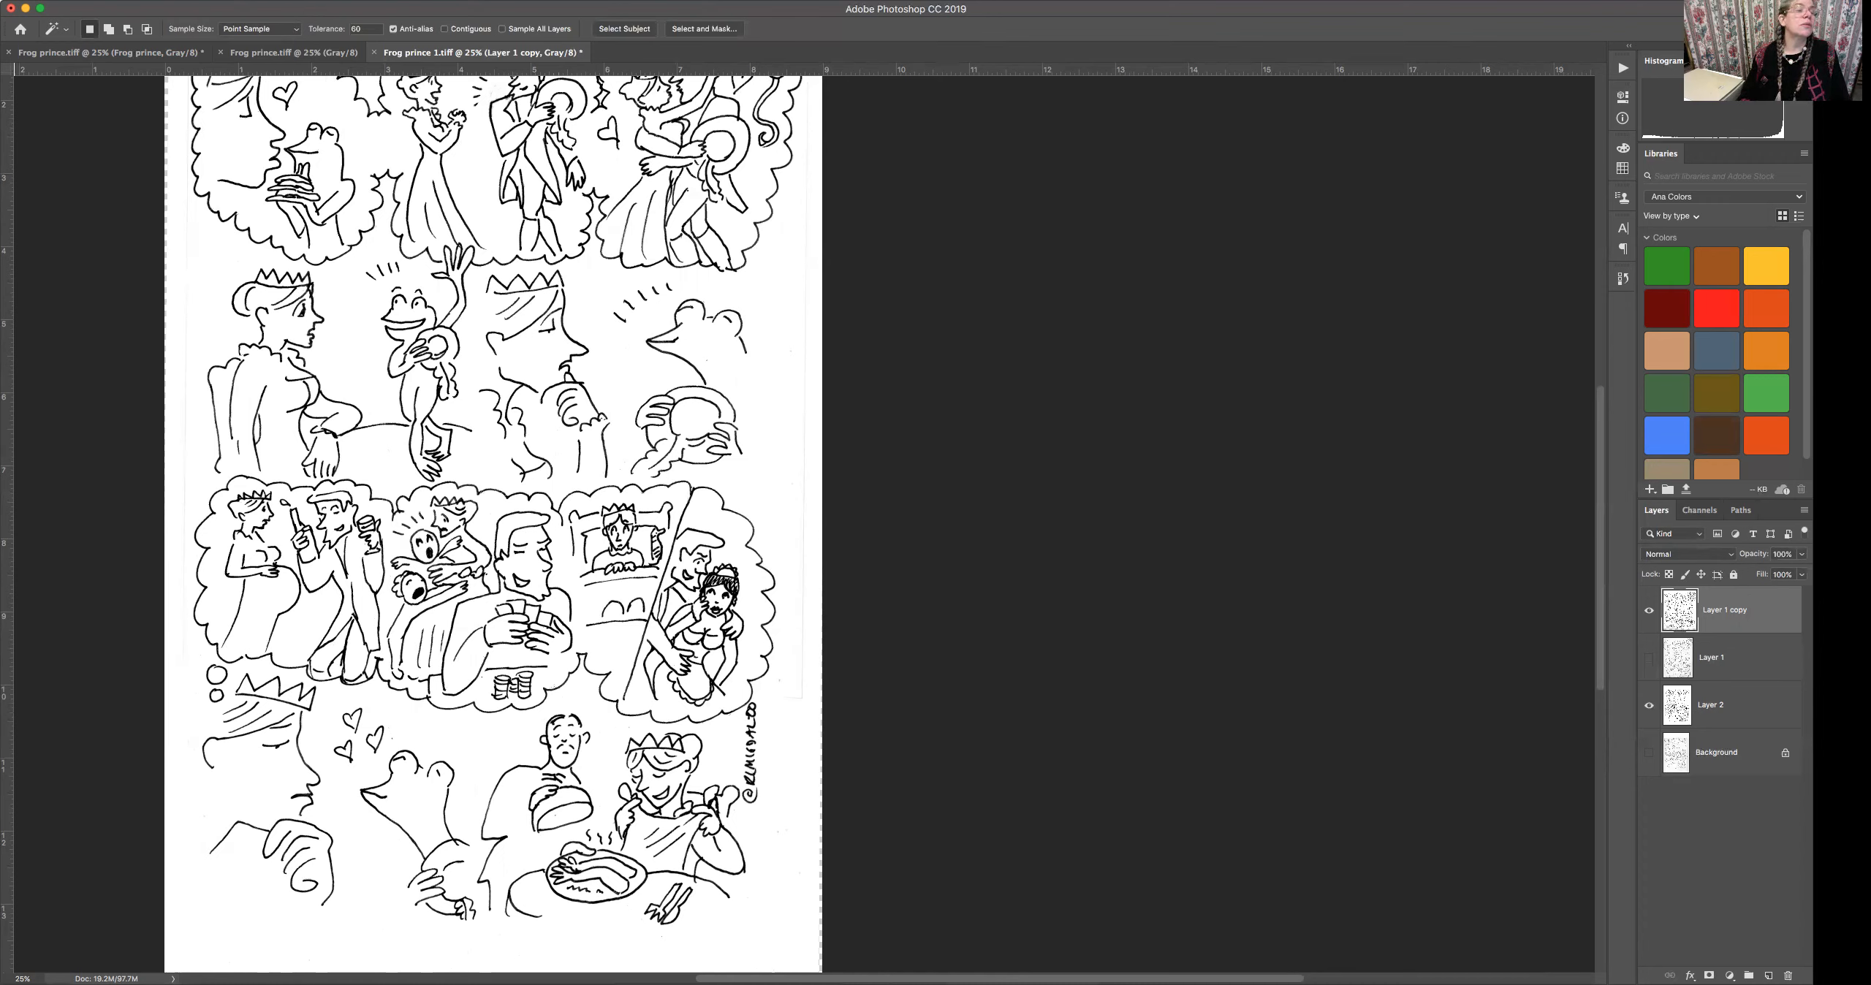
Add a new layer above Layer 1 copy and brush white over the visible scan edges around the page.
key(b)
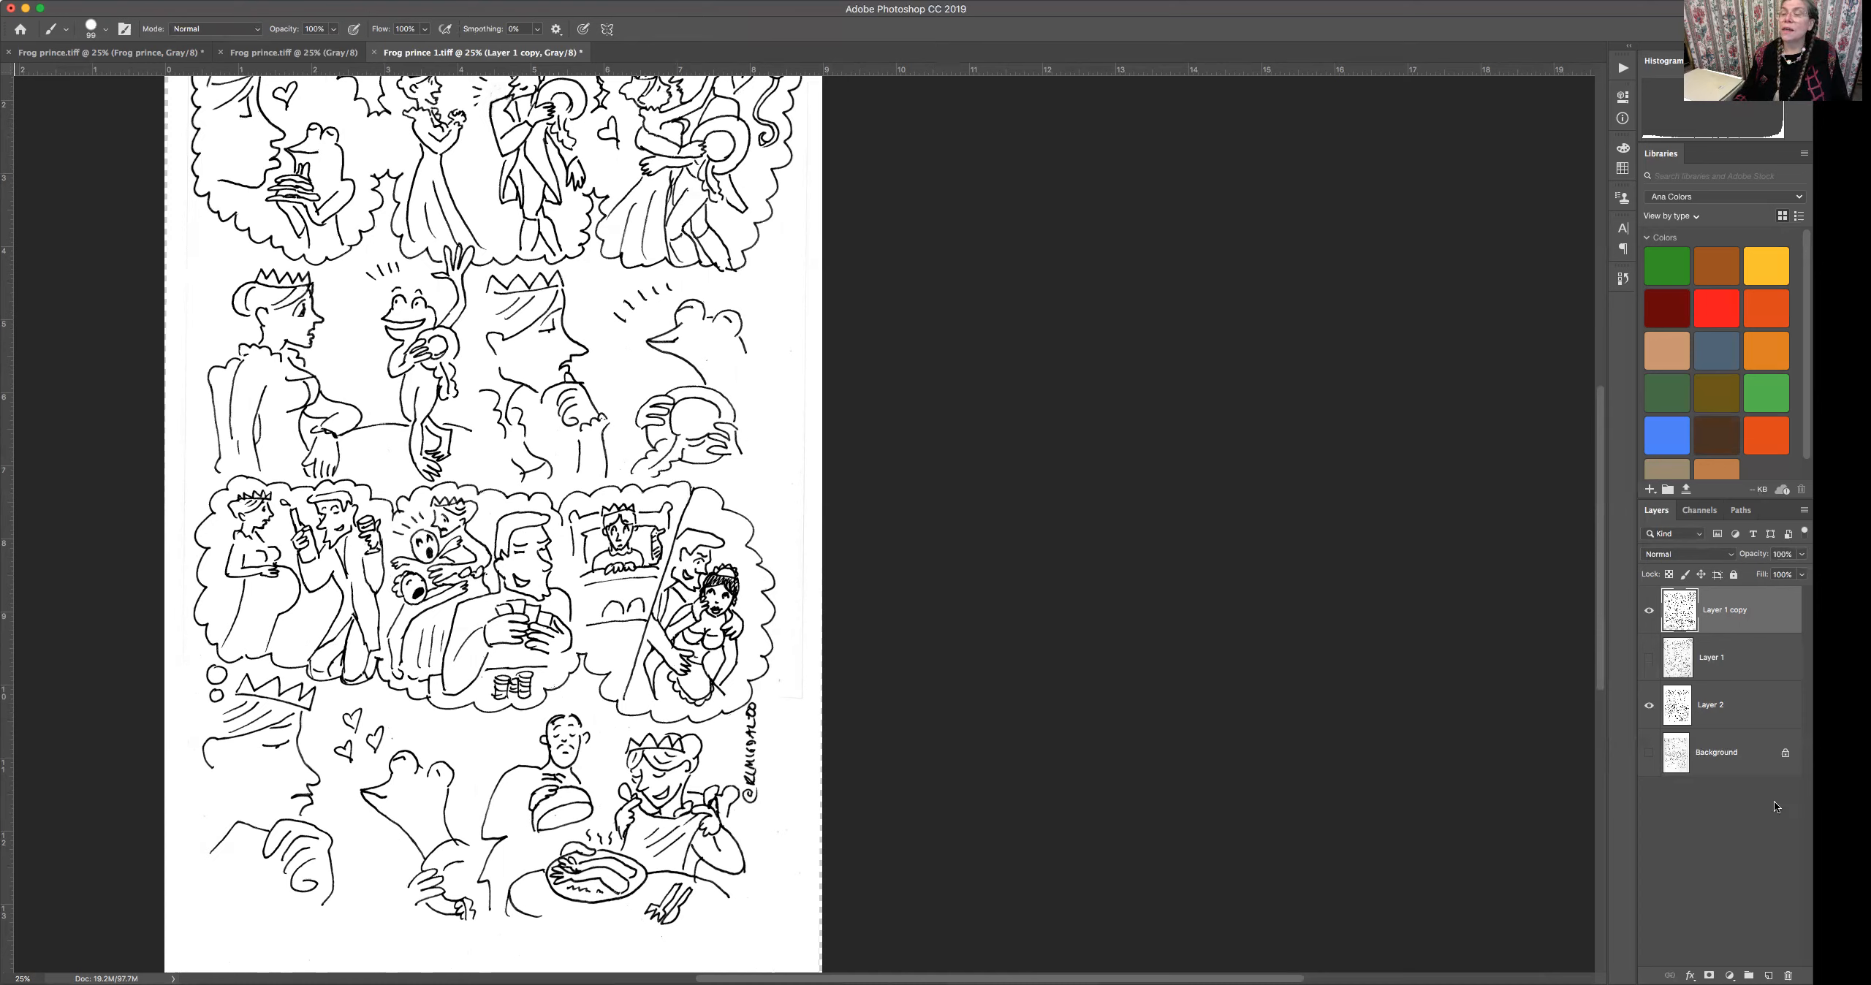
key(super+alt+shift+n)
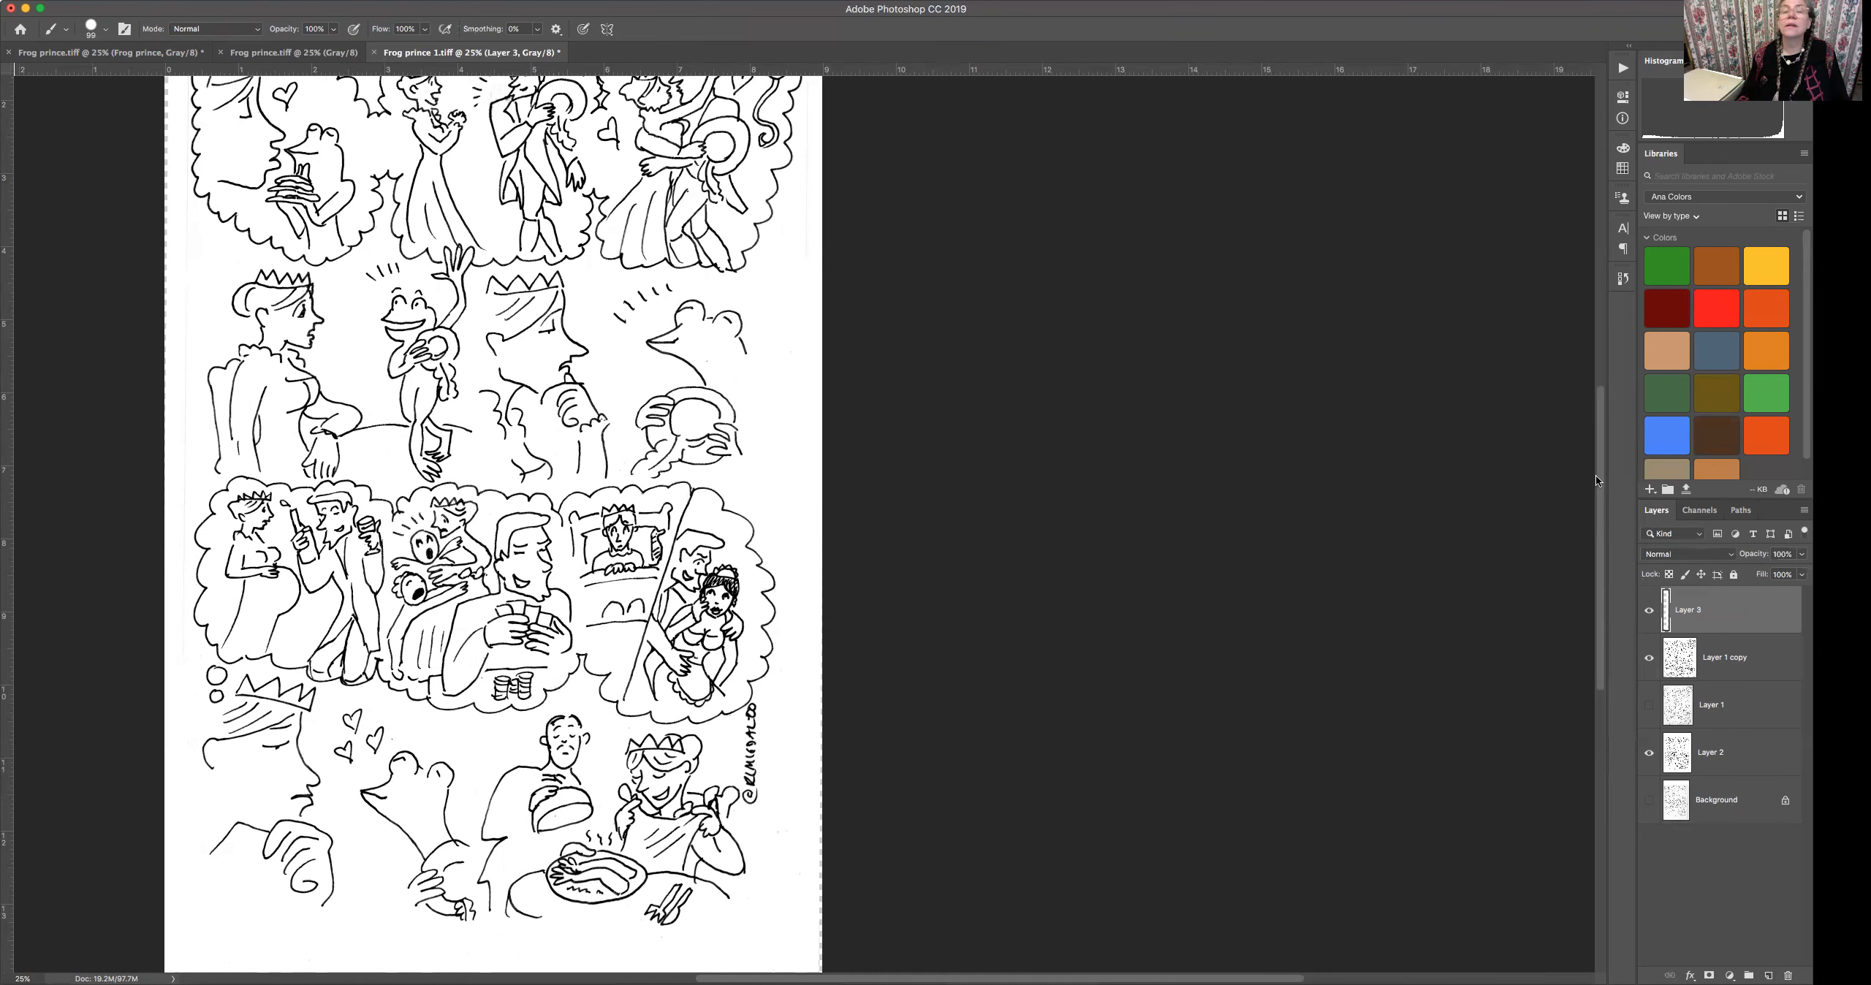
scroll(1596, 475, up, 5)
drag(812, 299, 813, 506)
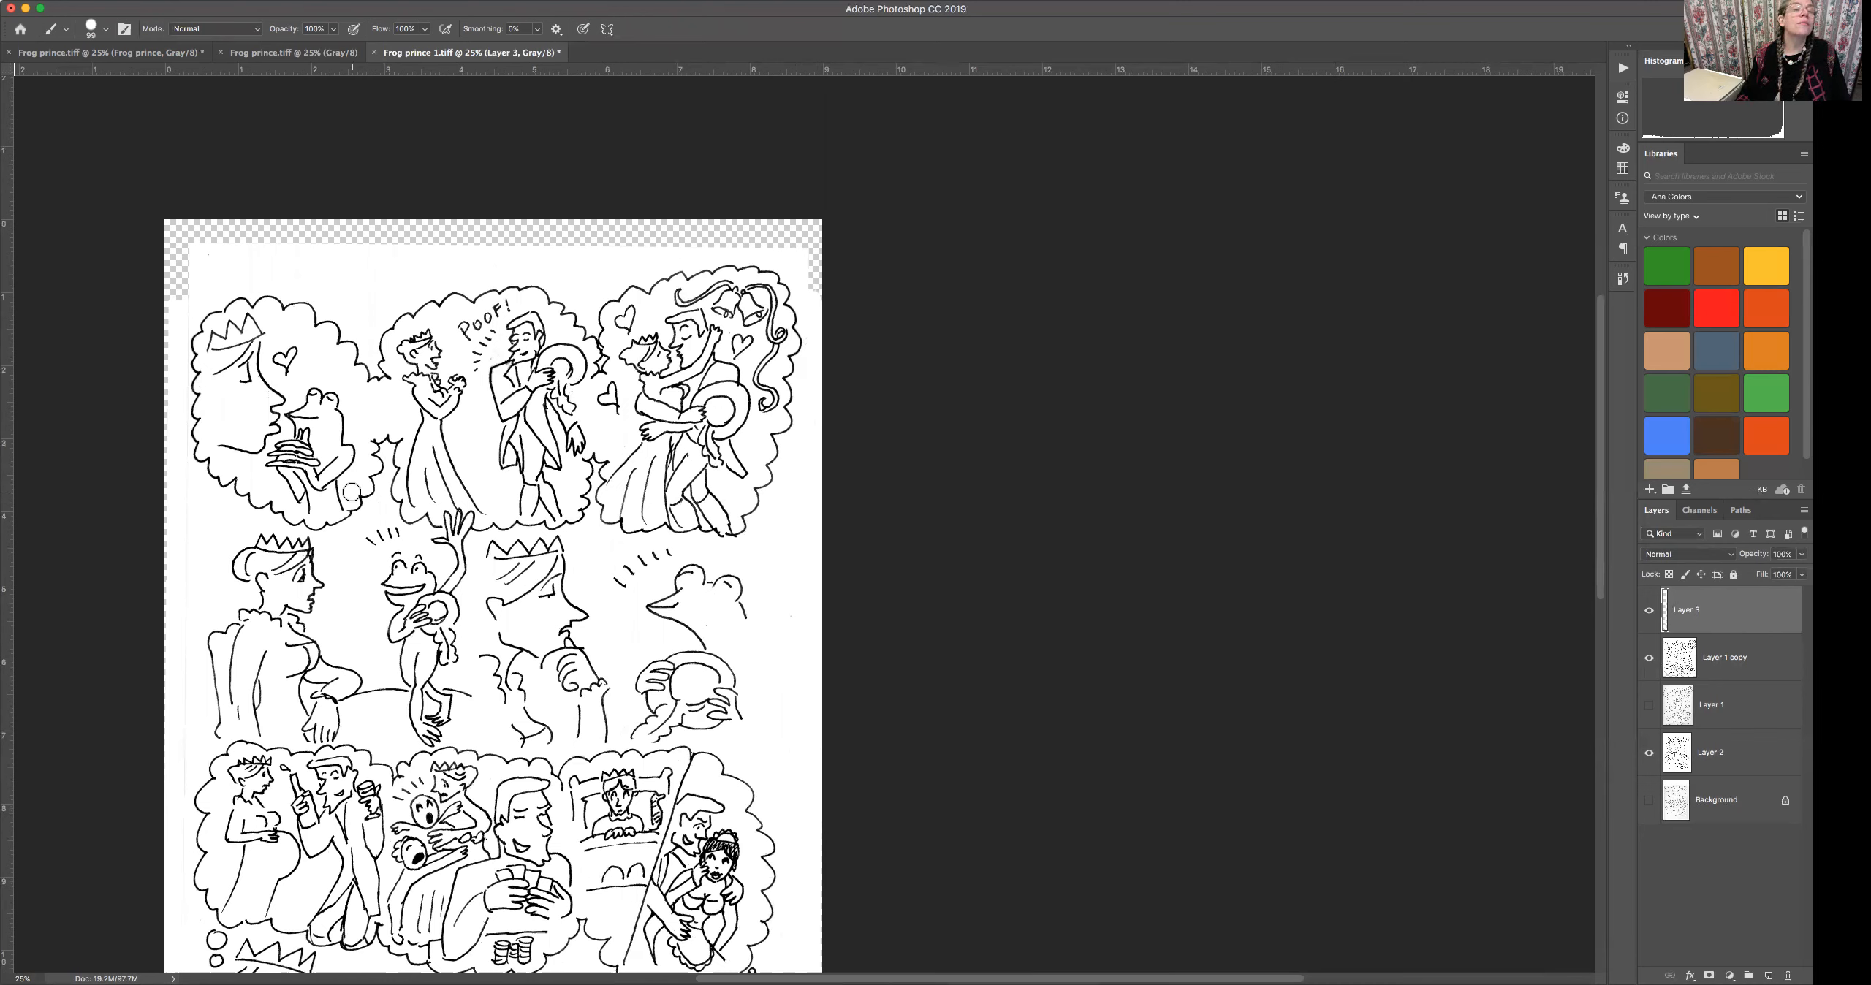
mouse_move(214, 249)
mouse_down()
mouse_move(803, 245)
mouse_move(831, 305)
mouse_up()
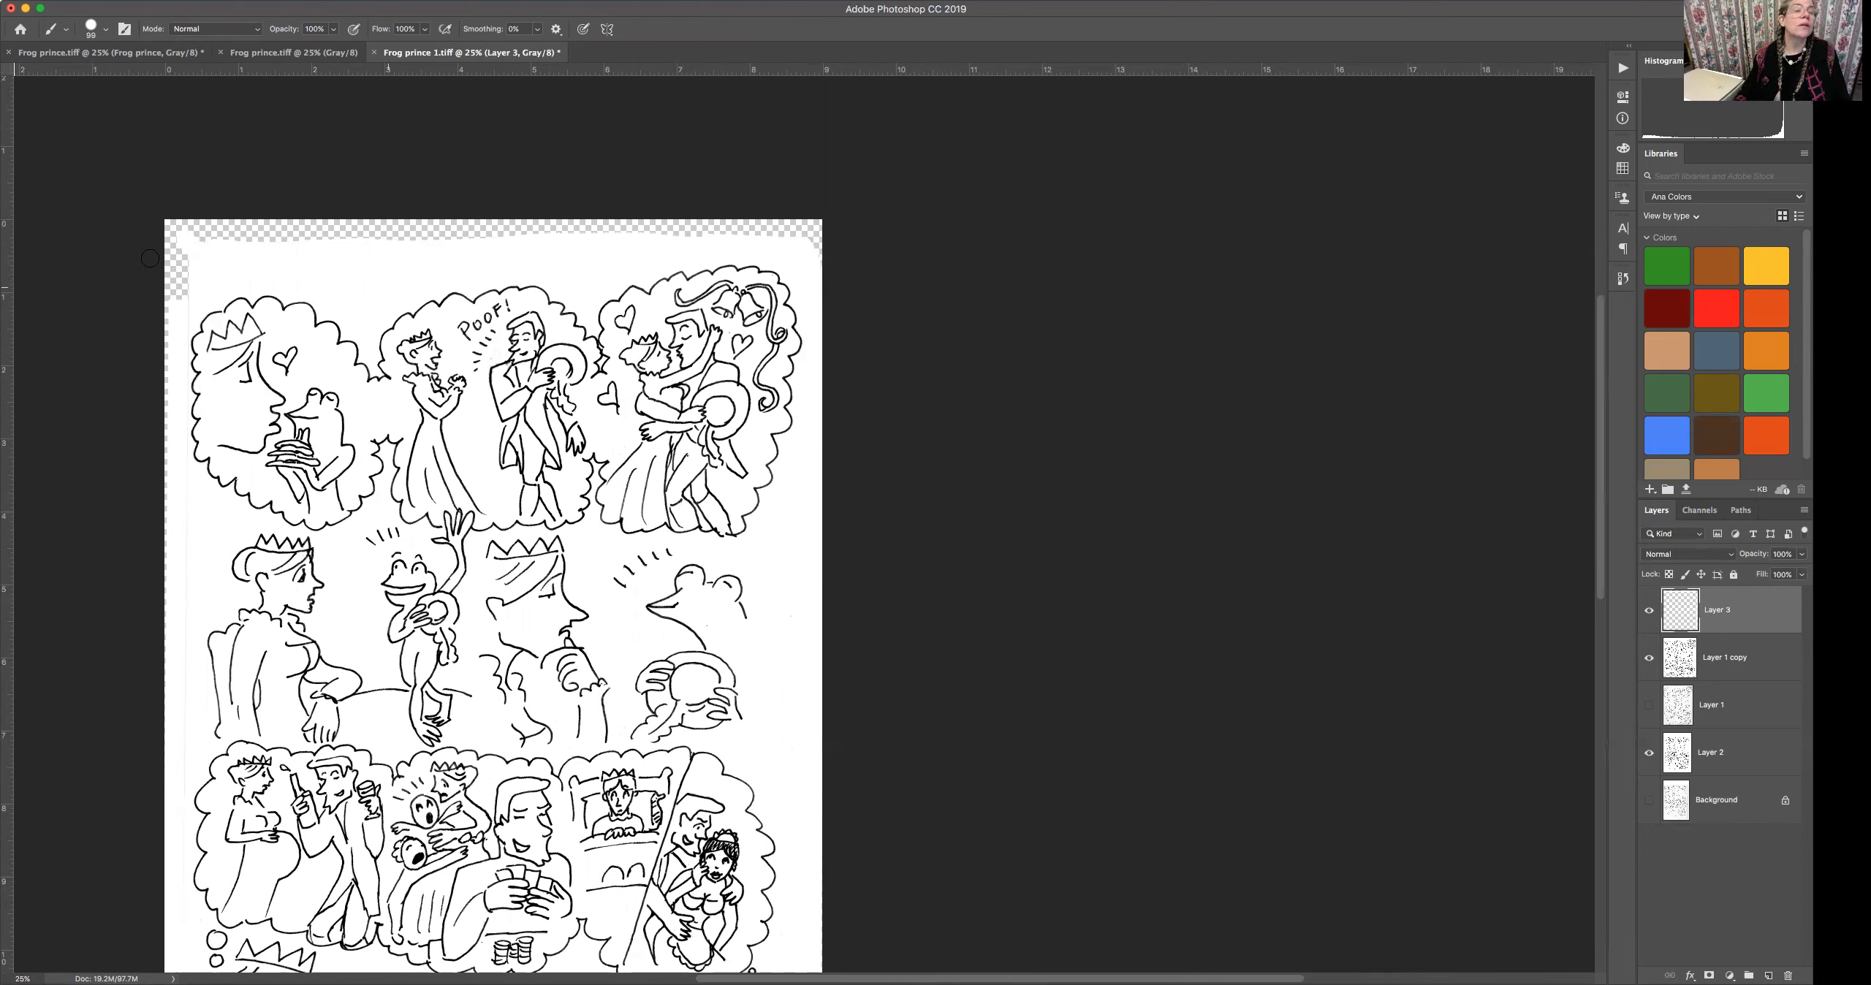
drag(188, 255, 187, 295)
drag(1599, 515, 1599, 568)
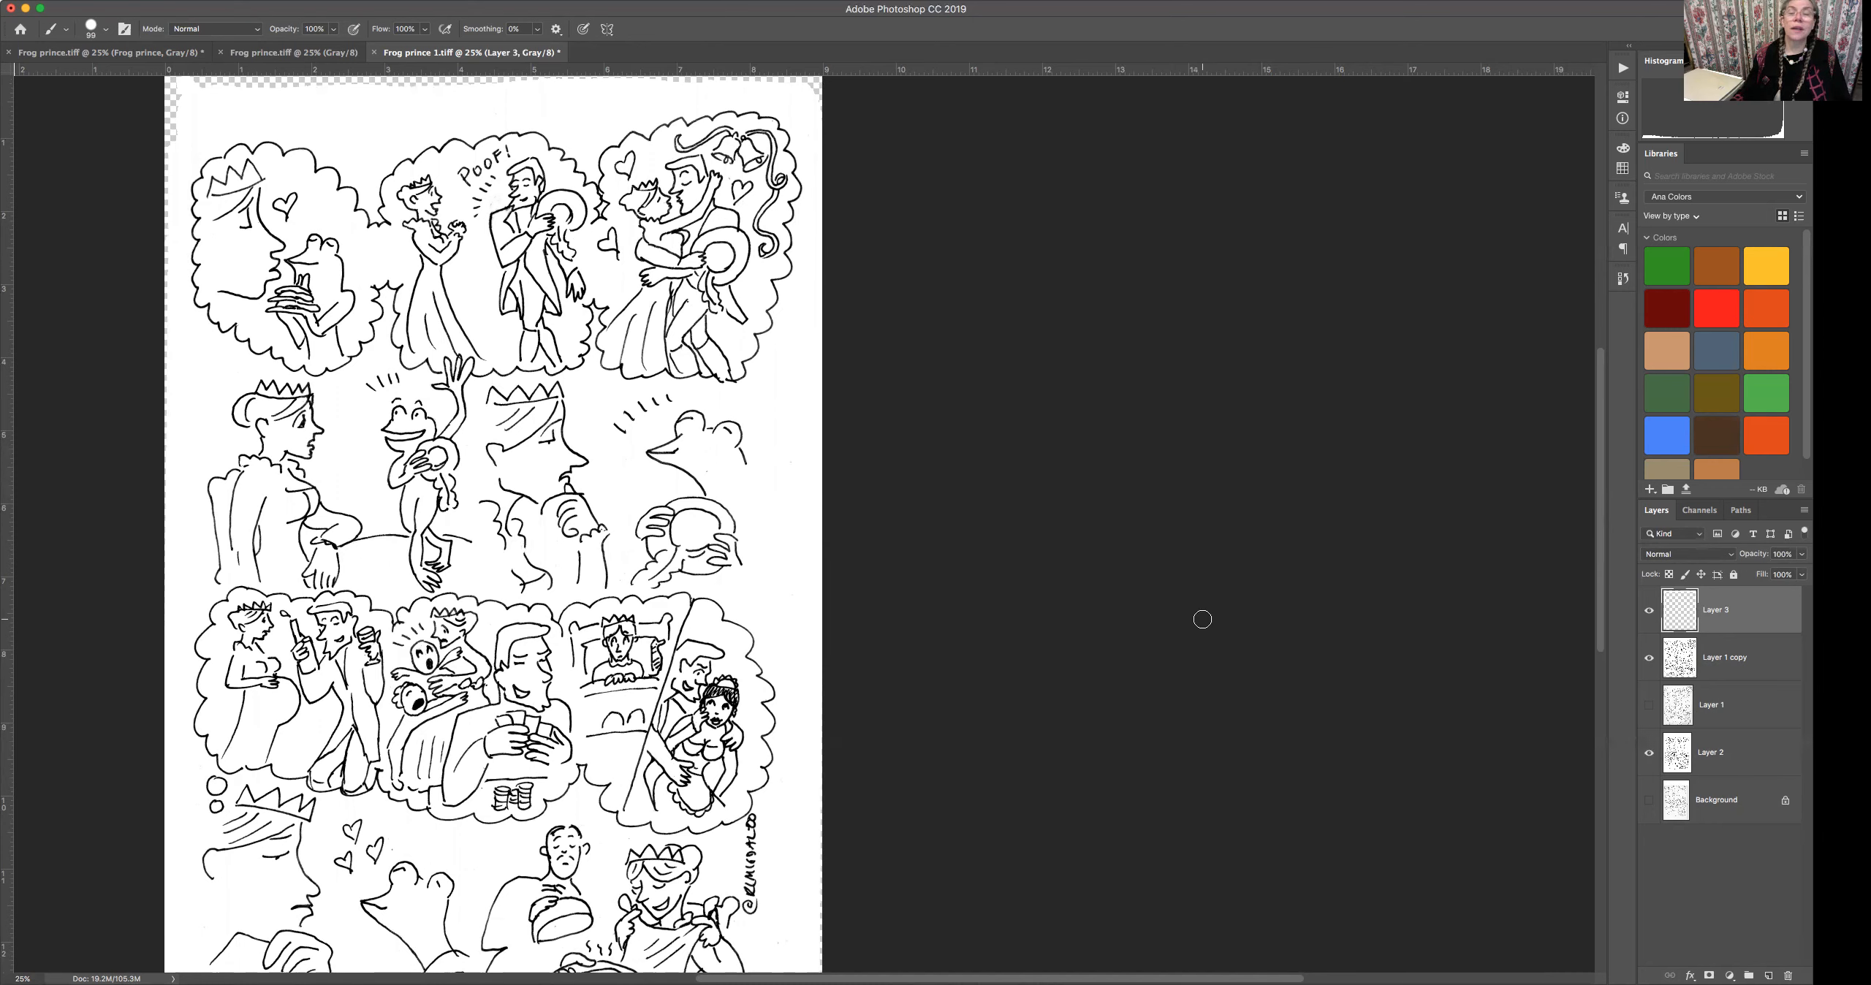
drag(1600, 578, 1596, 649)
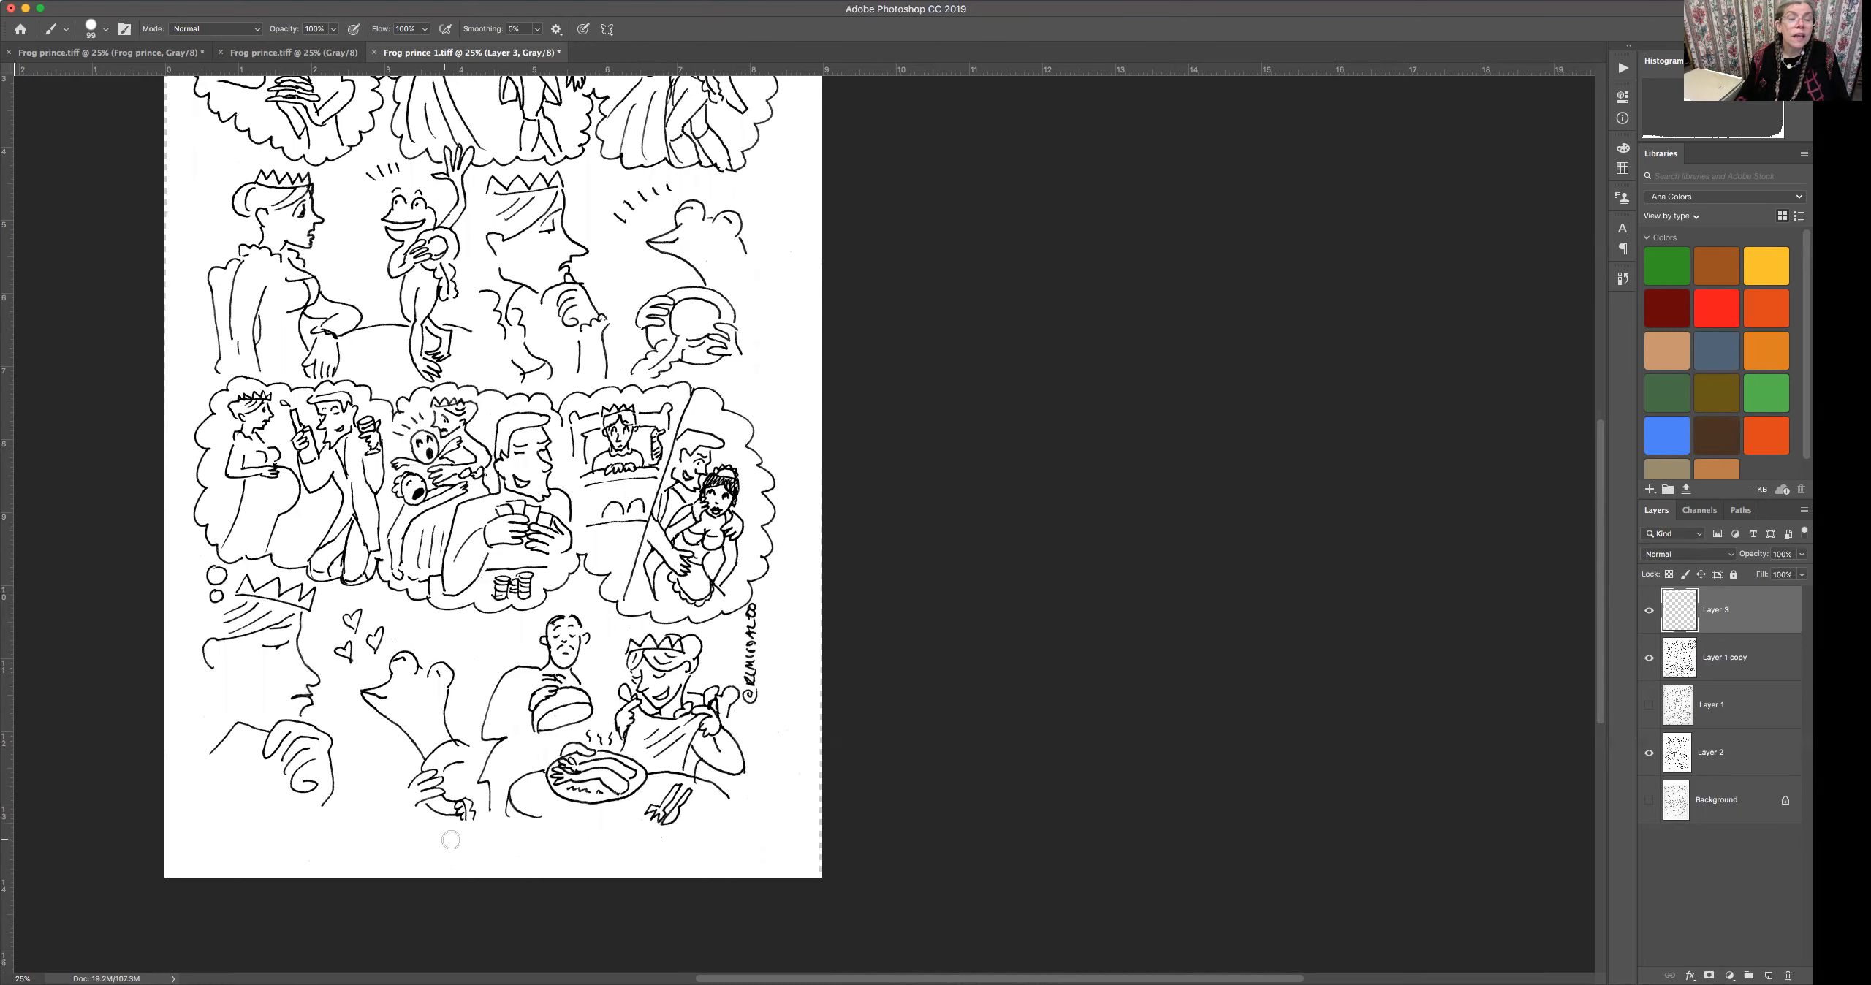
drag(1602, 582, 1591, 494)
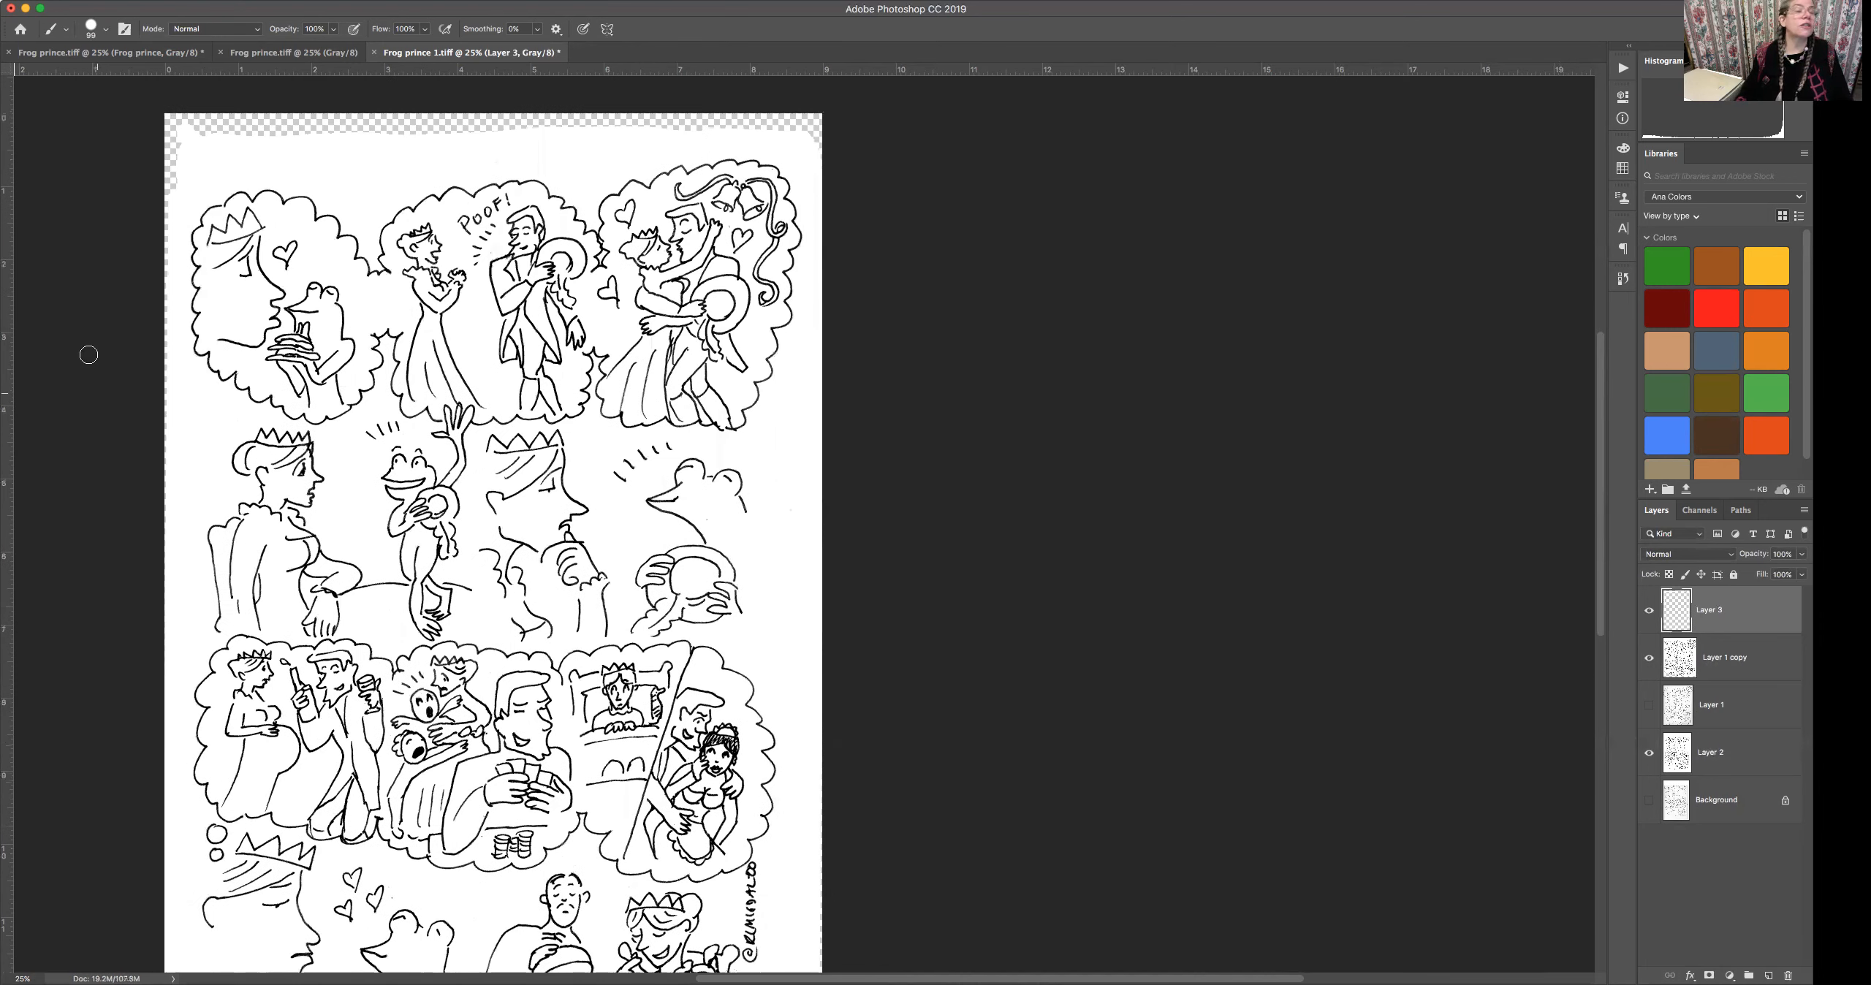
Paint out the grey smudges beside the prince's face in the POOF panel with a 25 px white brush.
key(z)
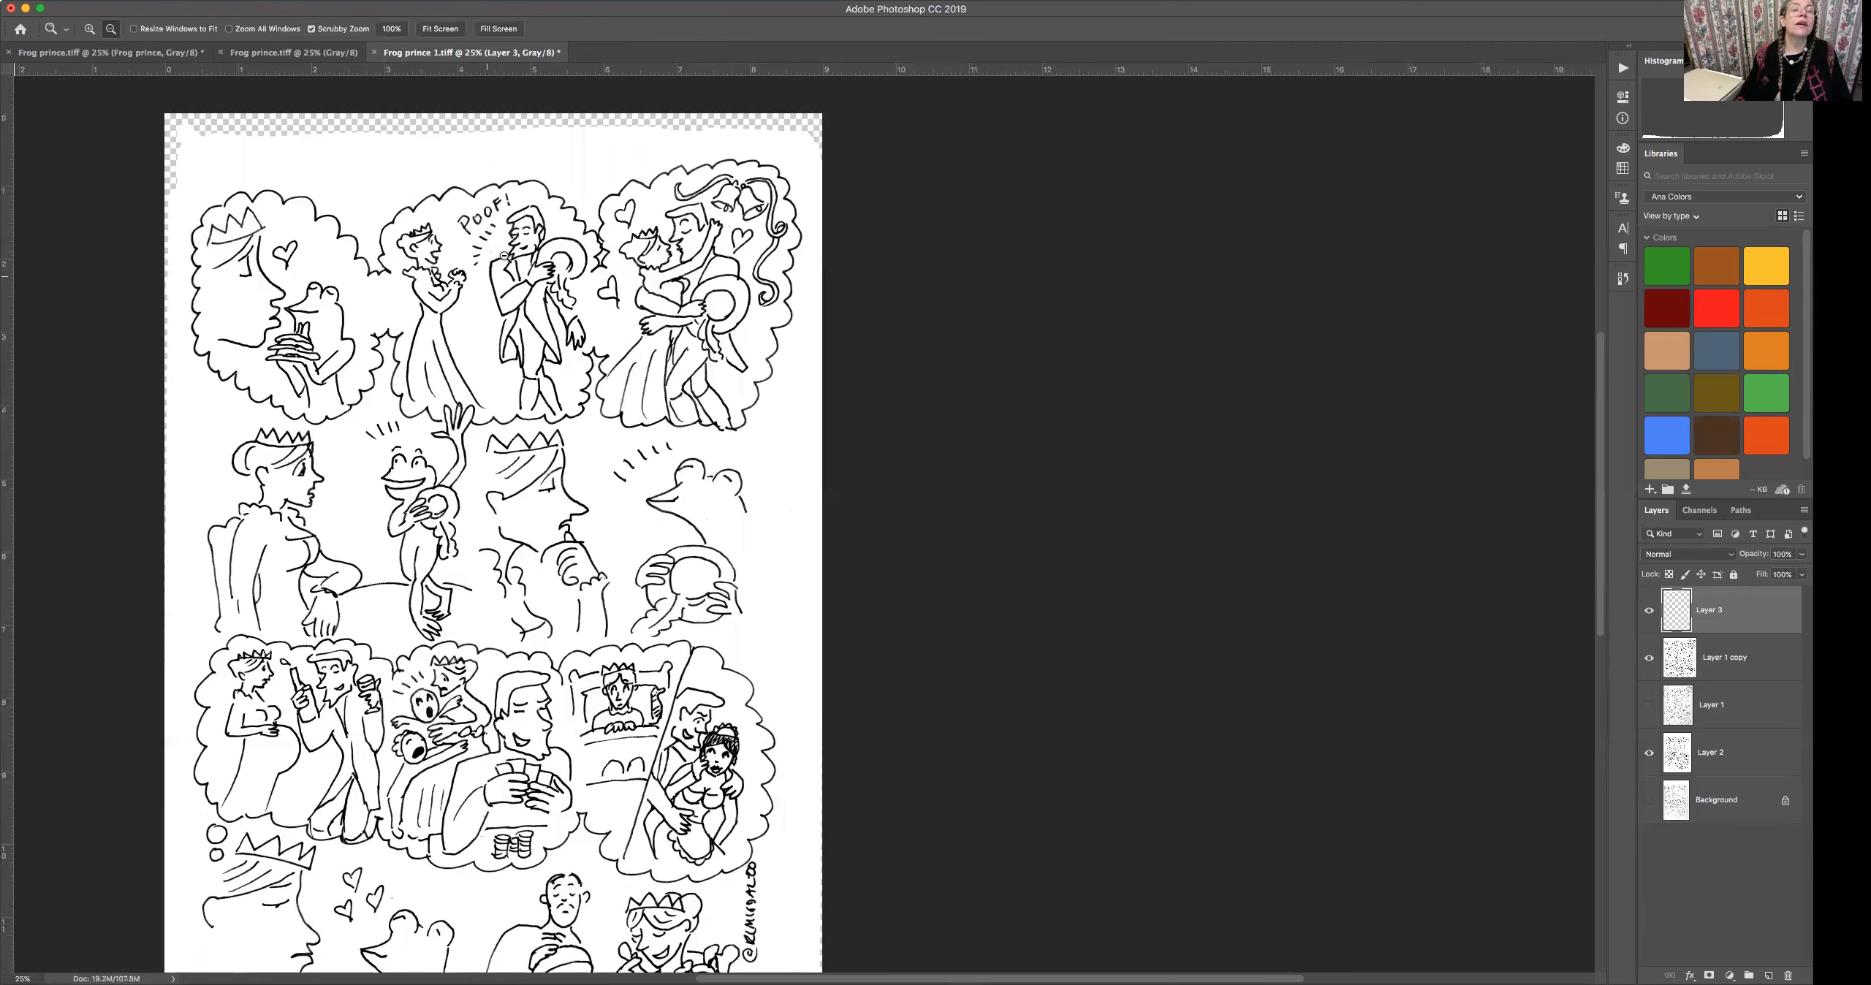
drag(500, 248, 593, 266)
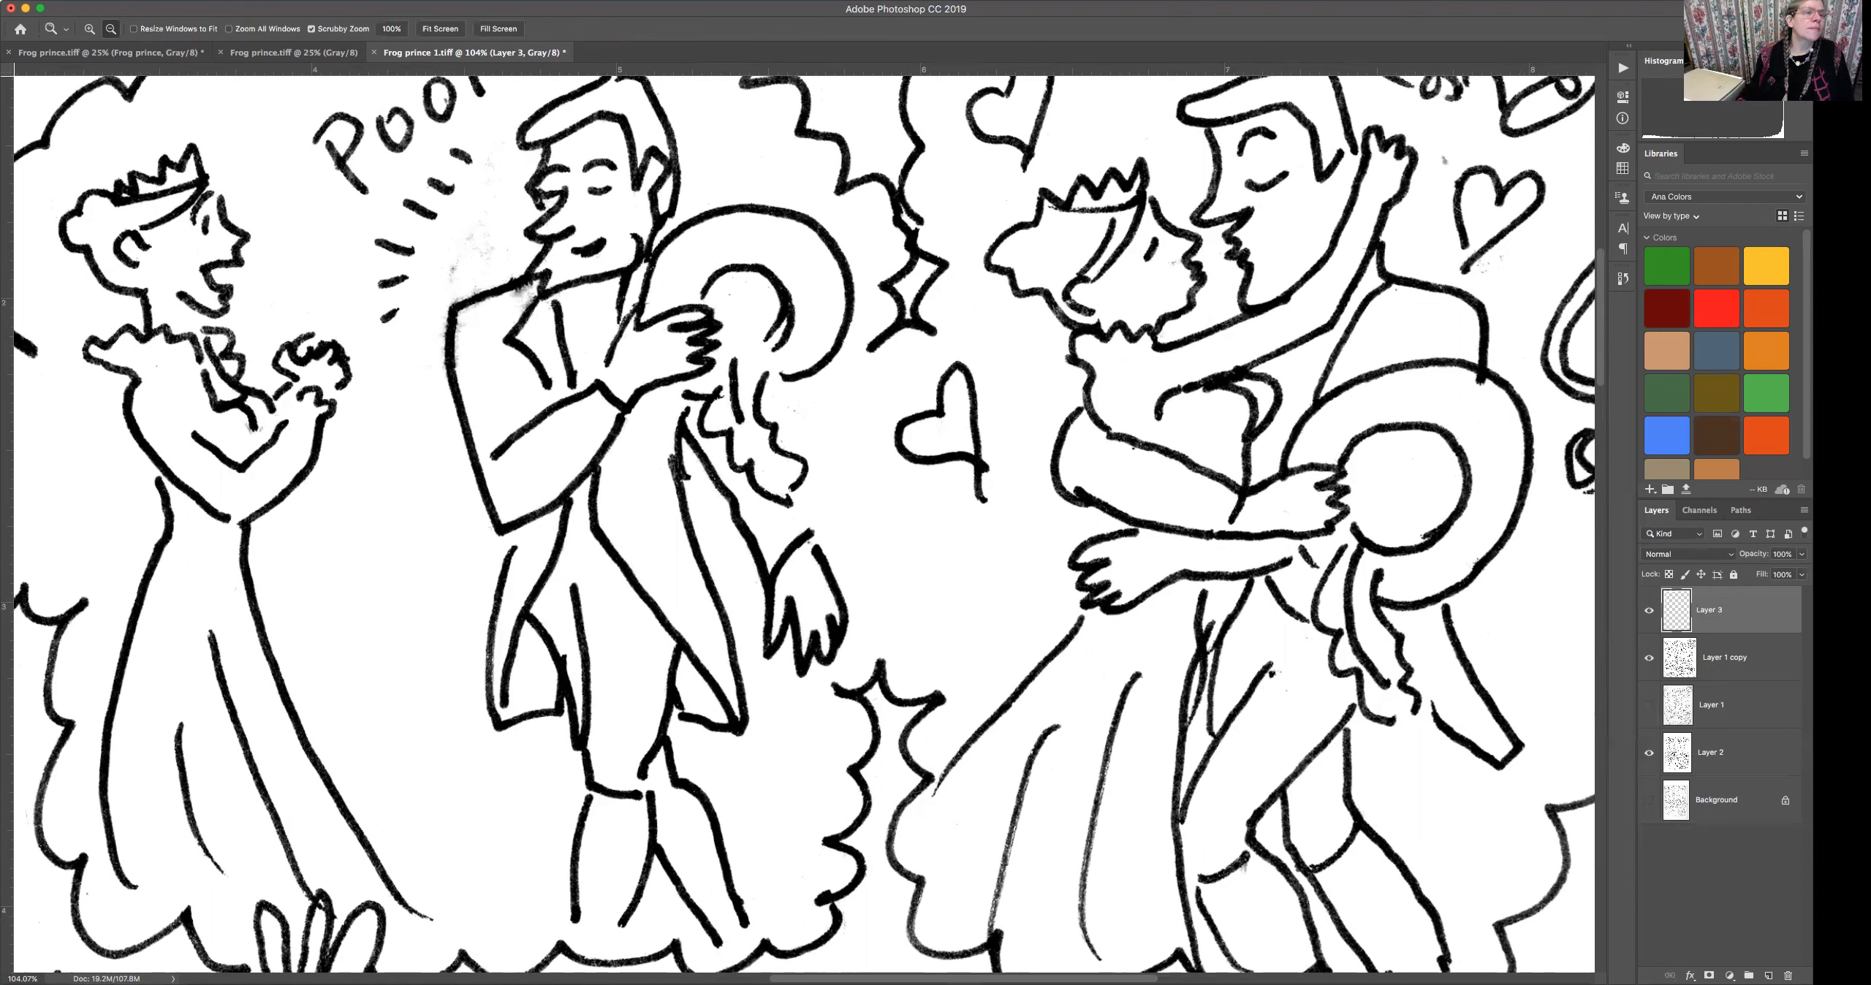
key(b)
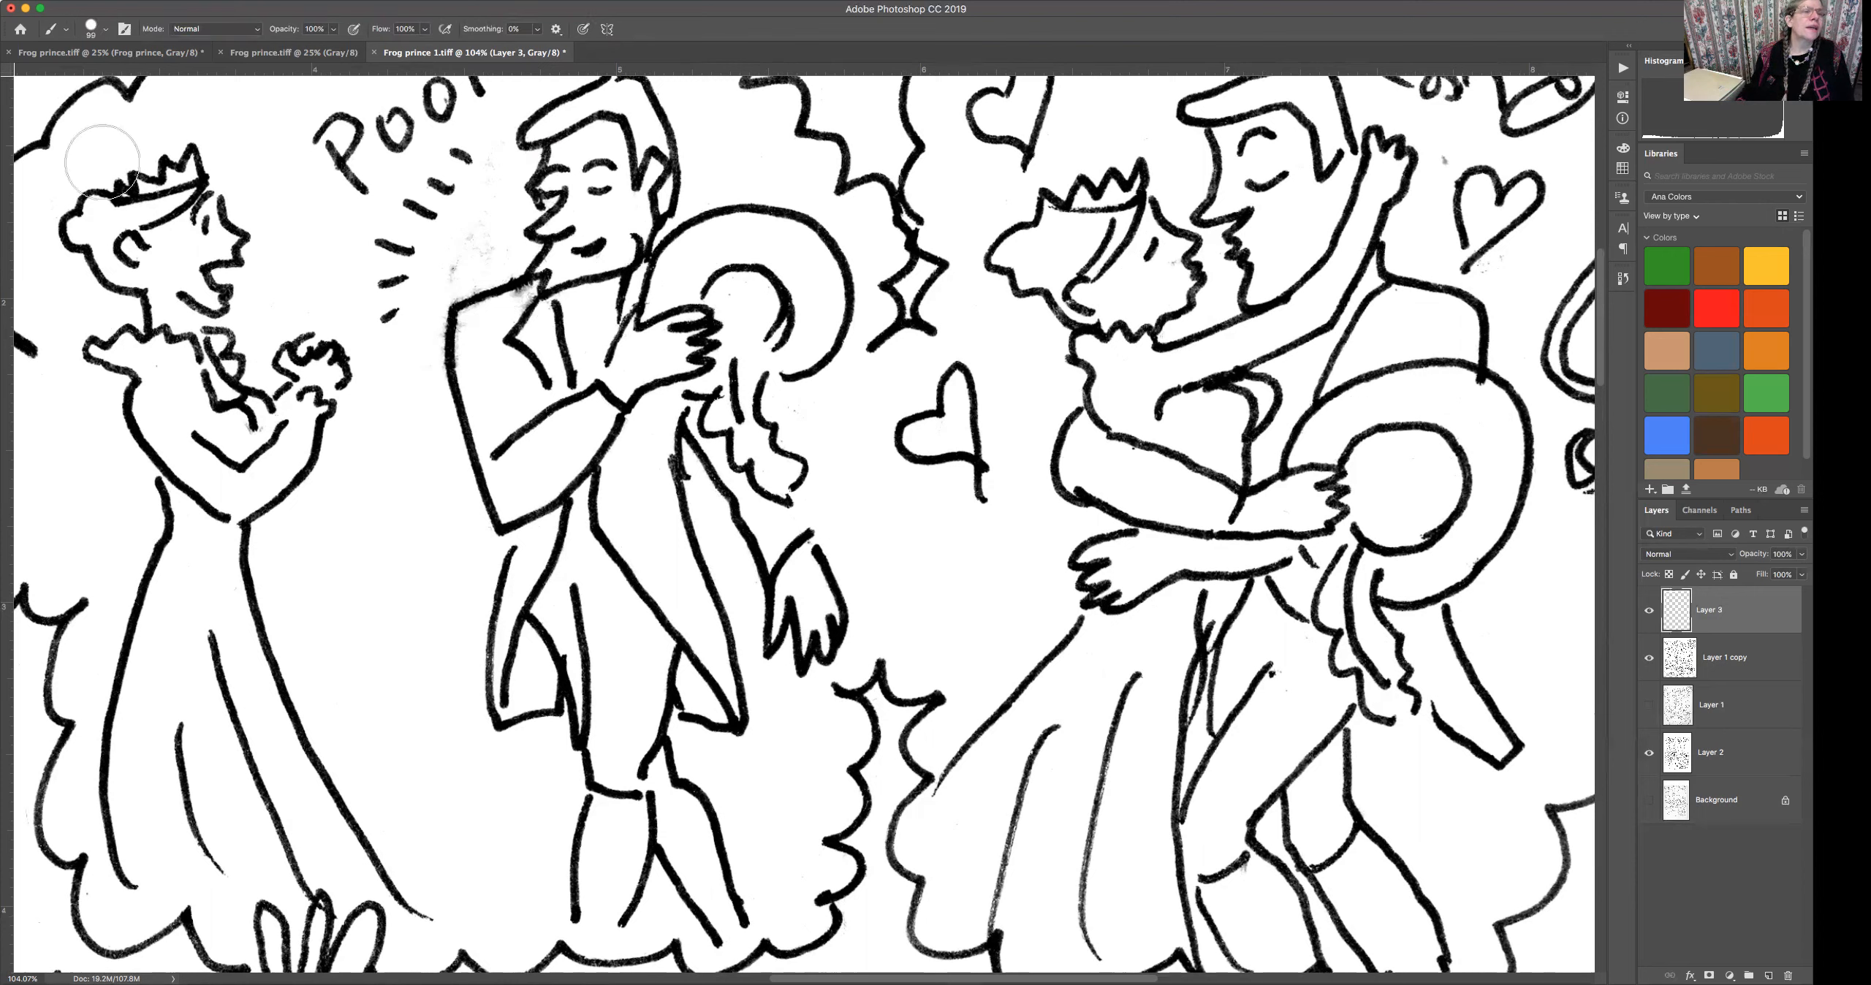
click(107, 32)
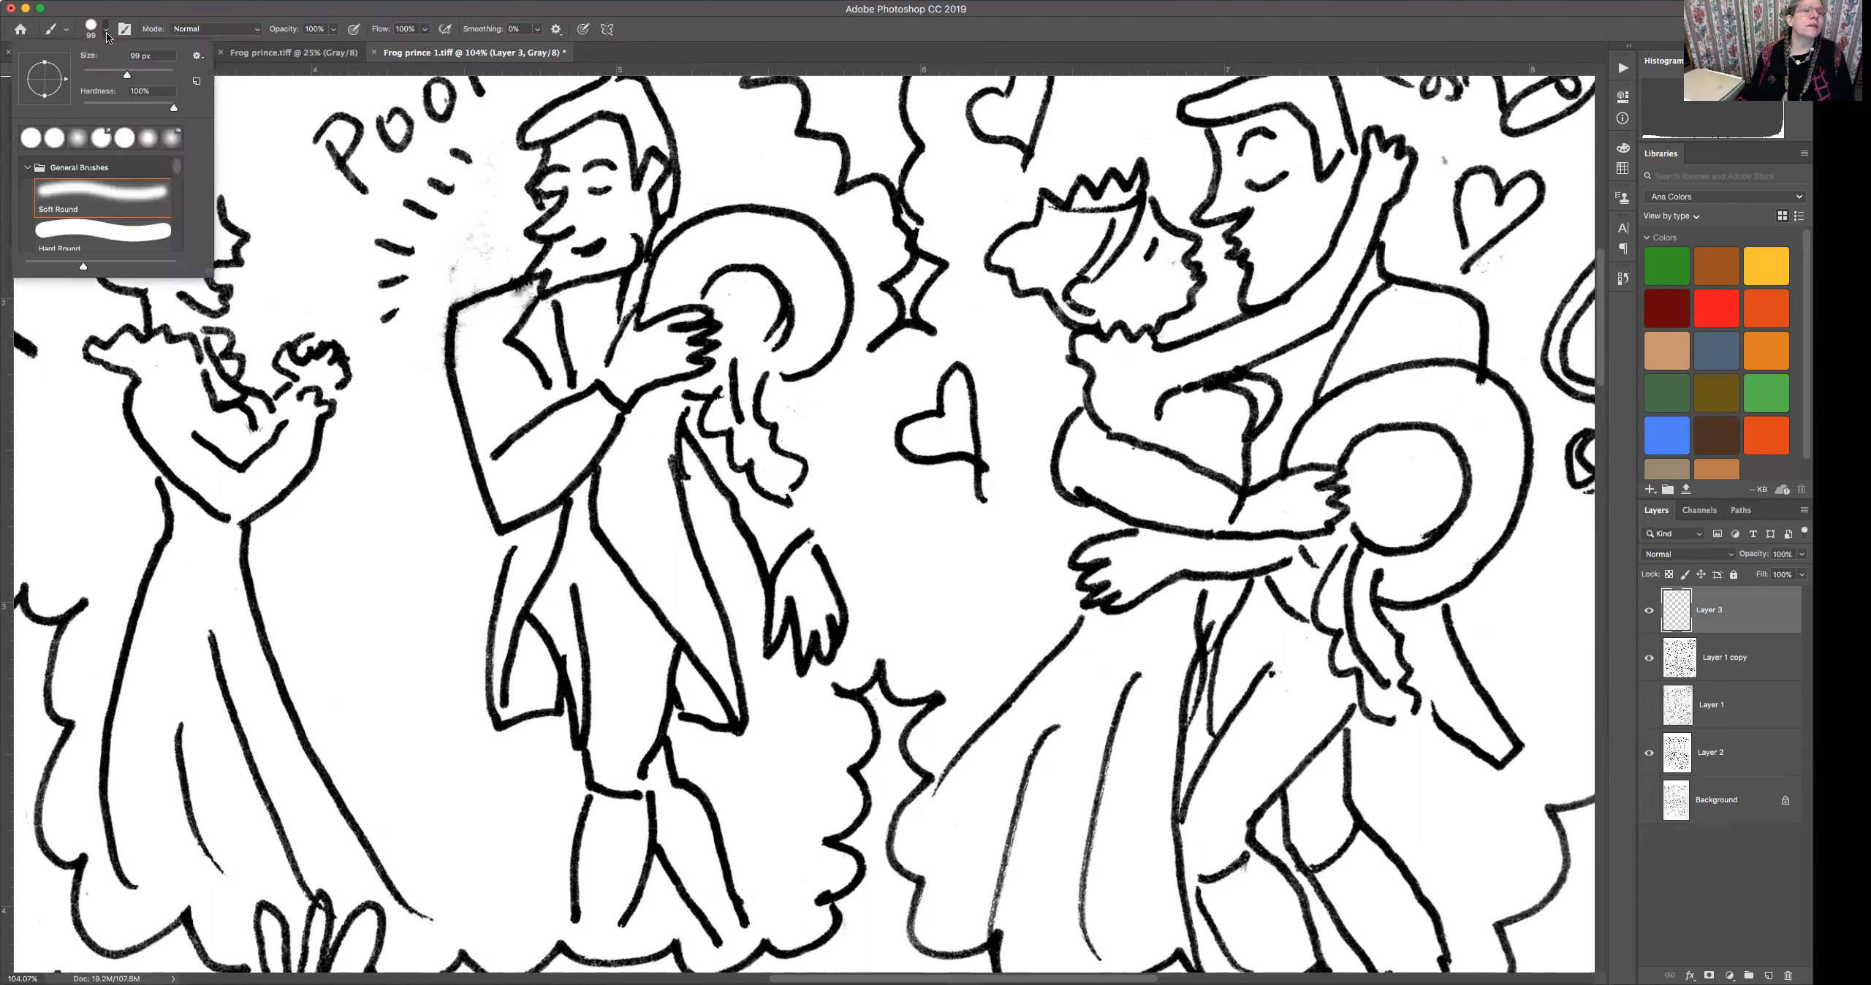
click(476, 233)
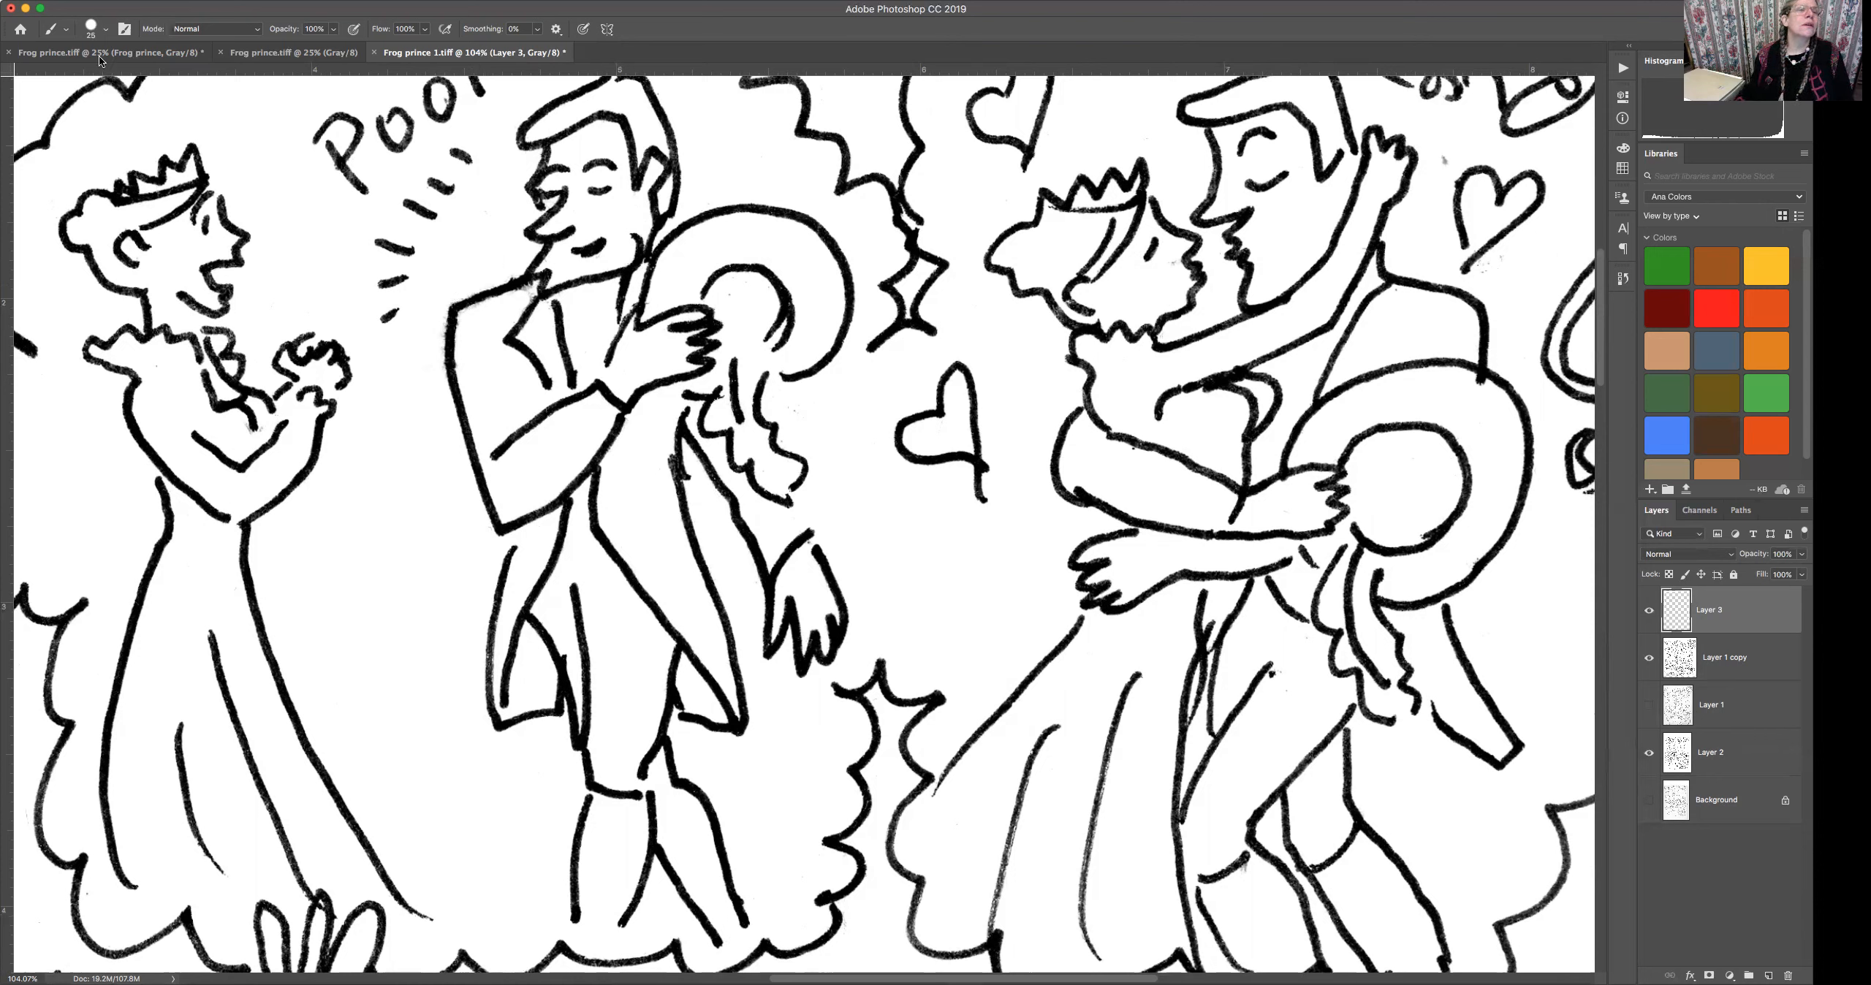
Reduce the brush to 11 px and clean the fine smudges along the prince's collar and shoulder line.
click(106, 31)
drag(93, 75, 87, 77)
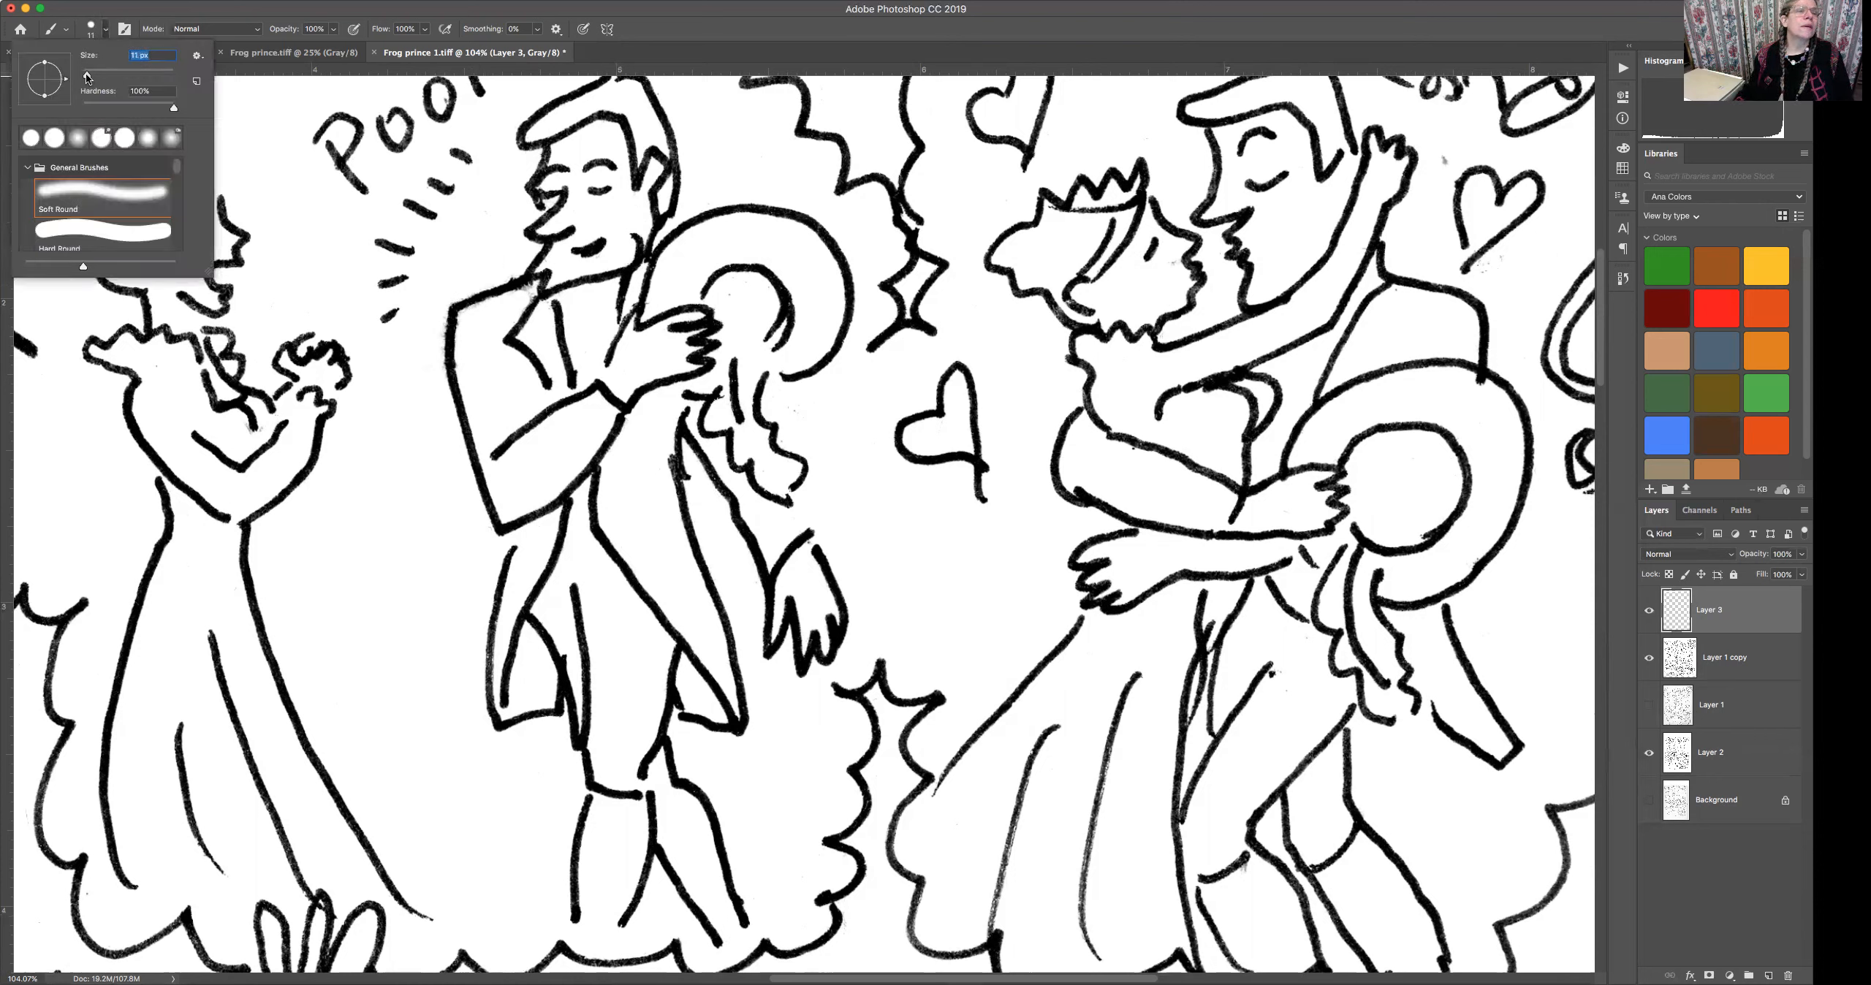
click(529, 294)
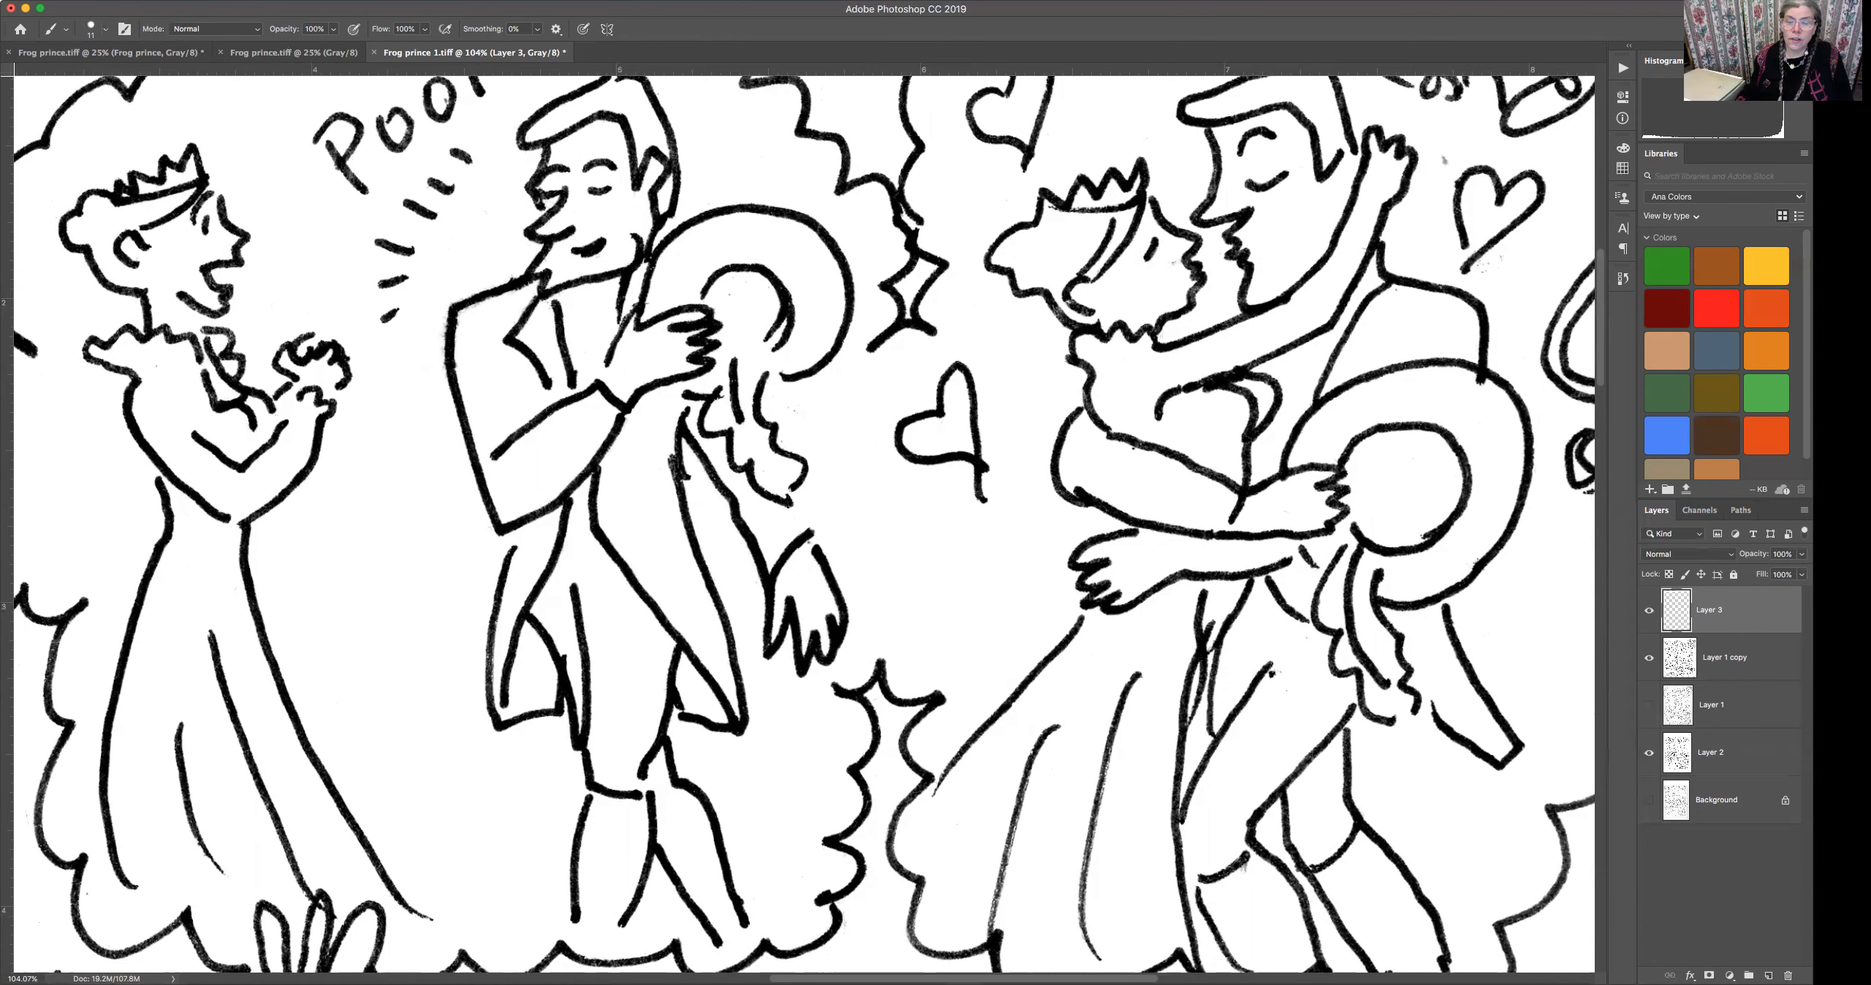
scroll(804, 523, left, 15)
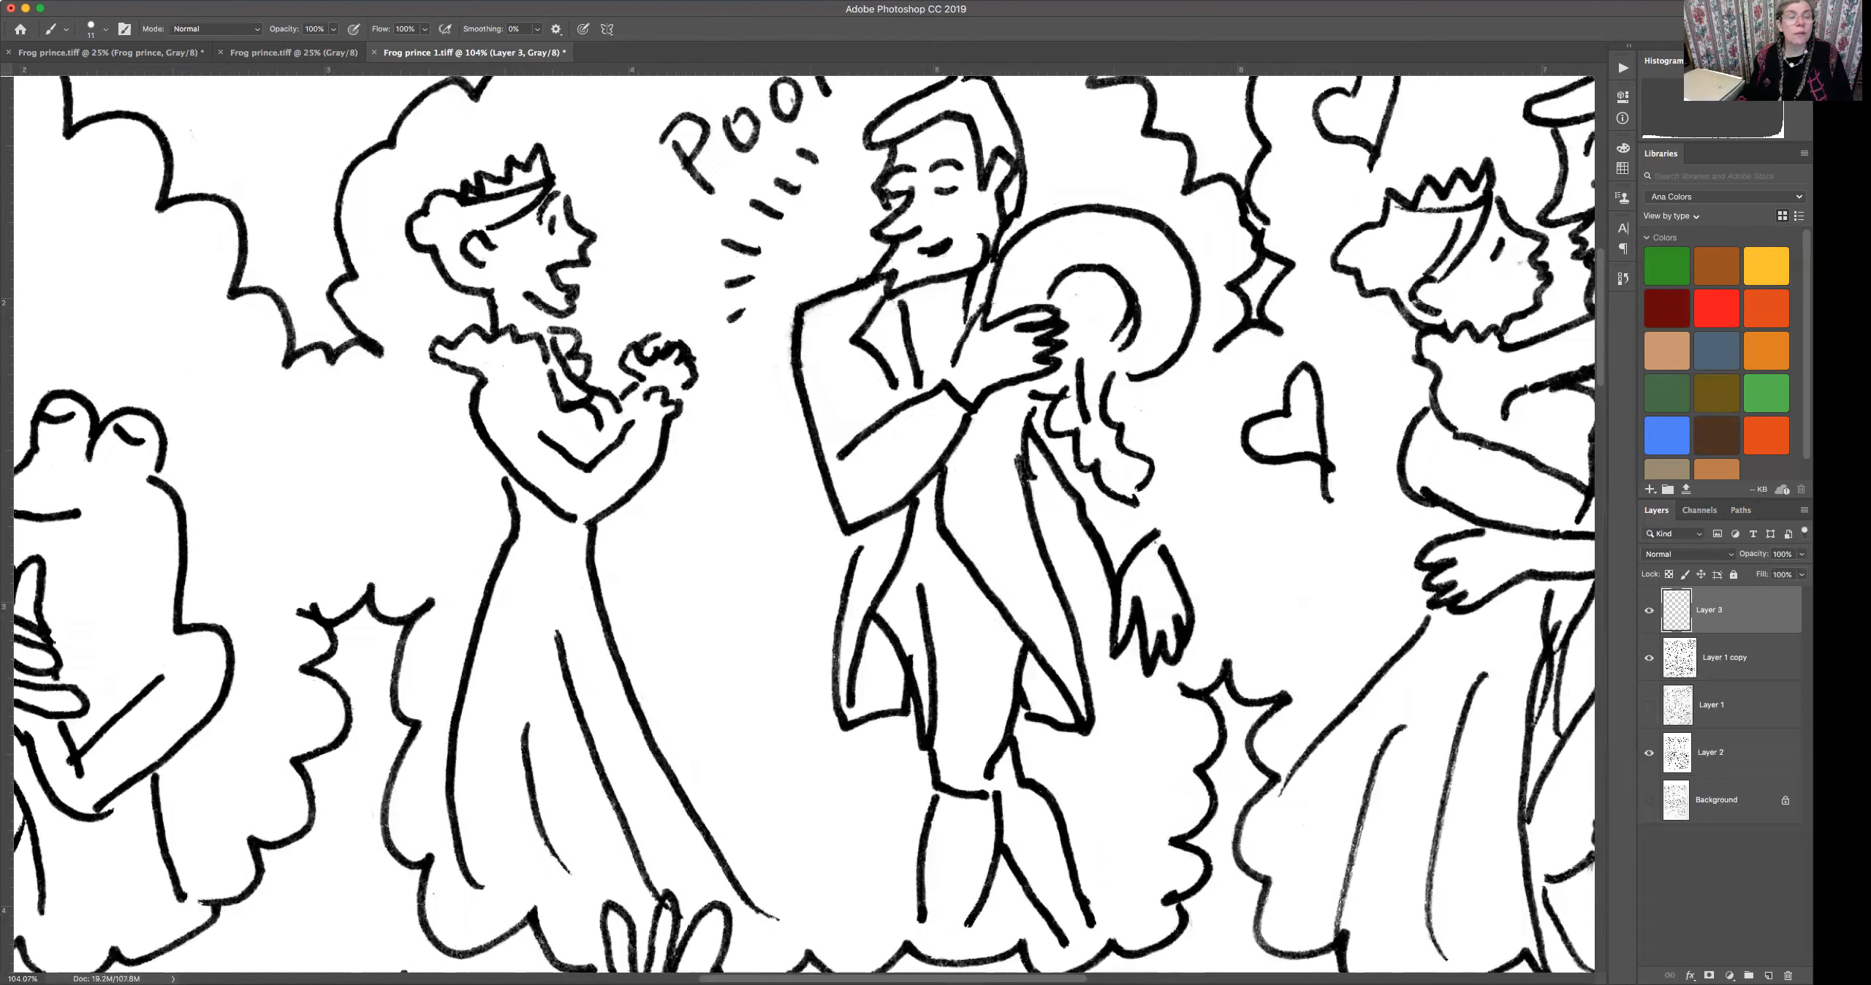
scroll(514, 341, left, 5)
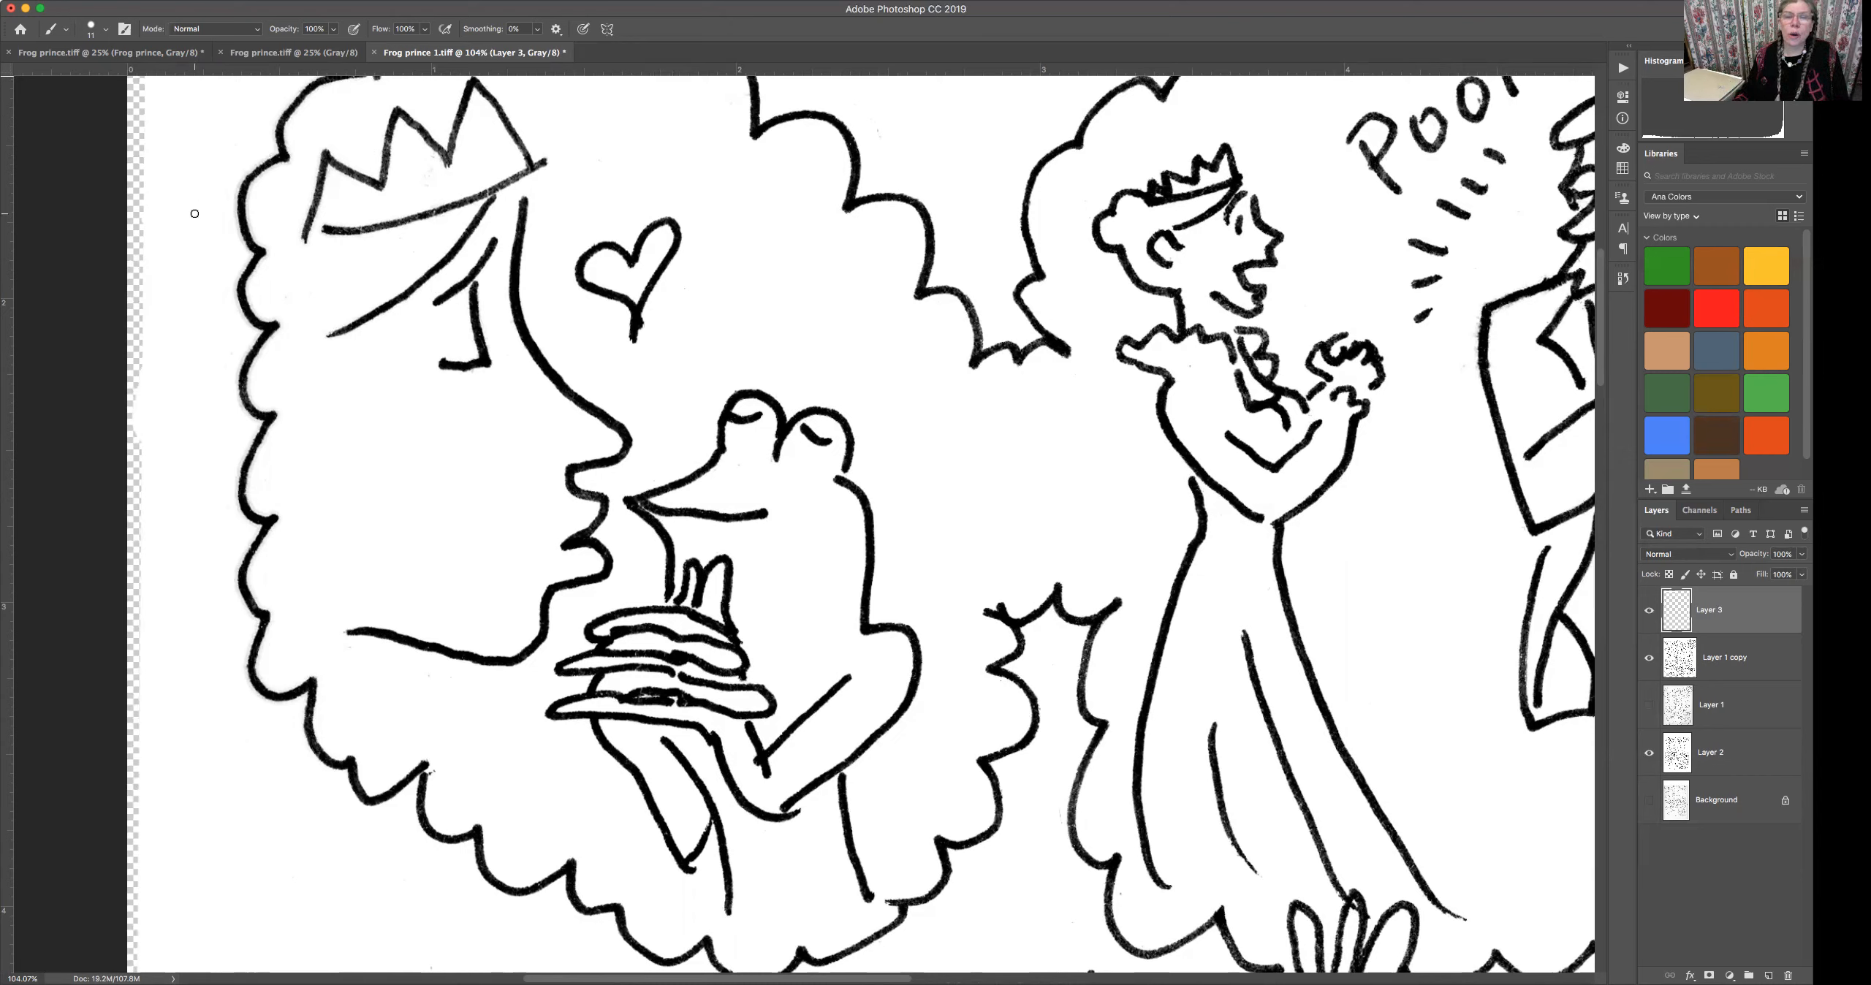
Move Layer 2 directly above Layer 1 in the layer stack and try merging the visible layers.
key(z)
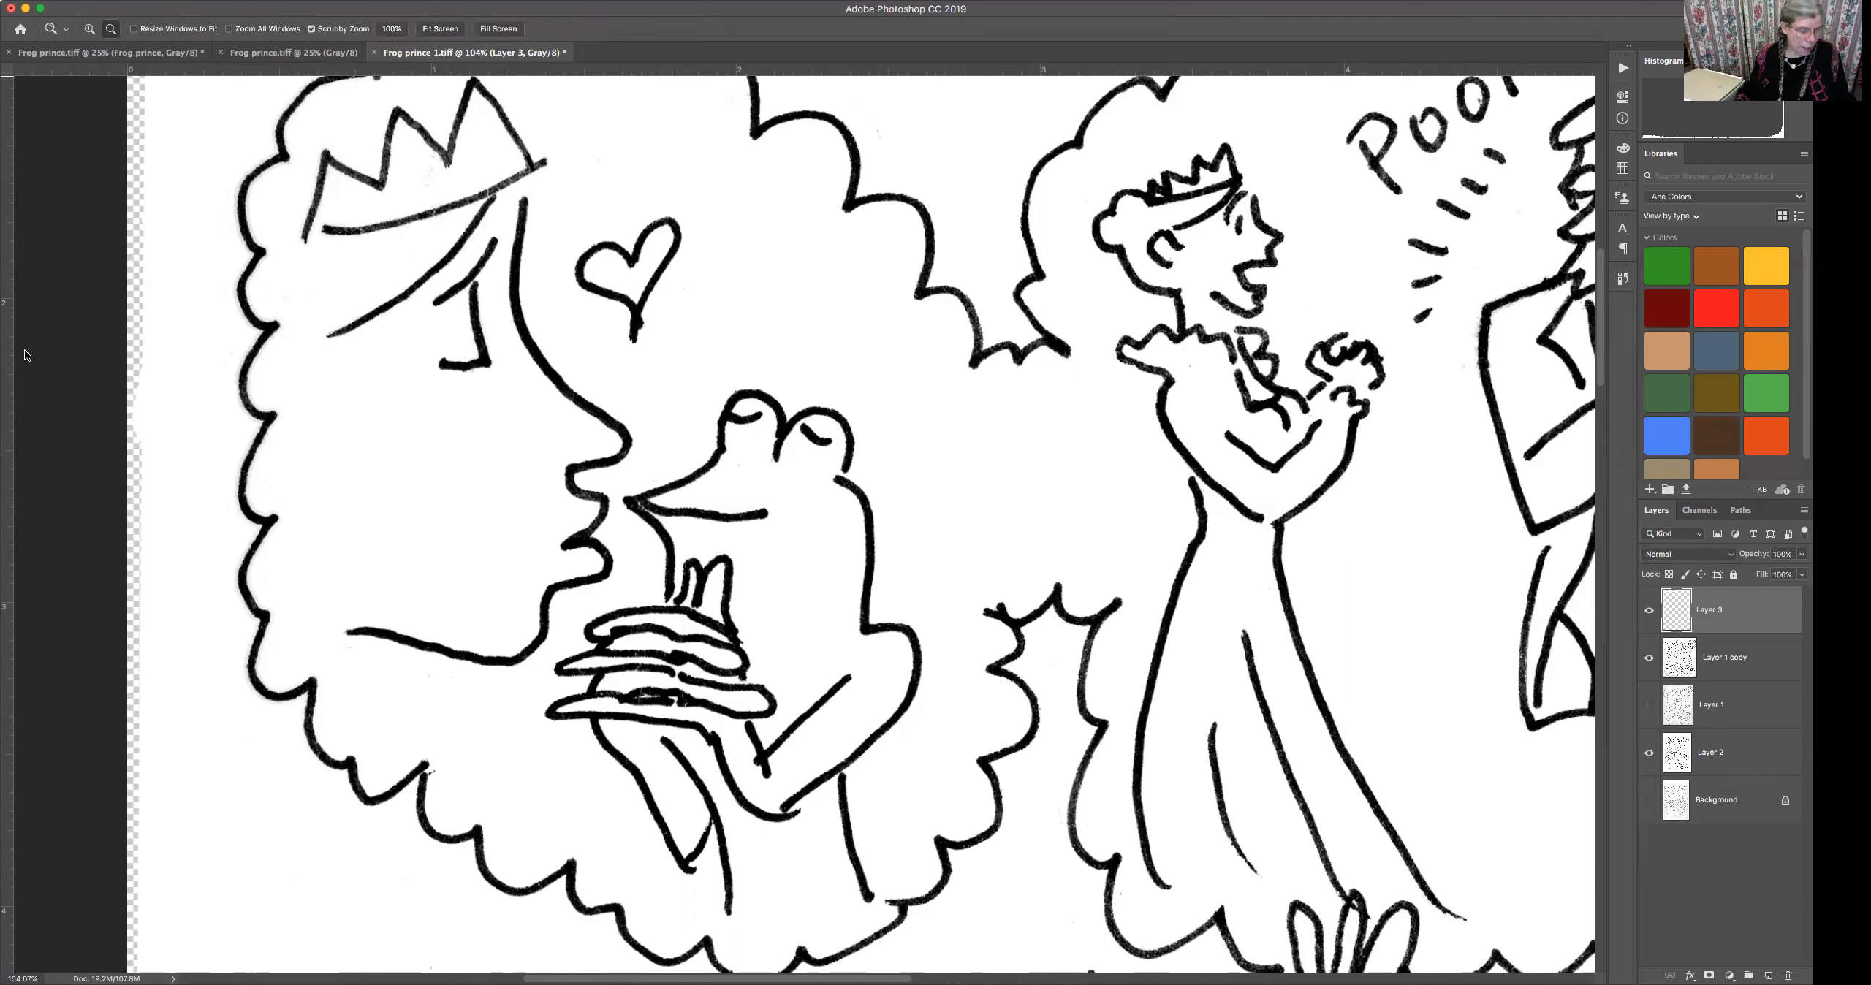
alt+click(896, 426)
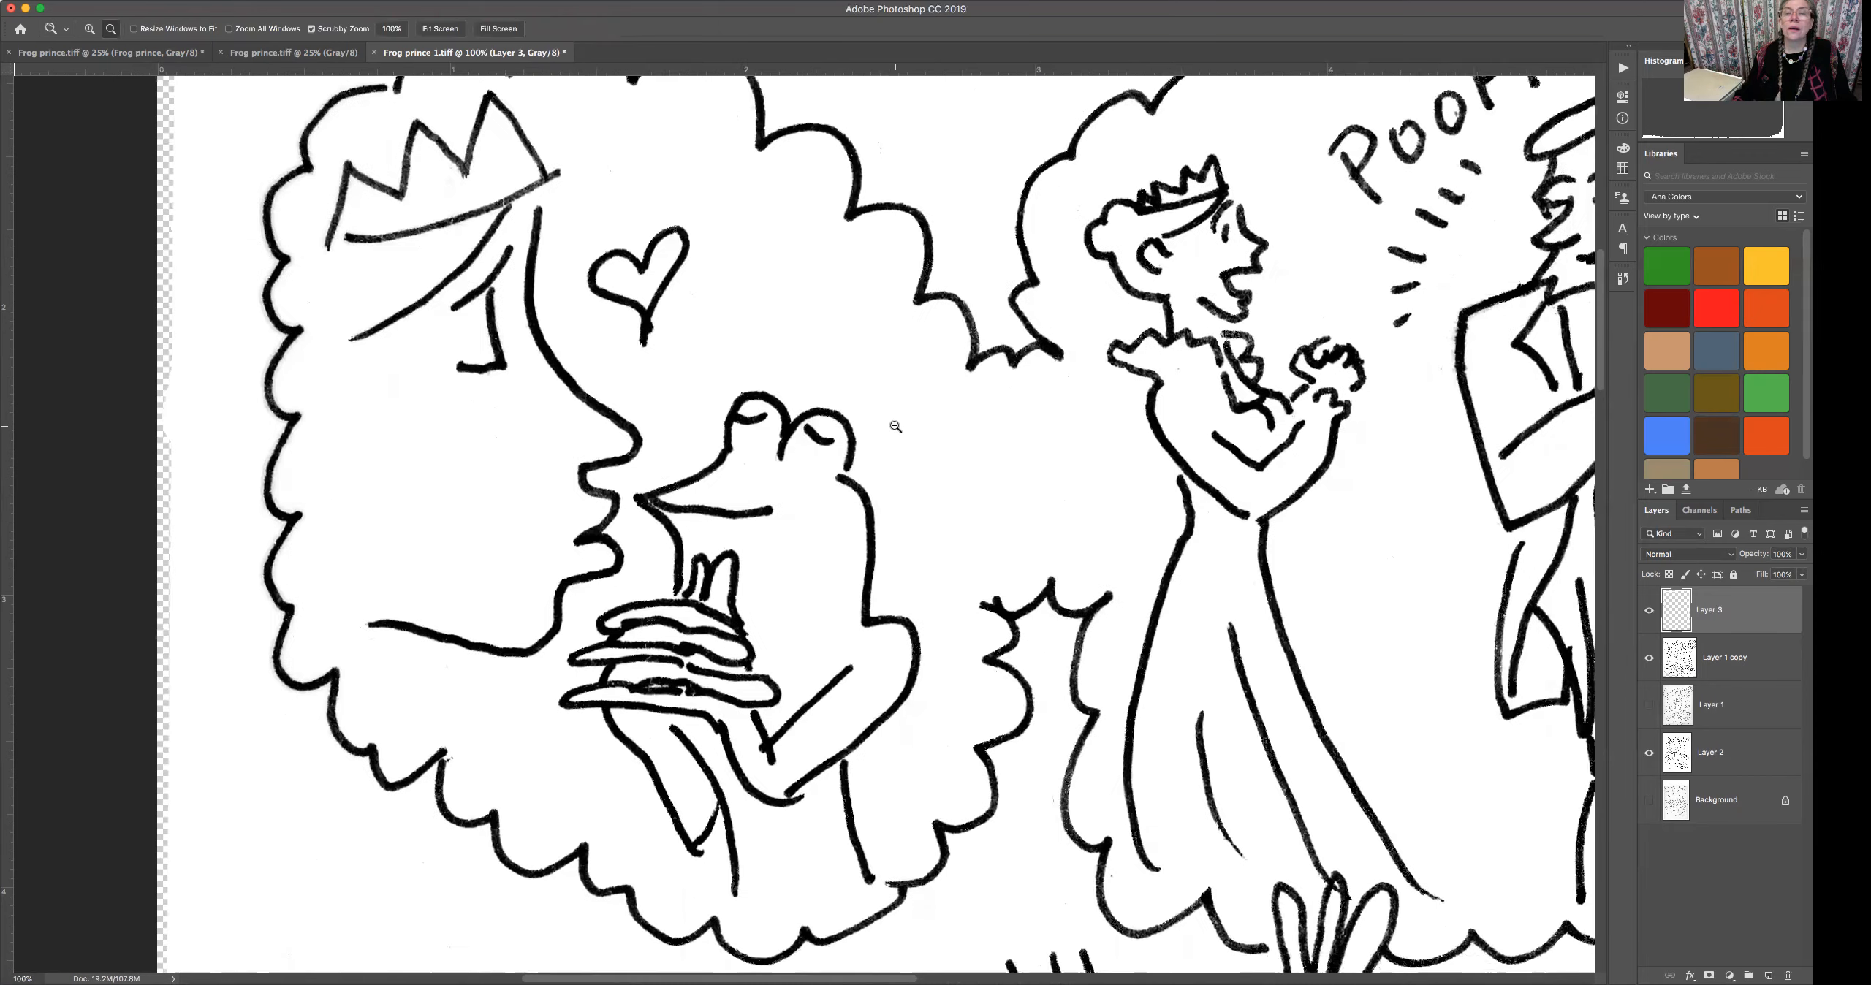
alt+click(896, 426)
alt+click(896, 426)
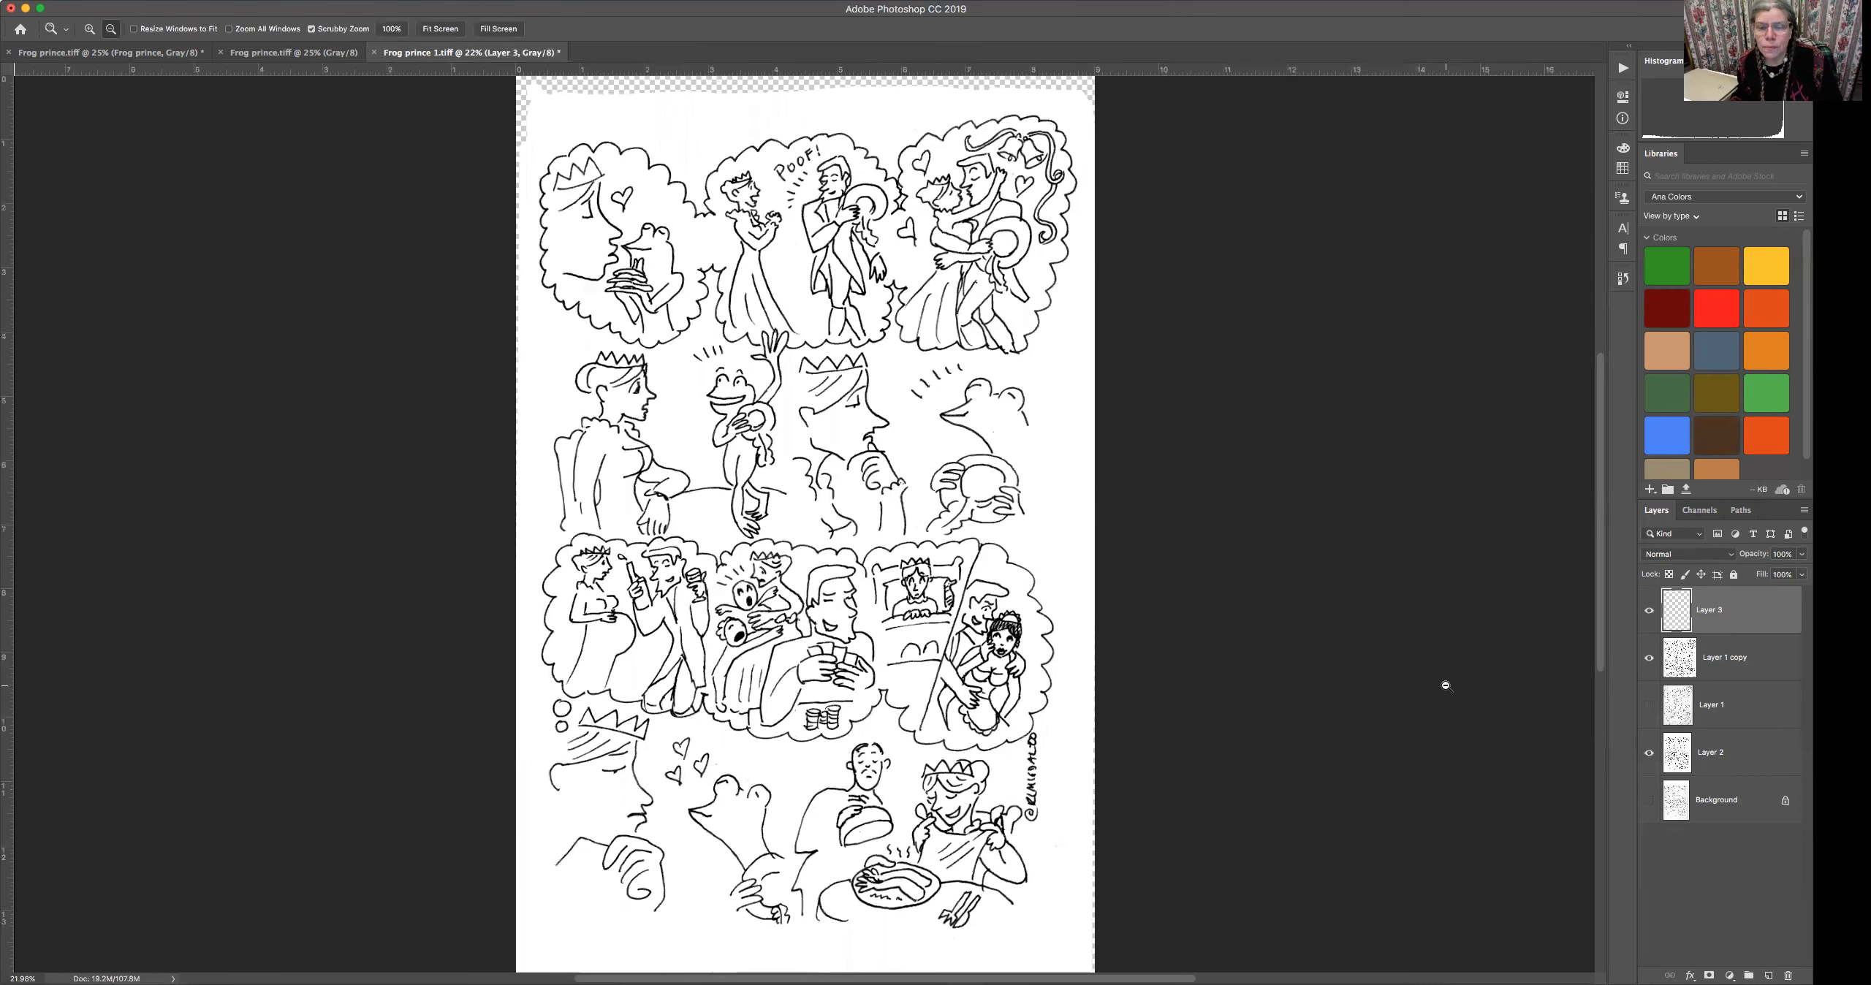
drag(1746, 613, 1721, 687)
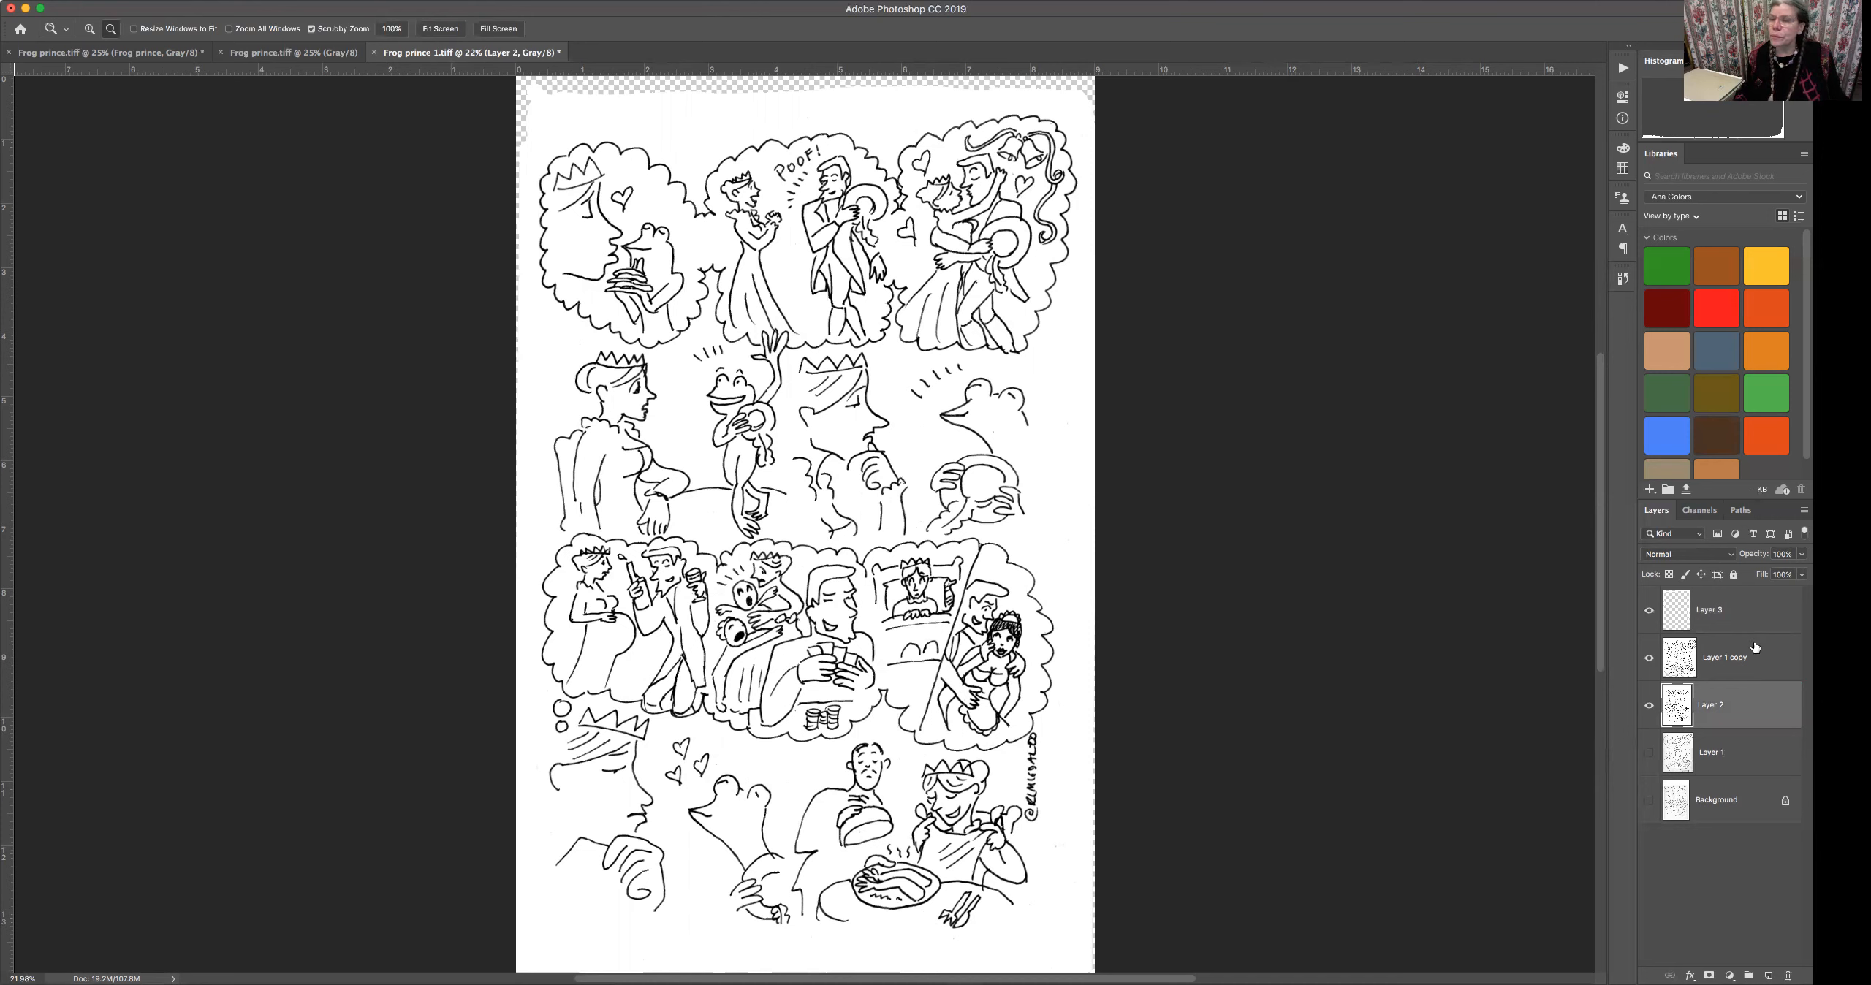
click(1804, 510)
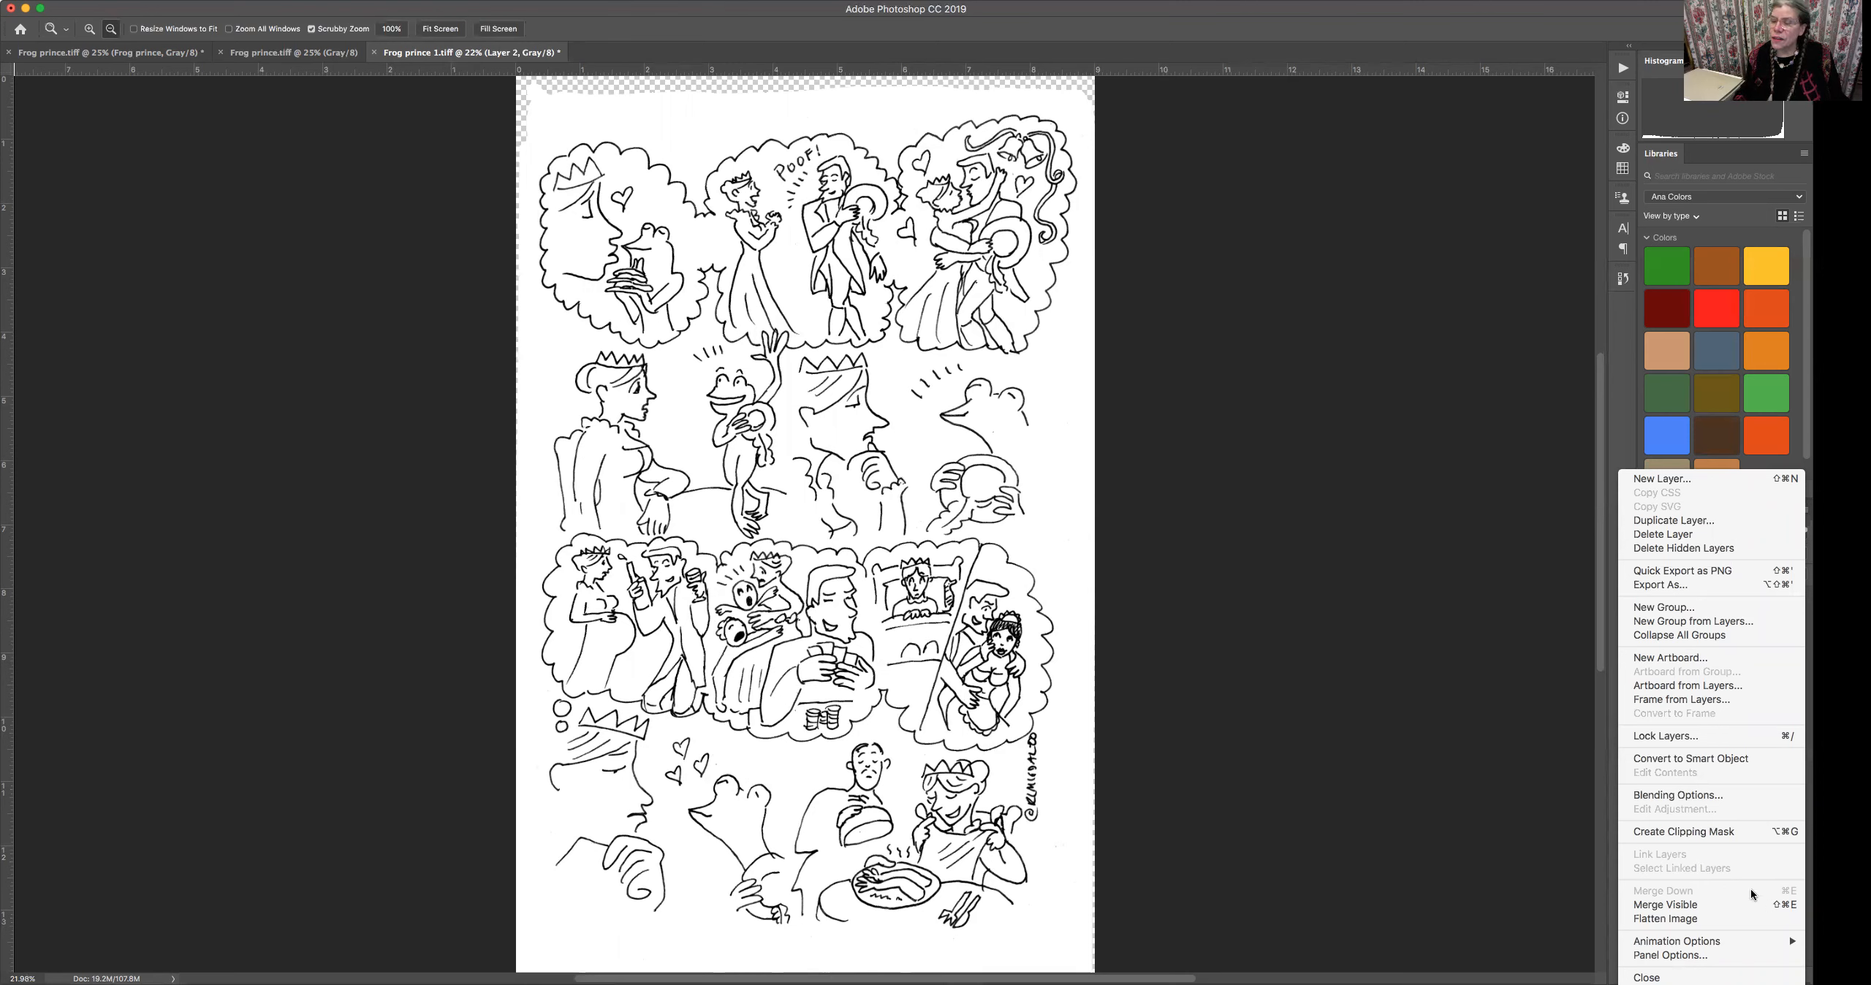
click(1740, 906)
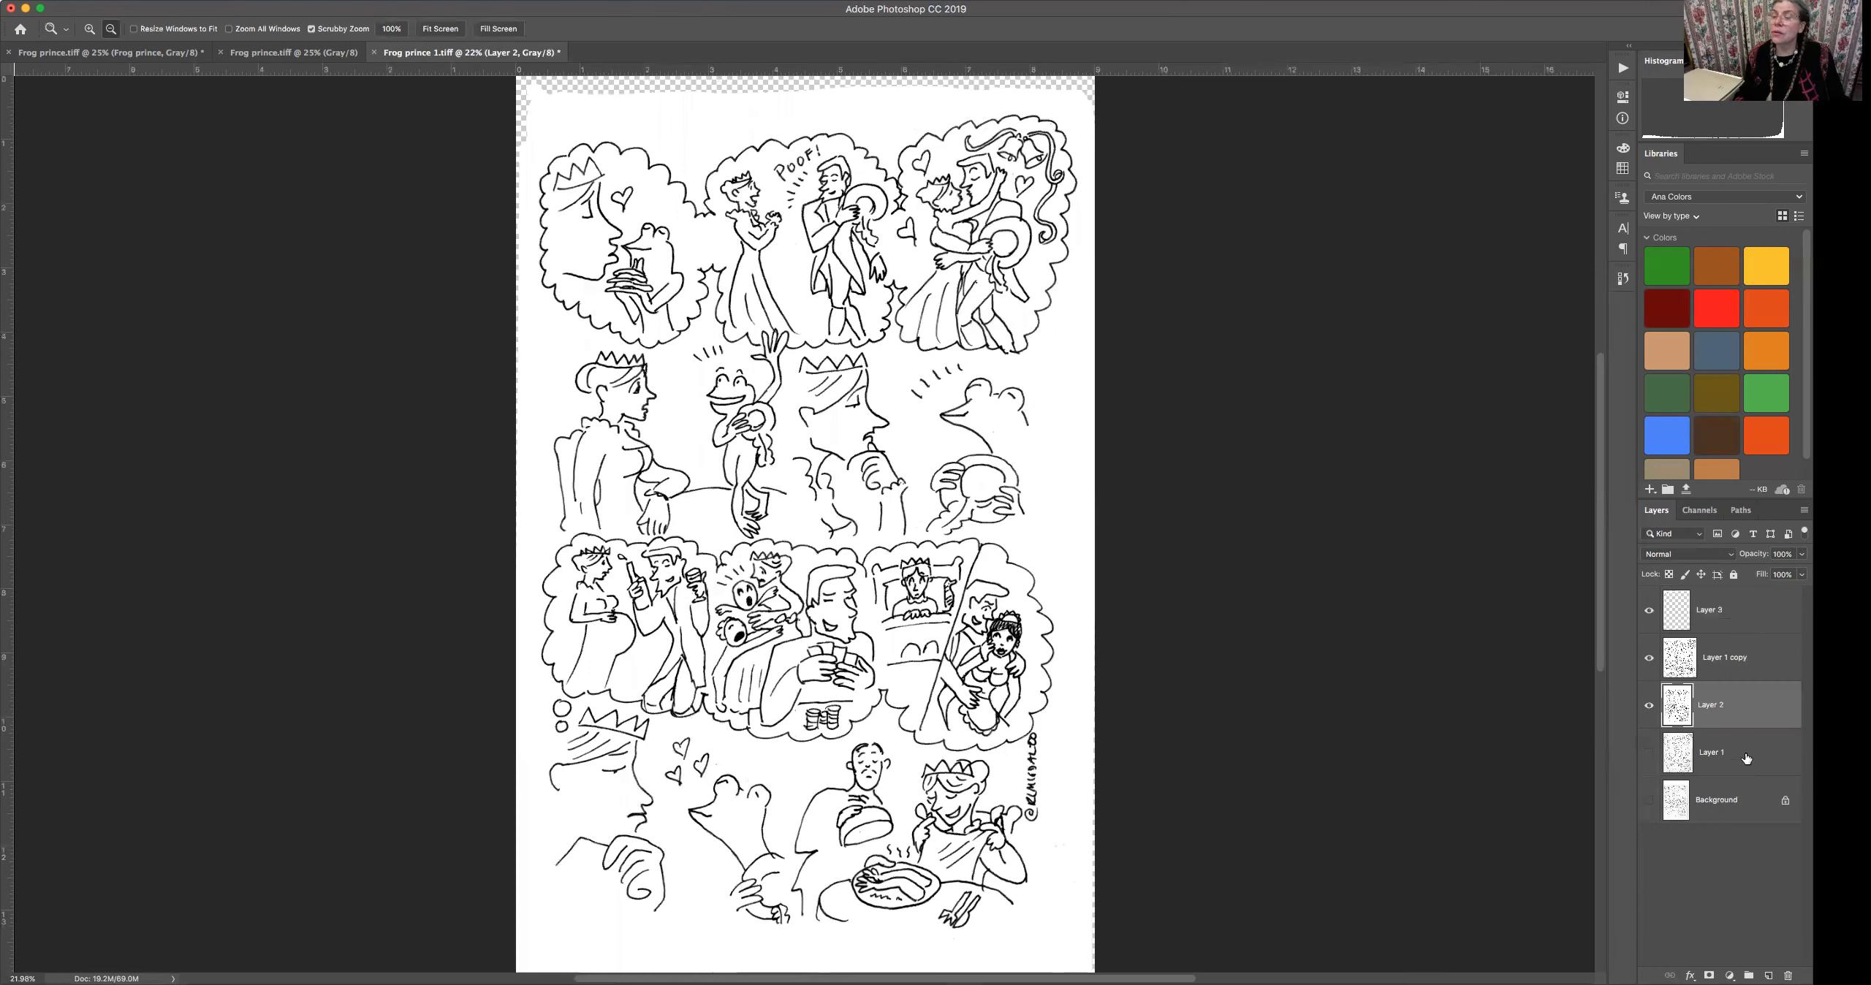
Create a new layer directly above Layer 1 and fill it with white at 100% opacity.
click(1752, 760)
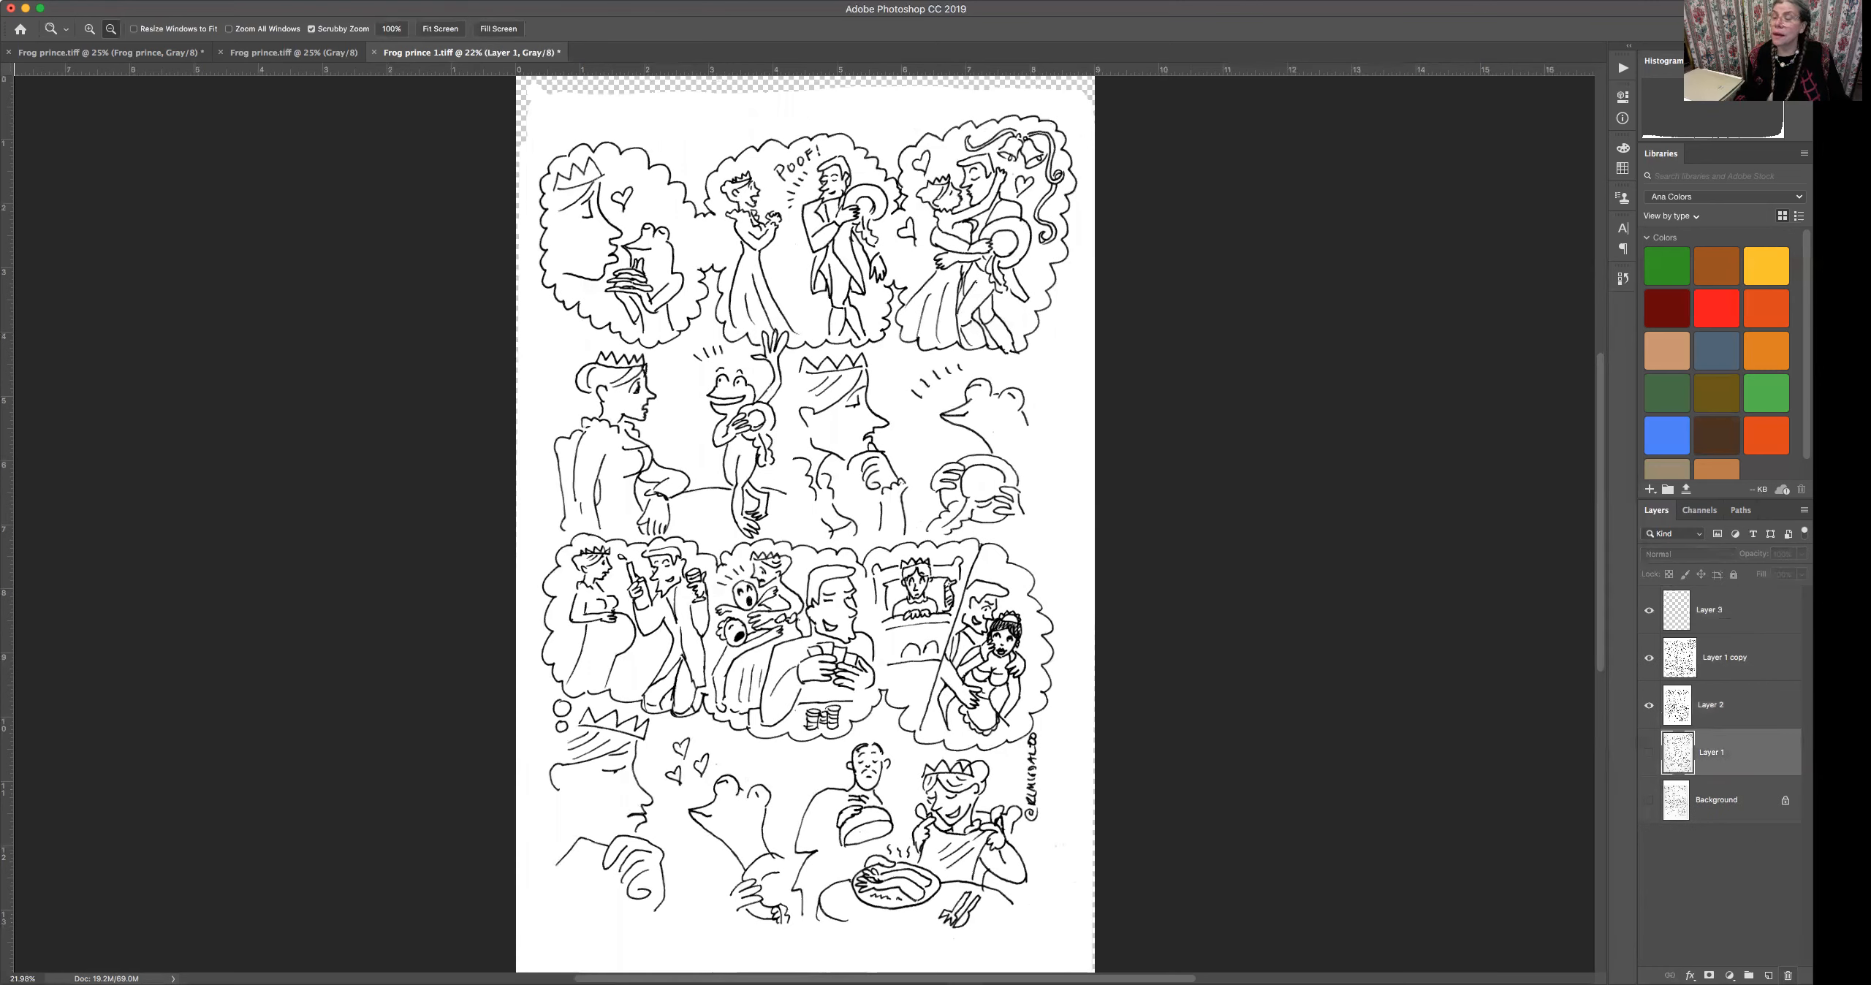
click(1769, 976)
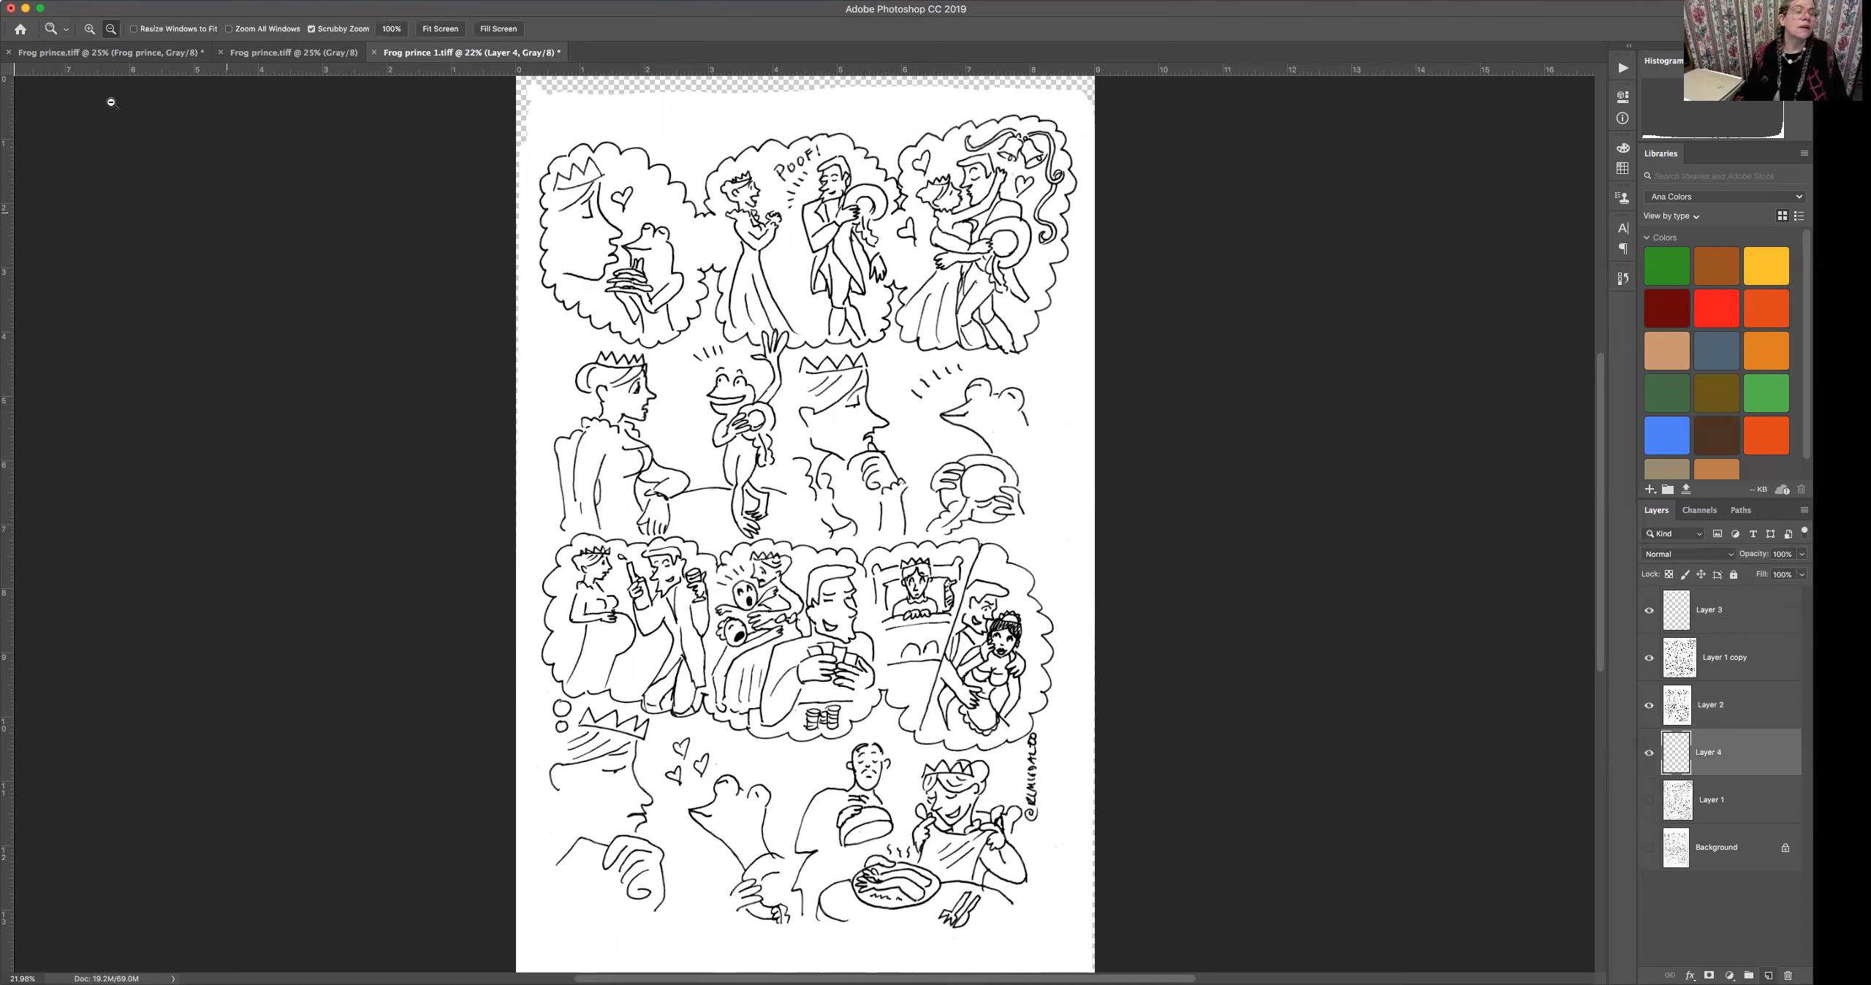
click(75, 1)
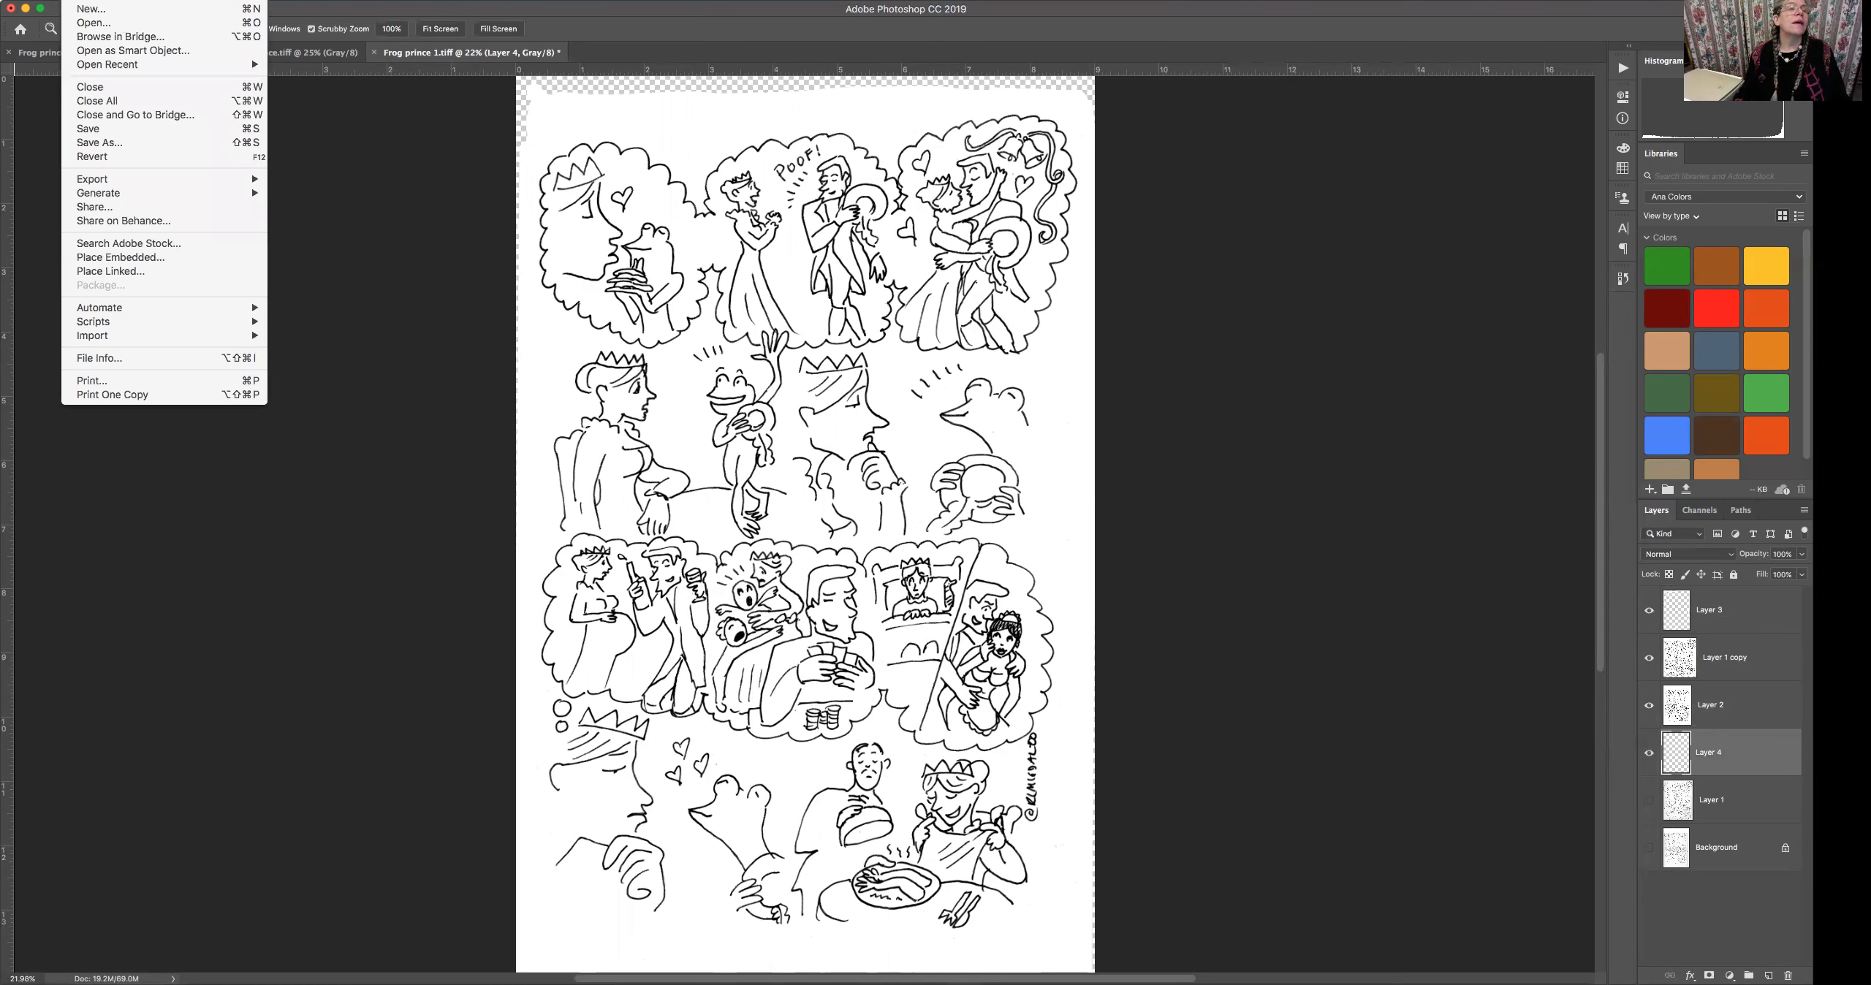
mouse_move(104, 1)
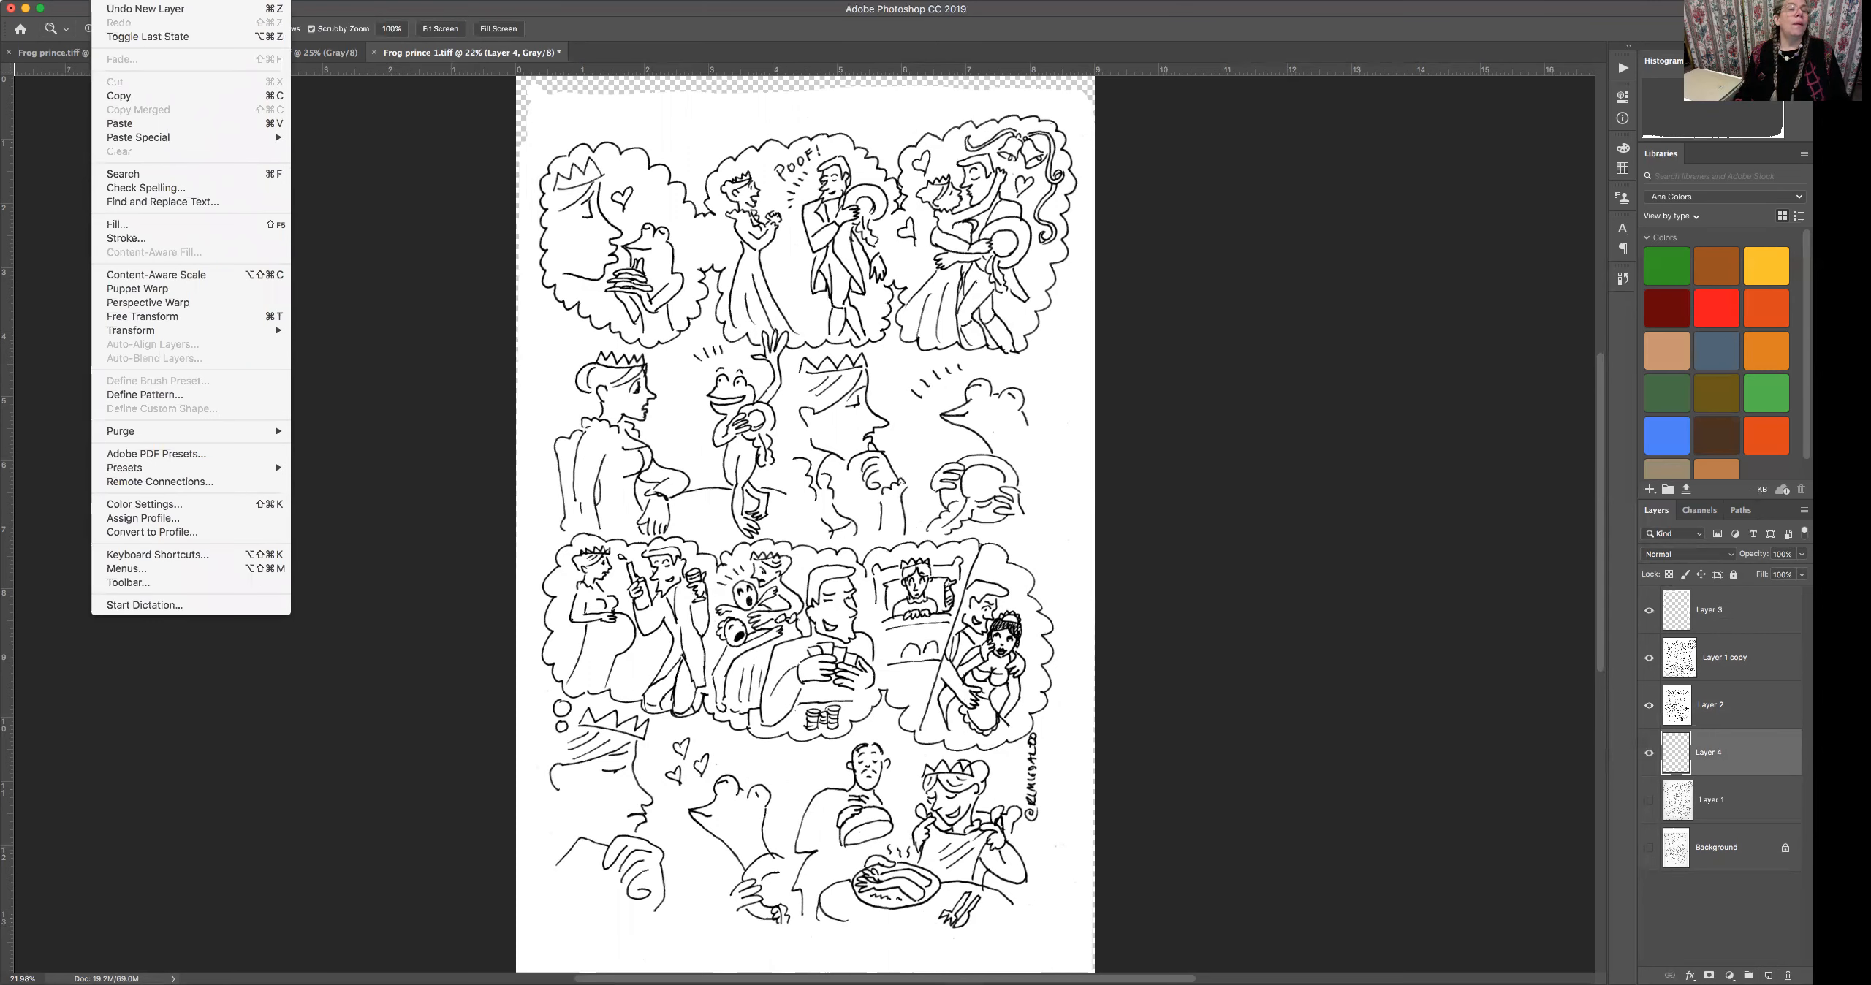
click(121, 224)
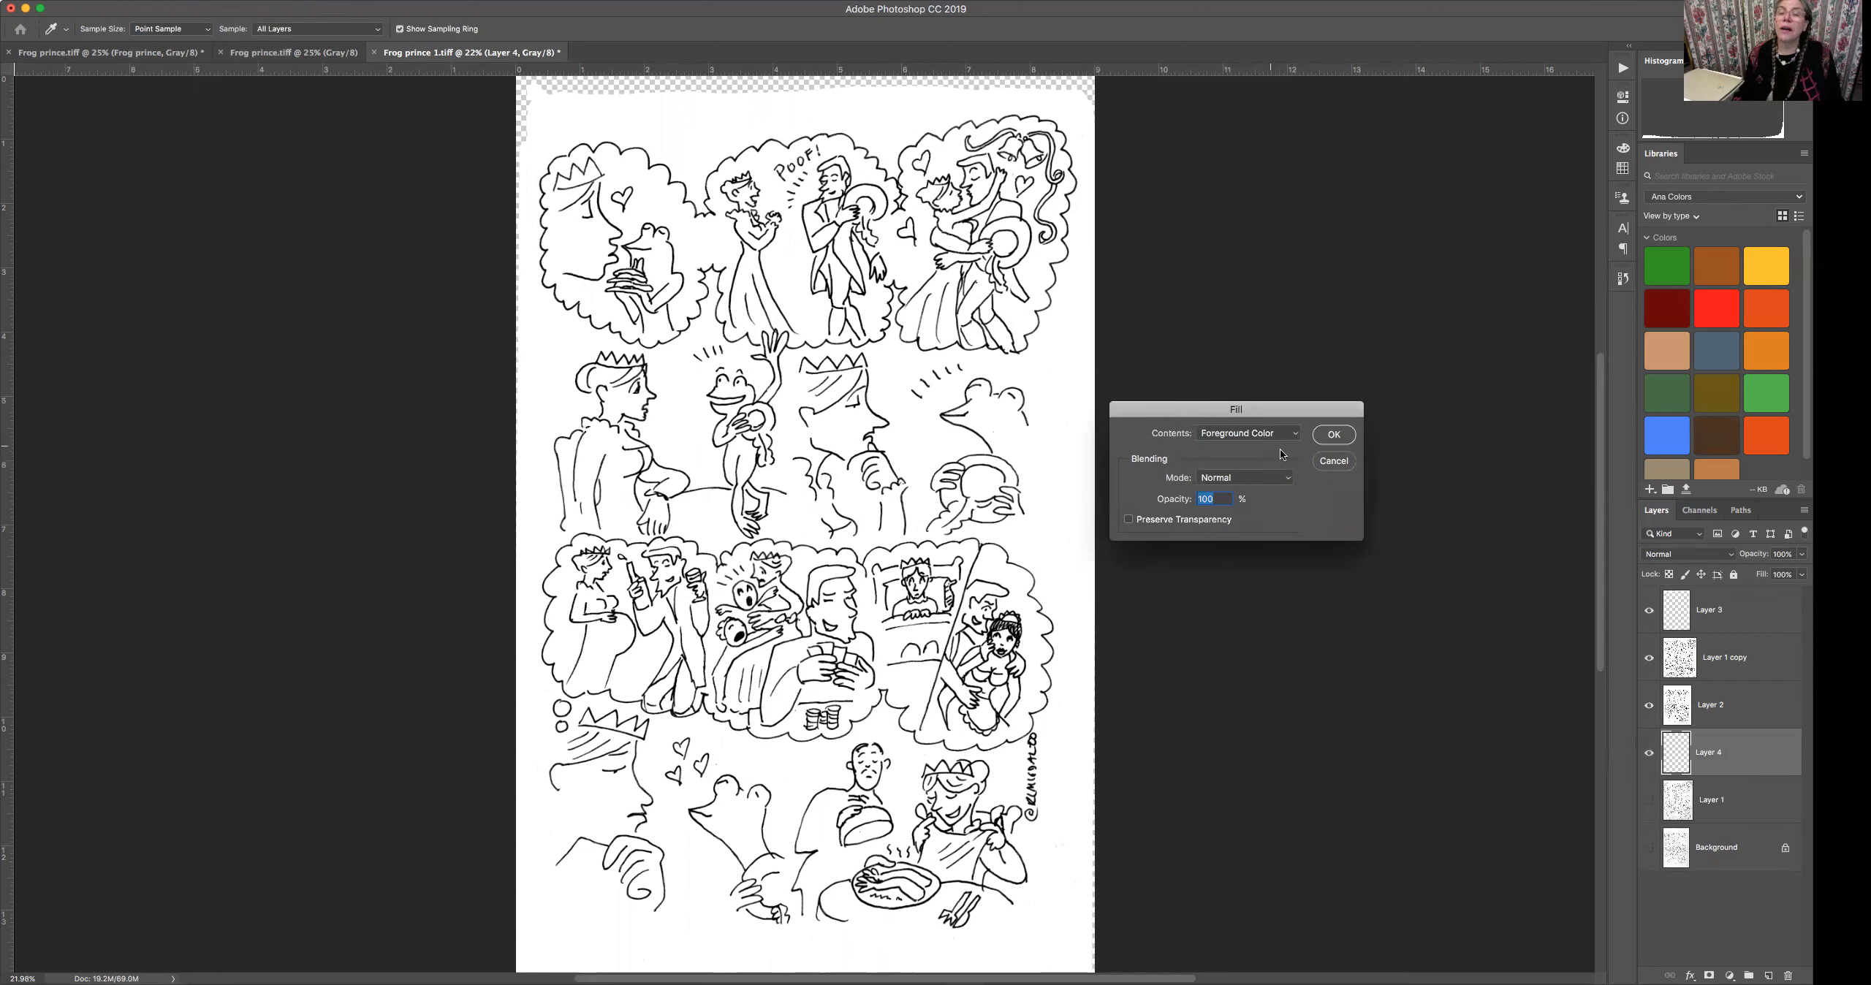
click(1292, 436)
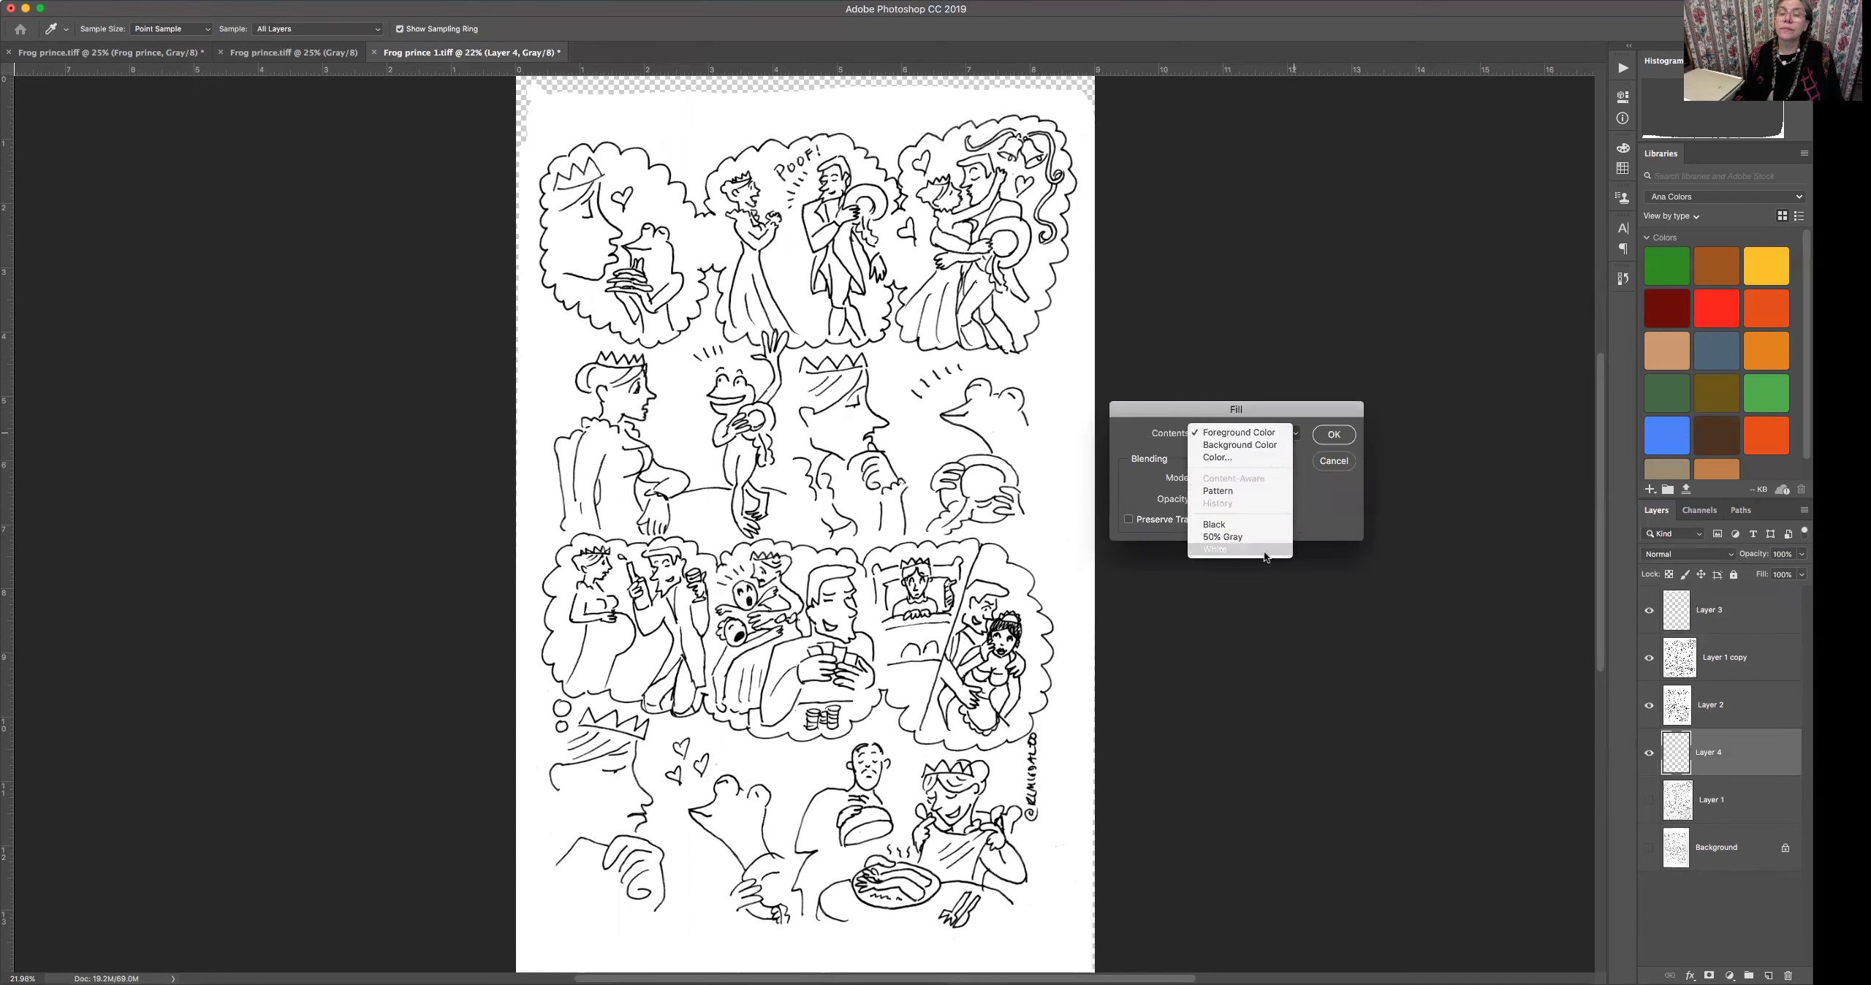
click(1283, 521)
click(1334, 435)
key(z)
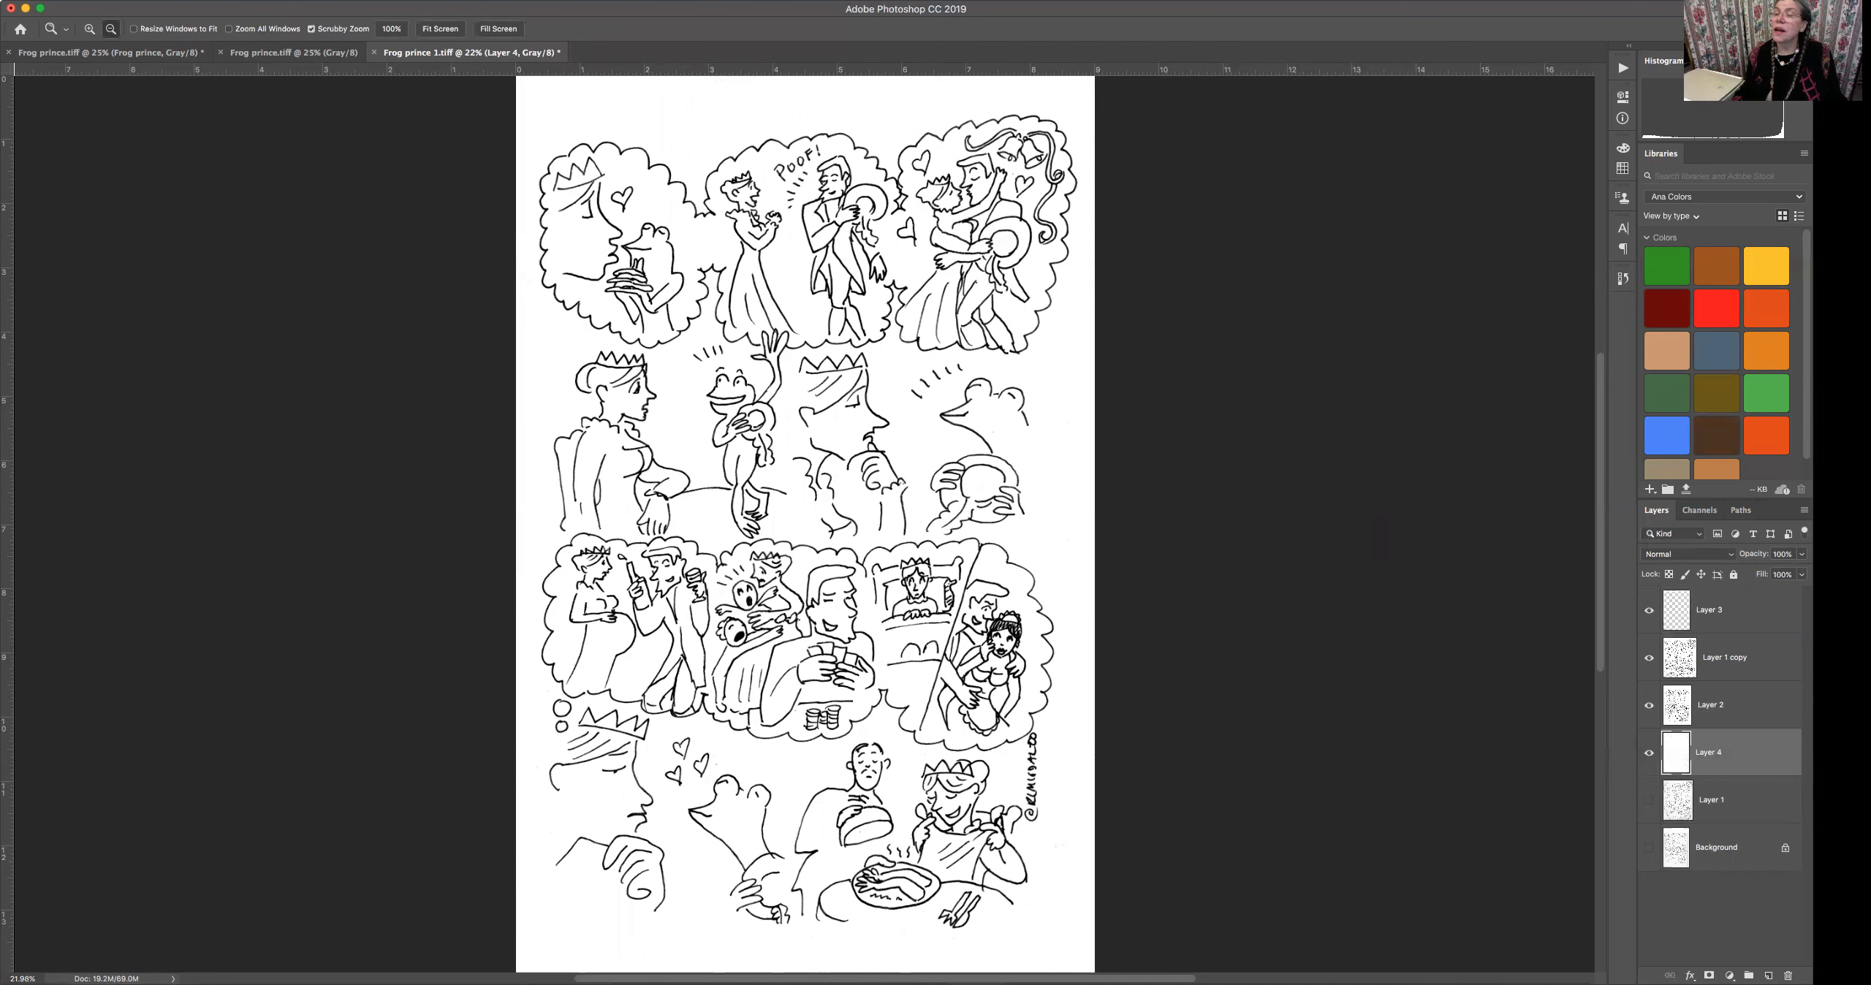
Merge all visible layers into one and select the entire canvas.
click(1804, 510)
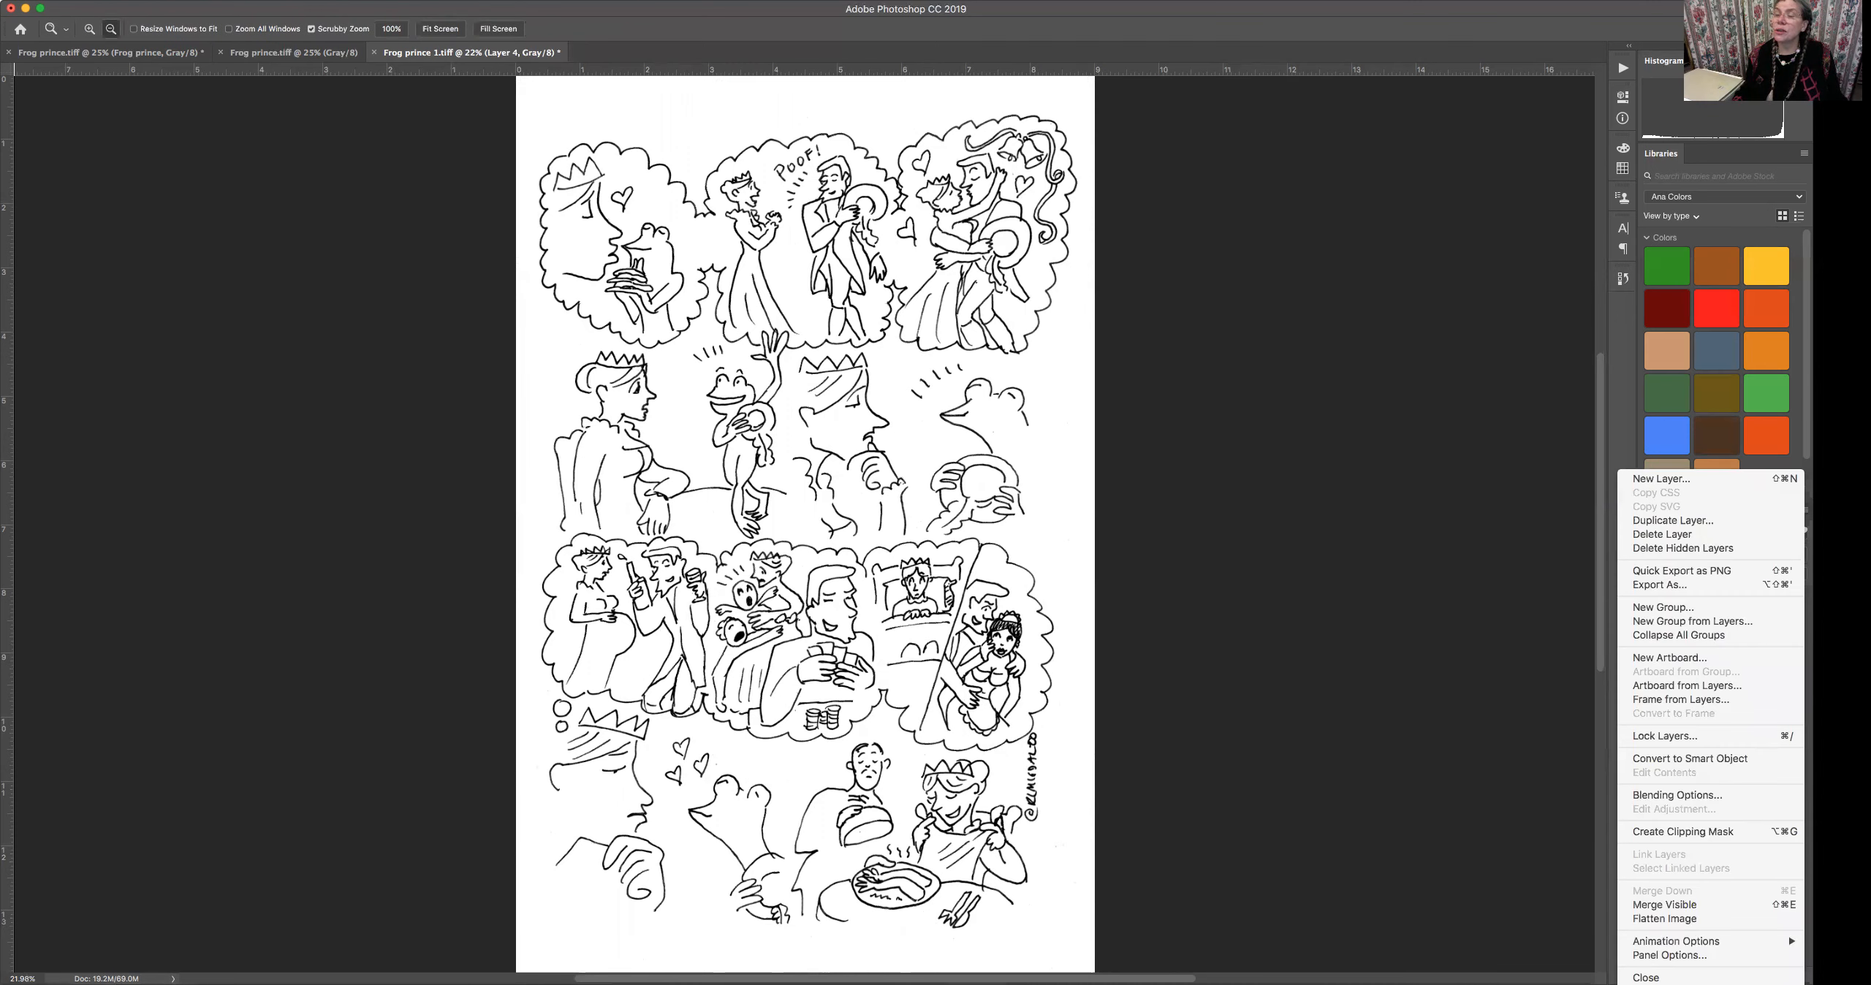
click(1714, 902)
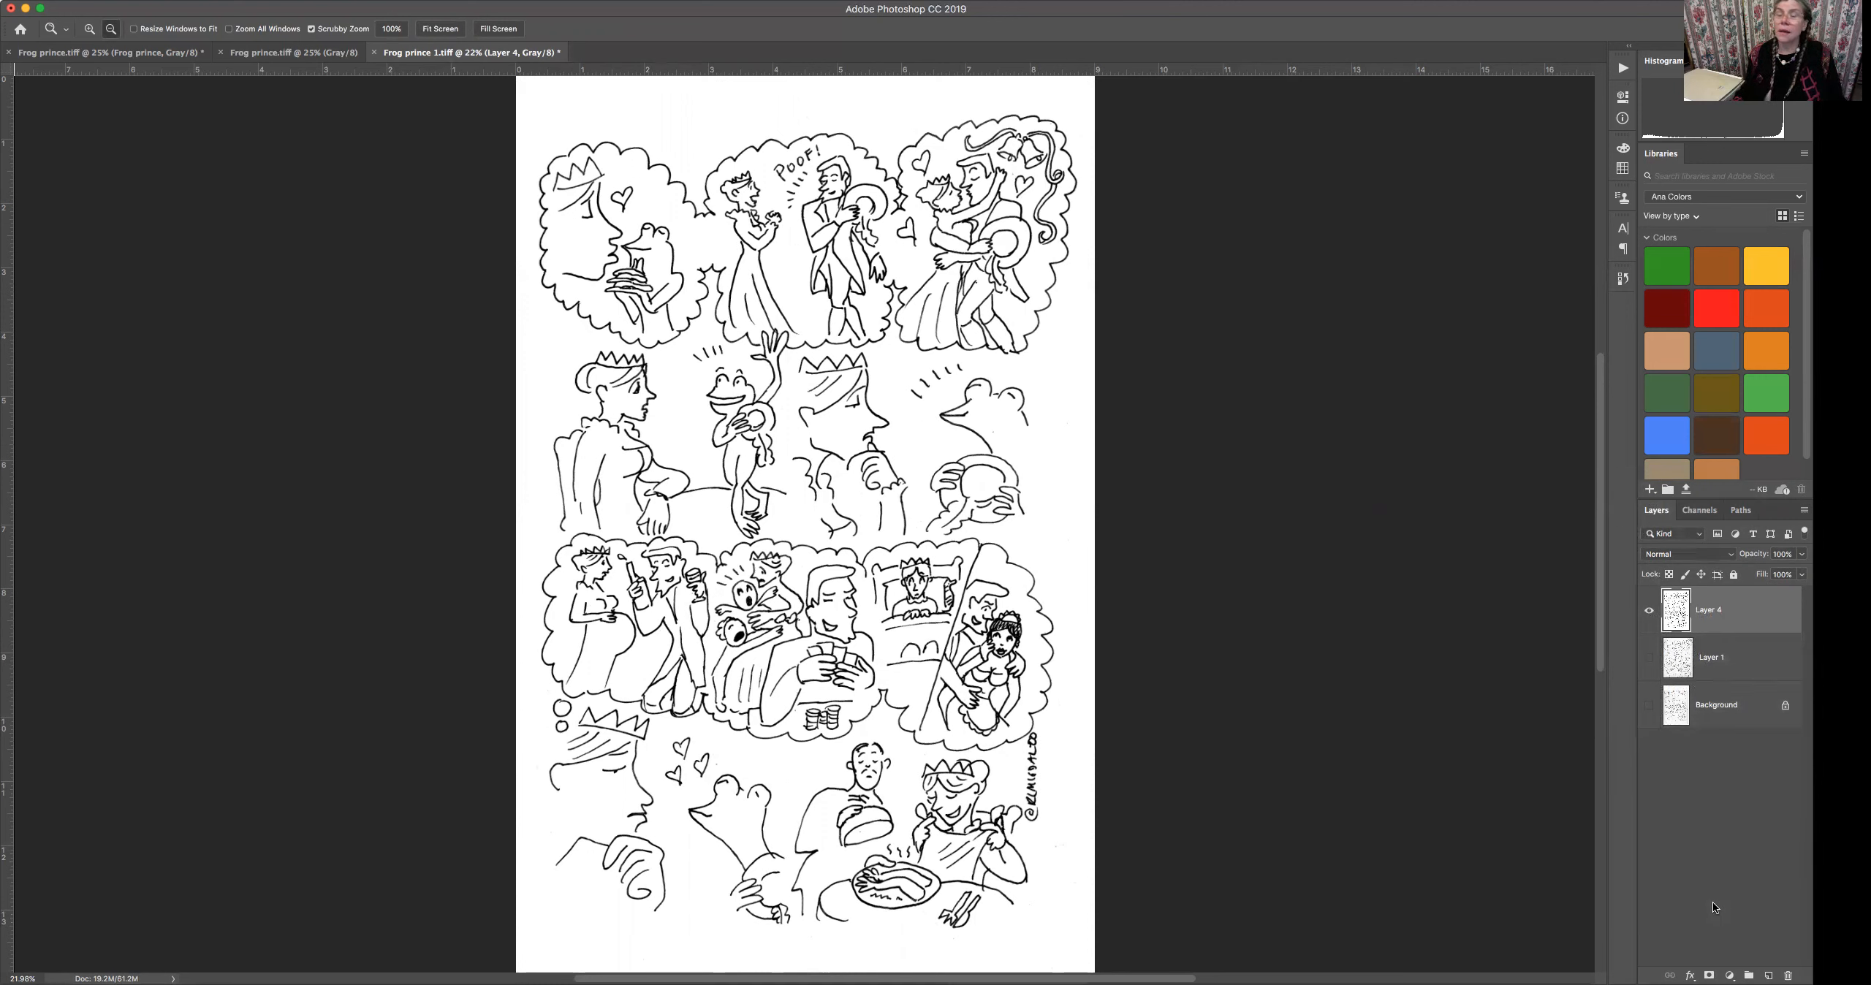
key(super+a)
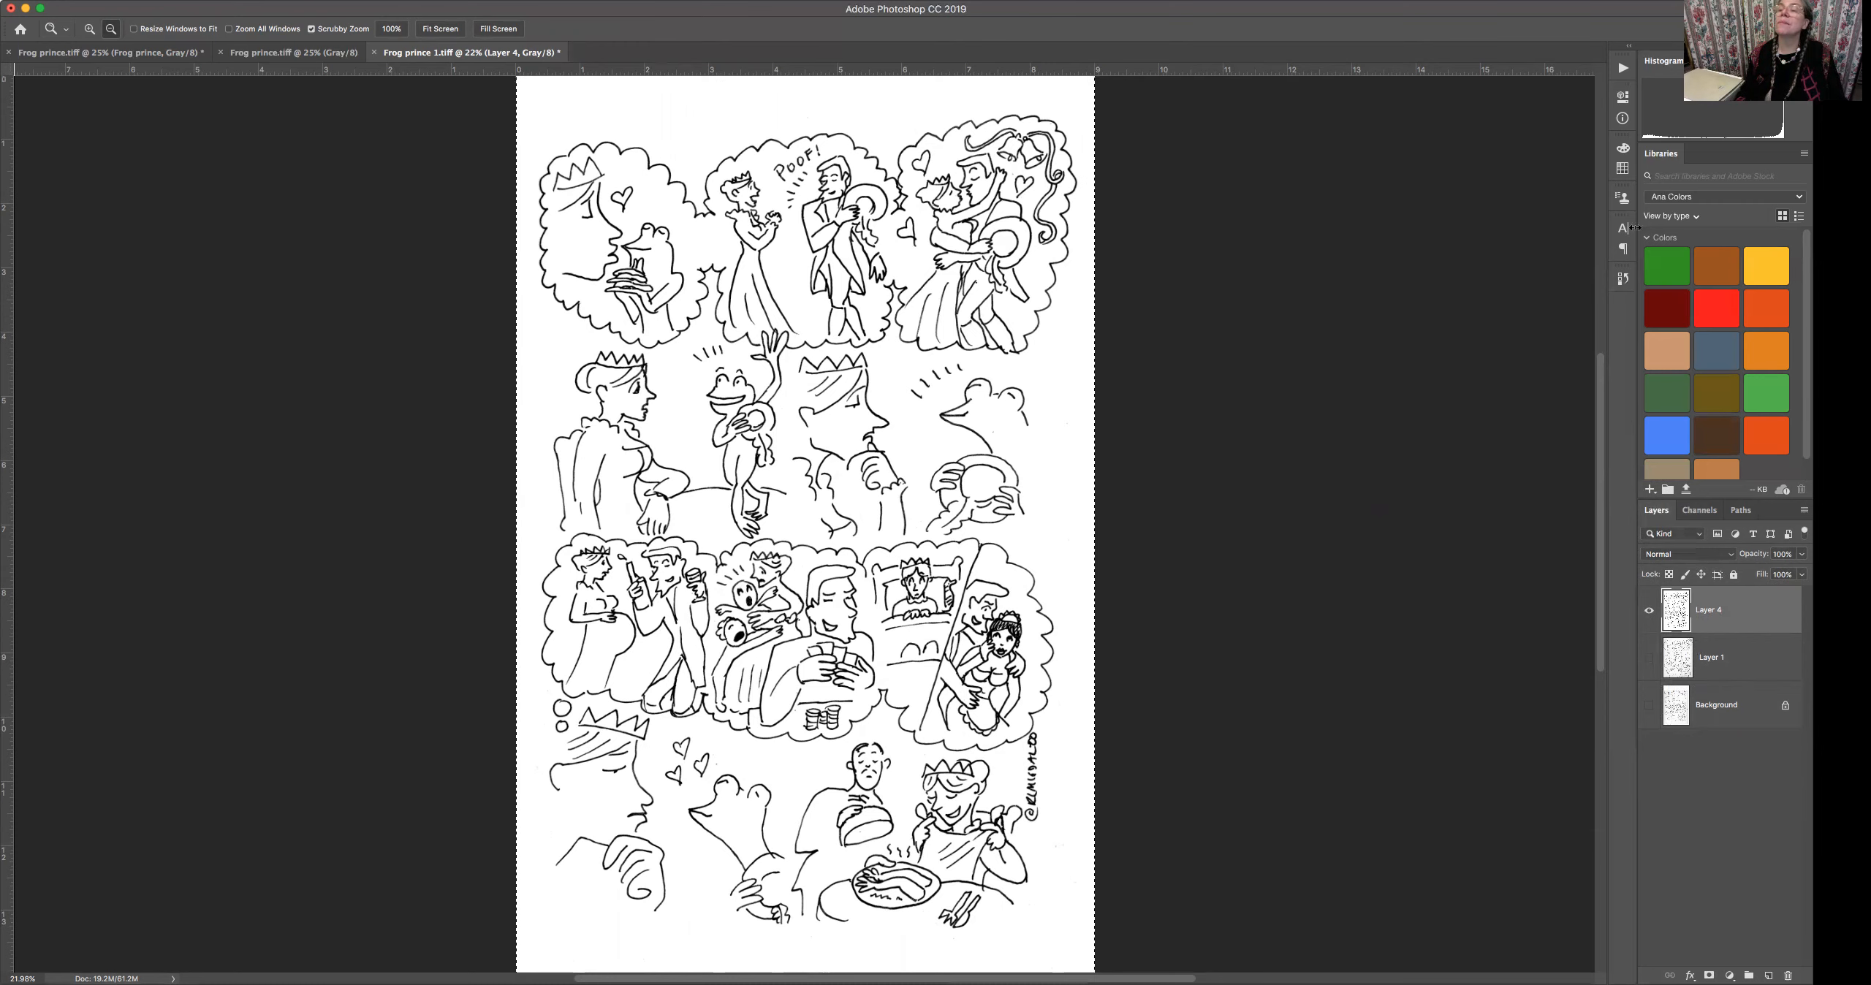
Revert the document history to the Fill state before the merge and paste the copied merged page as a new layer above Layer 3.
click(1622, 277)
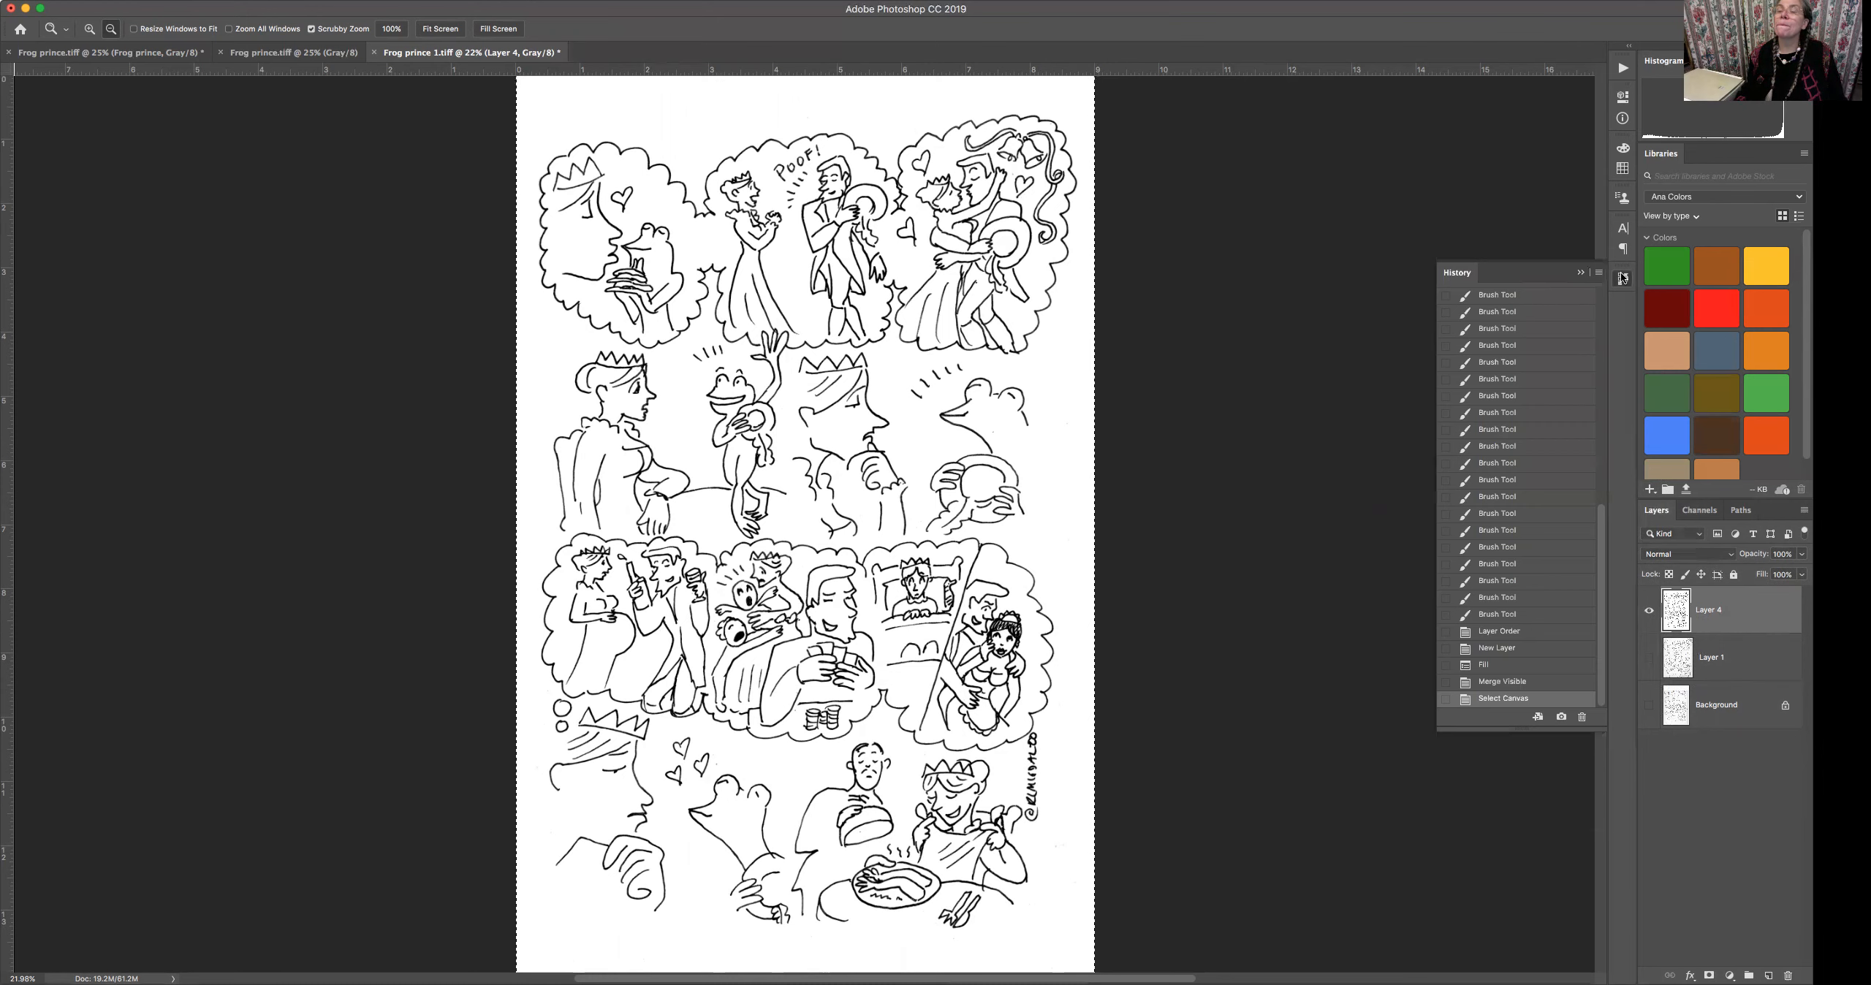
click(1516, 666)
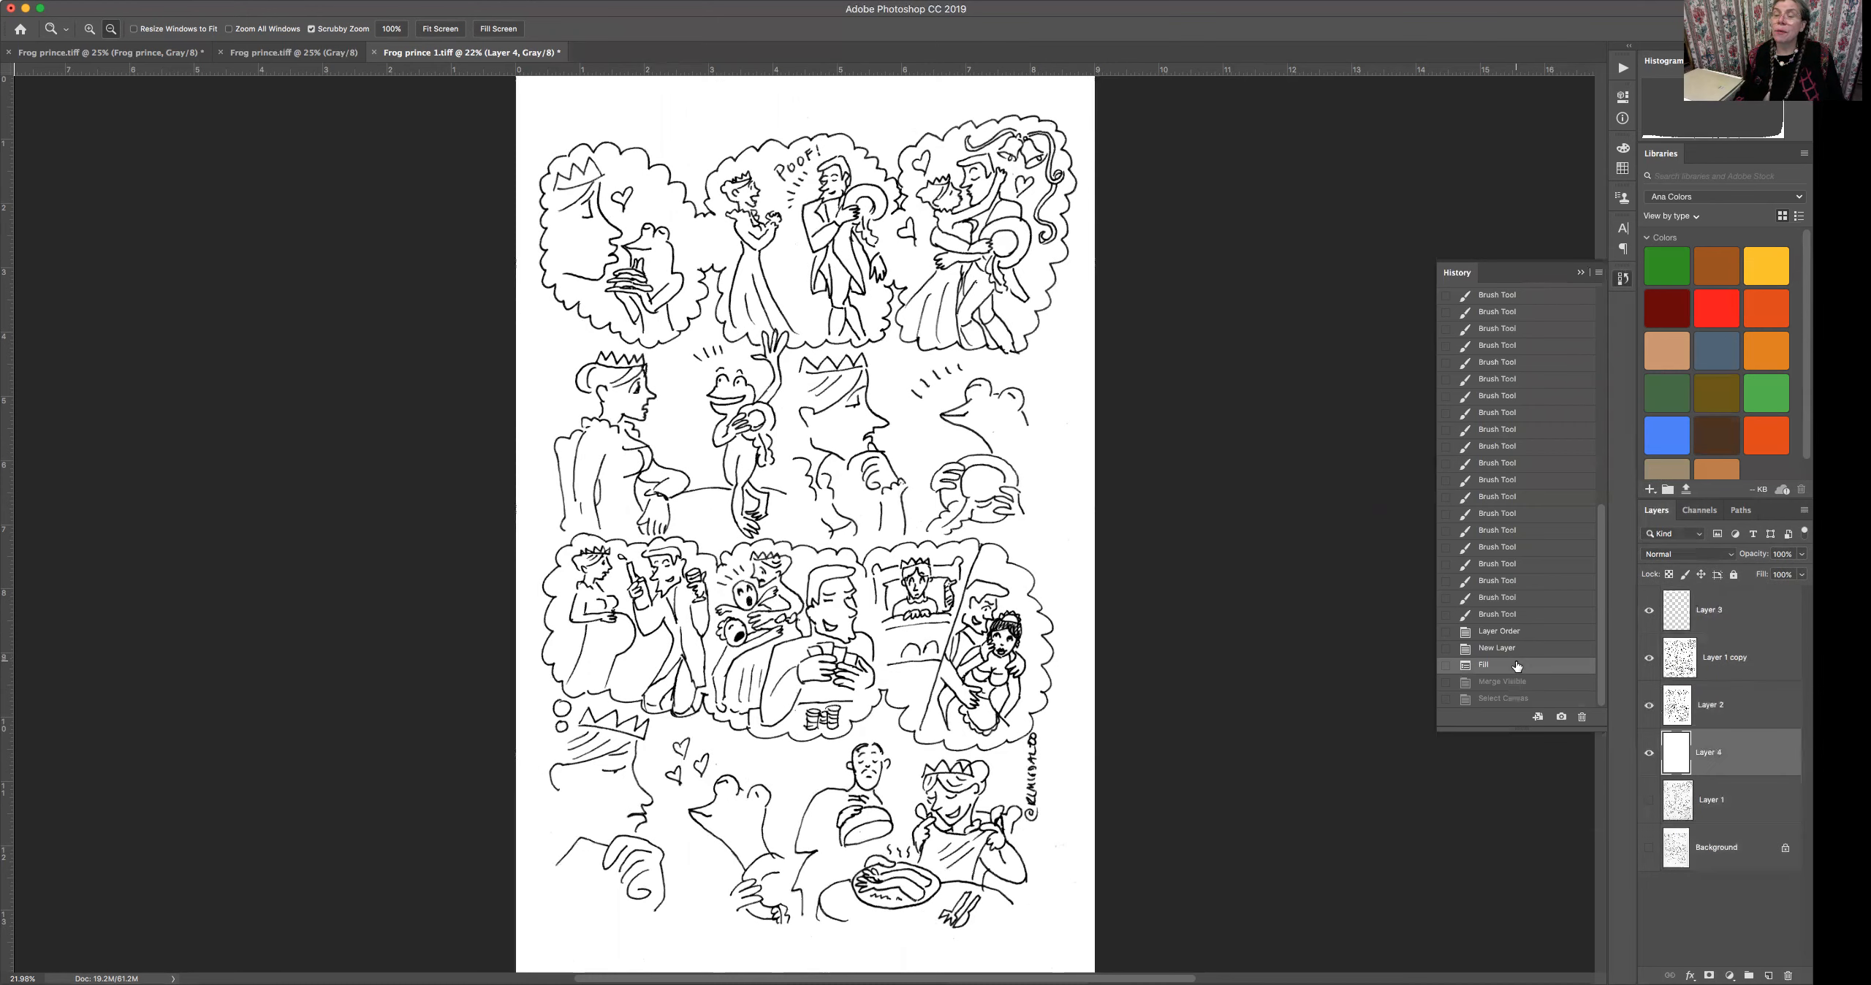
click(1762, 604)
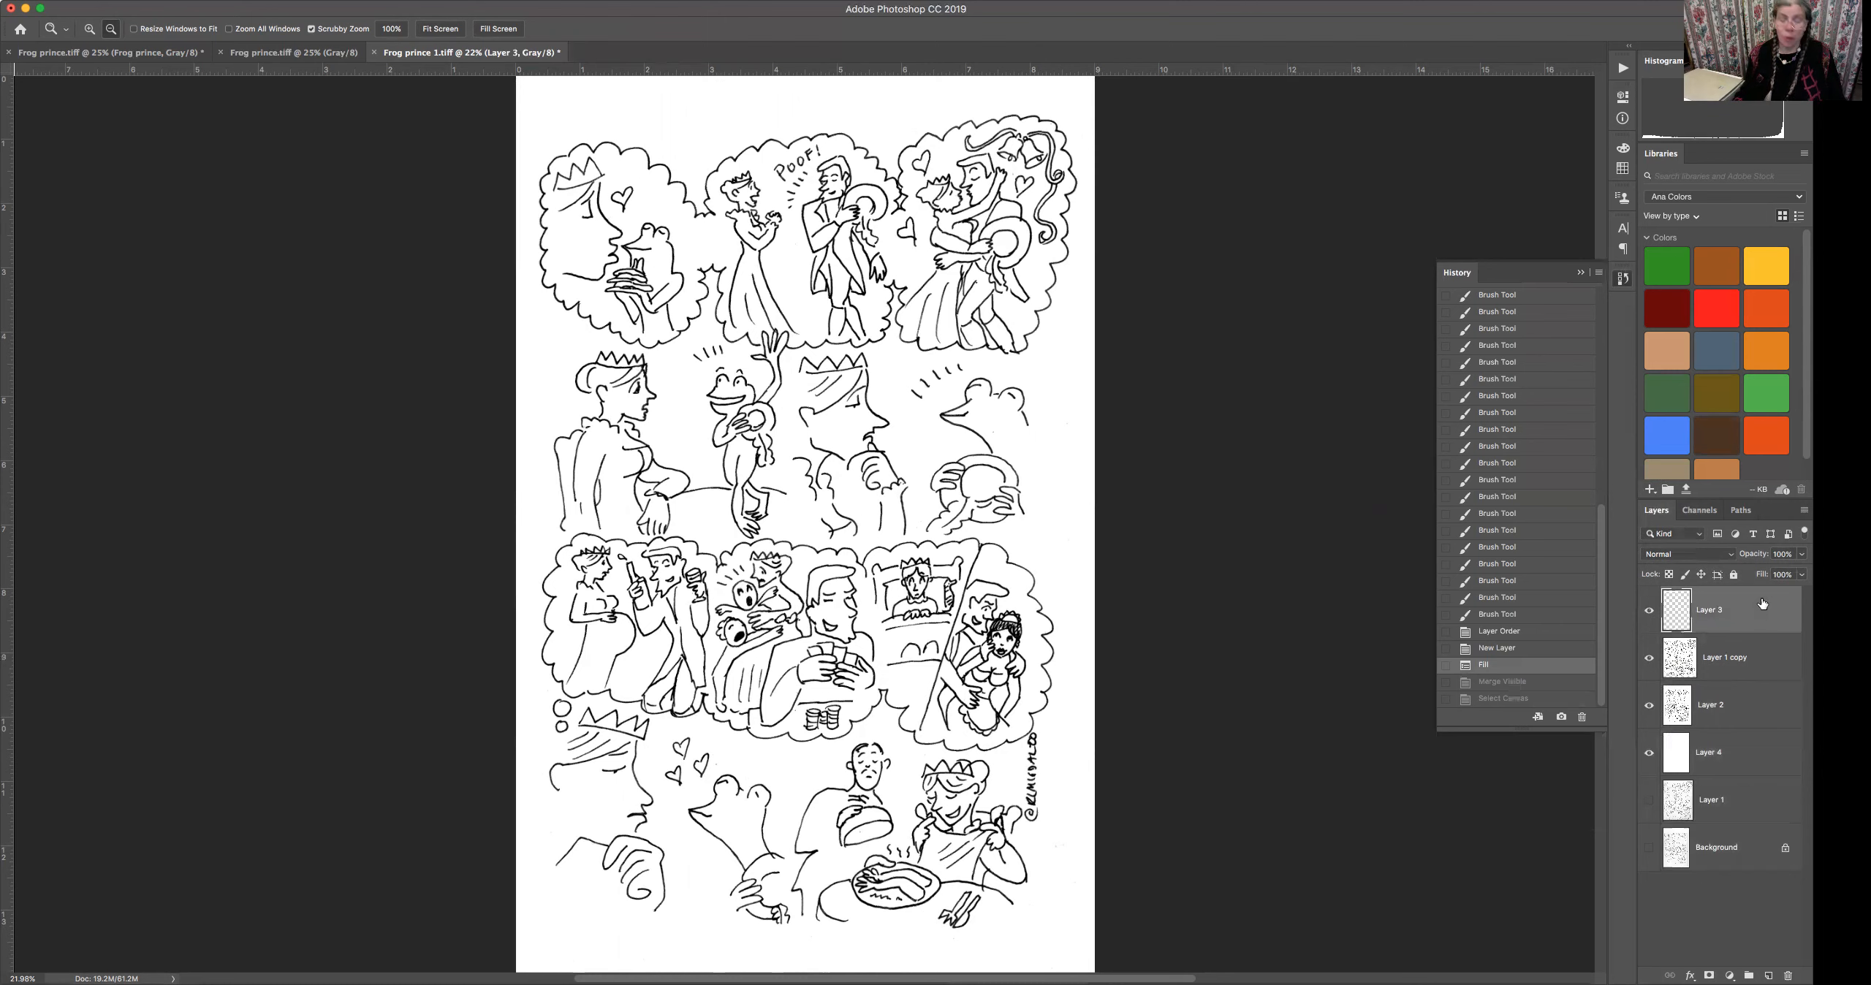
key(super+v)
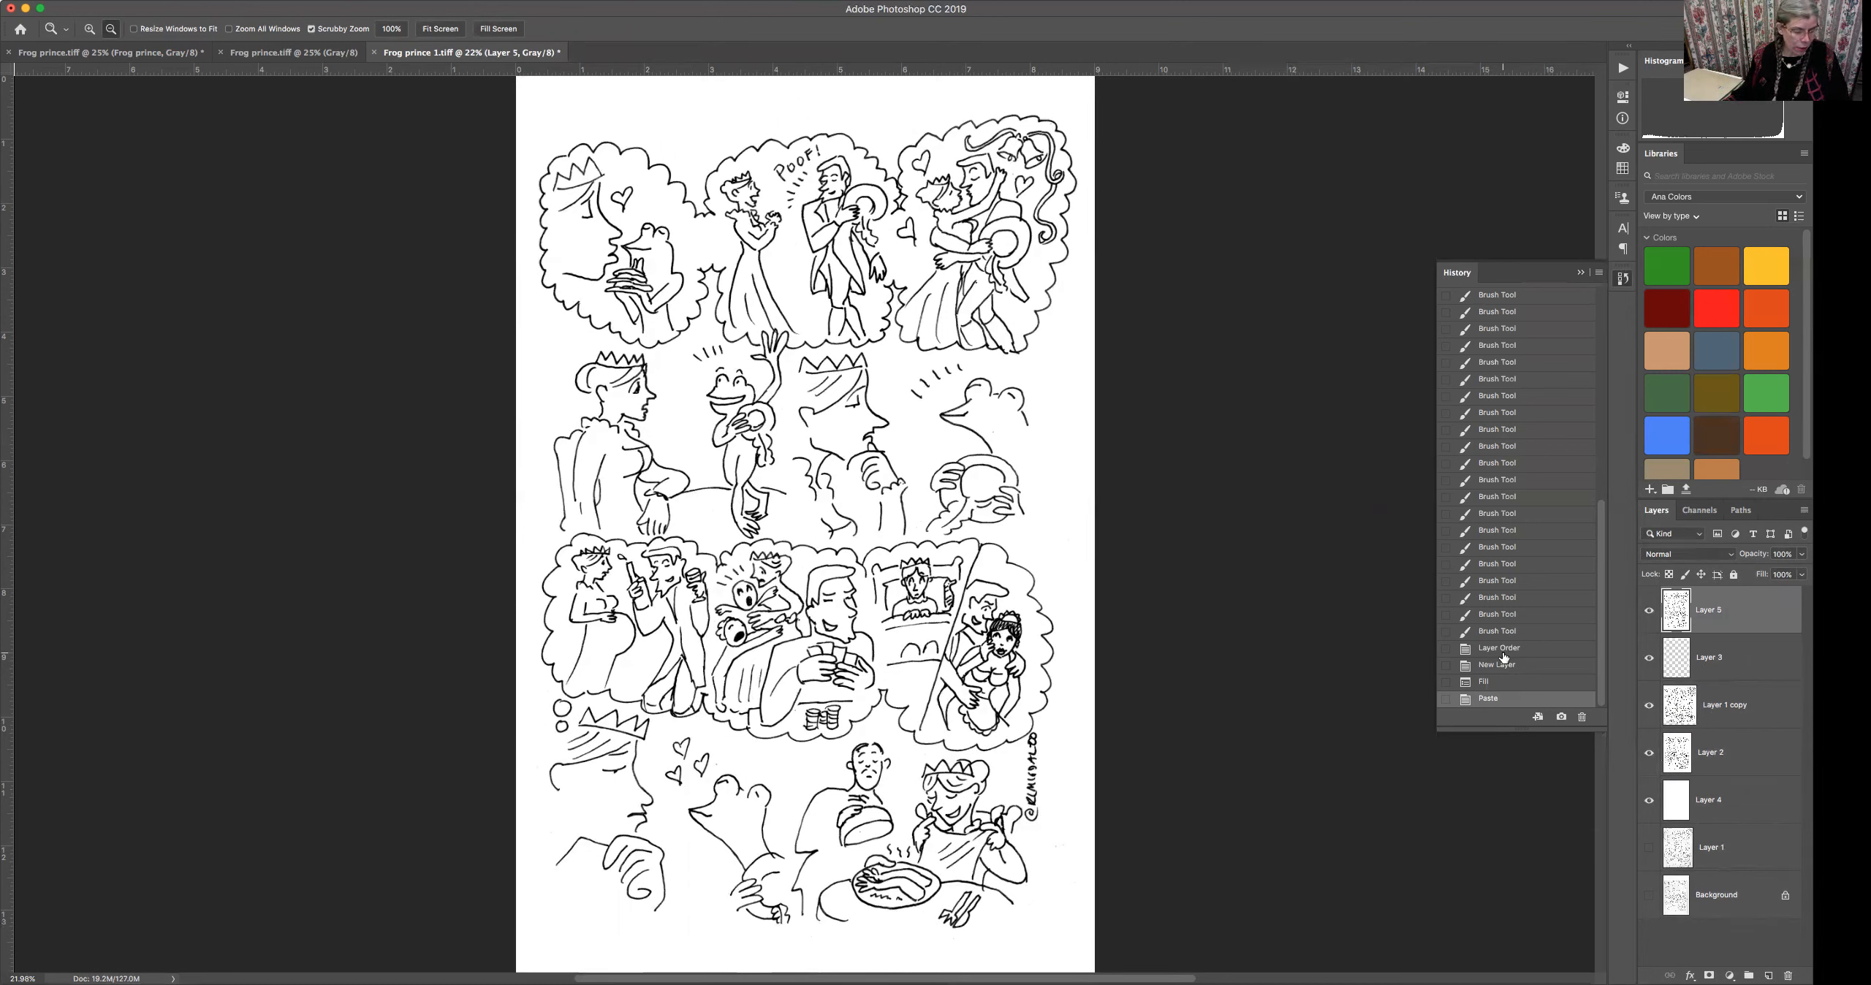
Save the layered TIFF with image compression set to None, keeping interleaved pixel order, Macintosh byte order and RLE layer compression.
key(super+s)
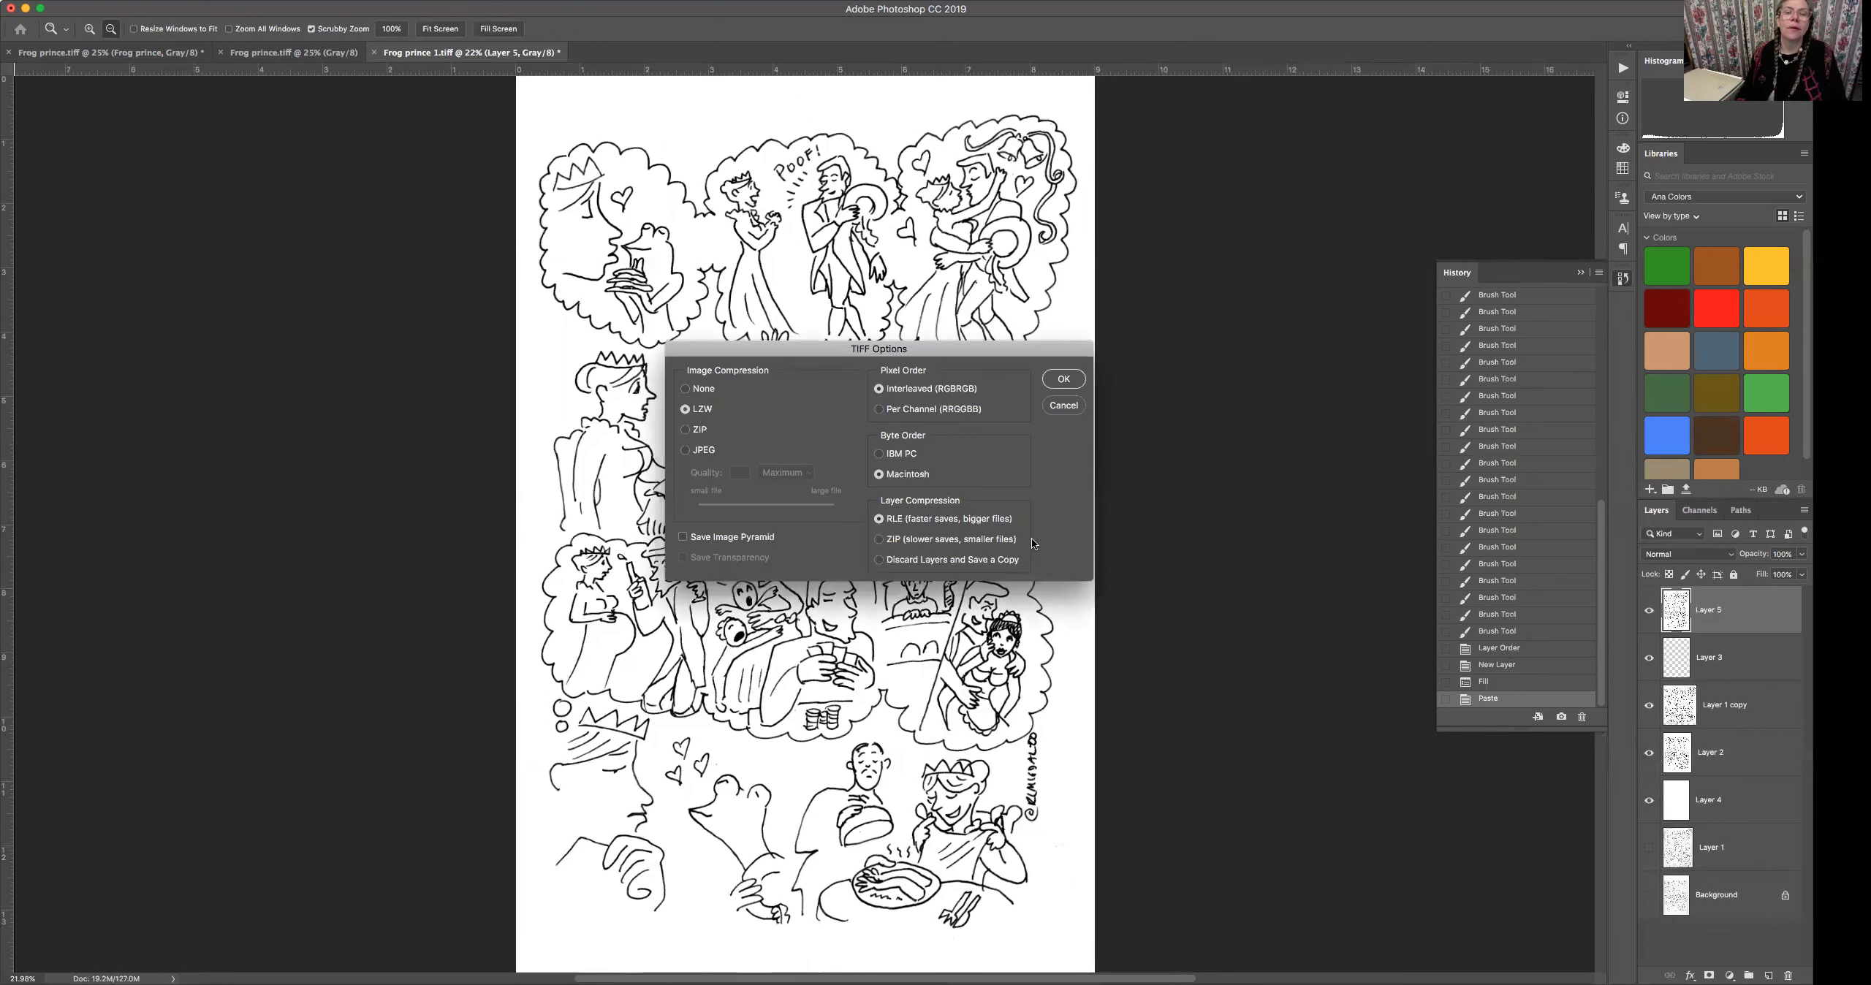
click(687, 389)
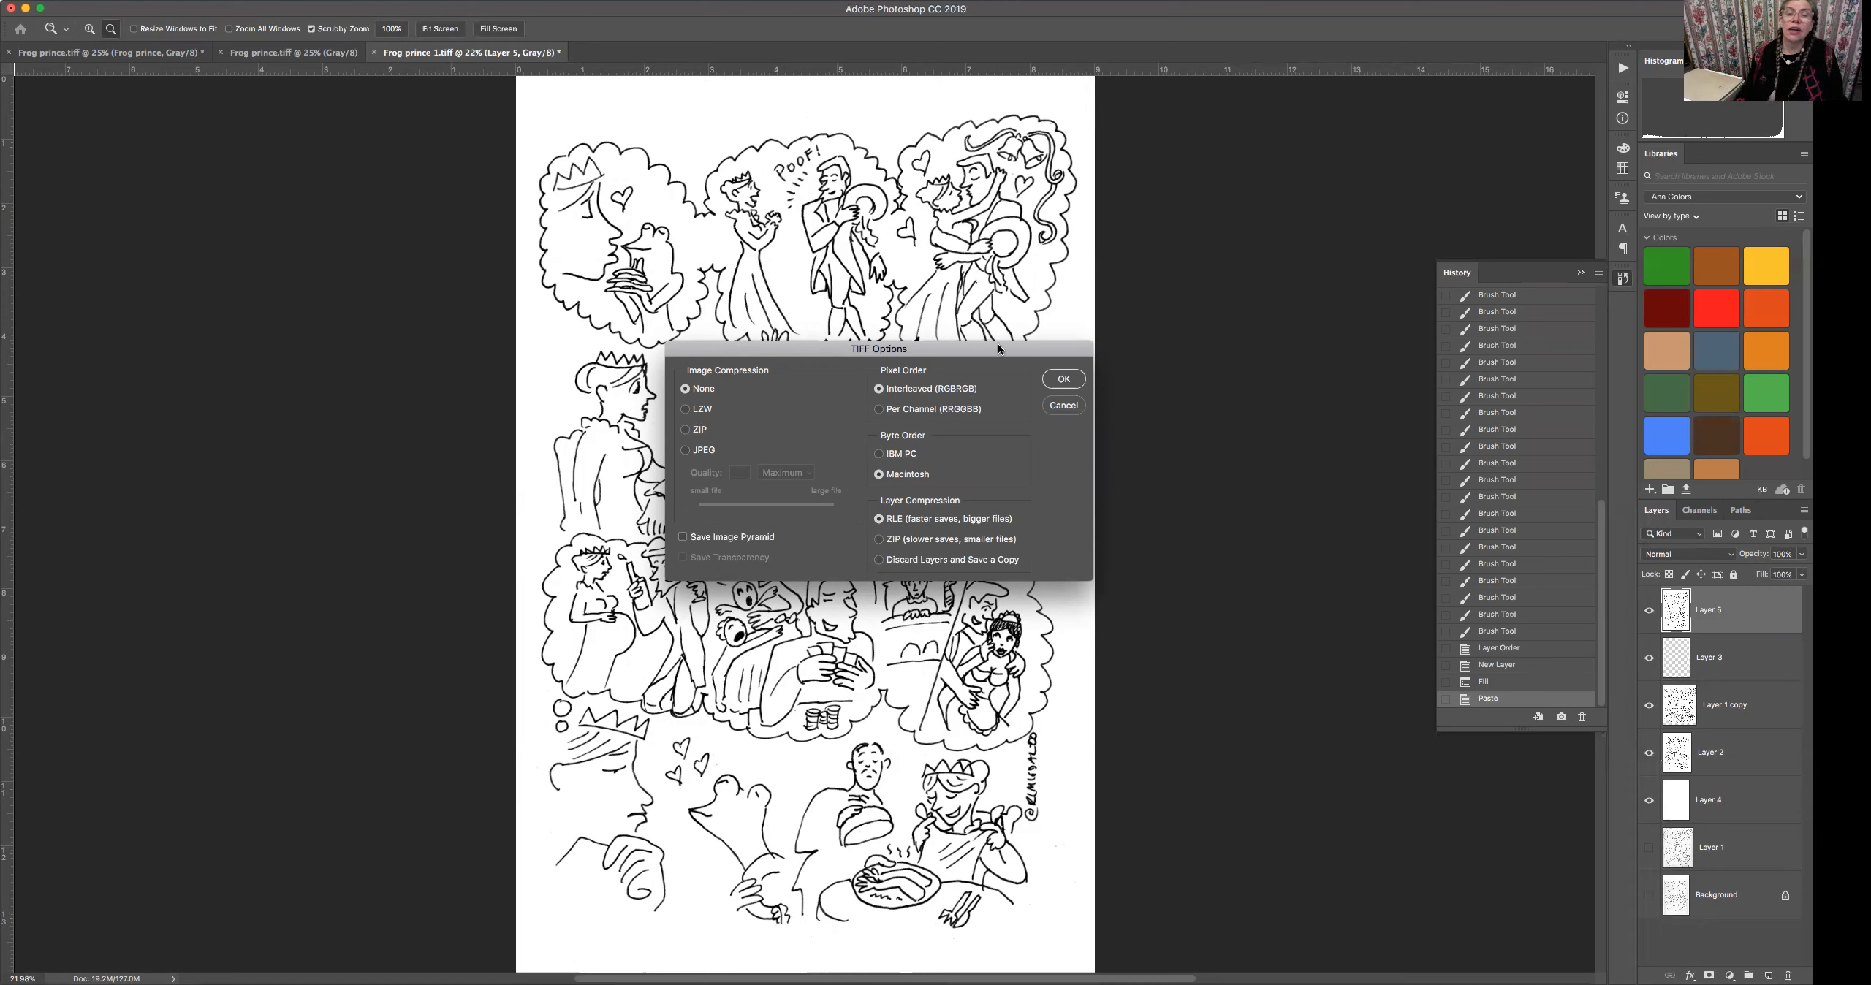
click(1064, 379)
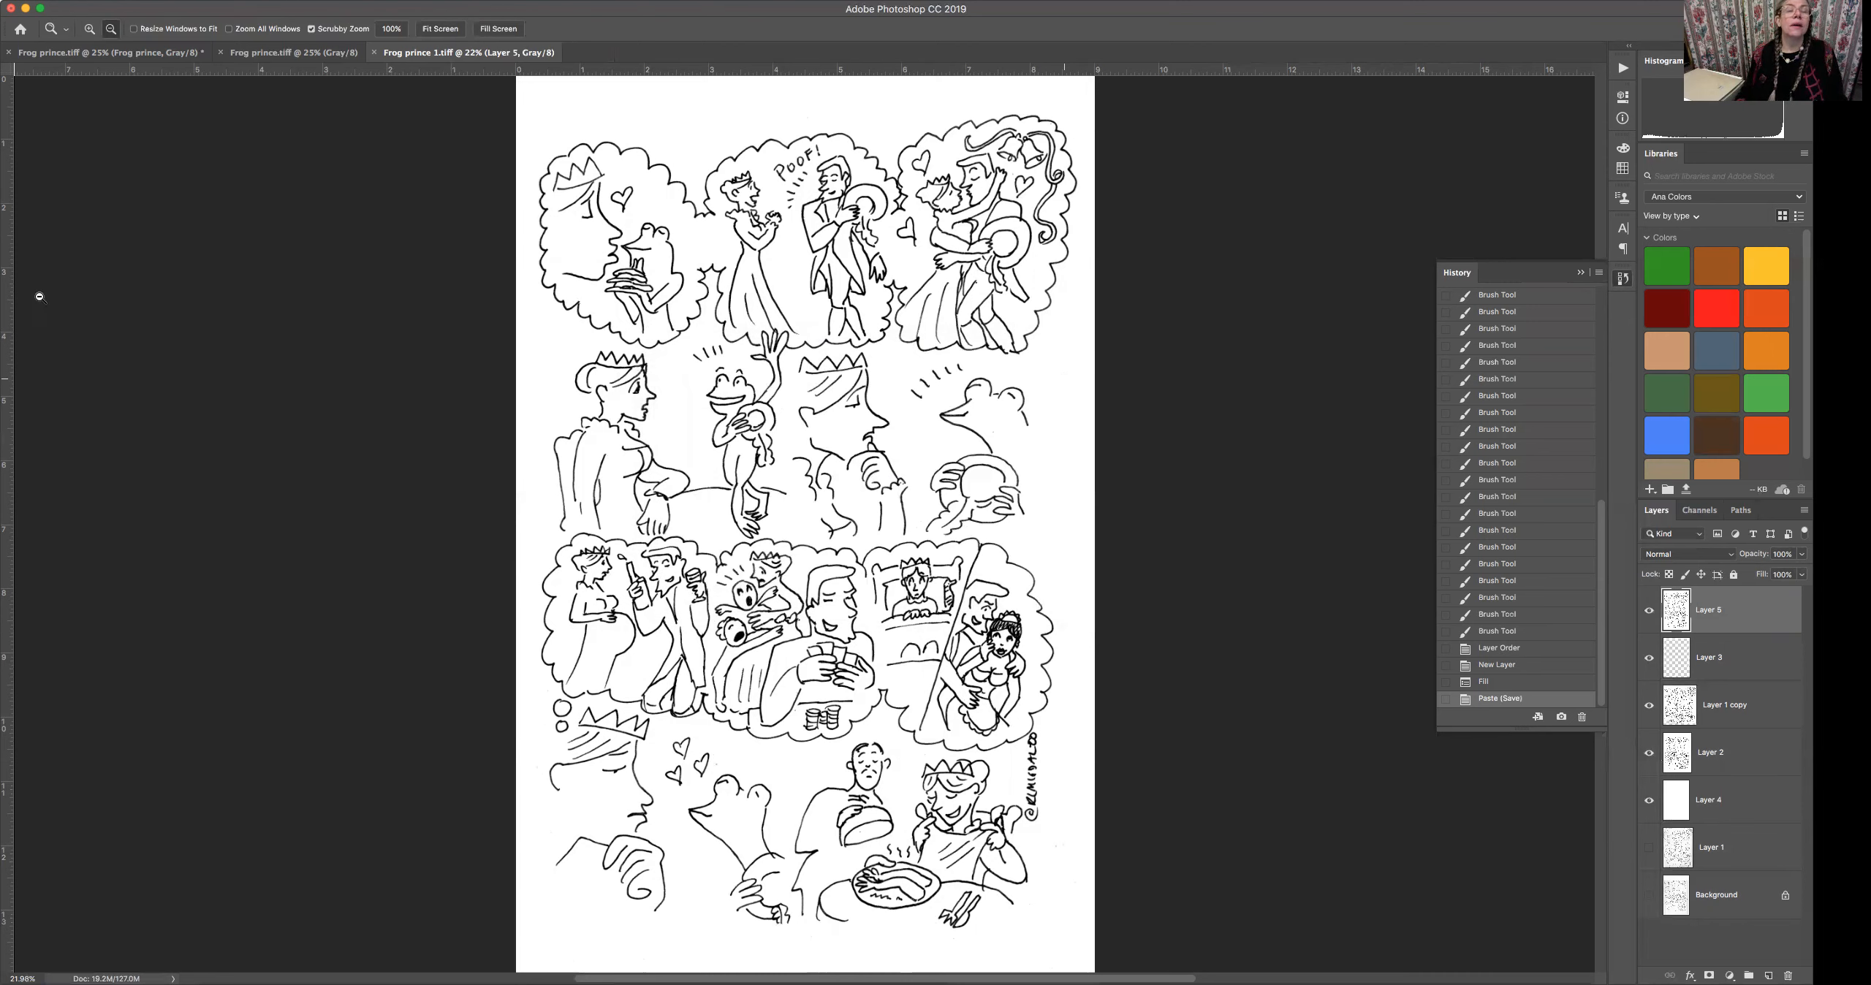